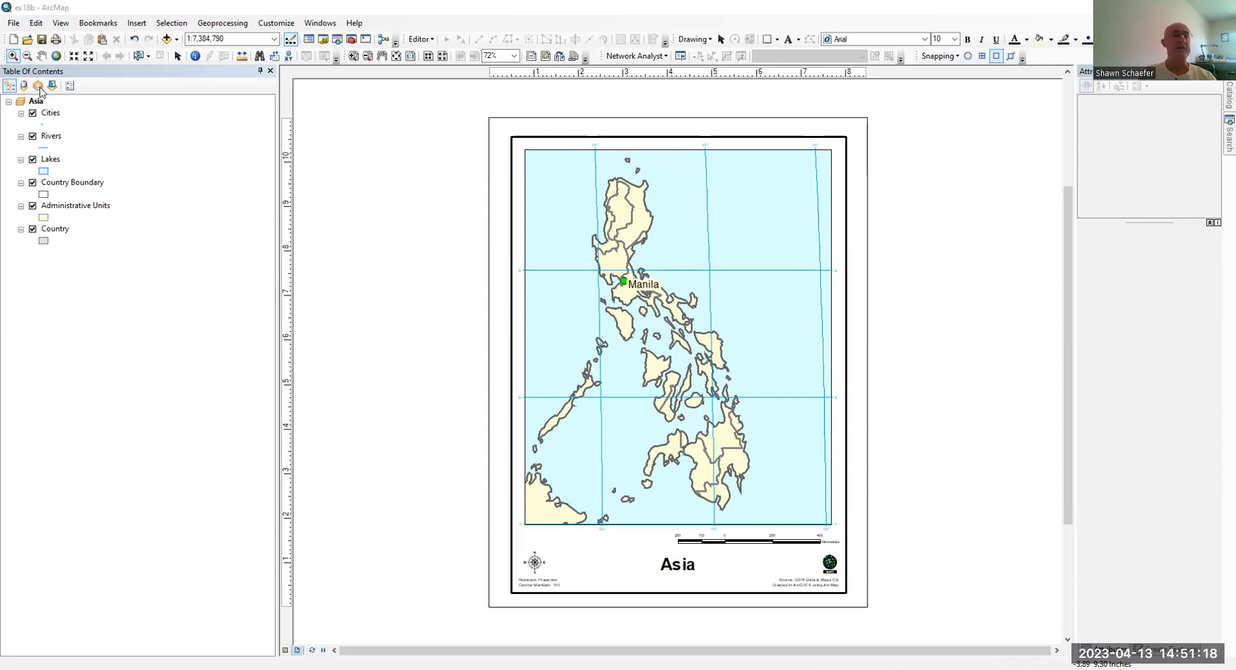
Add the table latlong_etang.txt from the Chapter18 Data folder under C:\Workspace\GTKArcGIS to the map.
click(166, 40)
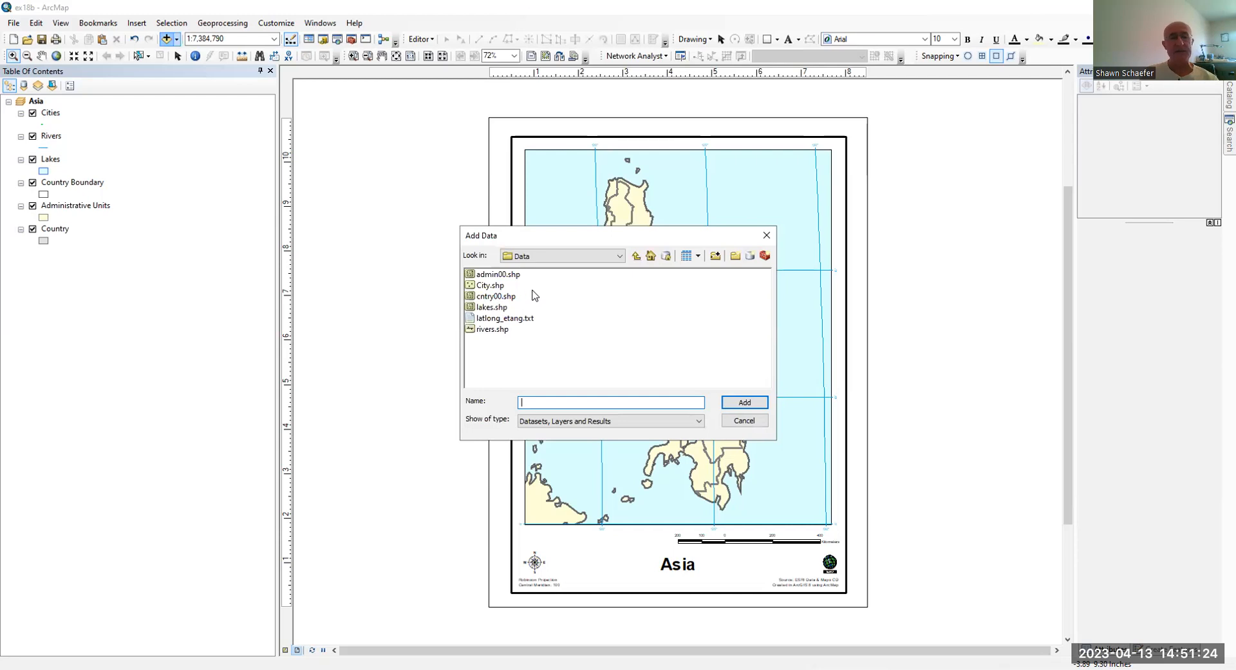
click(620, 256)
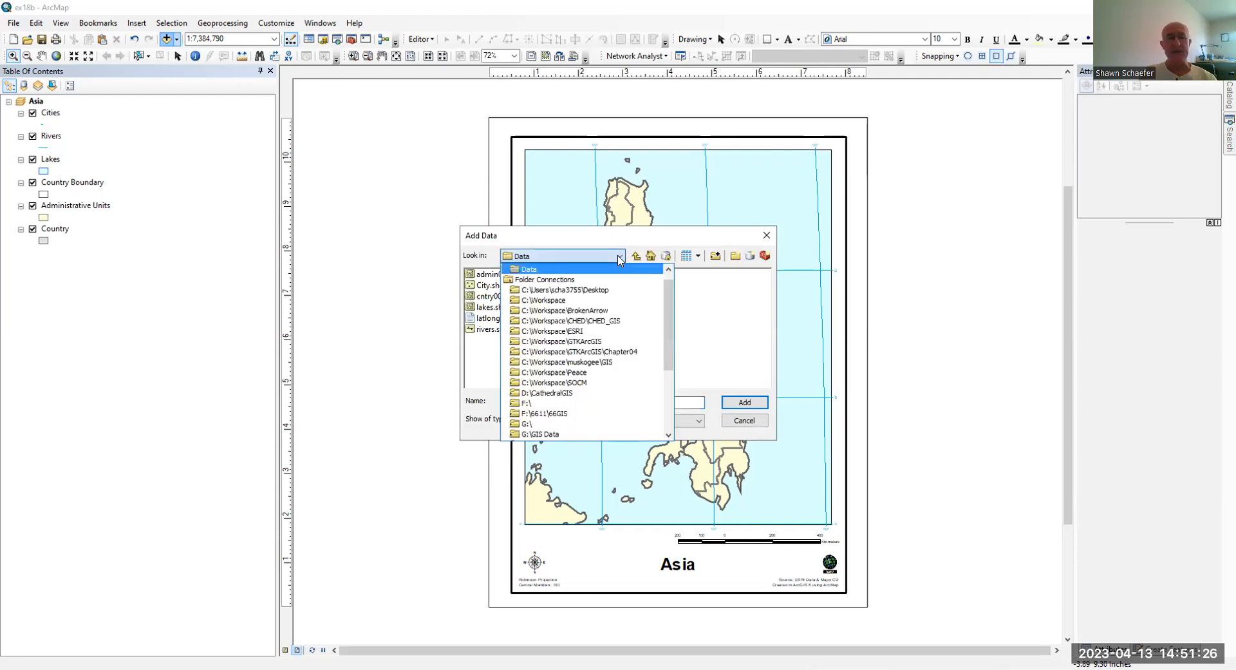
click(590, 342)
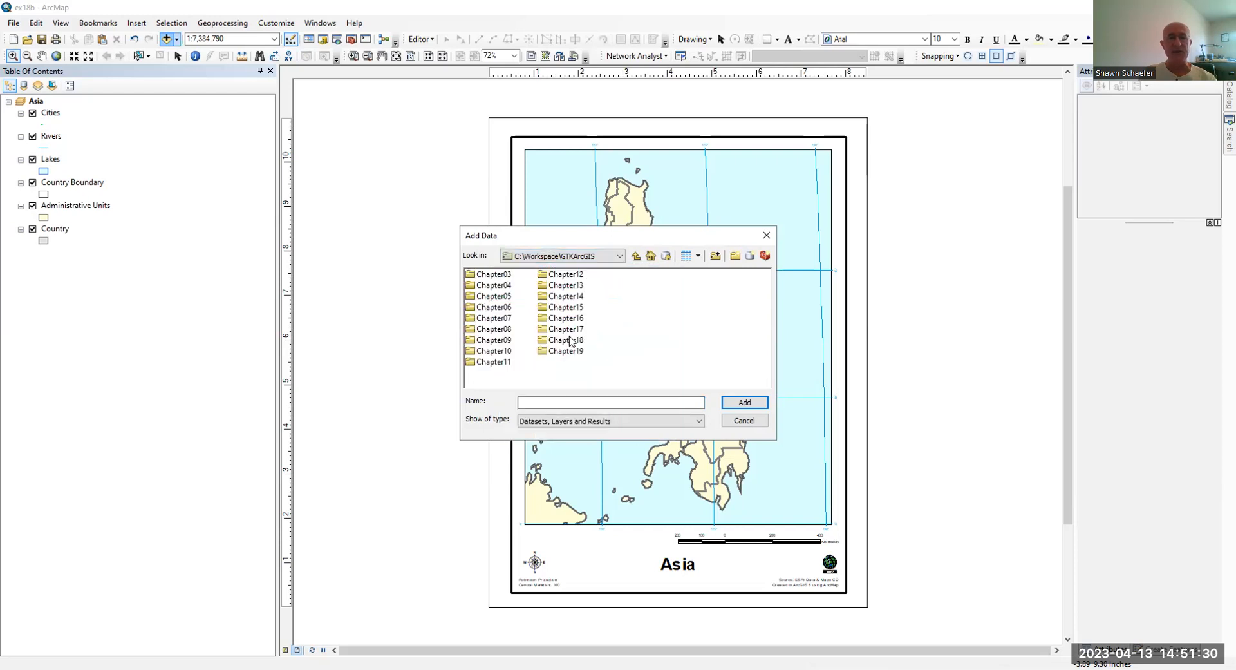
double_click(567, 339)
click(487, 276)
double_click(487, 276)
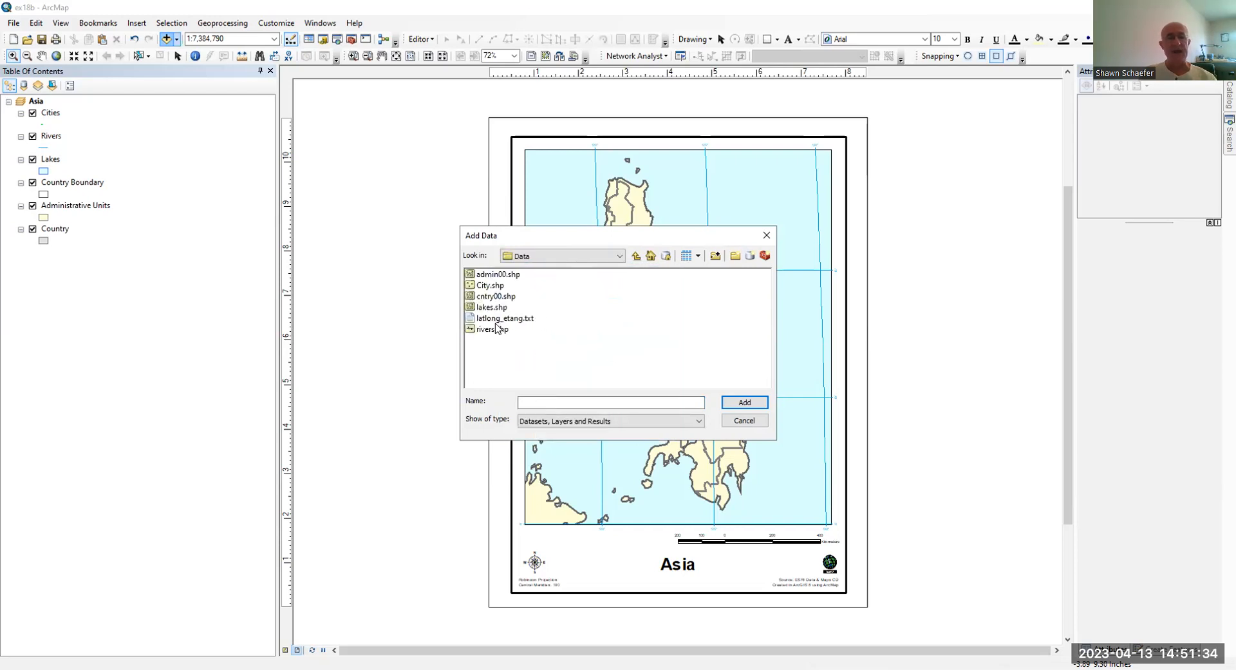
click(517, 319)
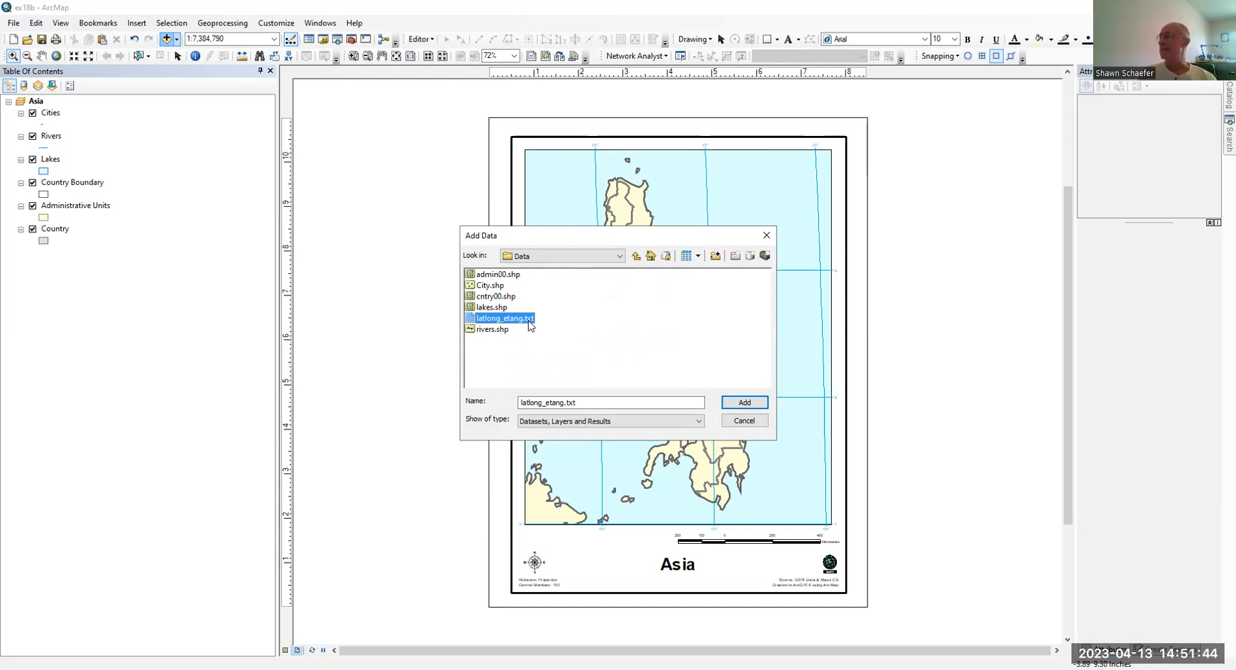
click(742, 404)
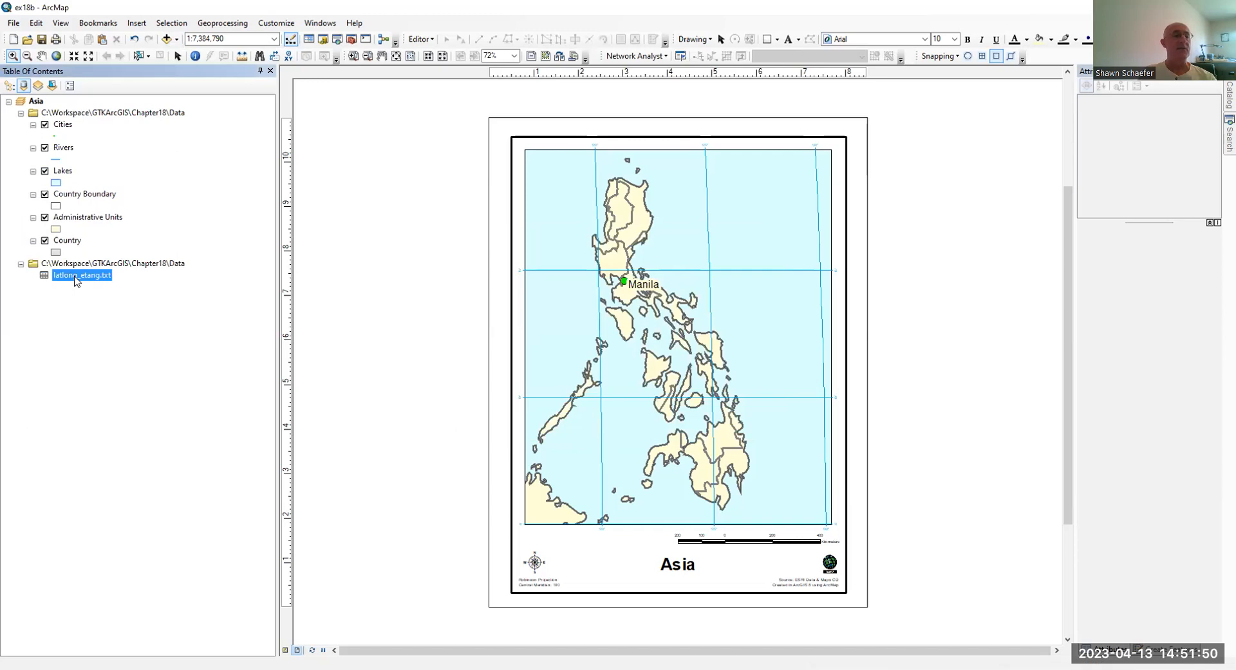
Open the latlong_etang.txt table to examine its coordinate, date, time and speed fields, and close it.
right_click(76, 280)
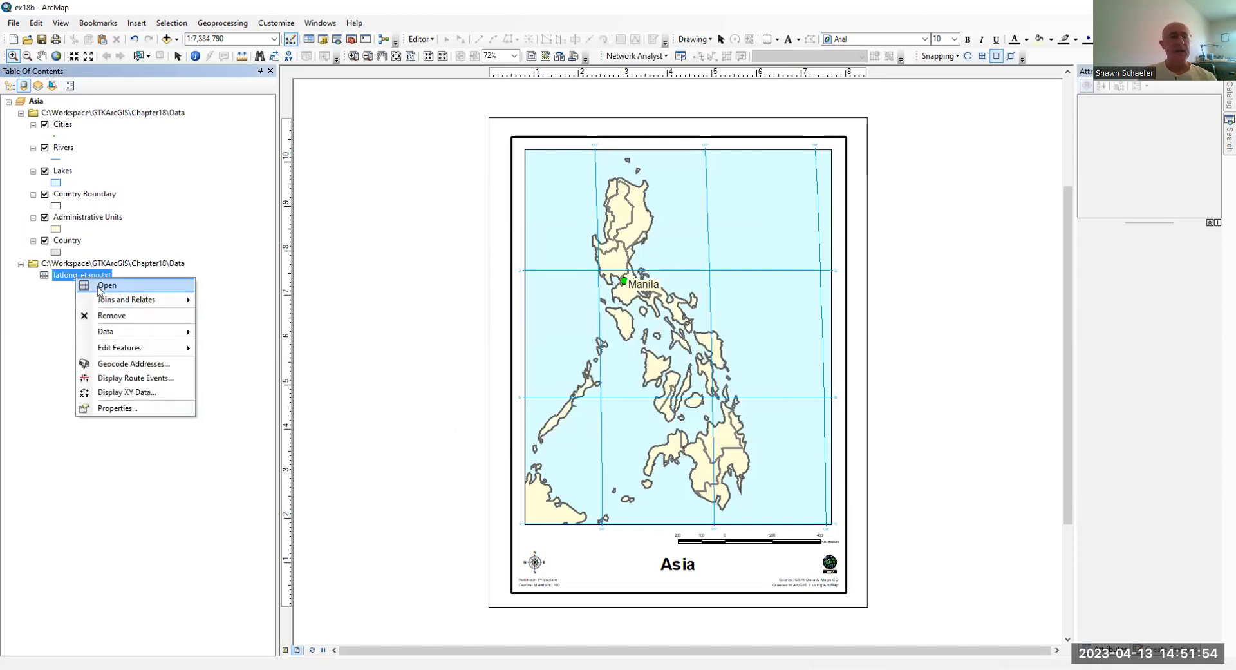
click(100, 288)
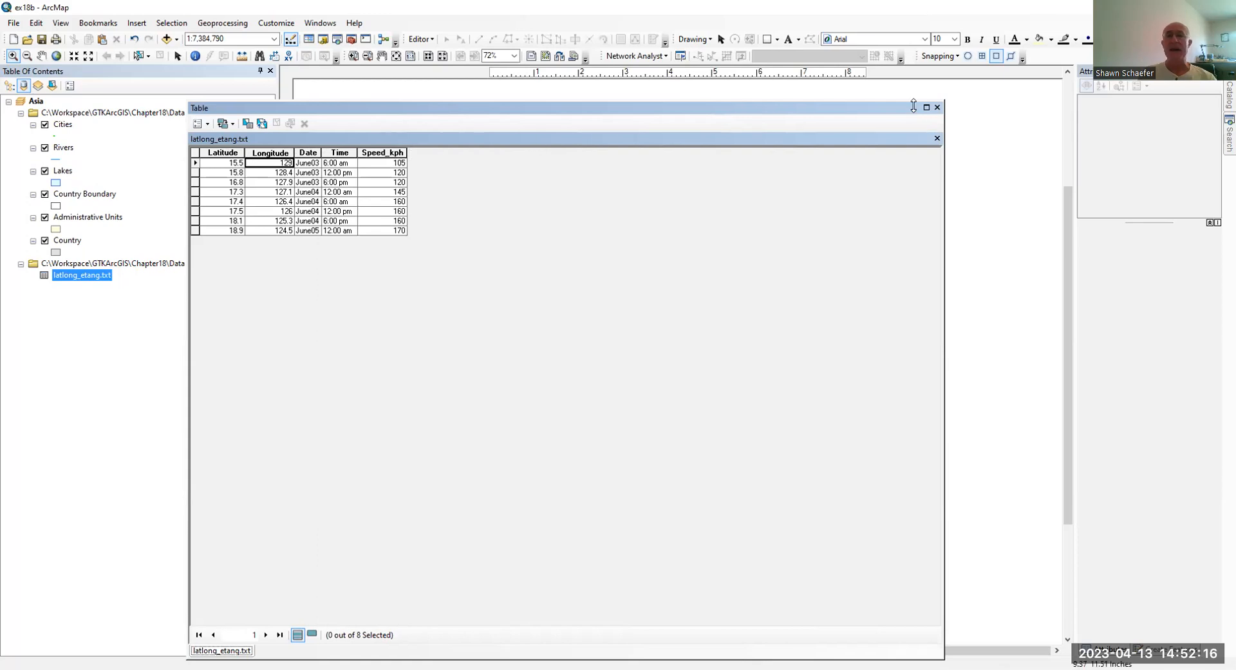
click(936, 109)
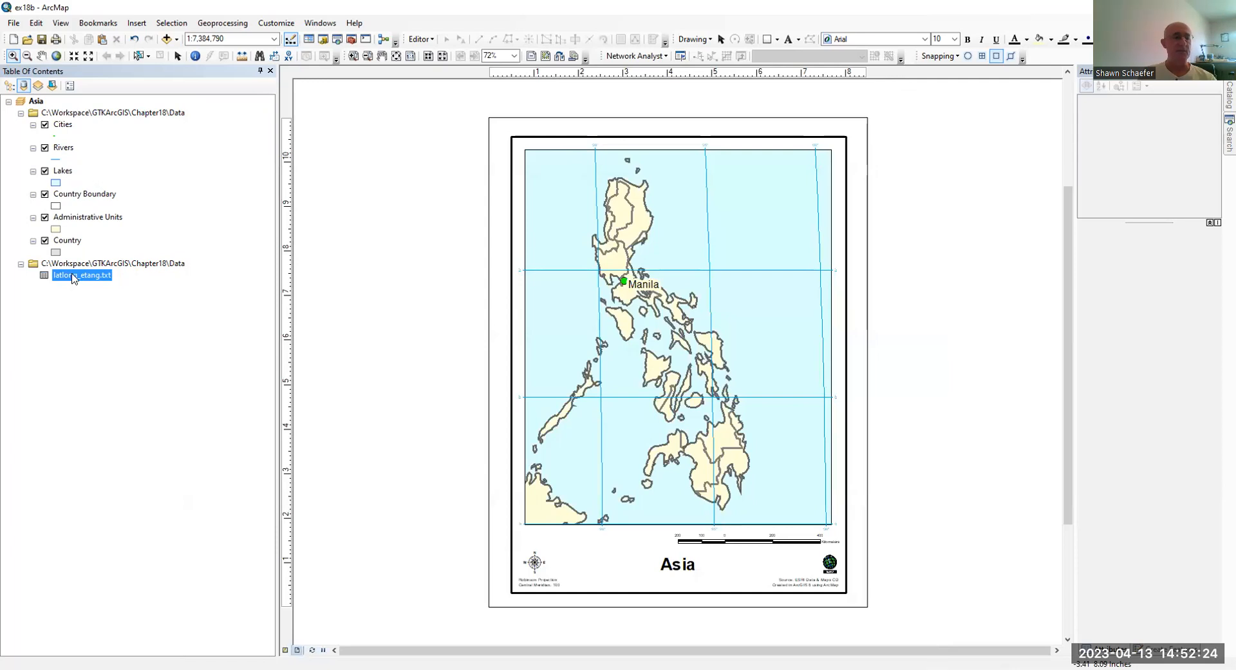
Start Display XY Data for the latlong_etang.txt table and import the GCS_WGS_1984 coordinate system from City.shp.
right_click(73, 277)
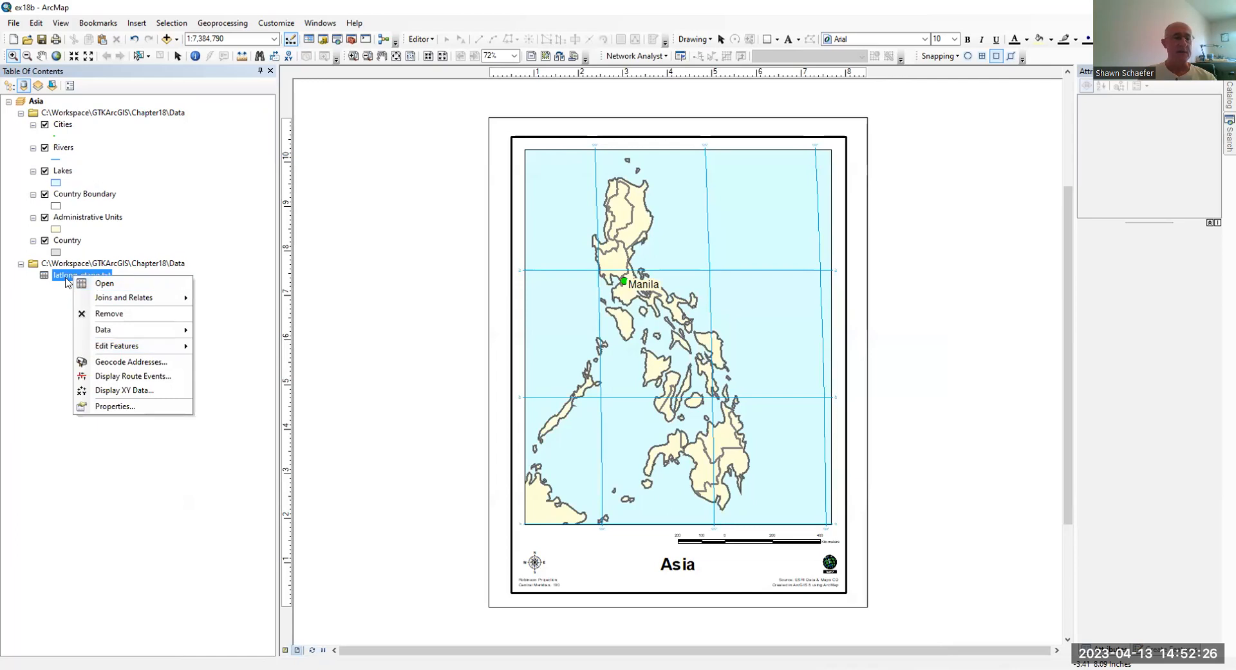
click(126, 392)
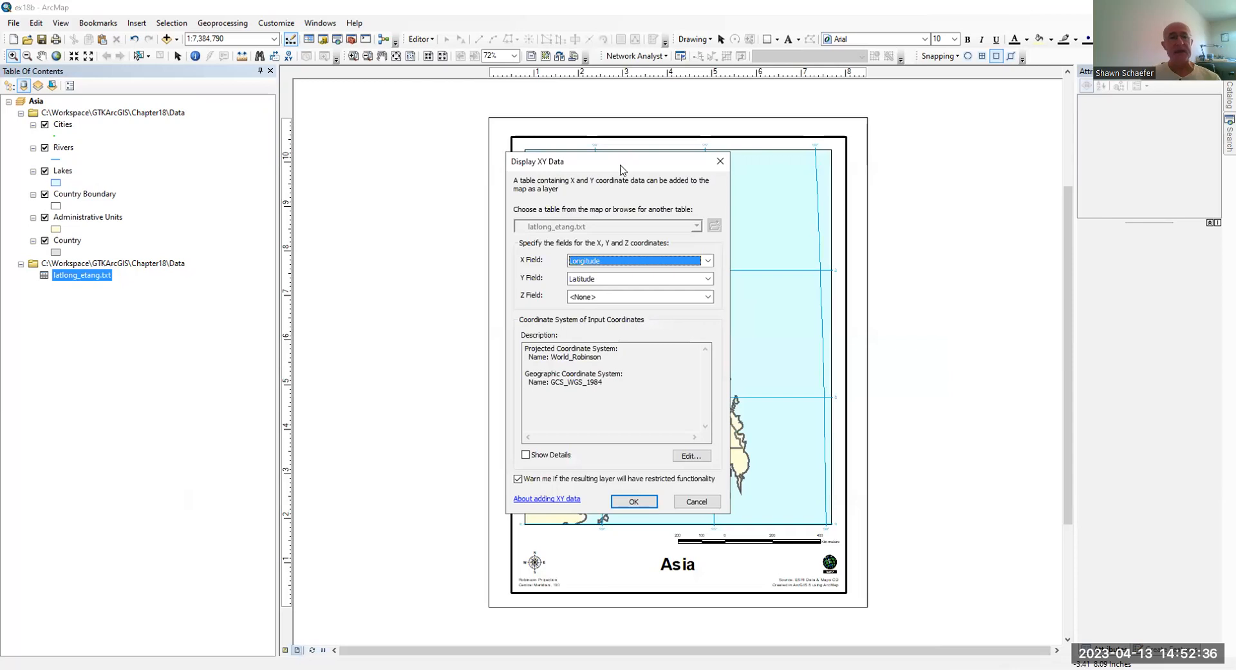
drag(621, 168, 484, 150)
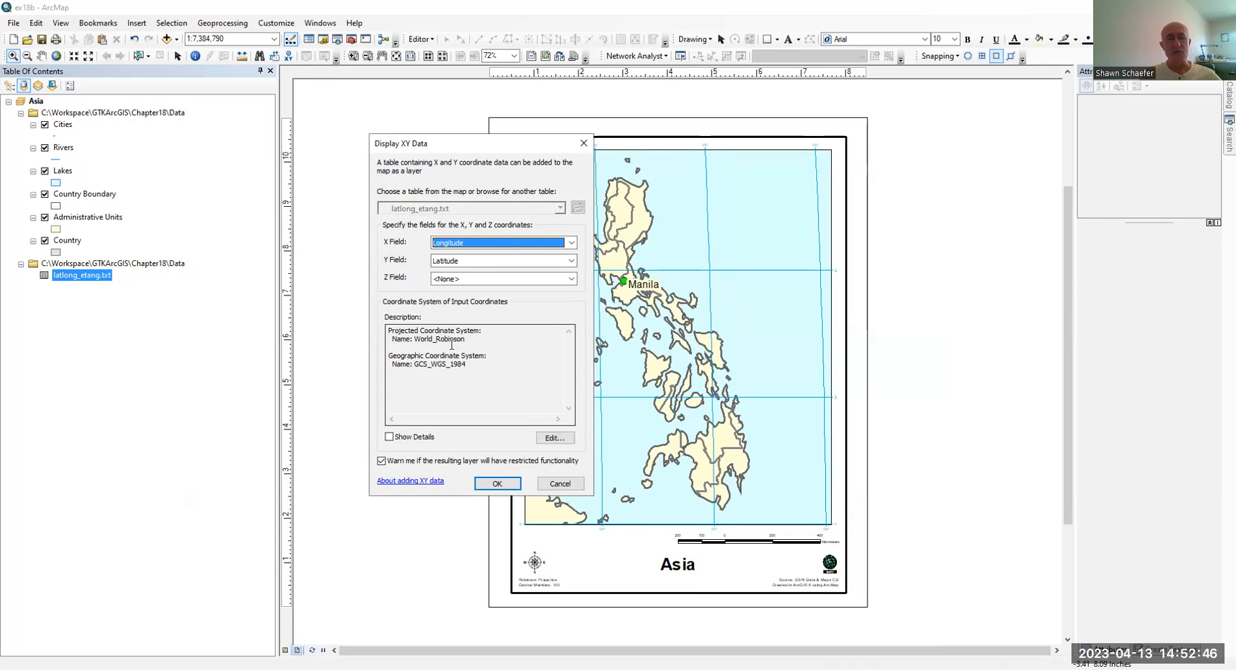
click(564, 439)
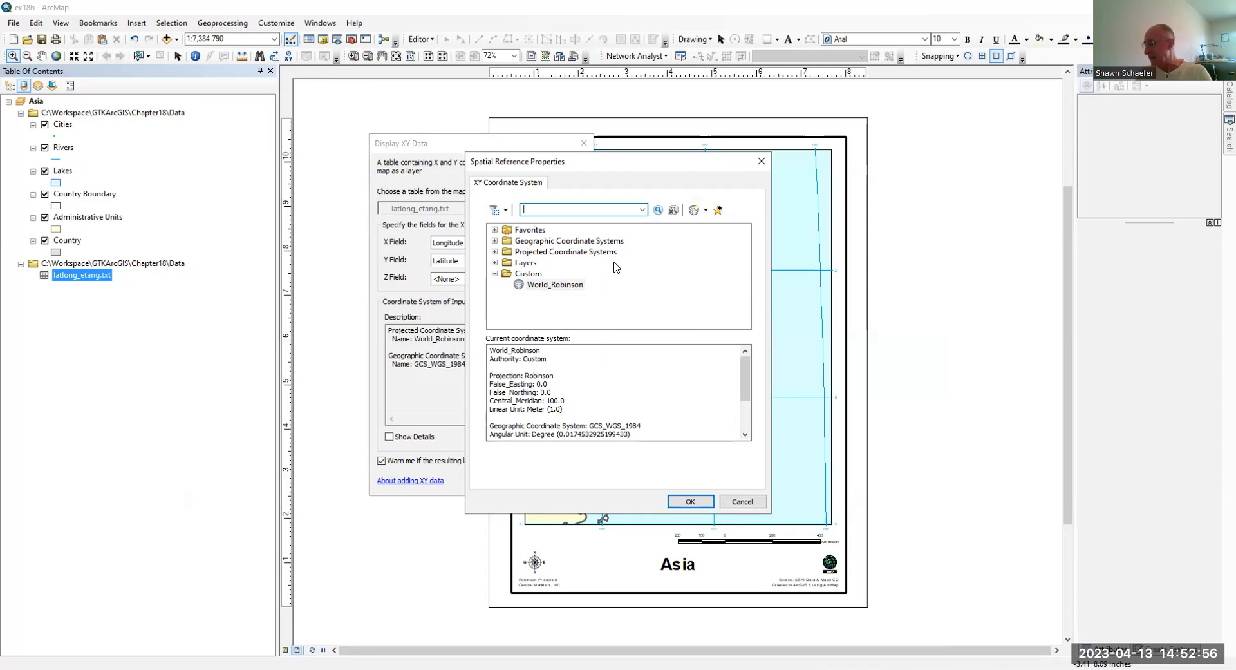
click(704, 212)
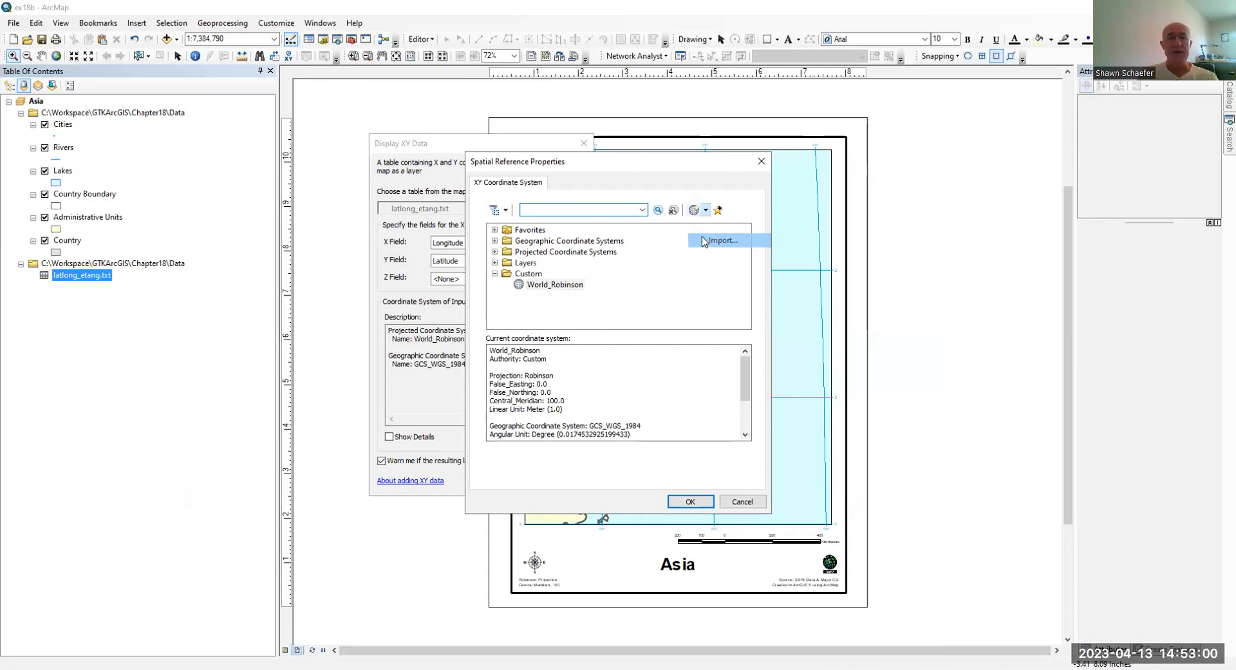
click(707, 239)
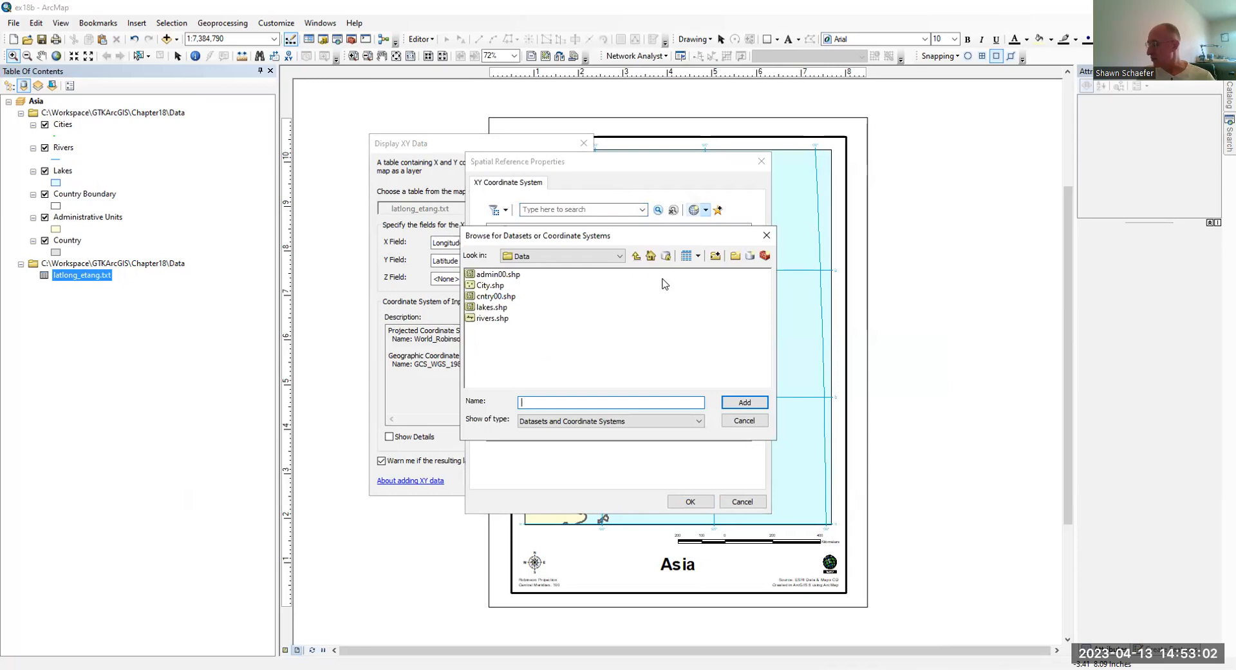
double_click(489, 285)
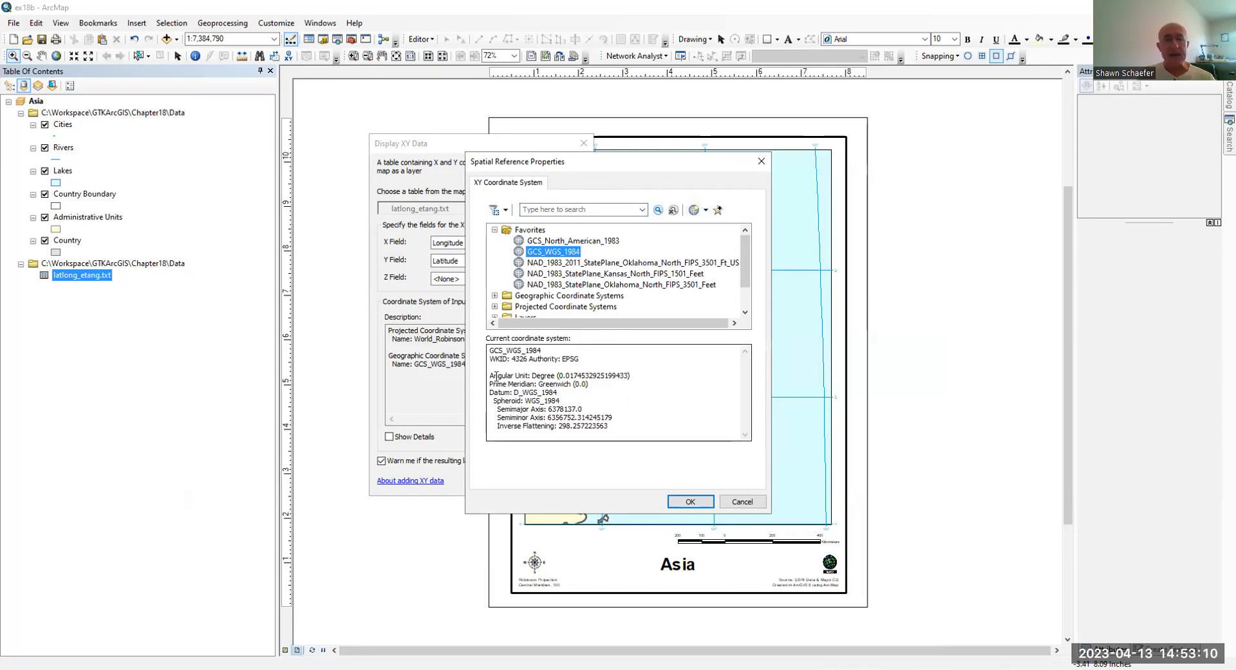
click(689, 500)
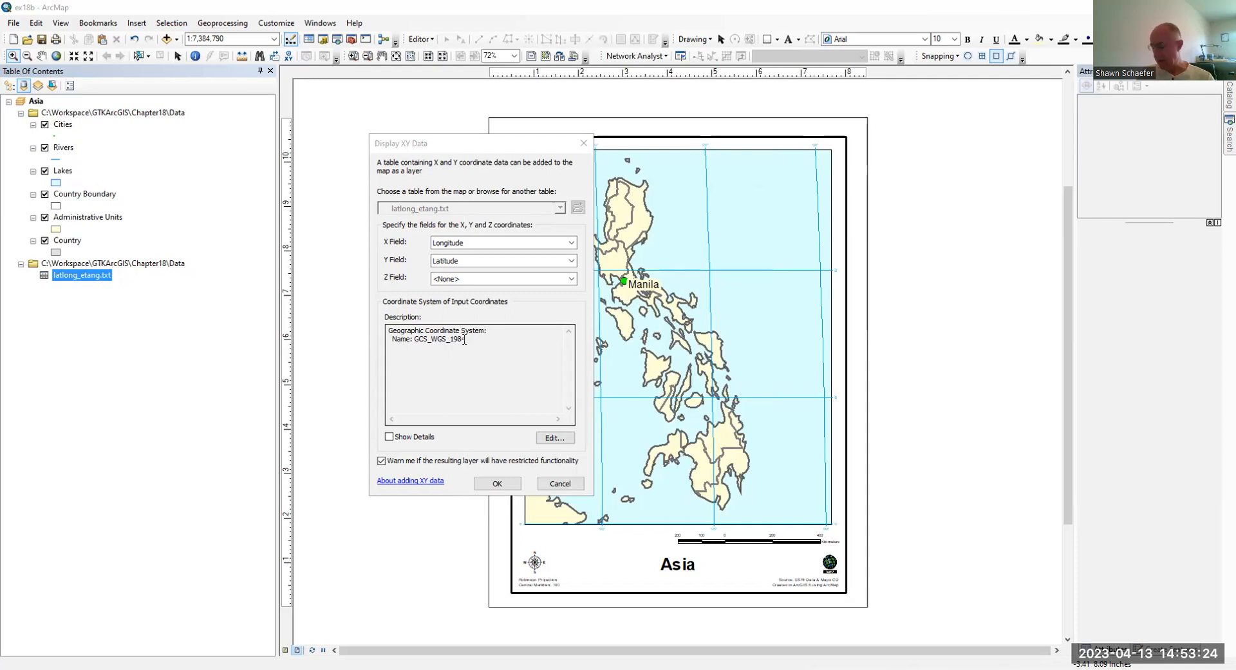
Show the coordinate system details and create the event layer with Longitude as X and Latitude as Y.
click(388, 437)
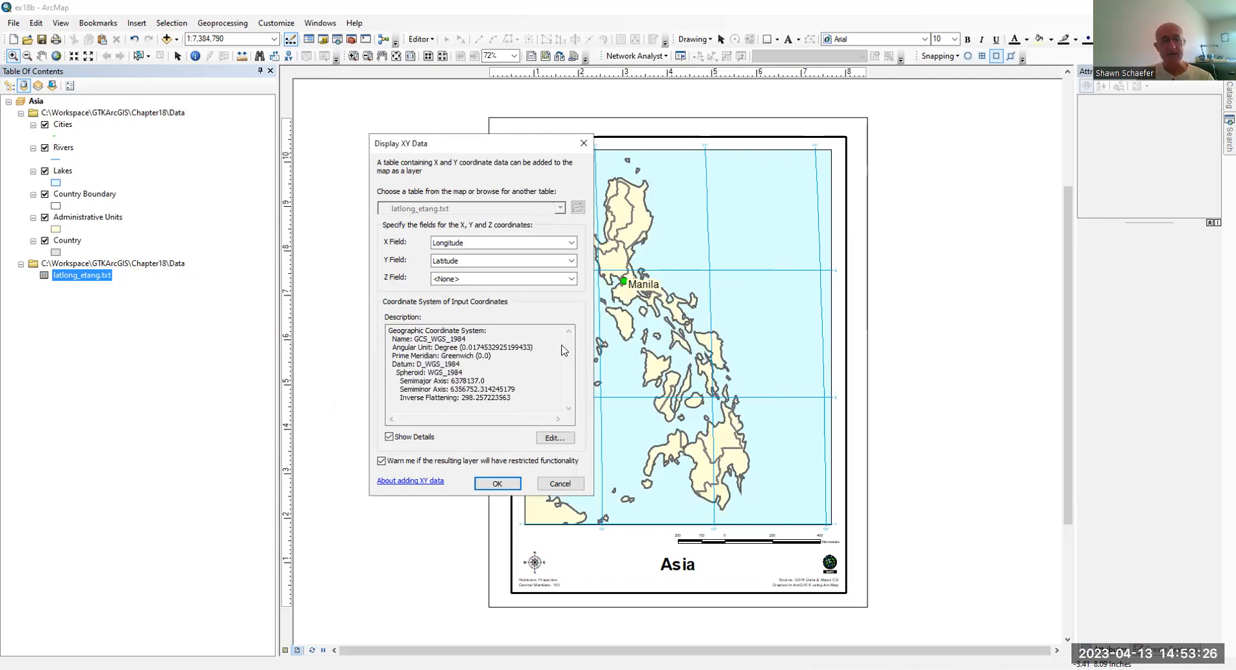
click(514, 487)
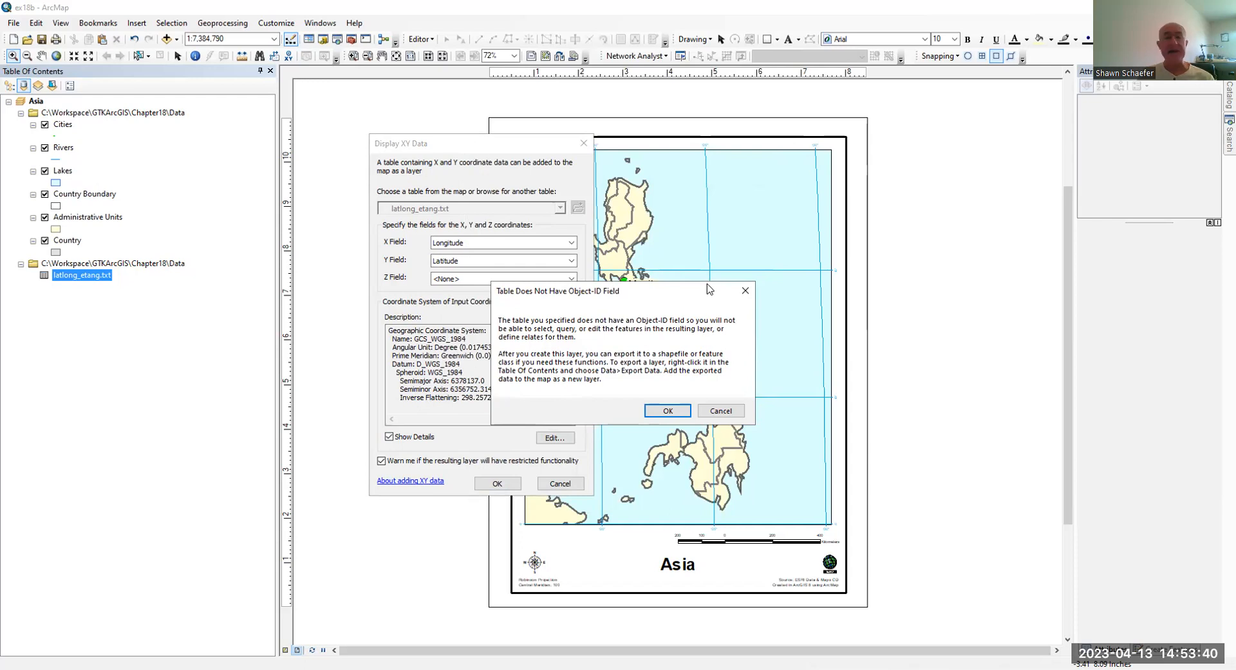
click(658, 410)
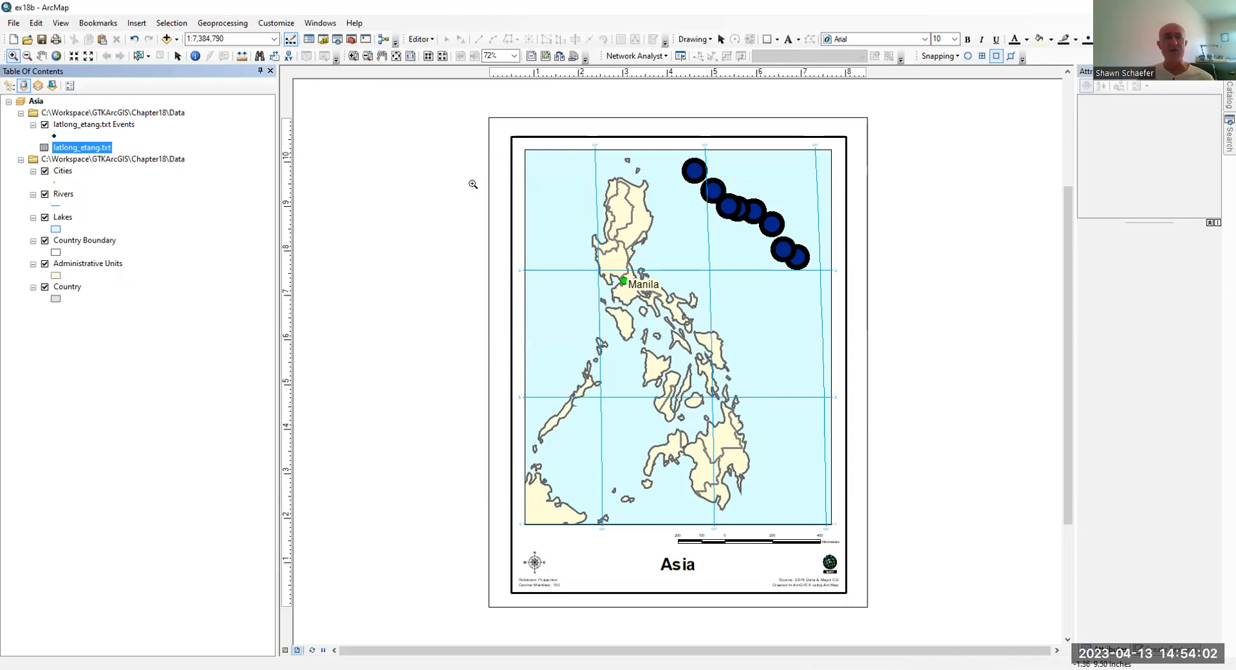
Rename the latlong_etang.txt Events layer as Typhoon Etang in its layer properties.
right_click(85, 126)
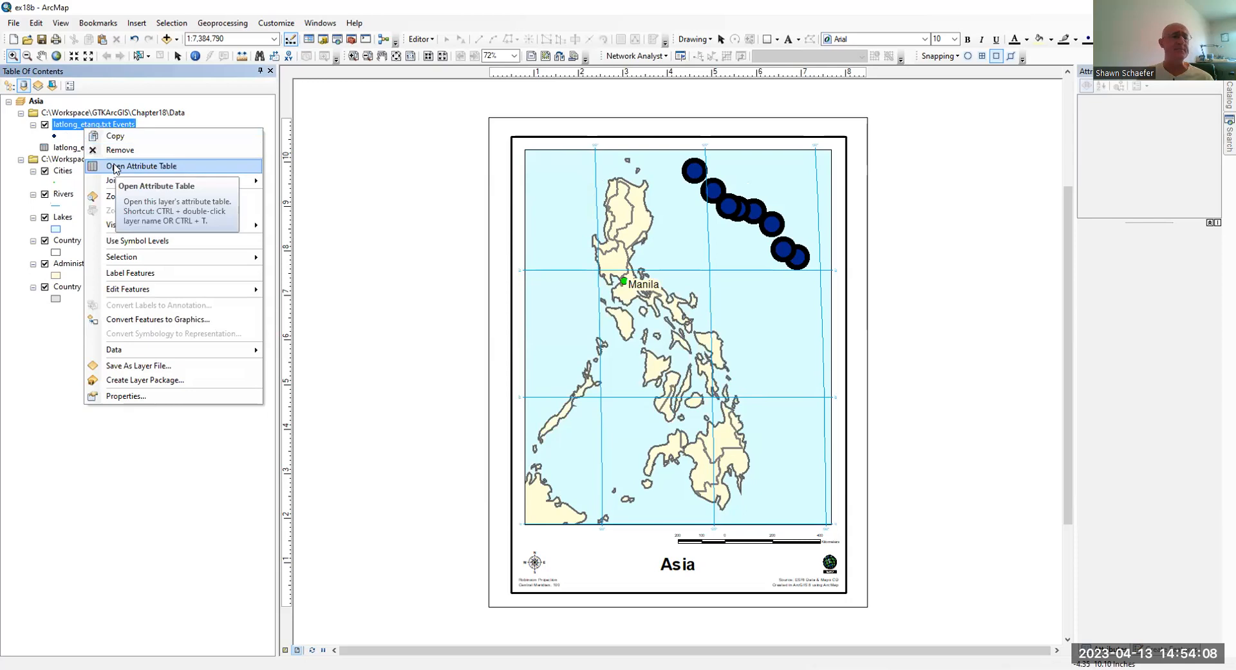
click(125, 395)
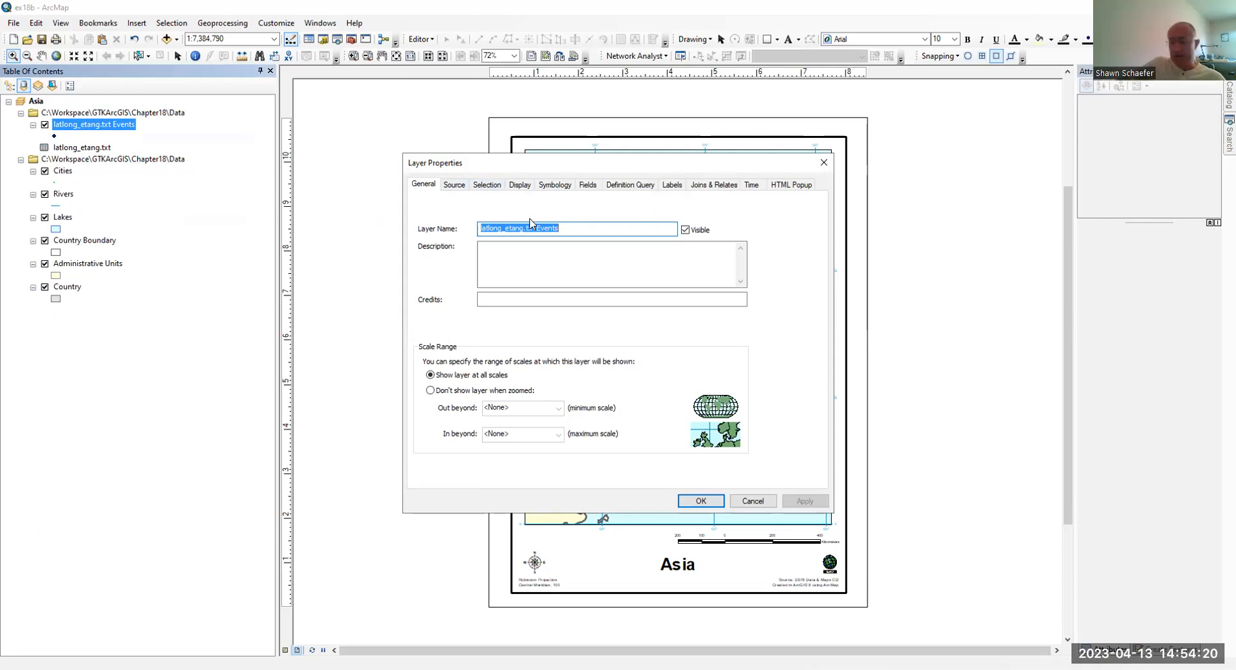
text(Typhoon Etang)
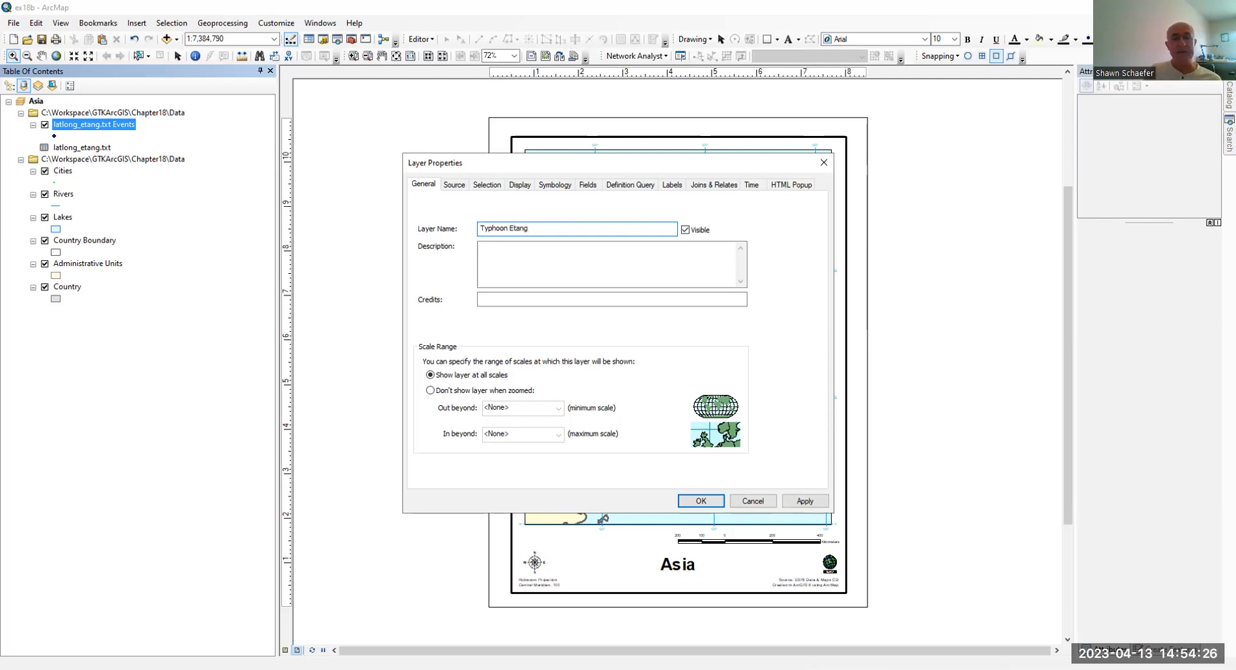
Search the symbols of all styles for "typhoon" and choose the Weather style's Typhoon symbol for the layer.
click(567, 187)
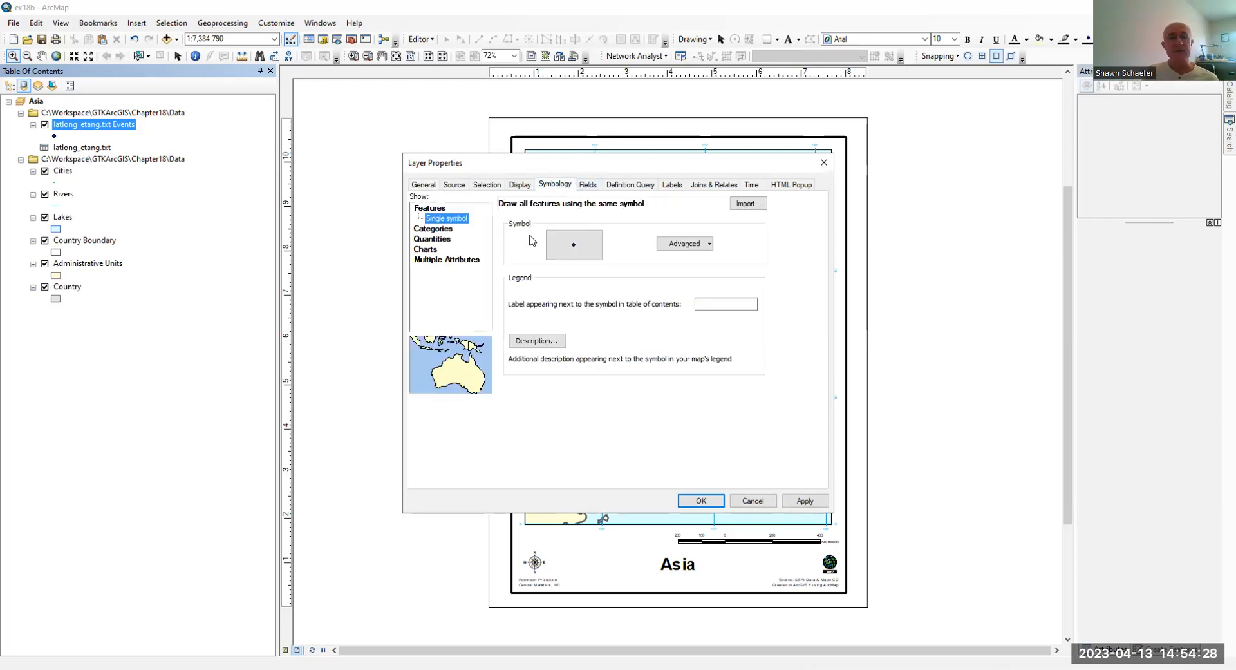
click(560, 247)
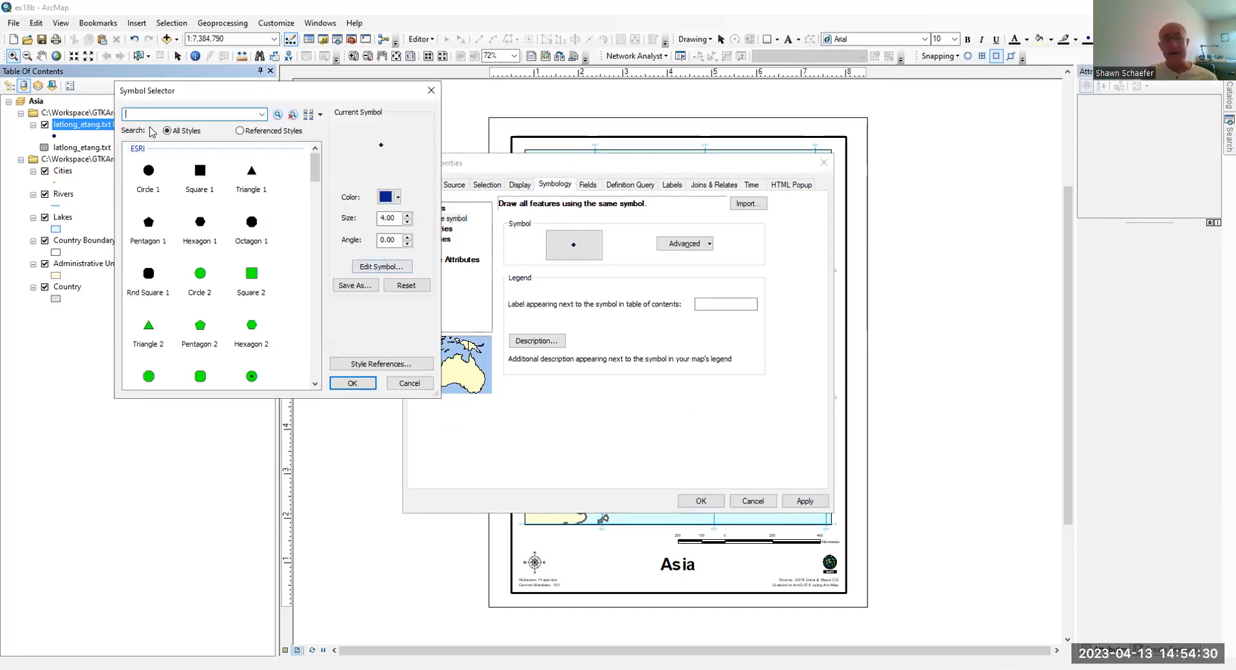
text(hurrica)
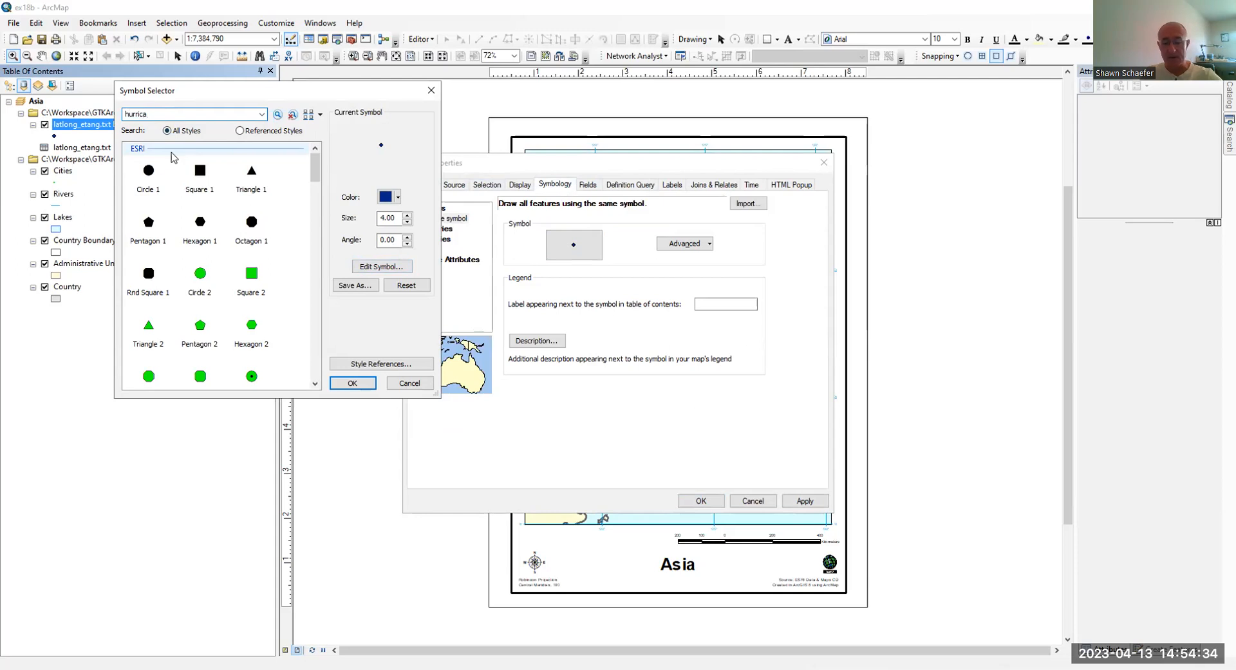
key(BackSpace)
key(BackSpace)
key(BackSpace)
key(BackSpace)
key(BackSpace)
key(BackSpace)
text(typhoon)
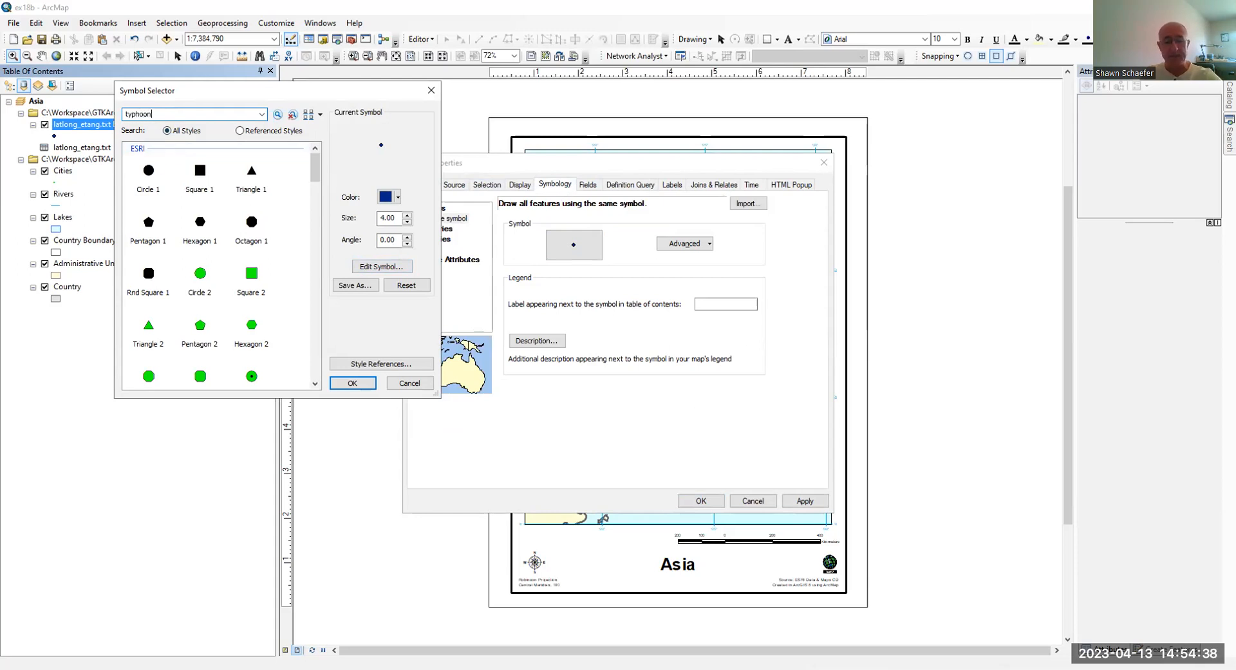
key(Return)
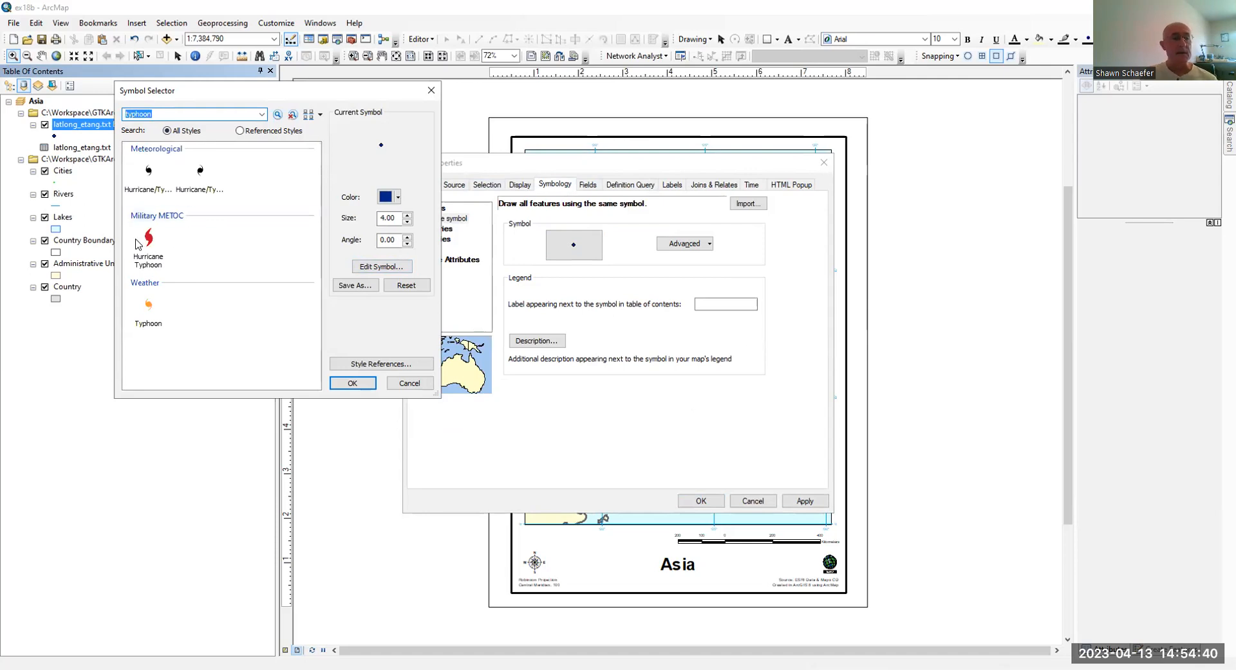
click(145, 314)
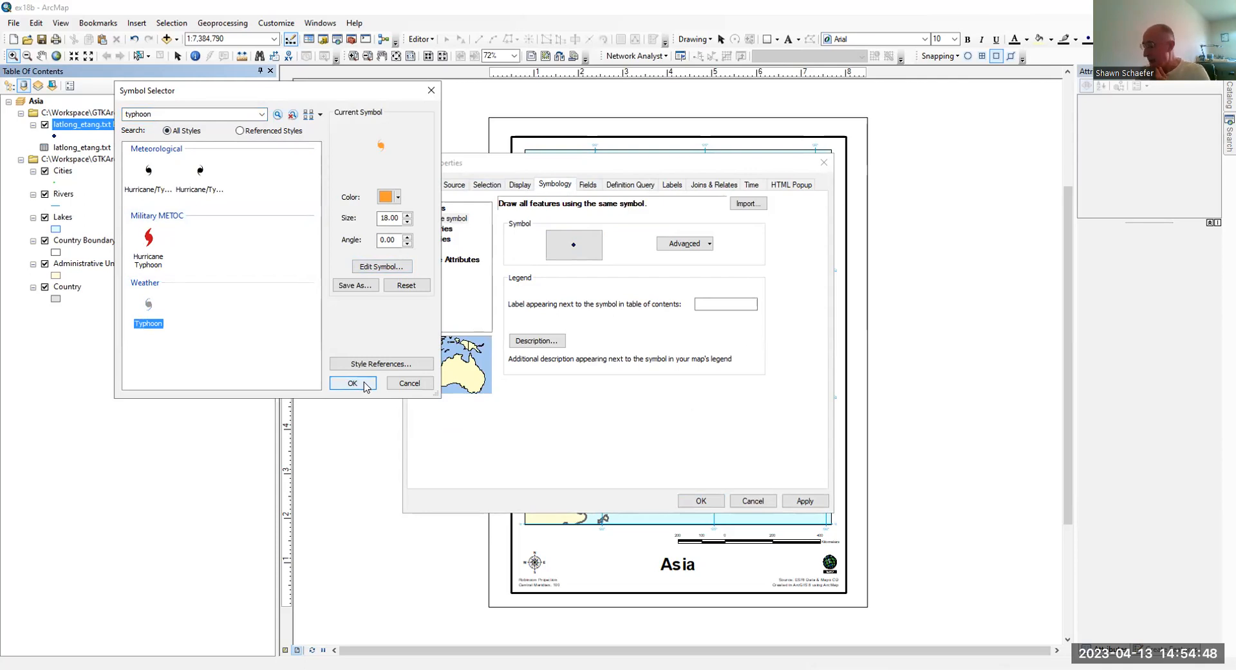
Set the typhoon symbol's size to 4 and apply the new symbology to the layer.
drag(400, 217, 382, 217)
text(4)
click(398, 239)
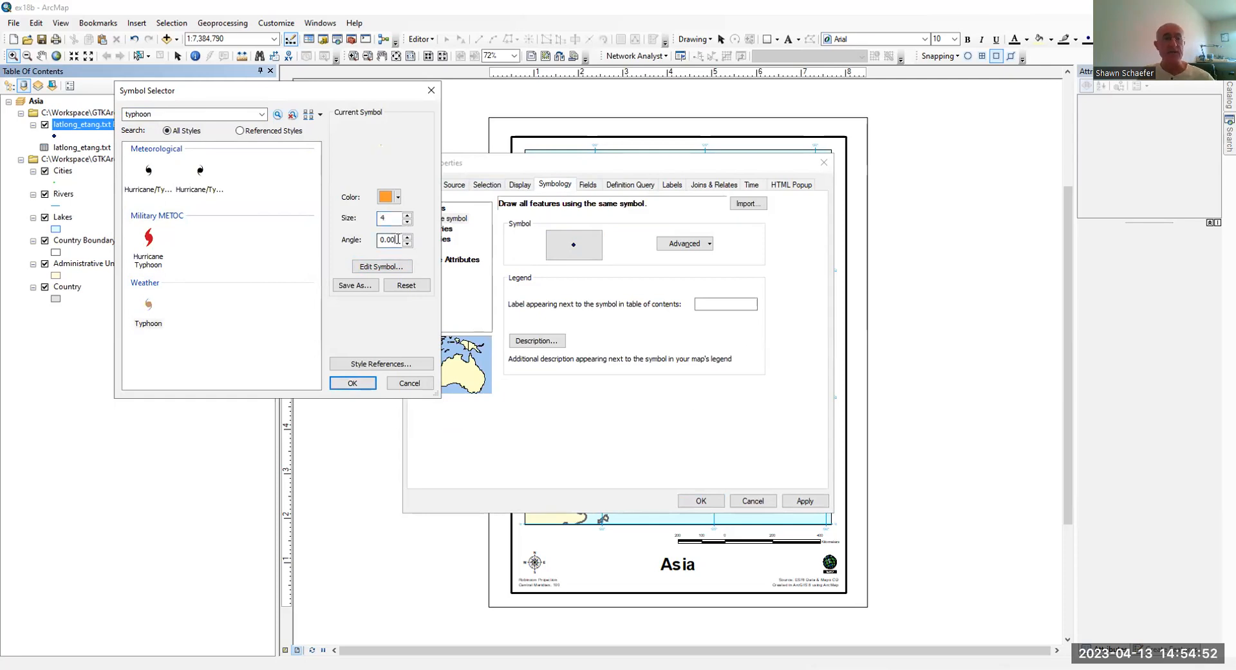
click(370, 383)
click(799, 500)
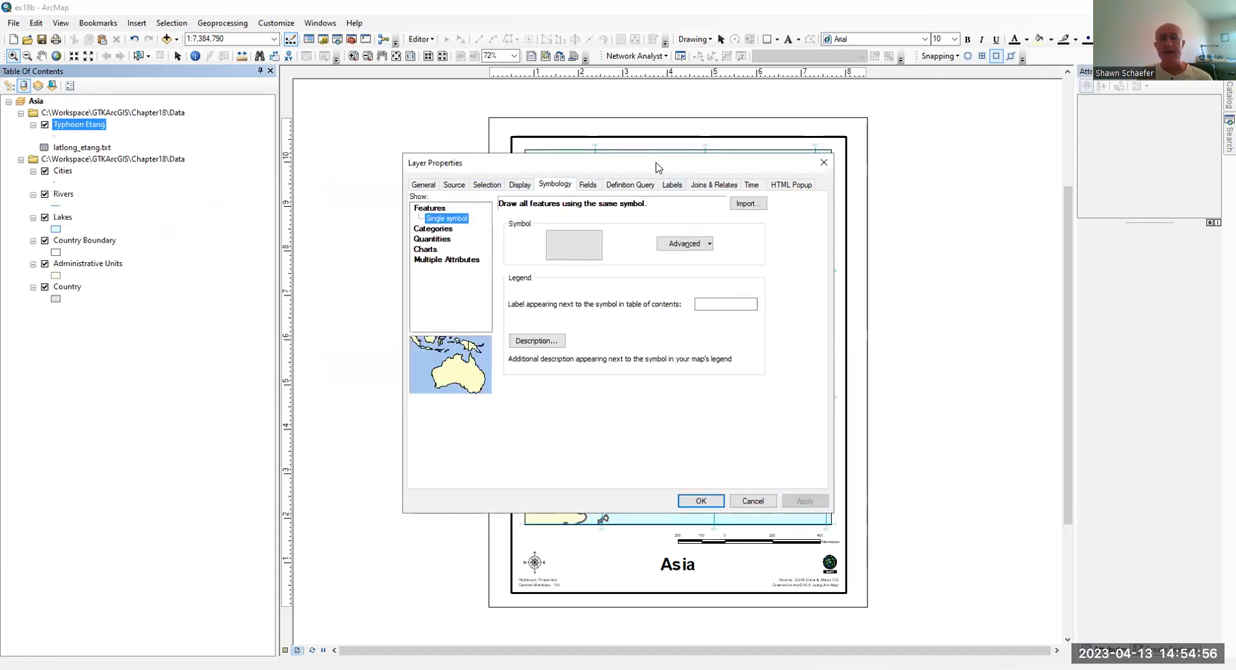
drag(617, 162, 214, 113)
click(293, 451)
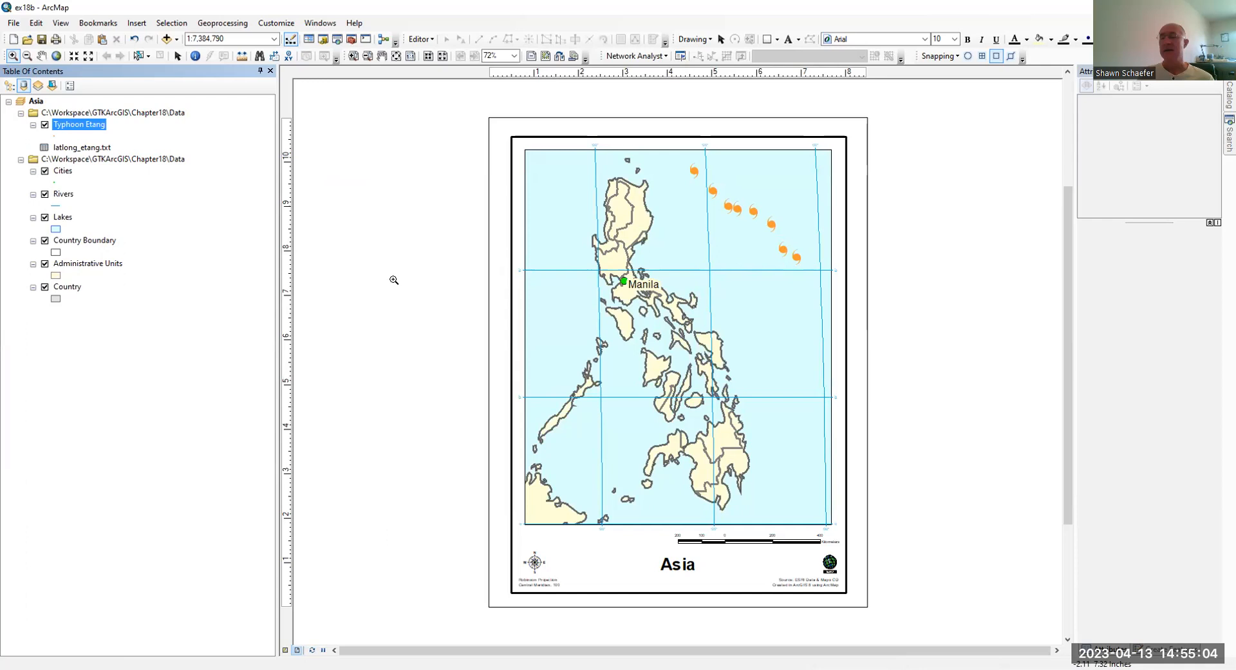
right_click(96, 127)
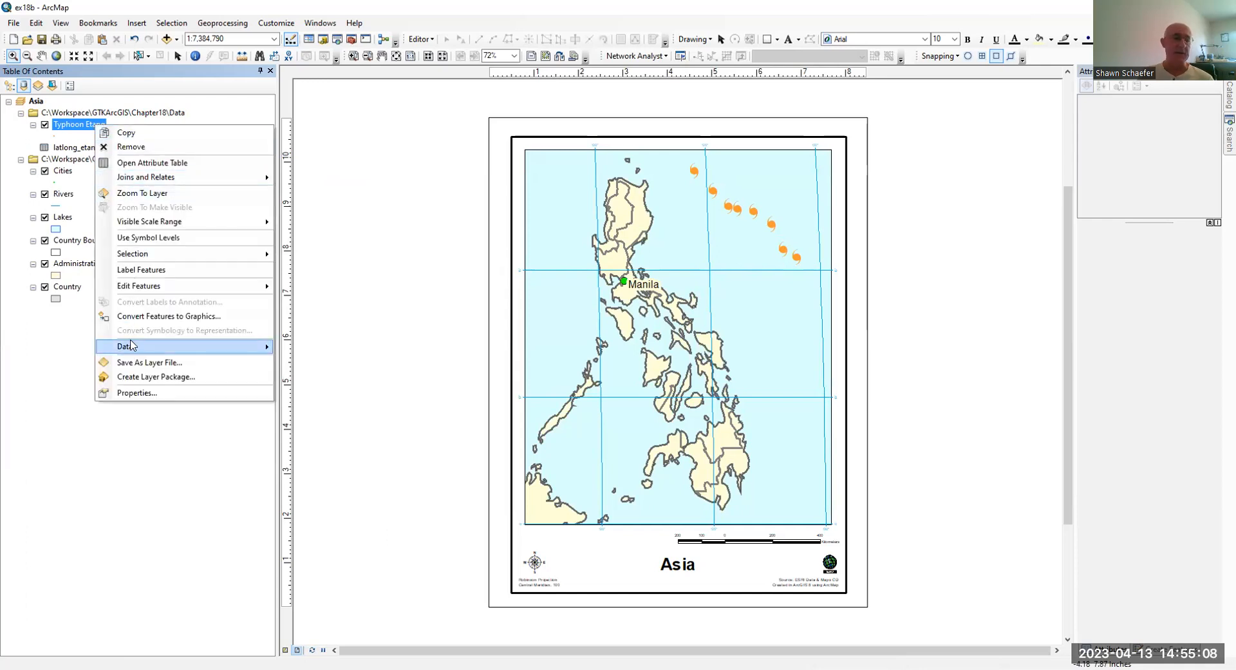
mouse_move(131, 346)
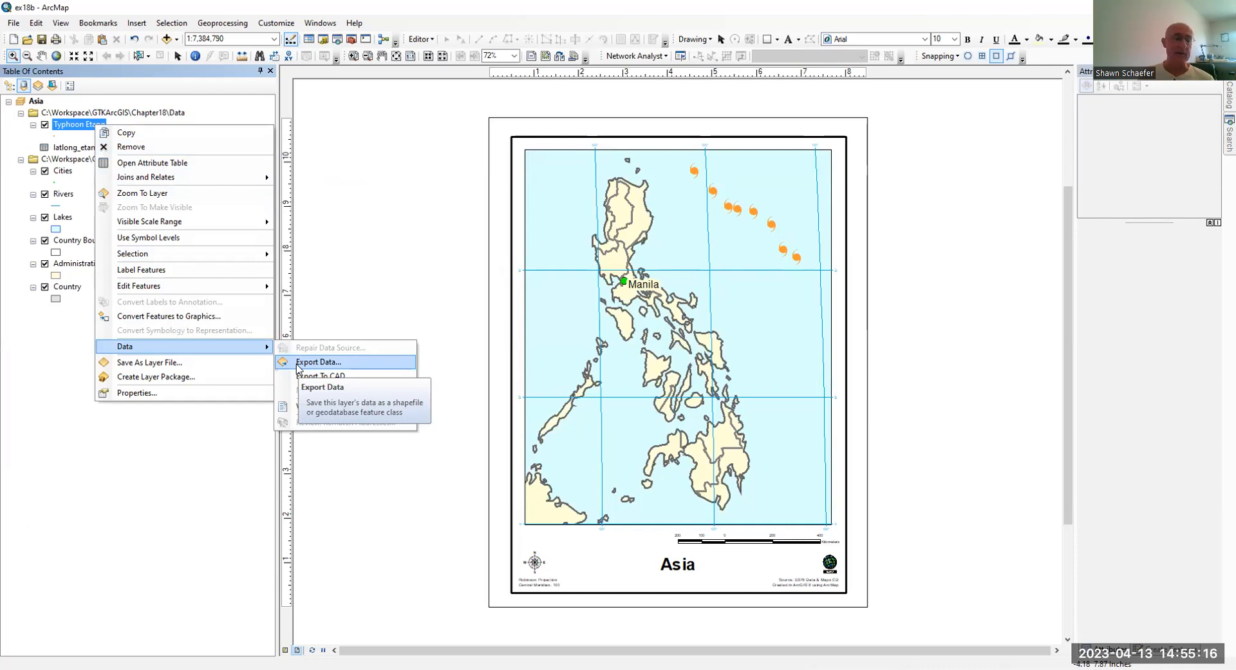
click(25, 384)
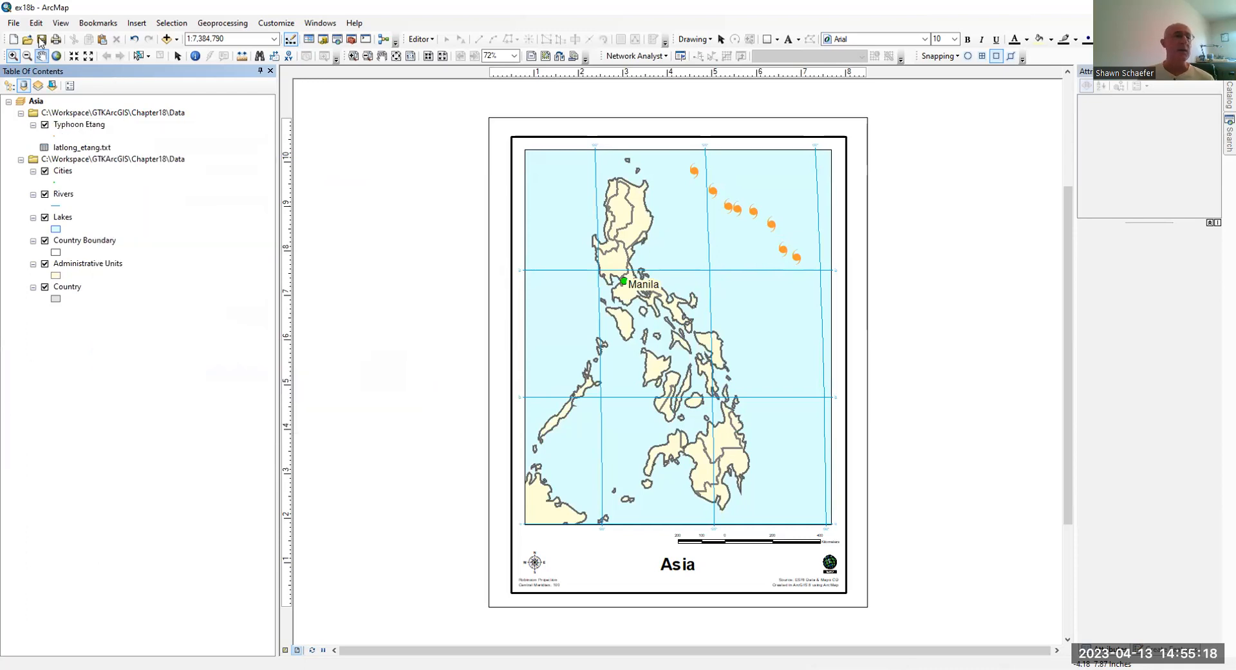
Open the ex18c map document from the Chapter18 folder.
click(14, 23)
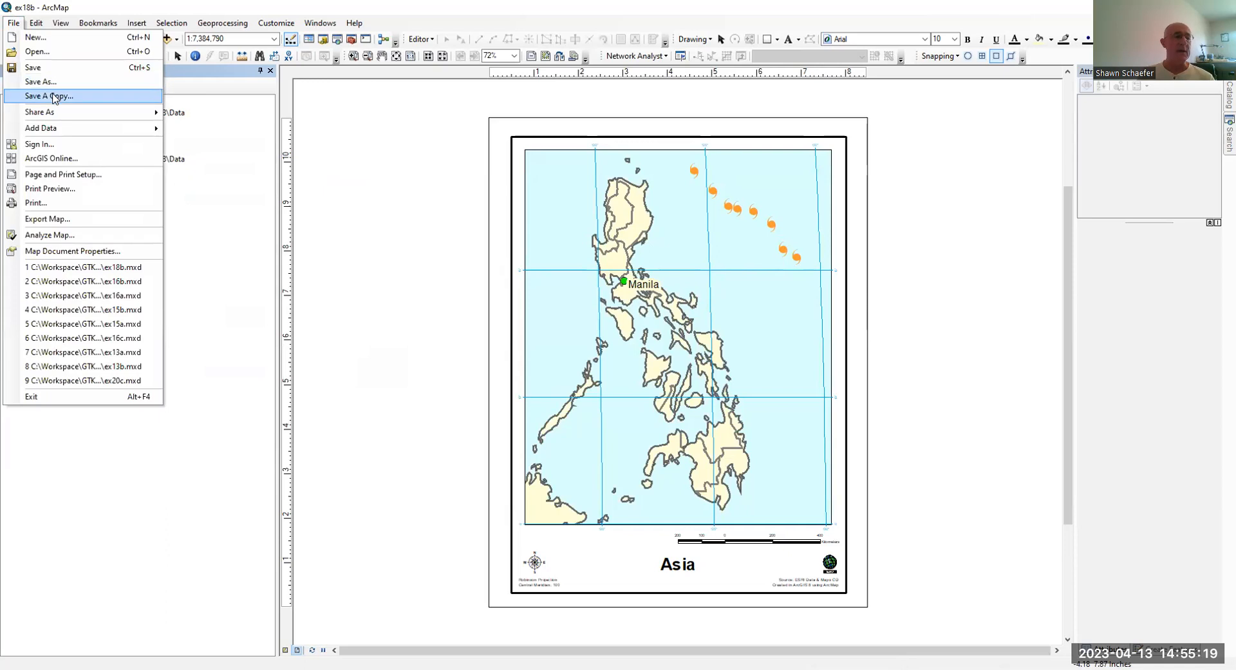
click(63, 53)
click(530, 300)
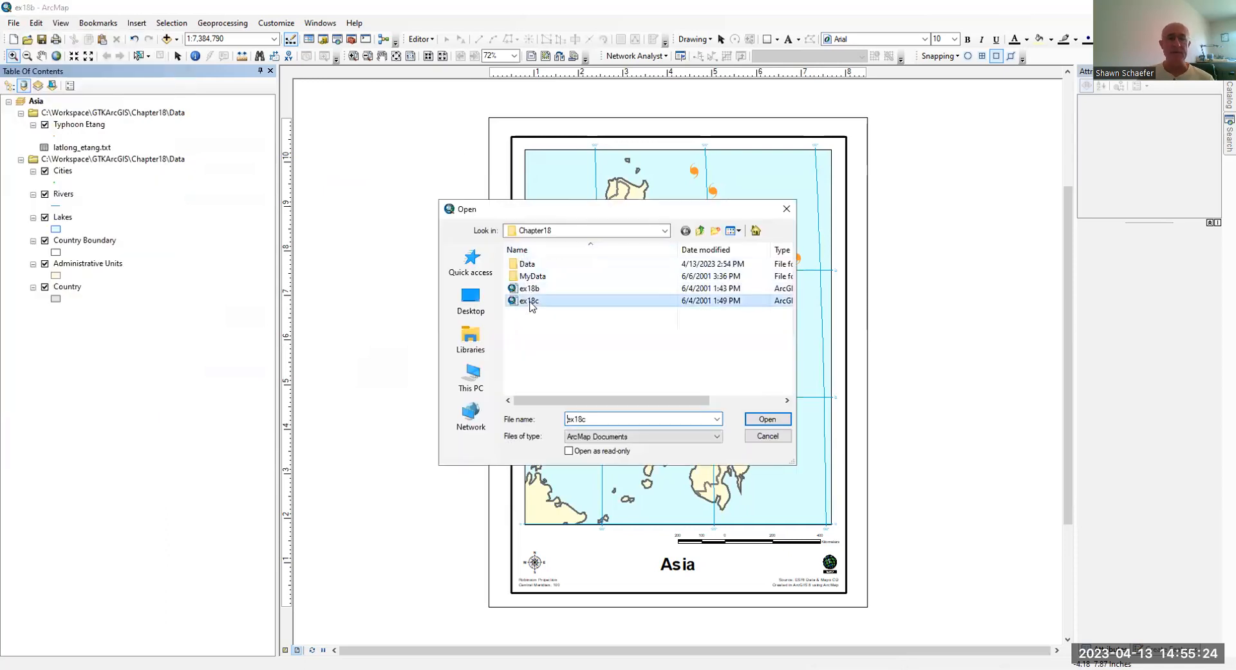
click(766, 420)
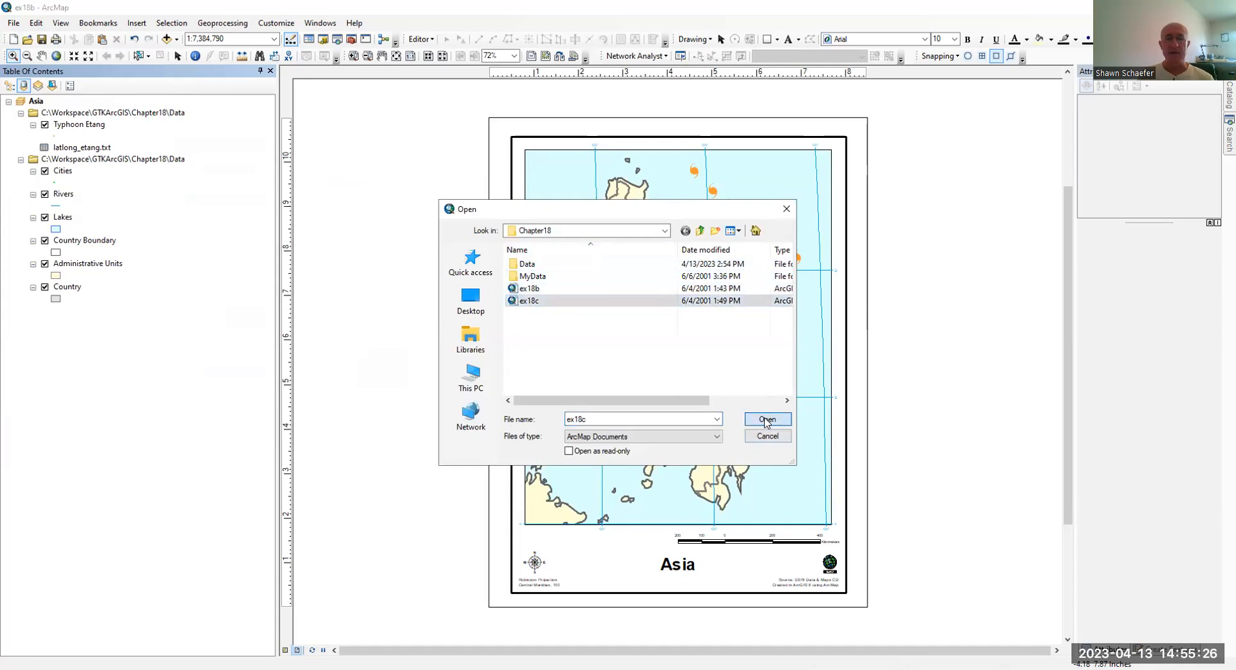
click(621, 369)
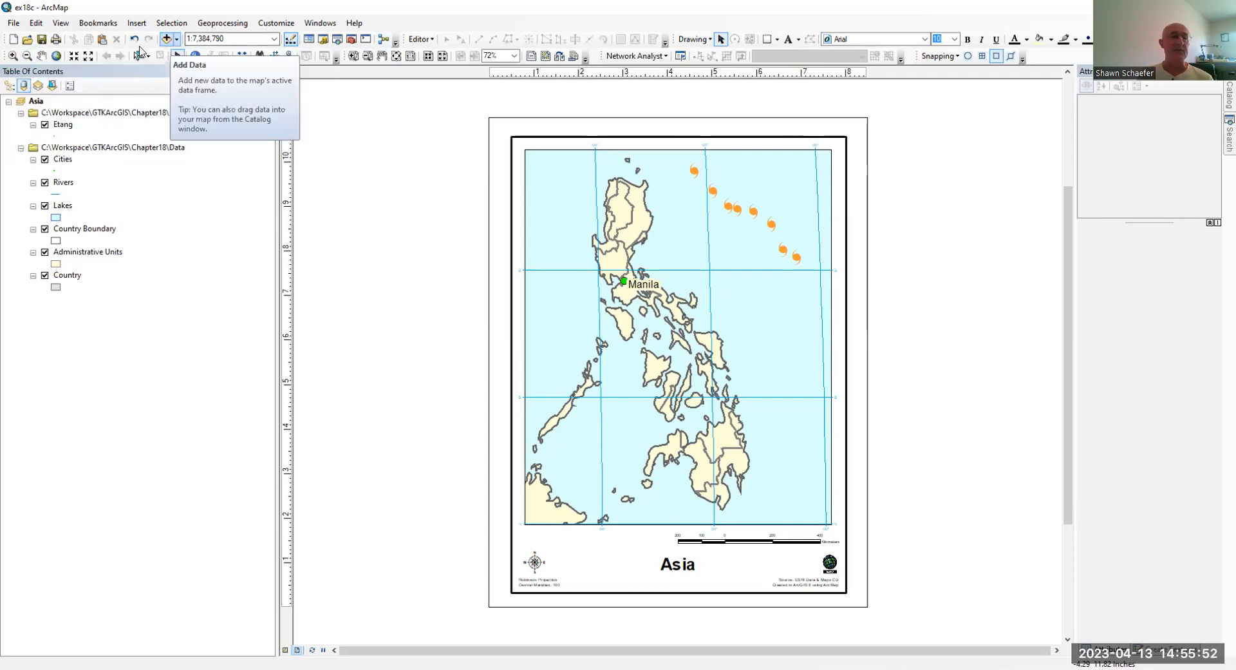
Draw a curve with point snapping through all eight typhoon points, from the southeasternmost to the northwesternmost.
click(353, 56)
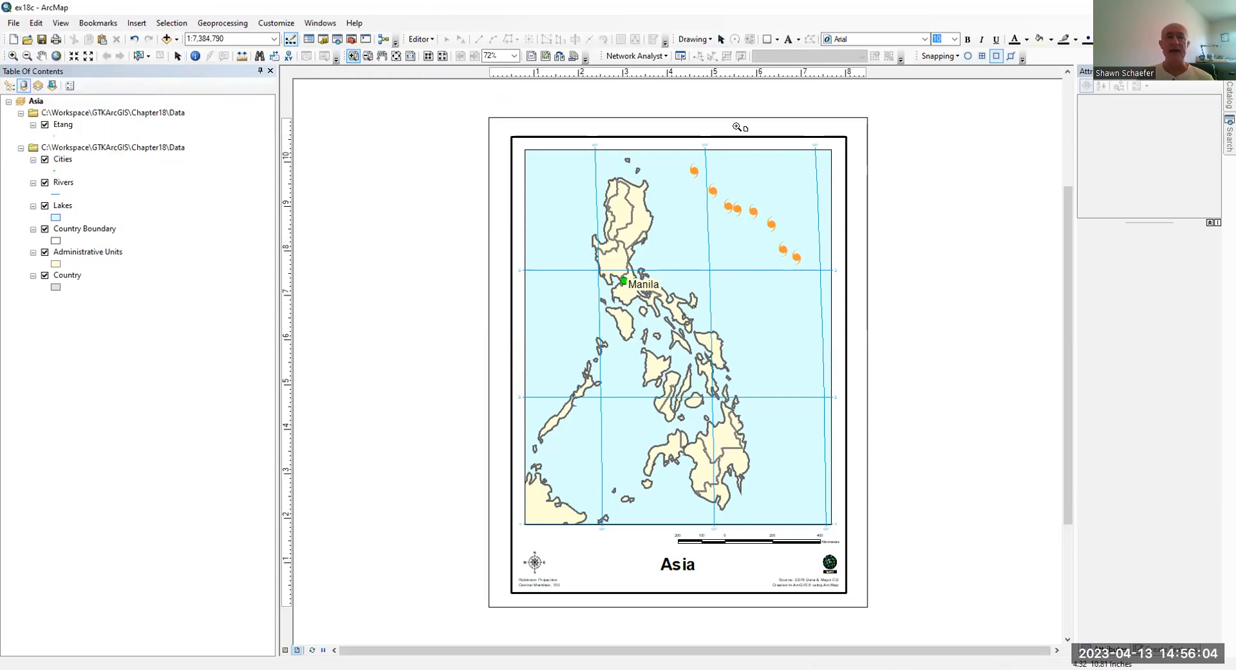
drag(621, 119, 863, 375)
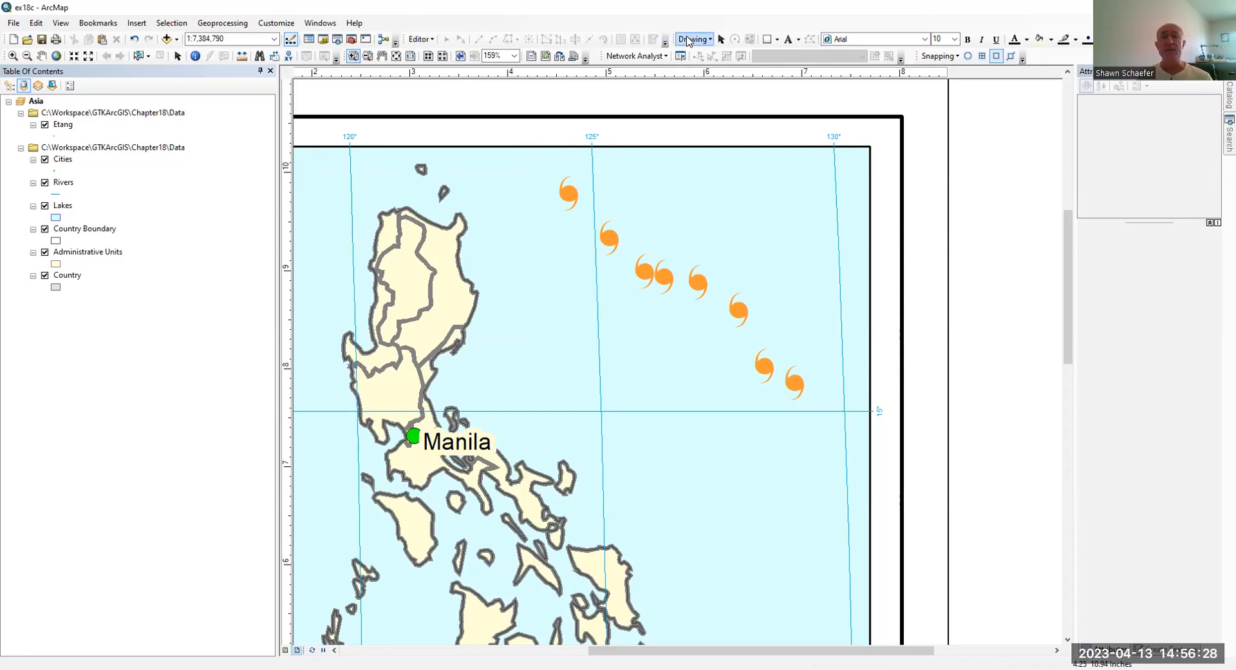
click(777, 40)
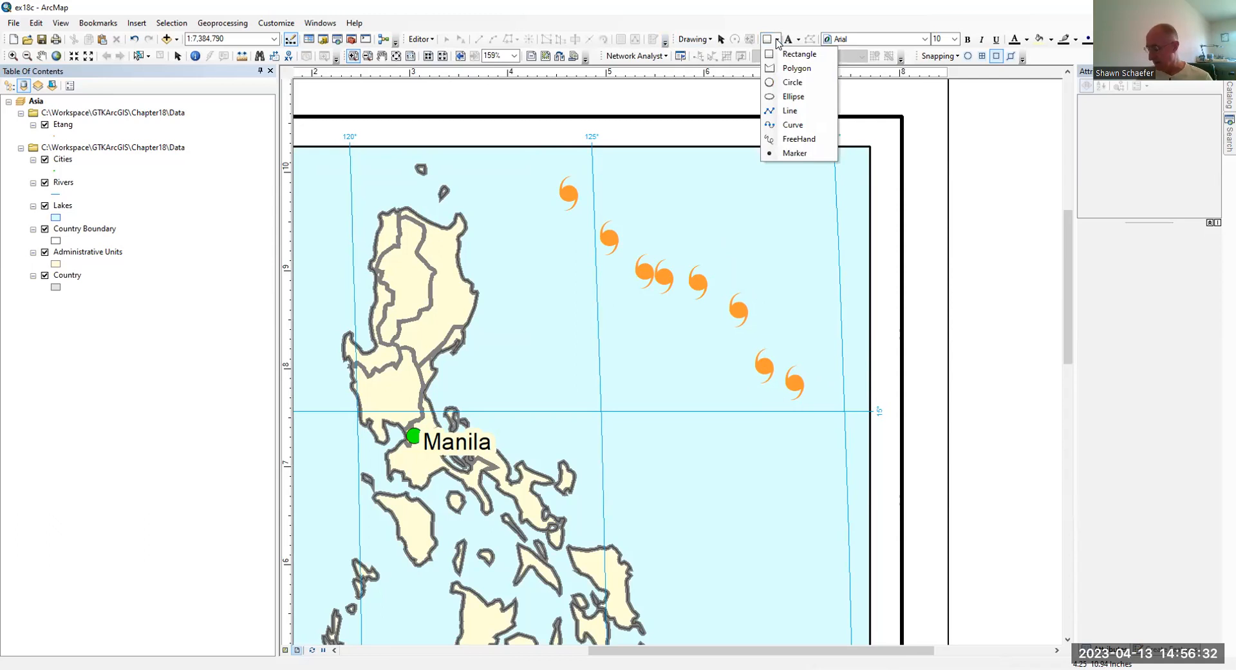
click(777, 125)
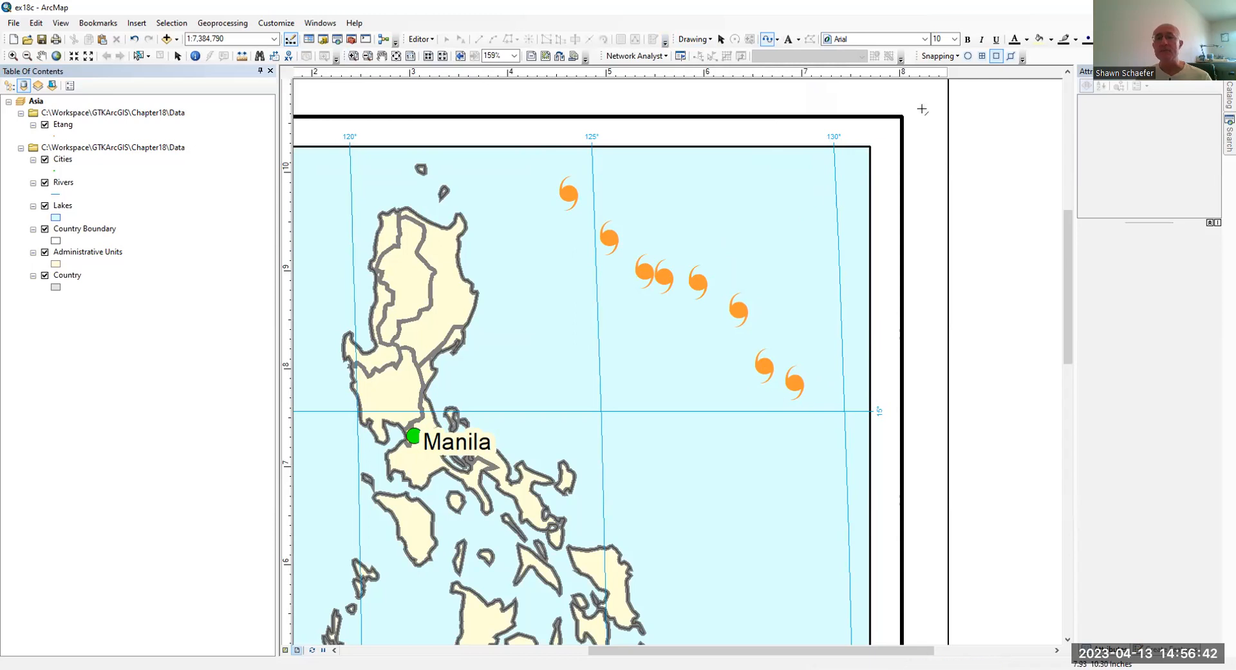
click(968, 56)
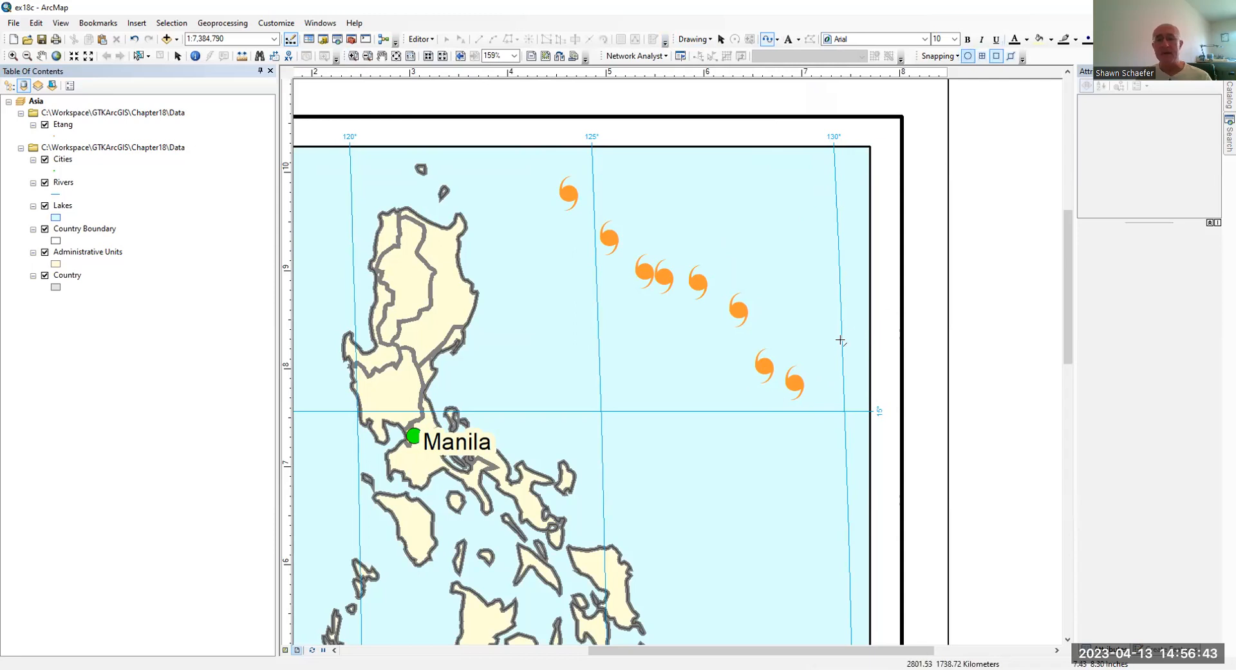
click(793, 382)
click(763, 365)
click(737, 311)
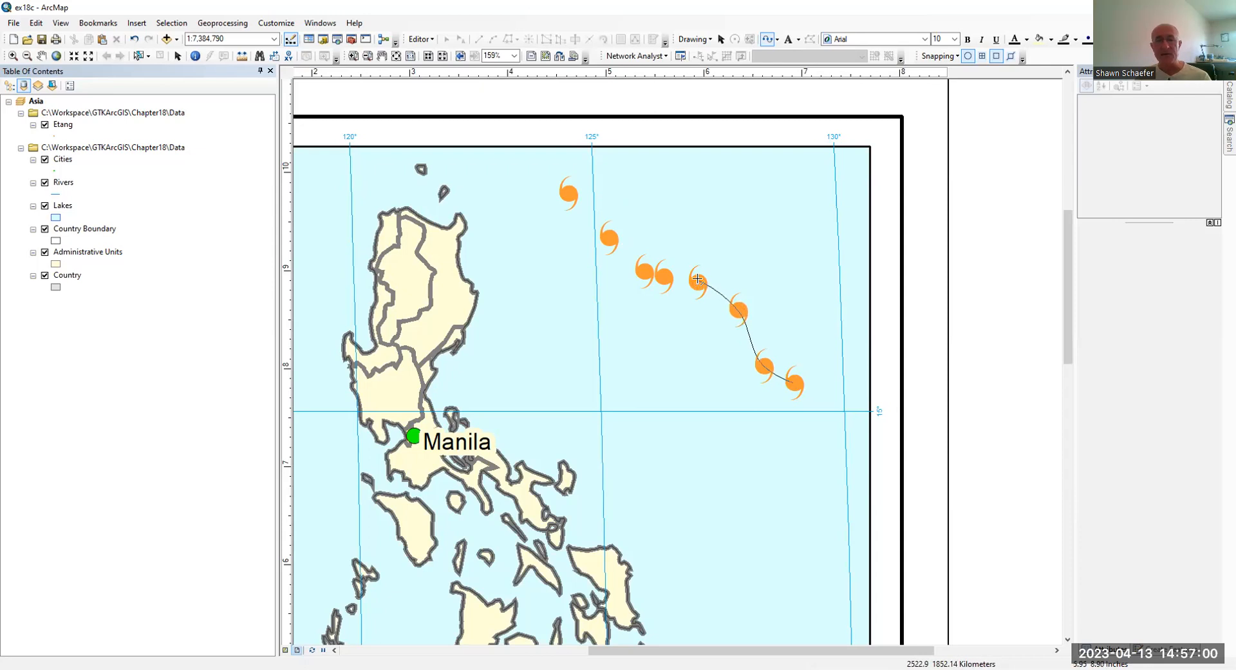
click(698, 280)
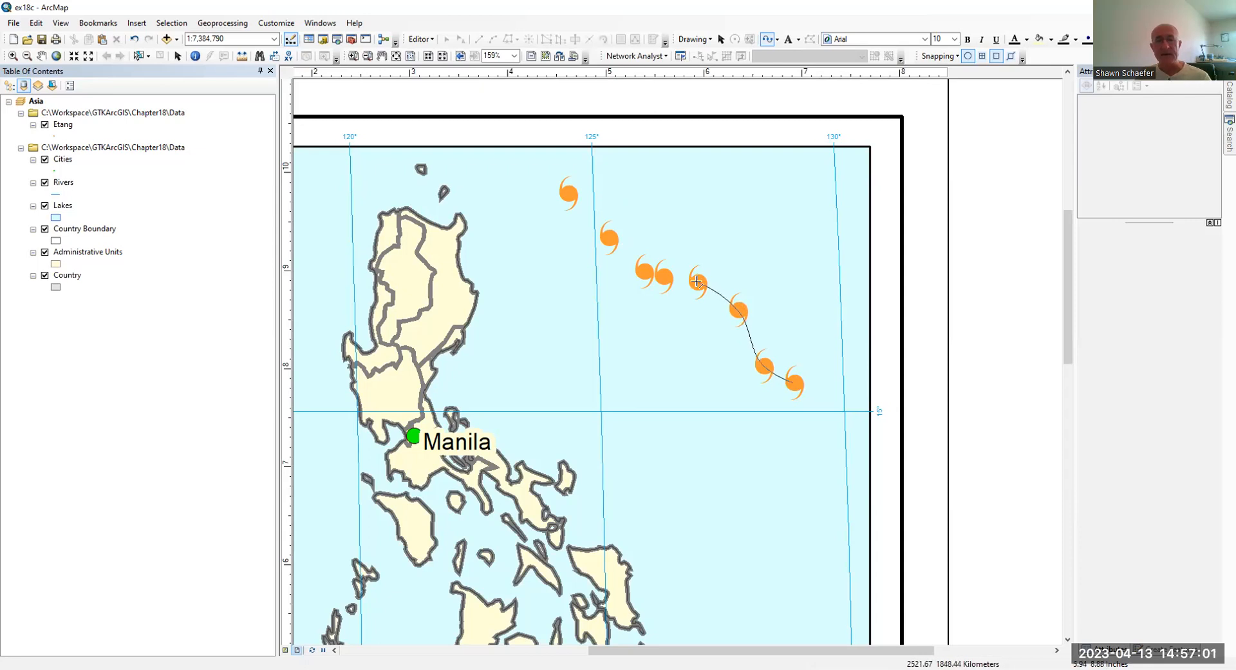
click(663, 274)
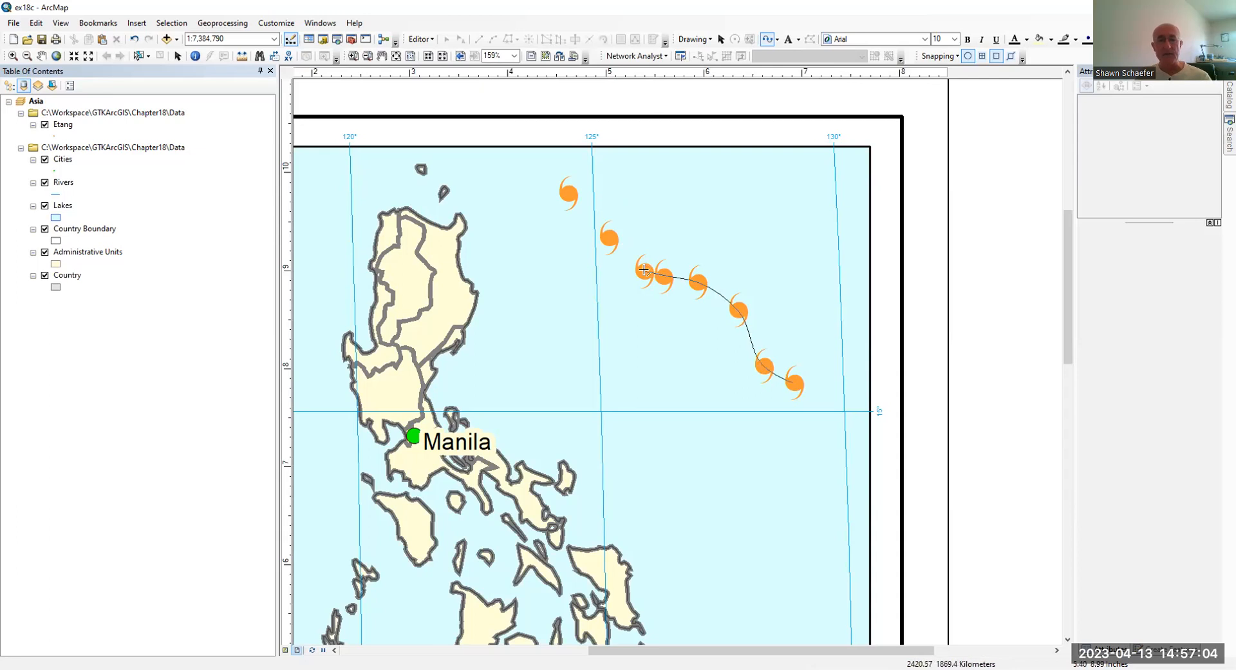
click(644, 269)
click(609, 236)
double_click(567, 193)
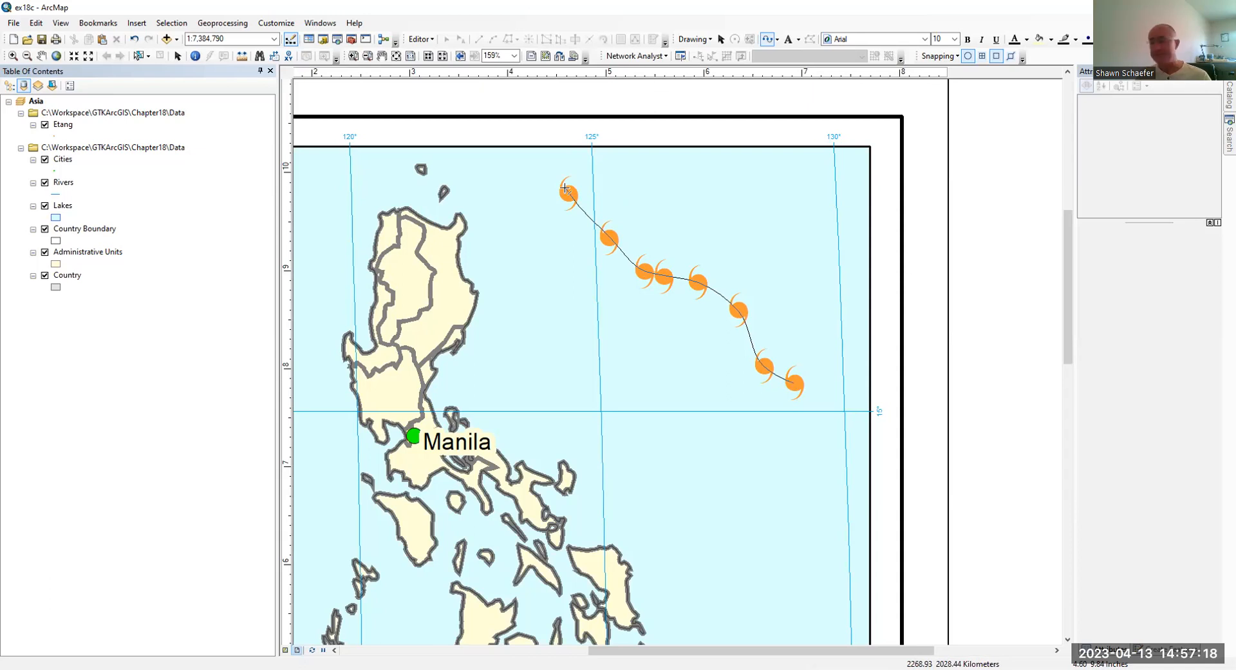
double_click(566, 192)
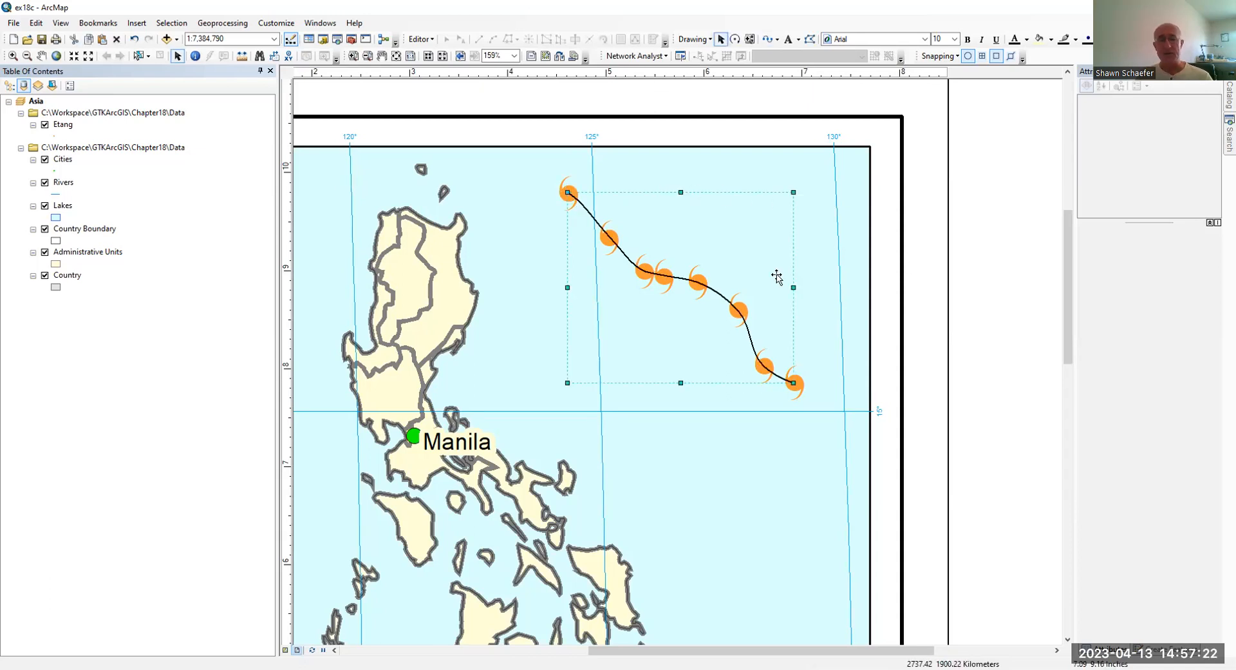
Change the typhoon track curve's color to orange and deselect the curve.
right_click(681, 277)
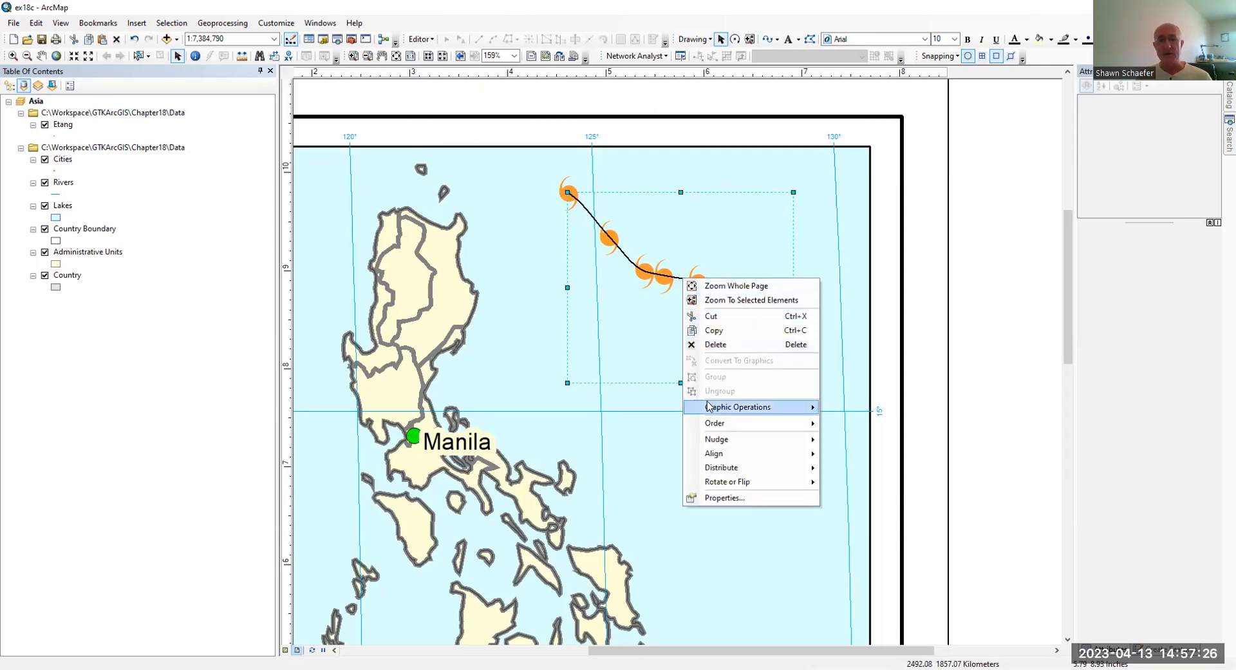
mouse_move(707, 405)
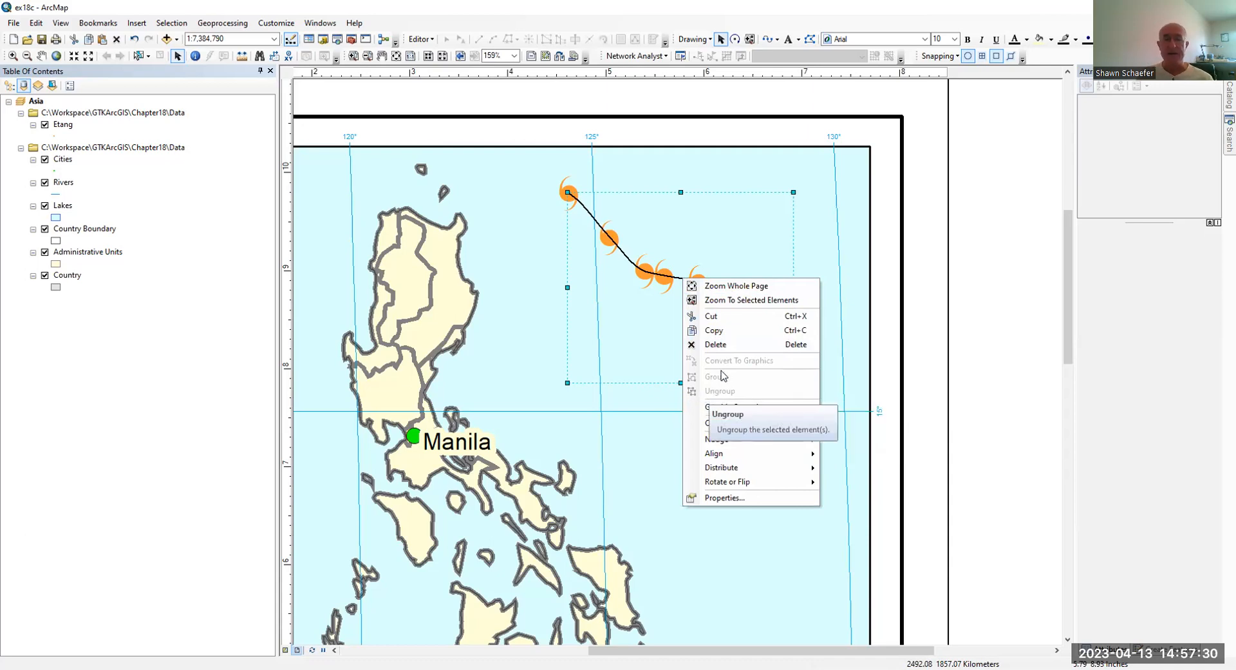
click(724, 497)
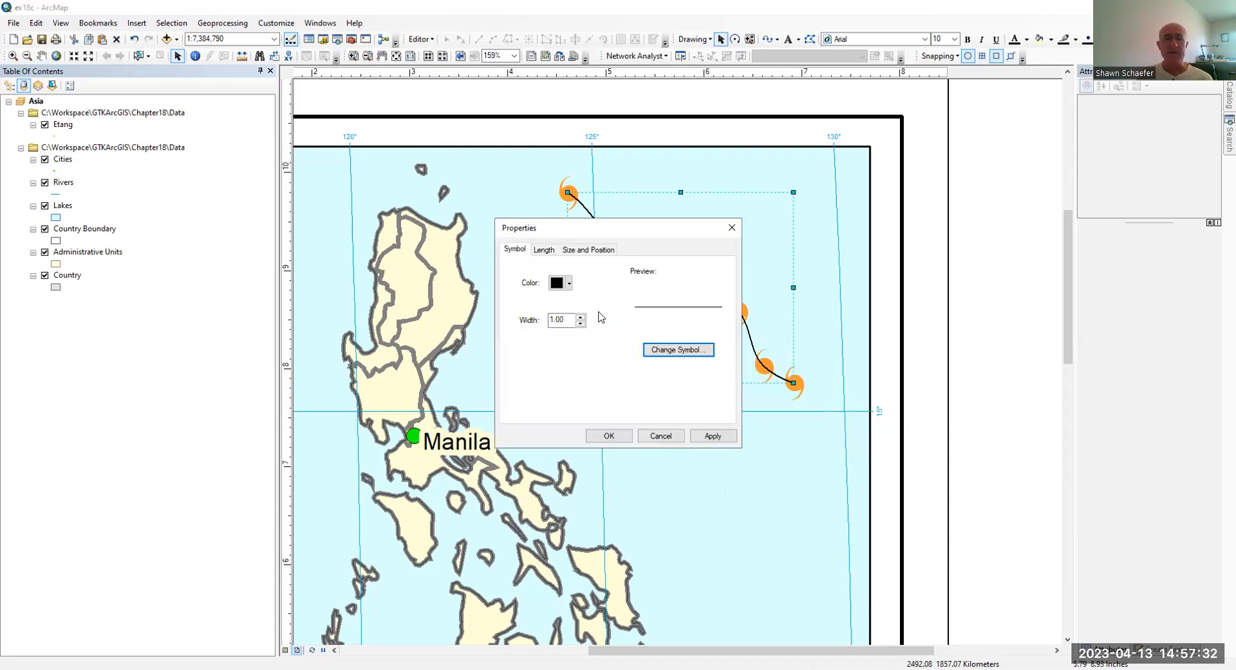
click(569, 286)
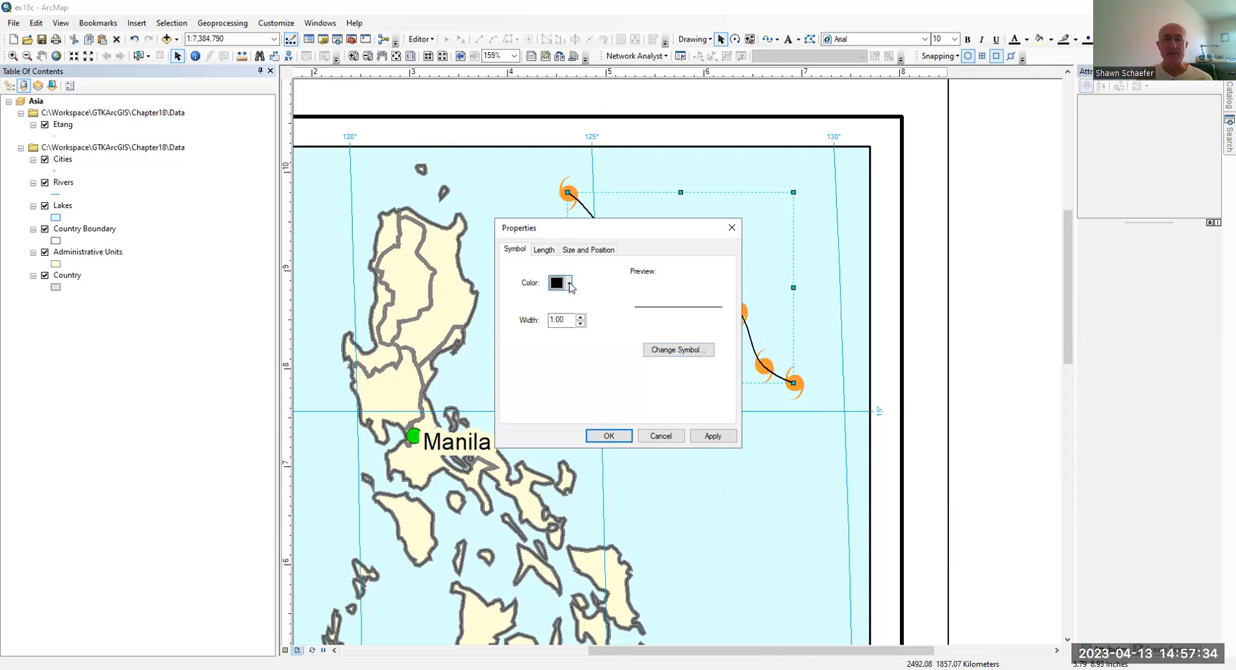
click(569, 285)
click(585, 337)
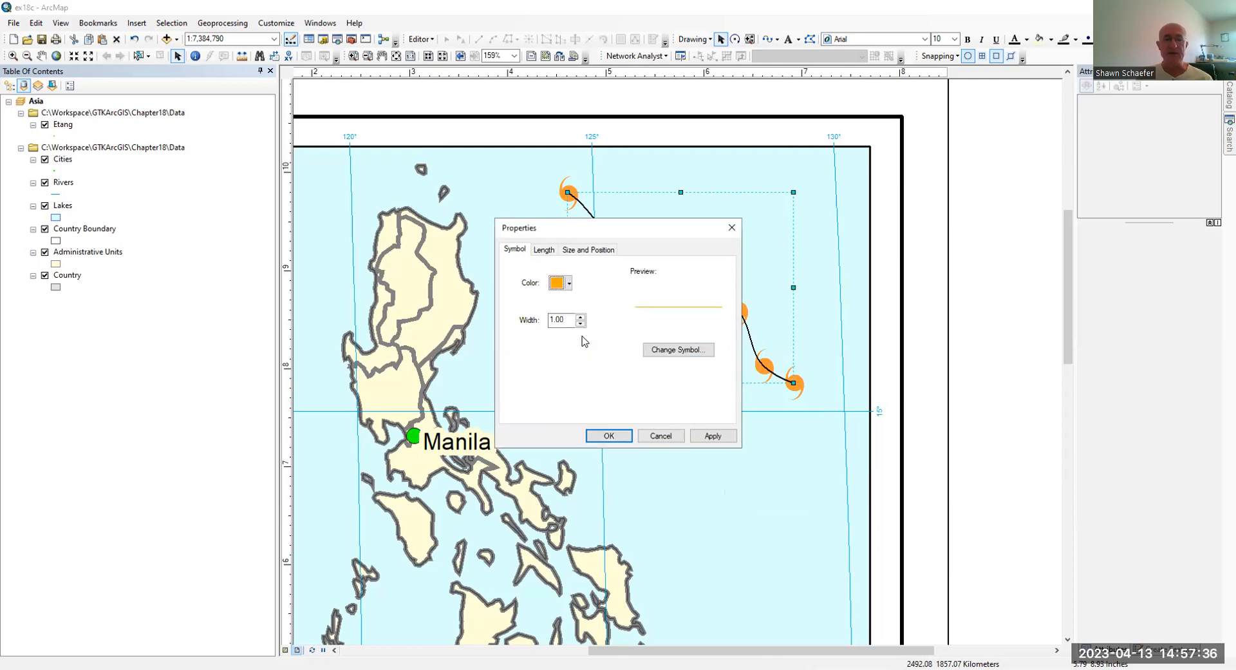
click(613, 436)
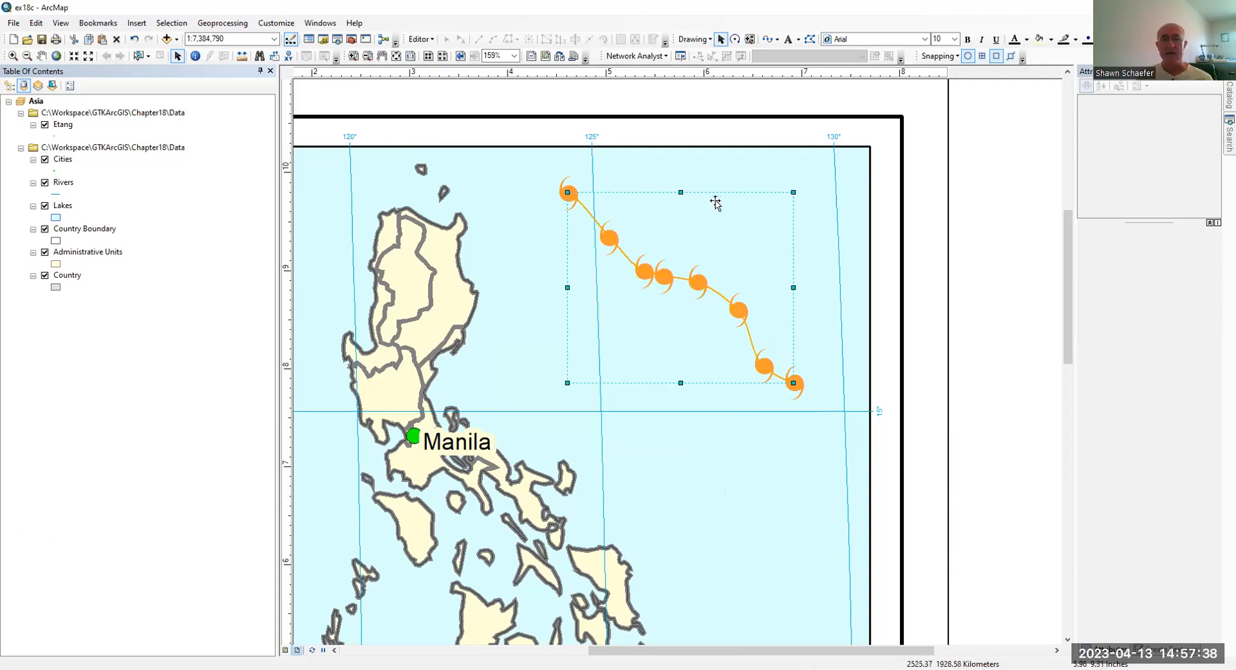
click(634, 160)
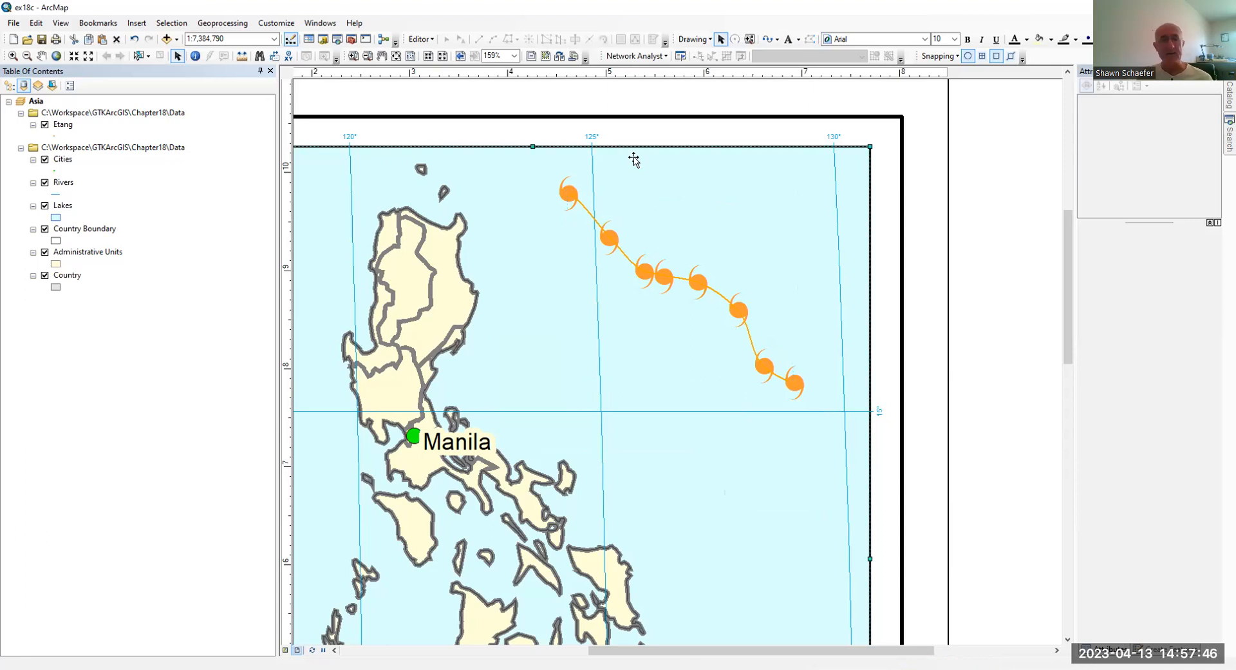
click(589, 217)
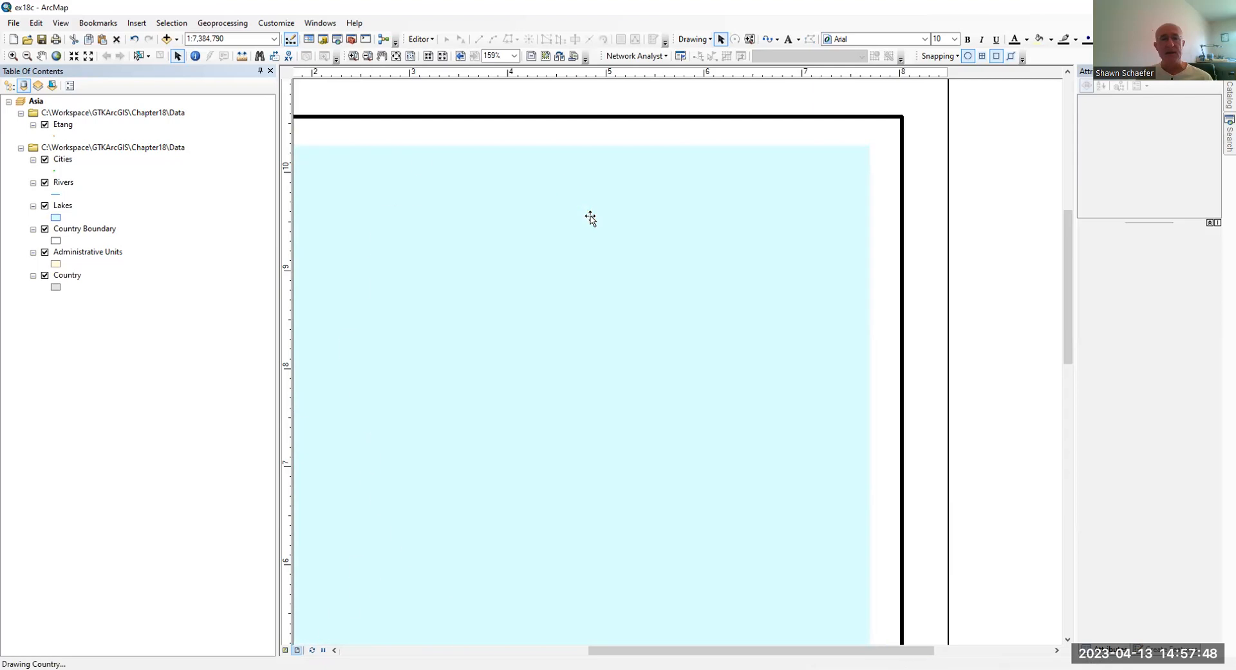
click(580, 204)
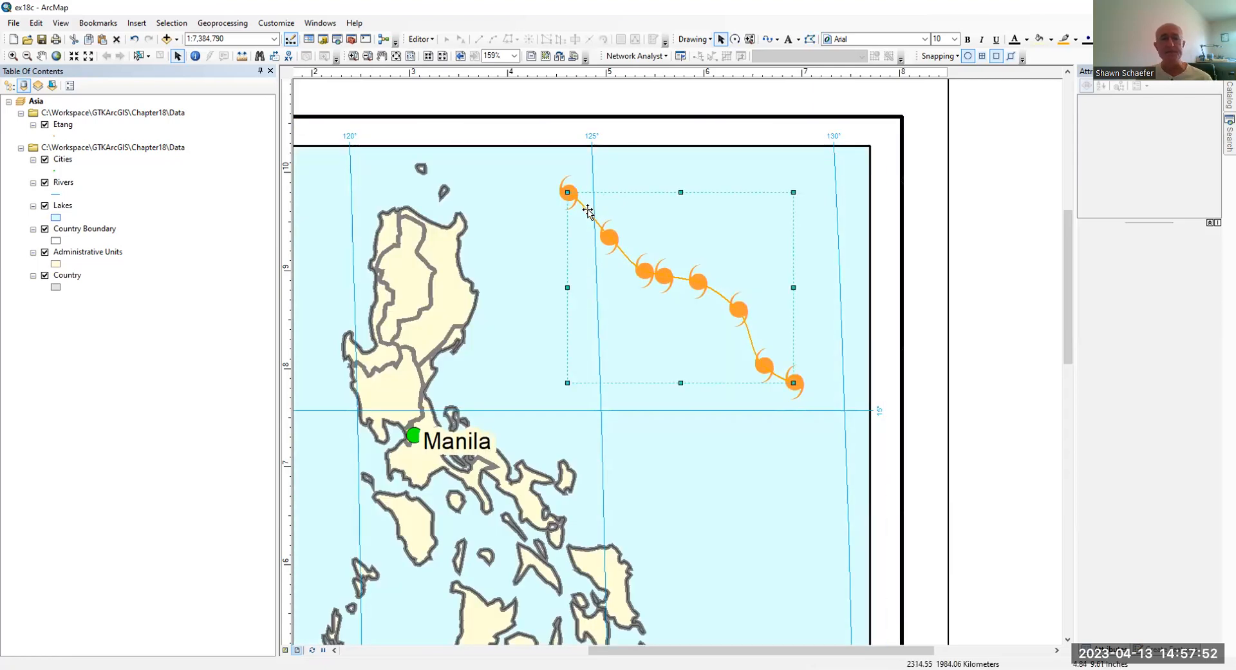
right_click(588, 209)
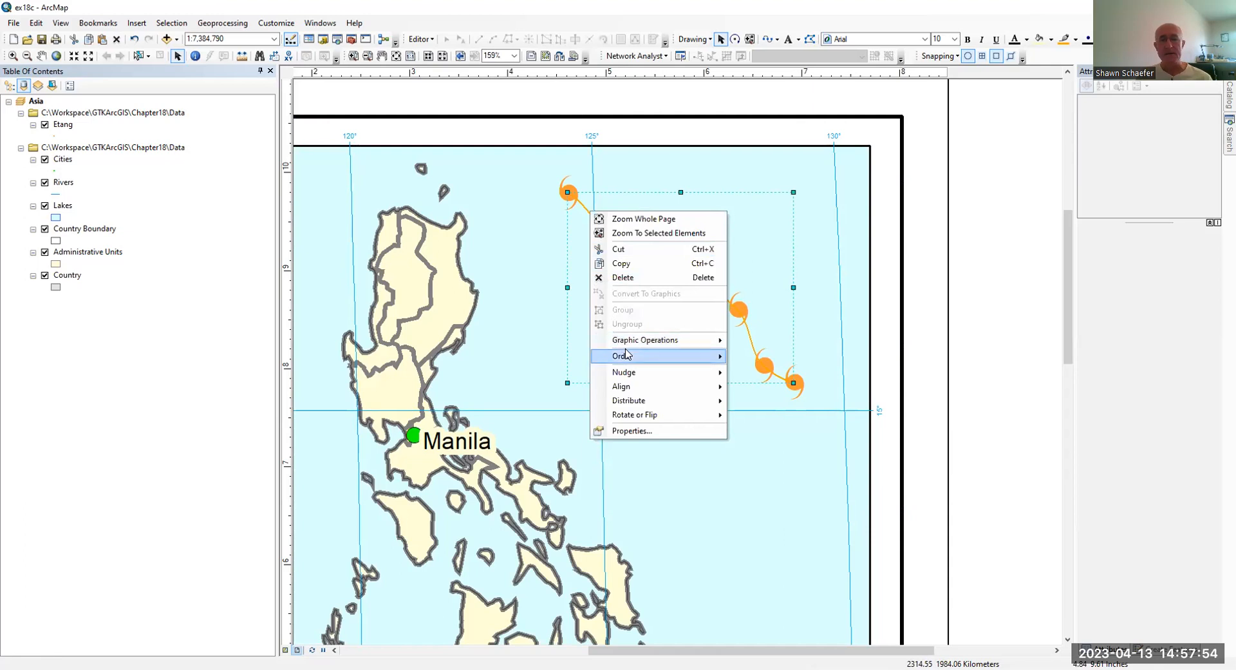
mouse_move(625, 354)
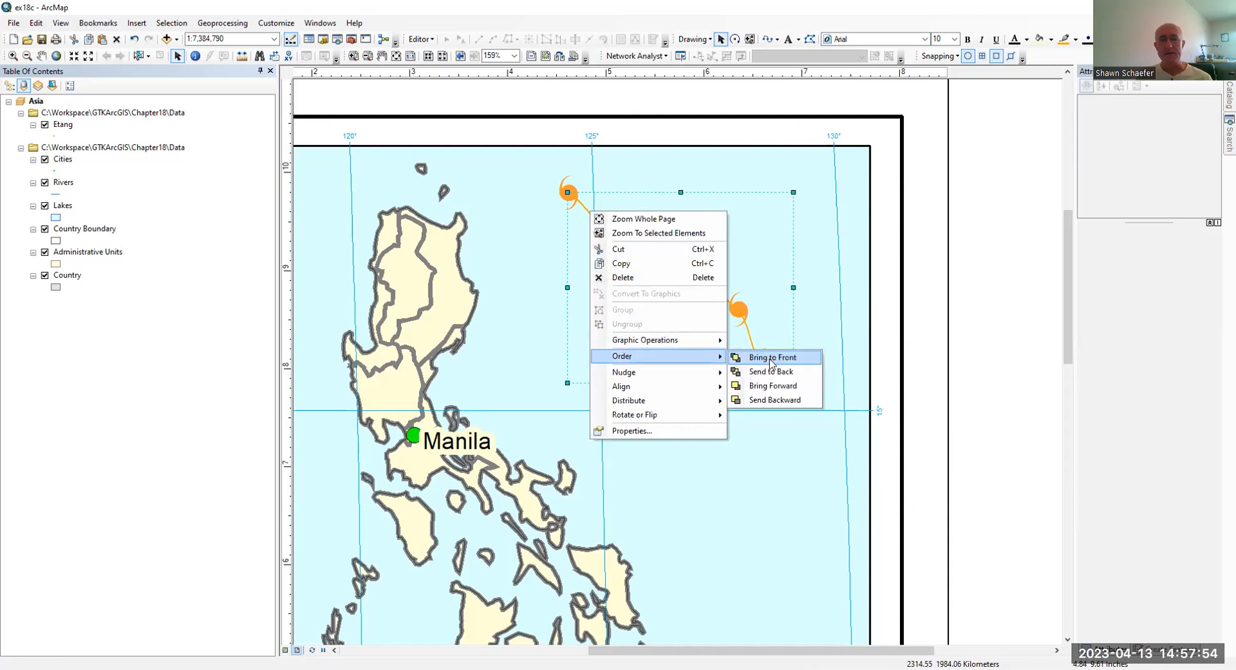
click(639, 145)
click(634, 126)
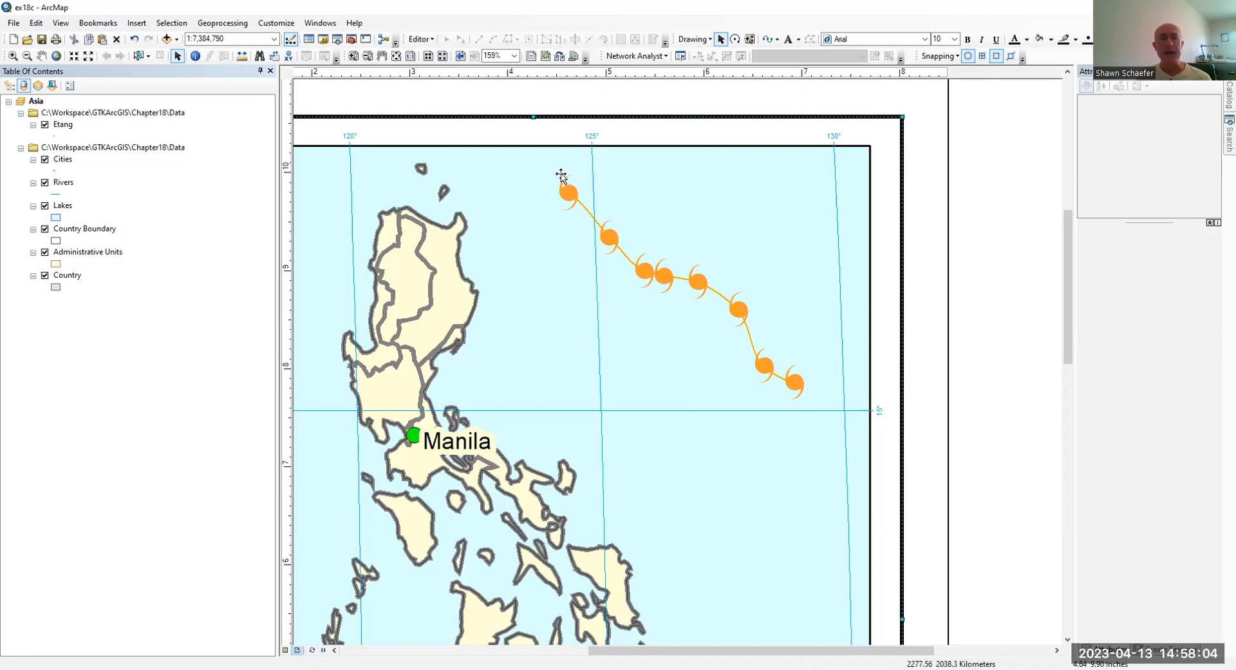
Identify the attributes of the northwesternmost typhoon point, restricting identification to the Etang layer.
click(195, 56)
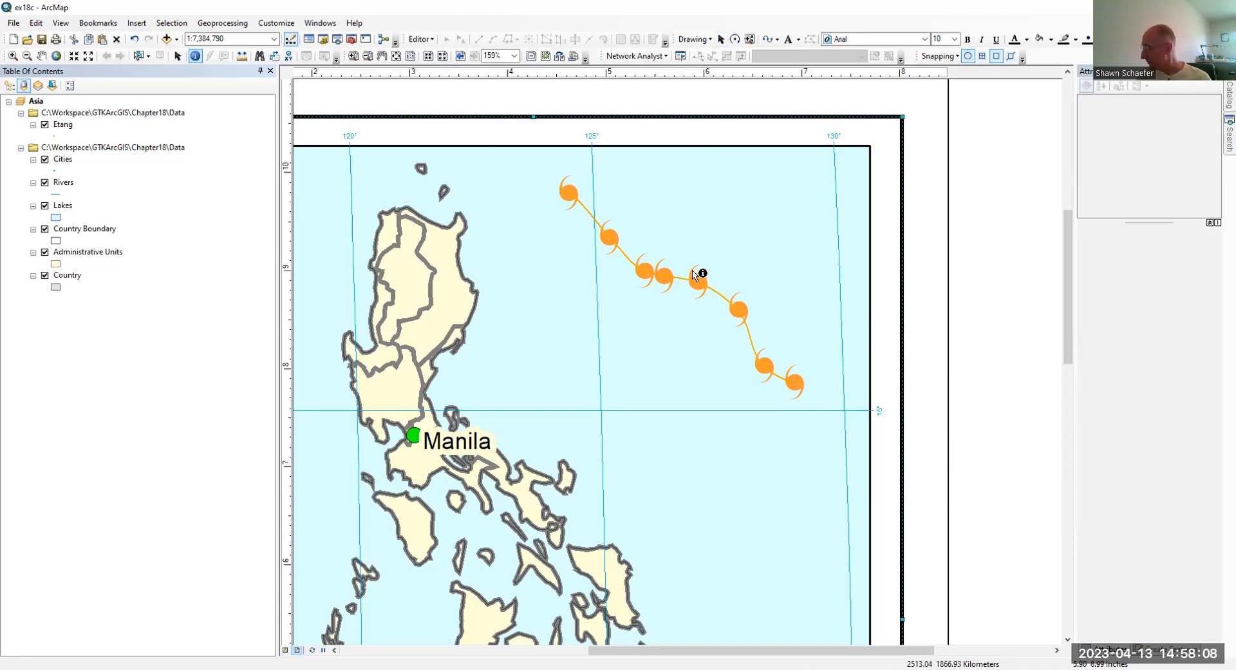
click(571, 191)
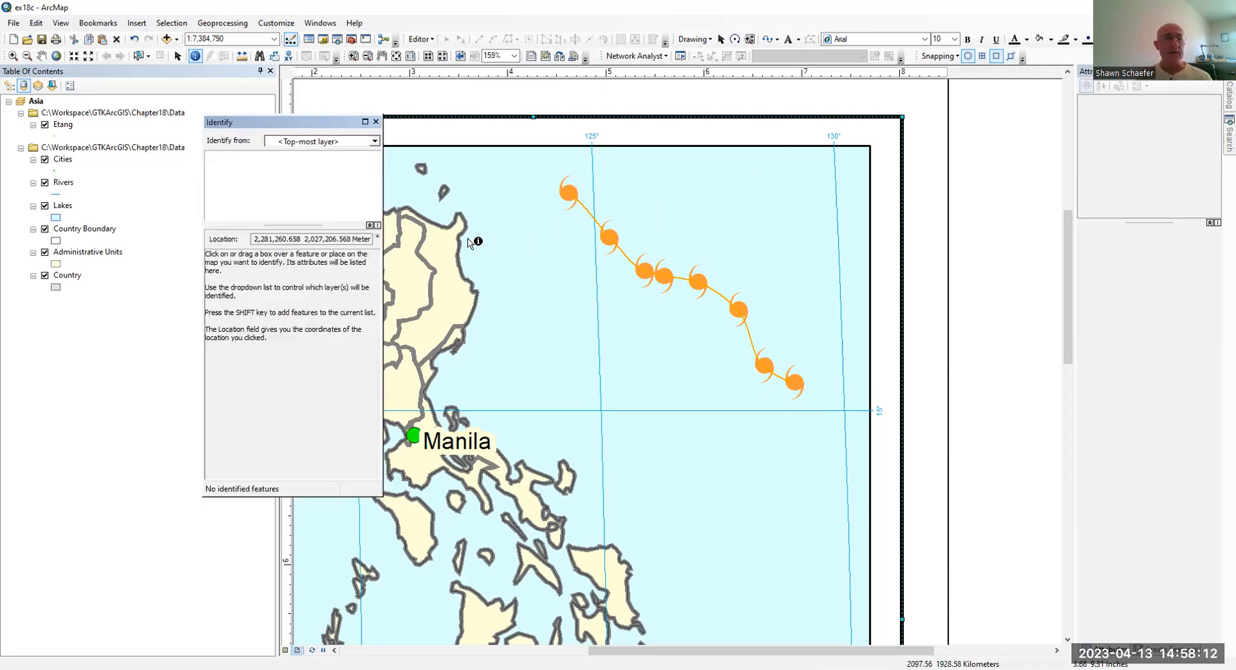
click(375, 141)
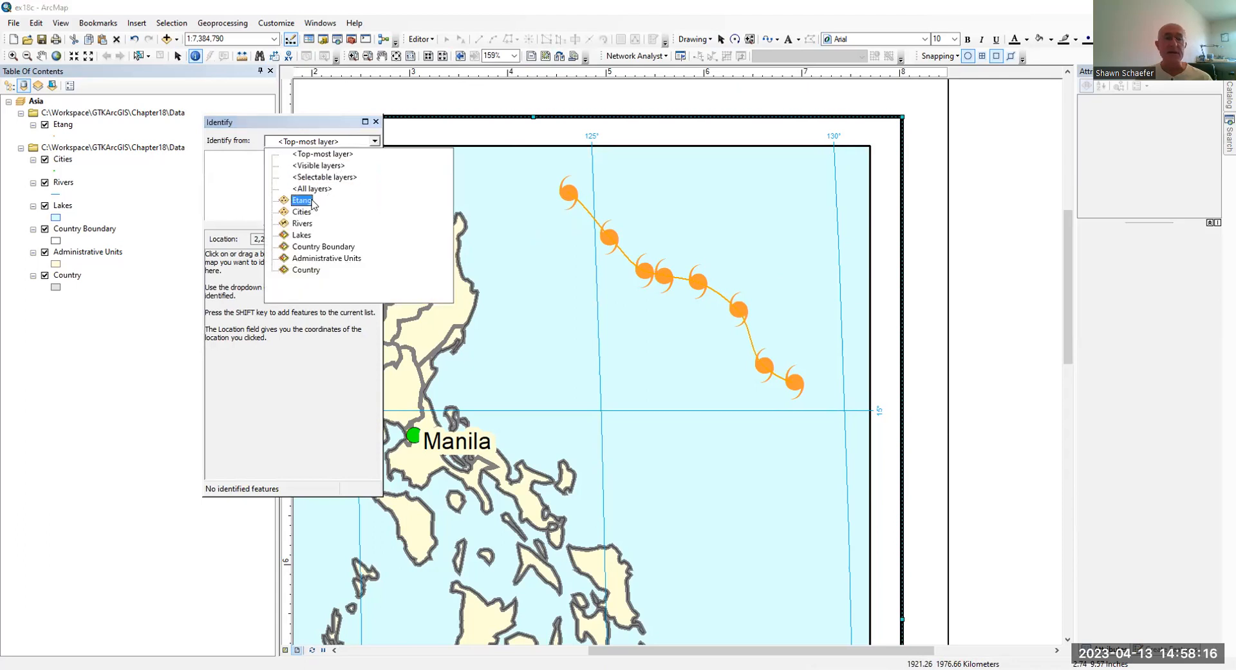
click(312, 201)
click(573, 194)
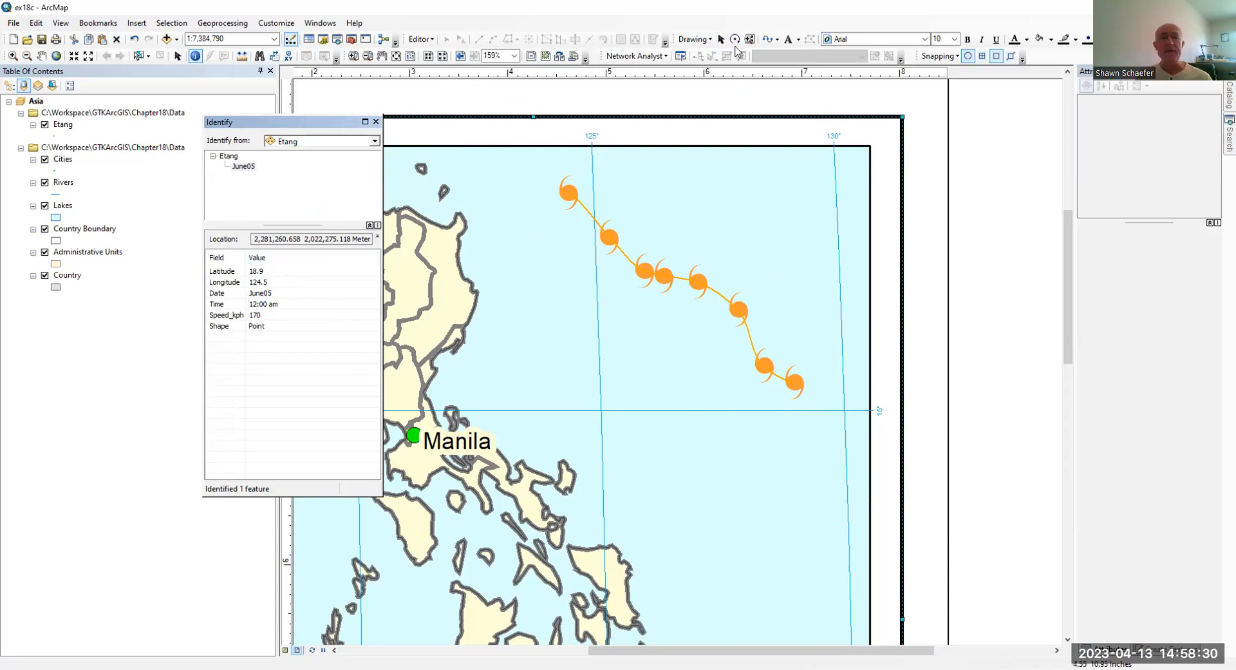
Try to place a callout on the northwesternmost typhoon point, and undo the placement.
click(797, 42)
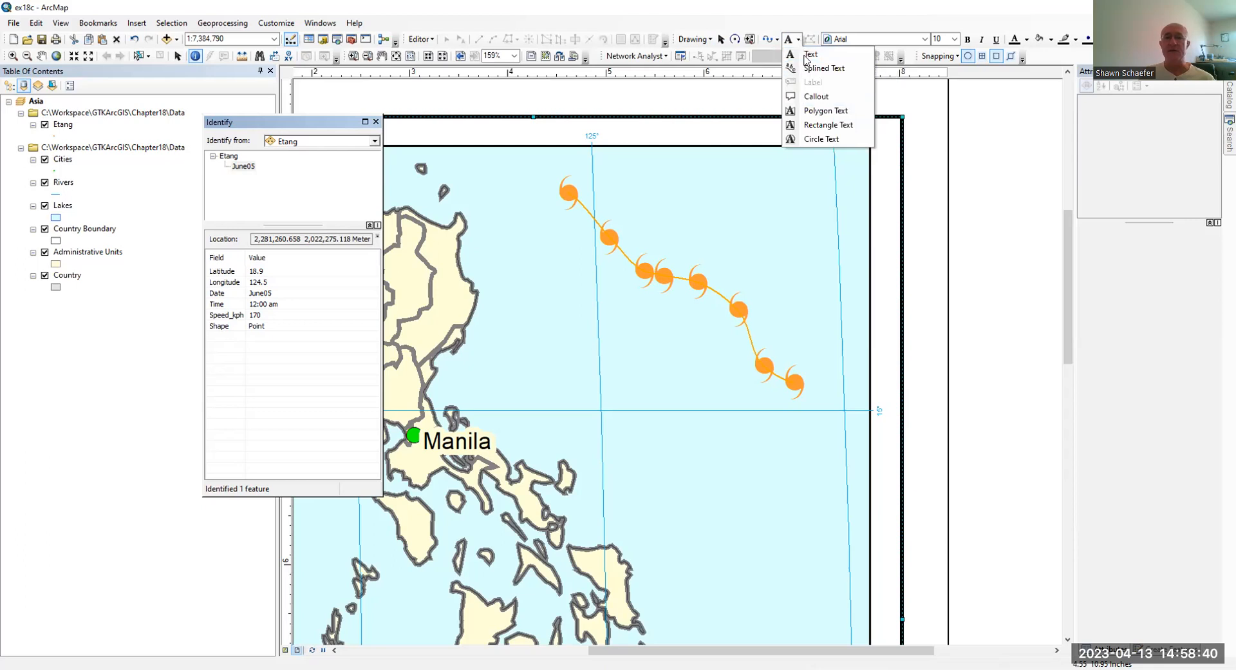
click(803, 97)
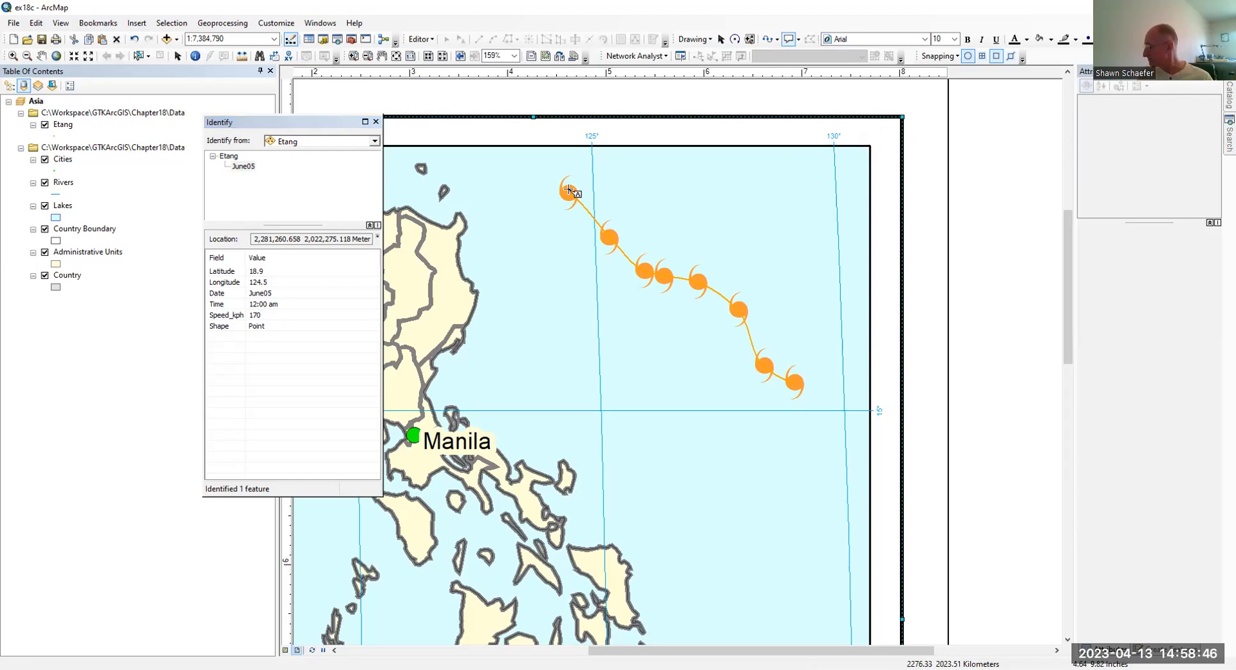
click(569, 190)
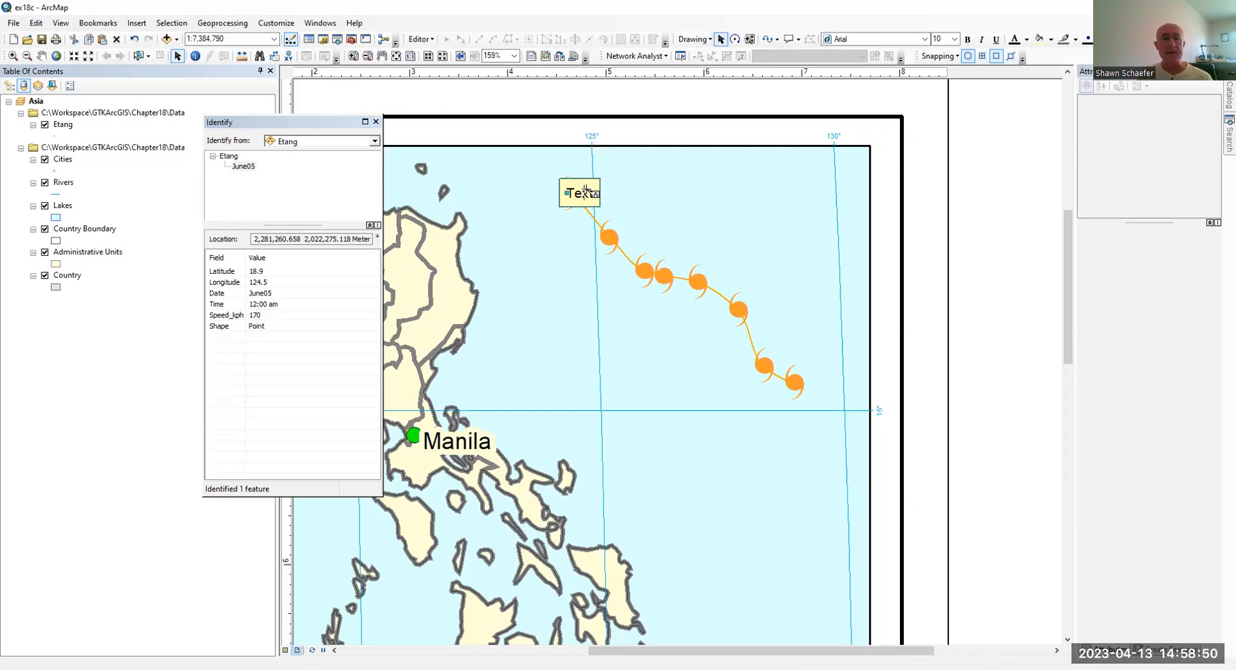
click(134, 39)
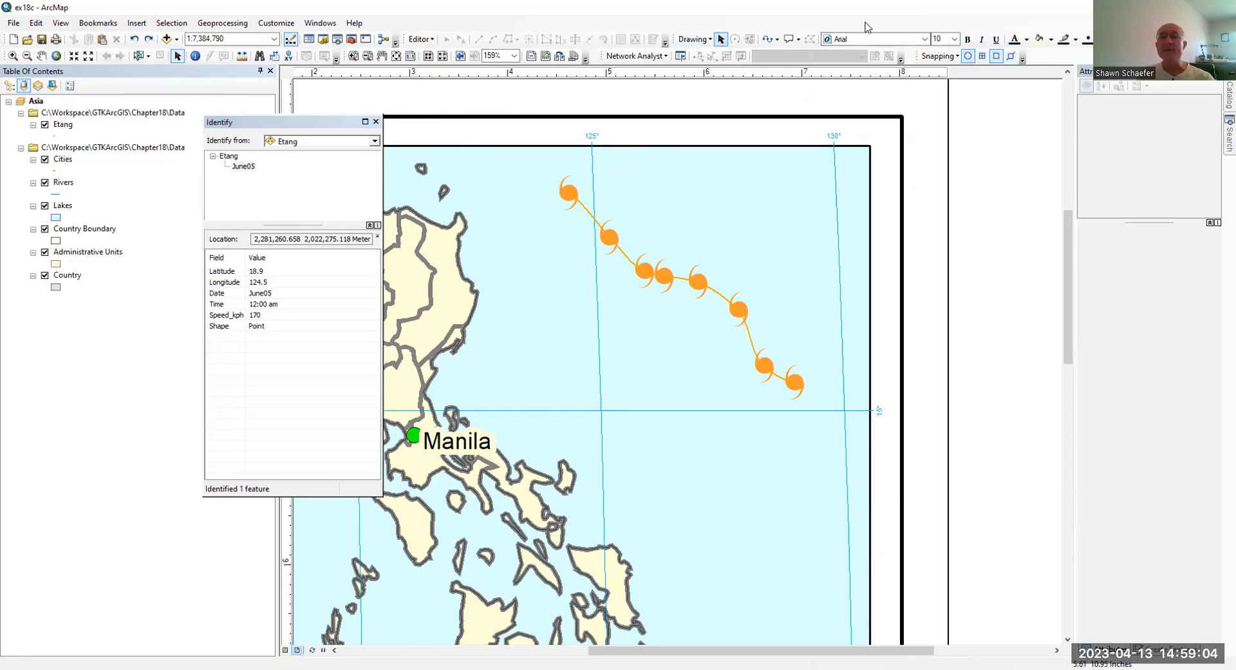
click(1023, 42)
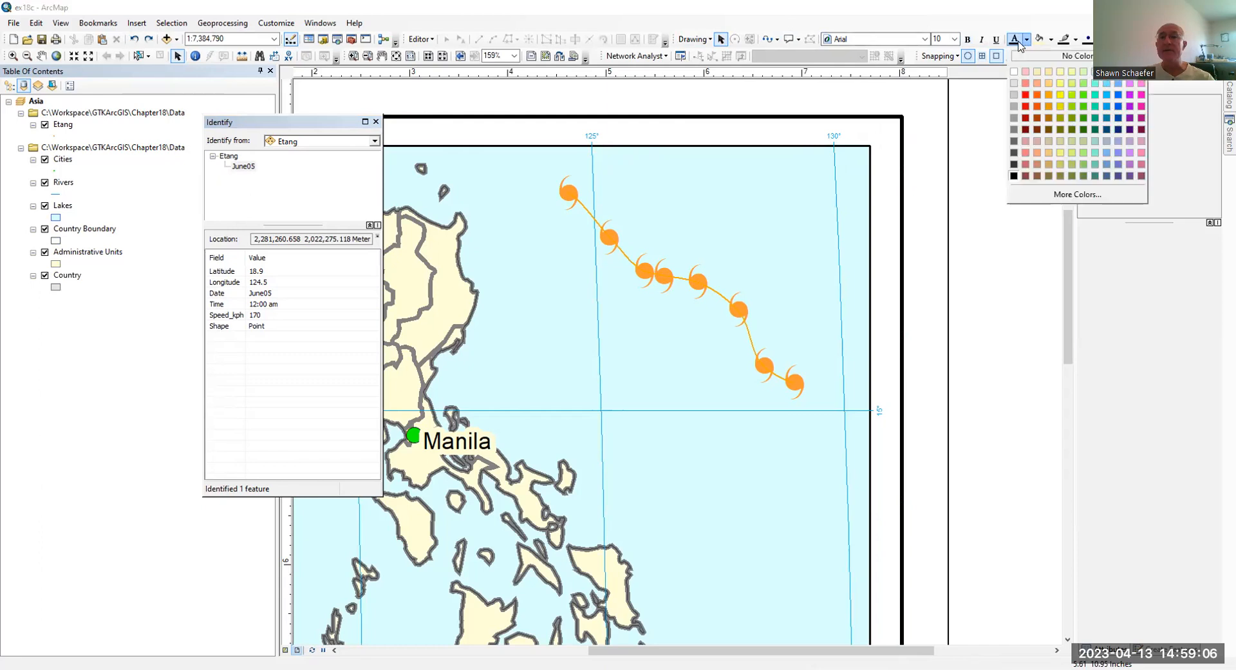
click(997, 41)
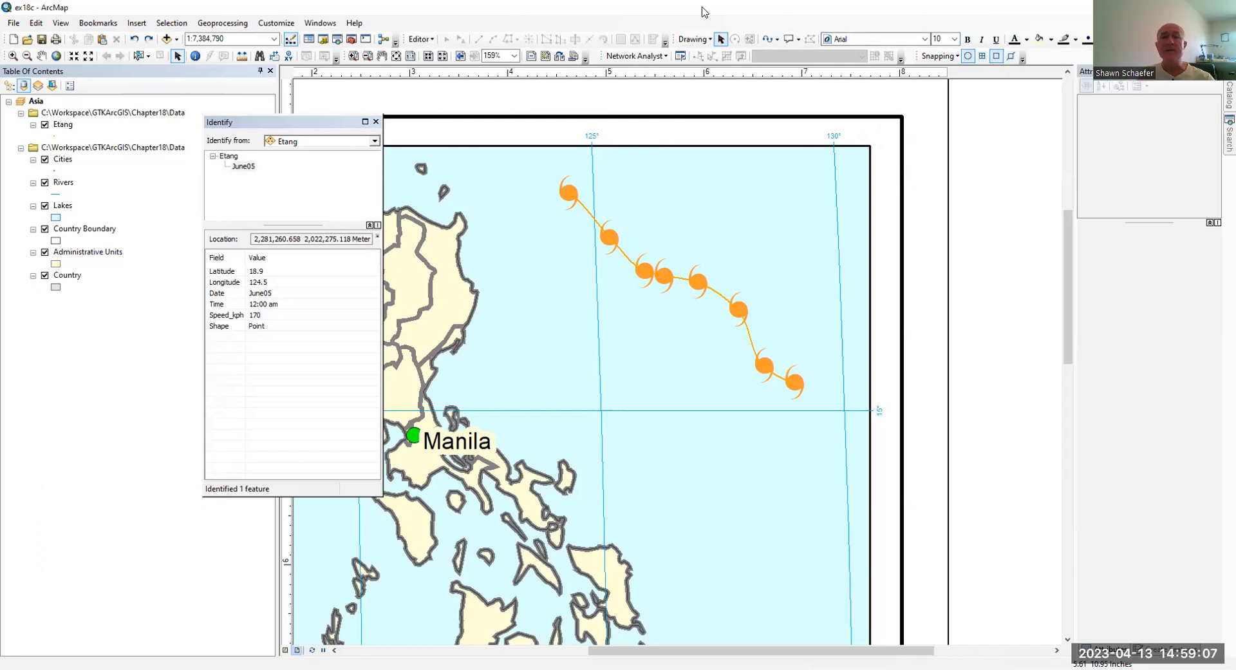
click(711, 40)
click(710, 39)
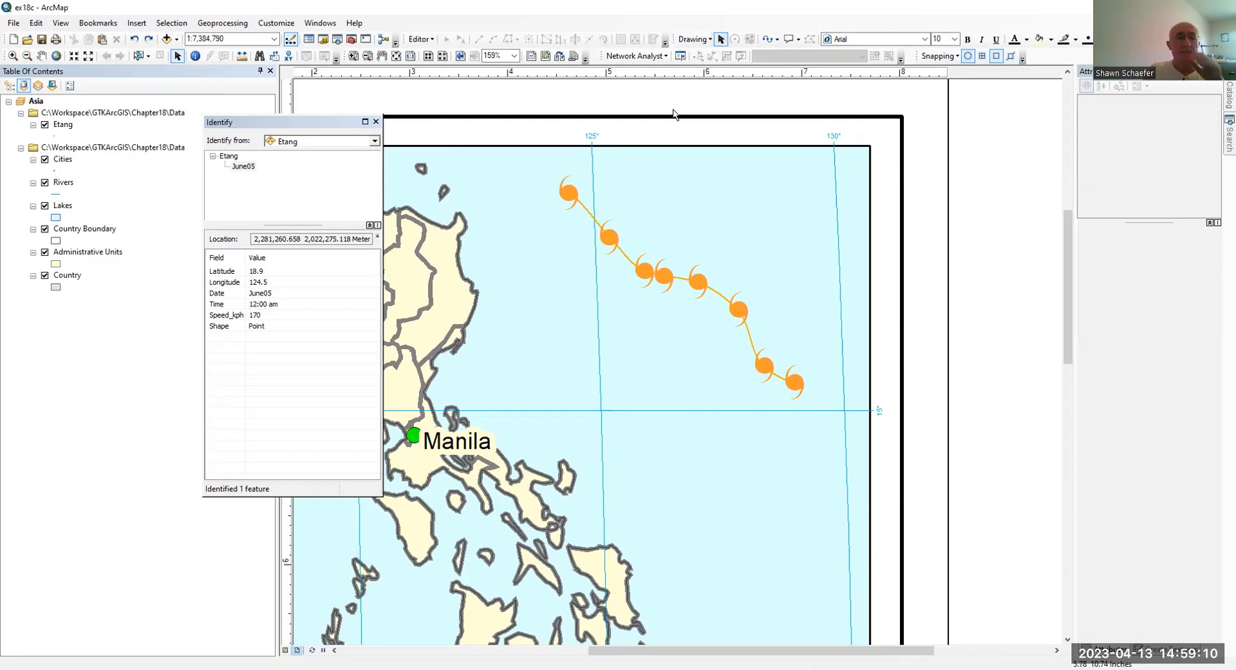
click(565, 191)
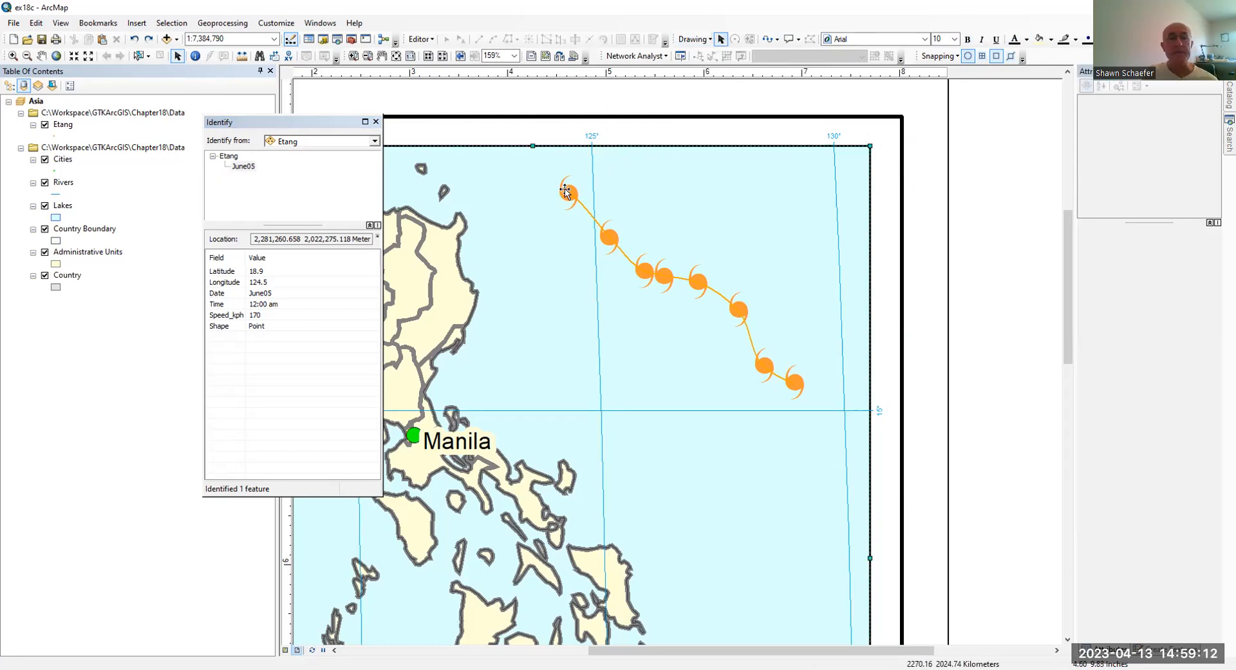
click(565, 191)
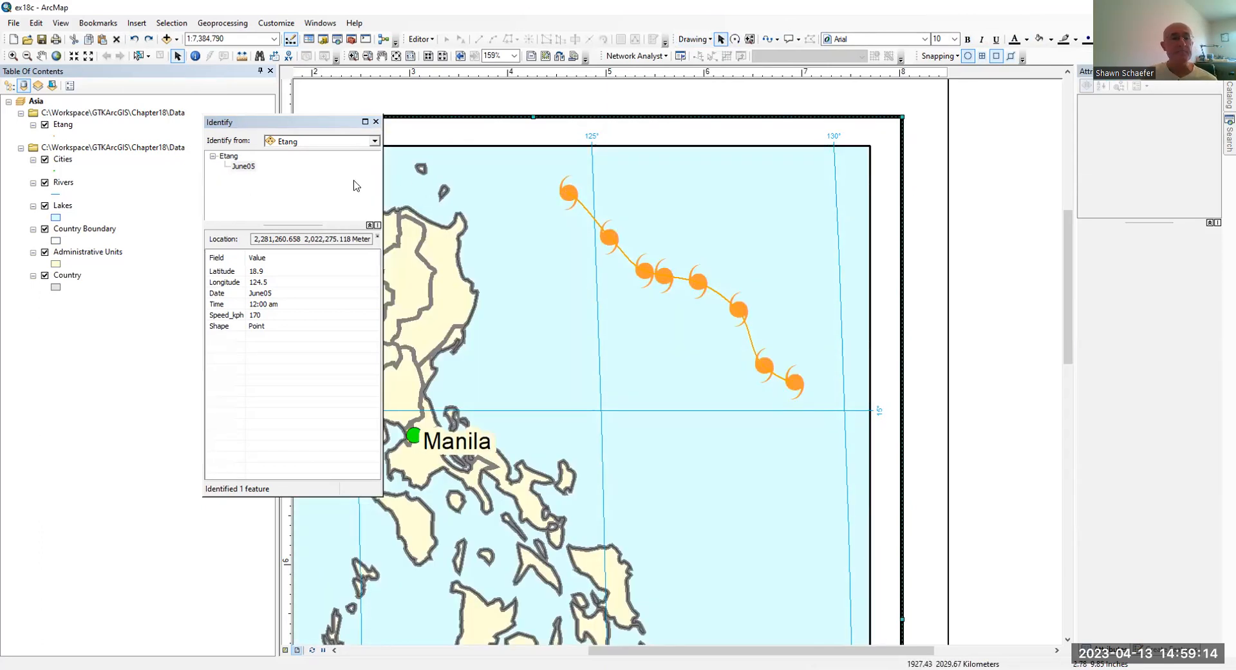
Identify the attributes of the northwesternmost typhoon point again.
click(194, 56)
click(564, 194)
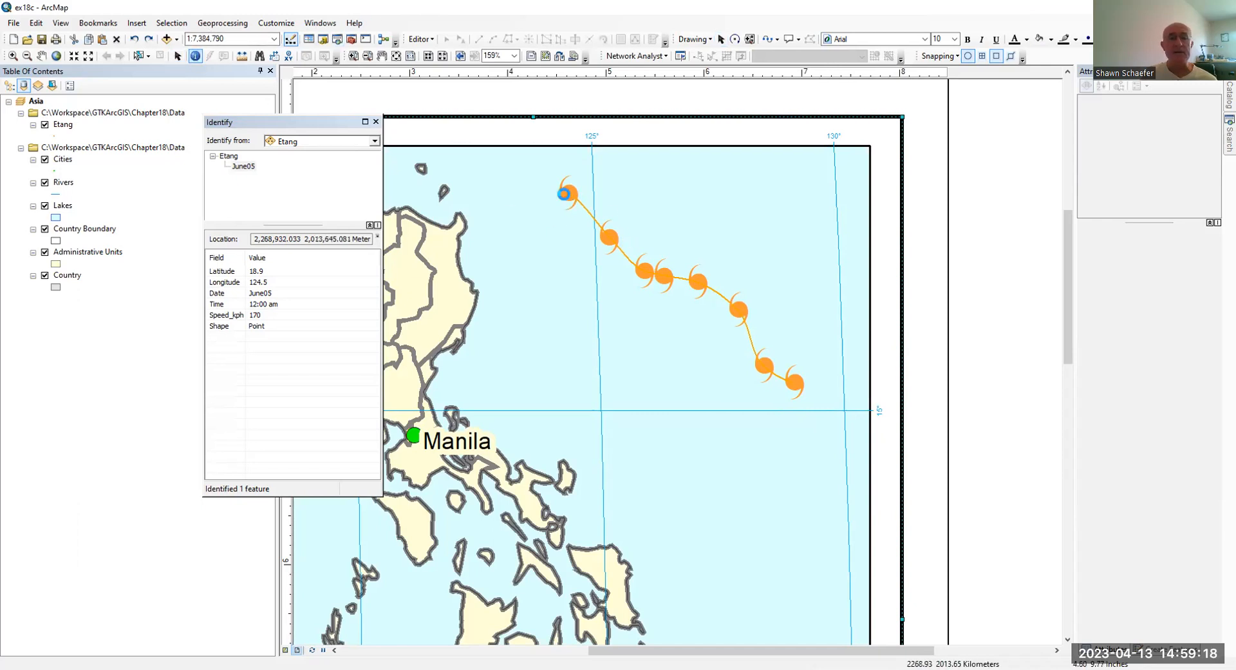
click(570, 196)
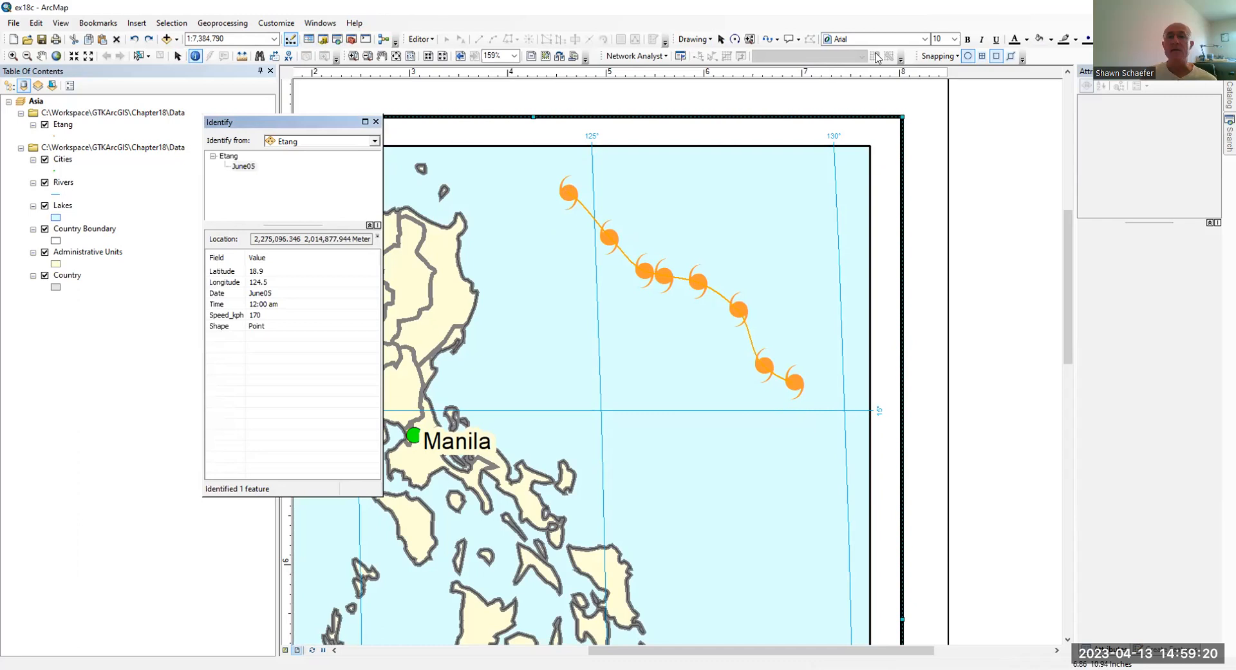
Place a callout on the northwesternmost typhoon point.
click(789, 39)
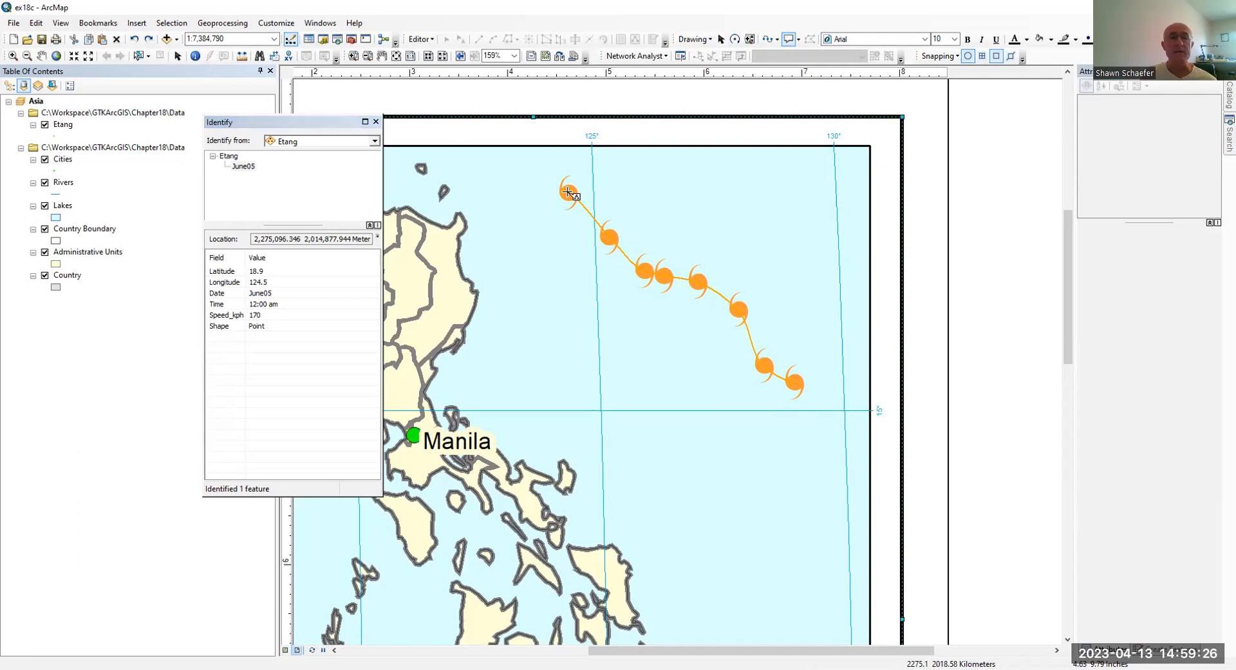
click(569, 191)
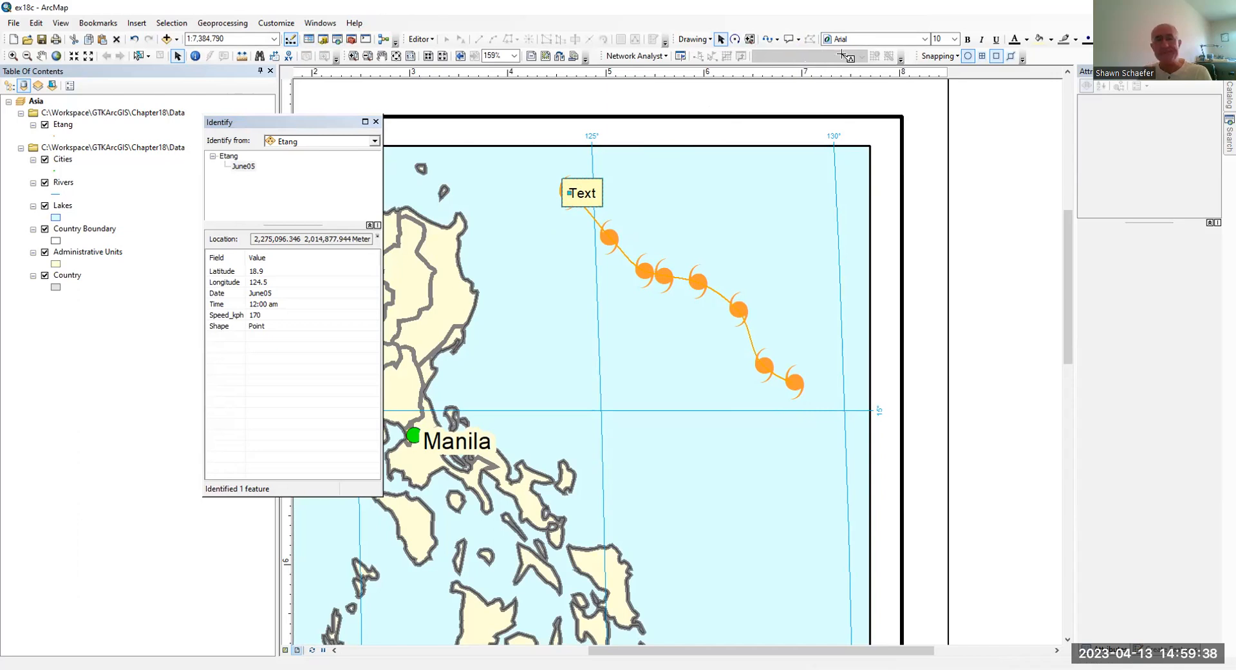
right_click(866, 125)
click(662, 134)
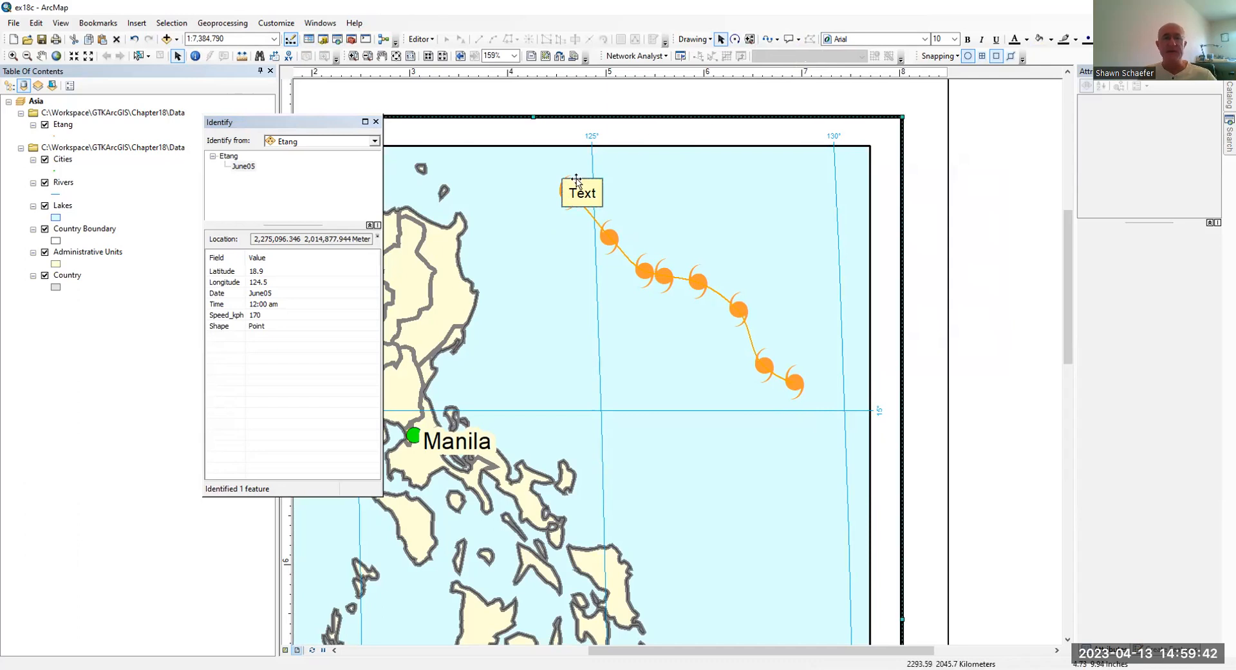
click(612, 174)
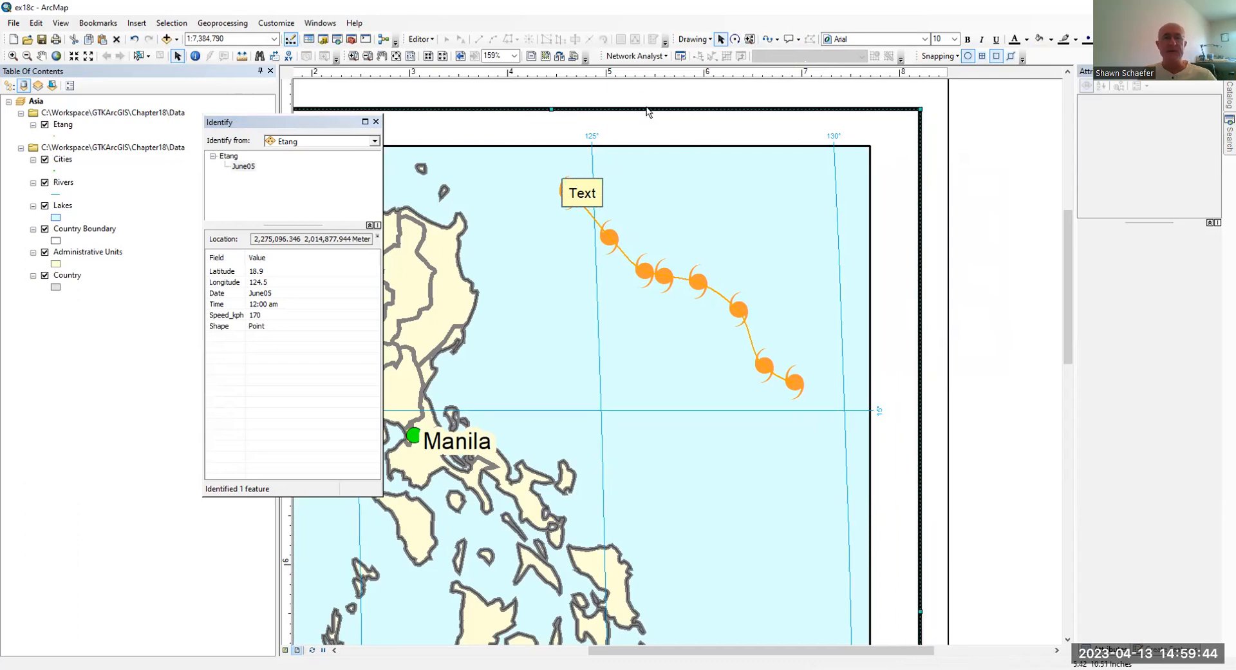
click(134, 39)
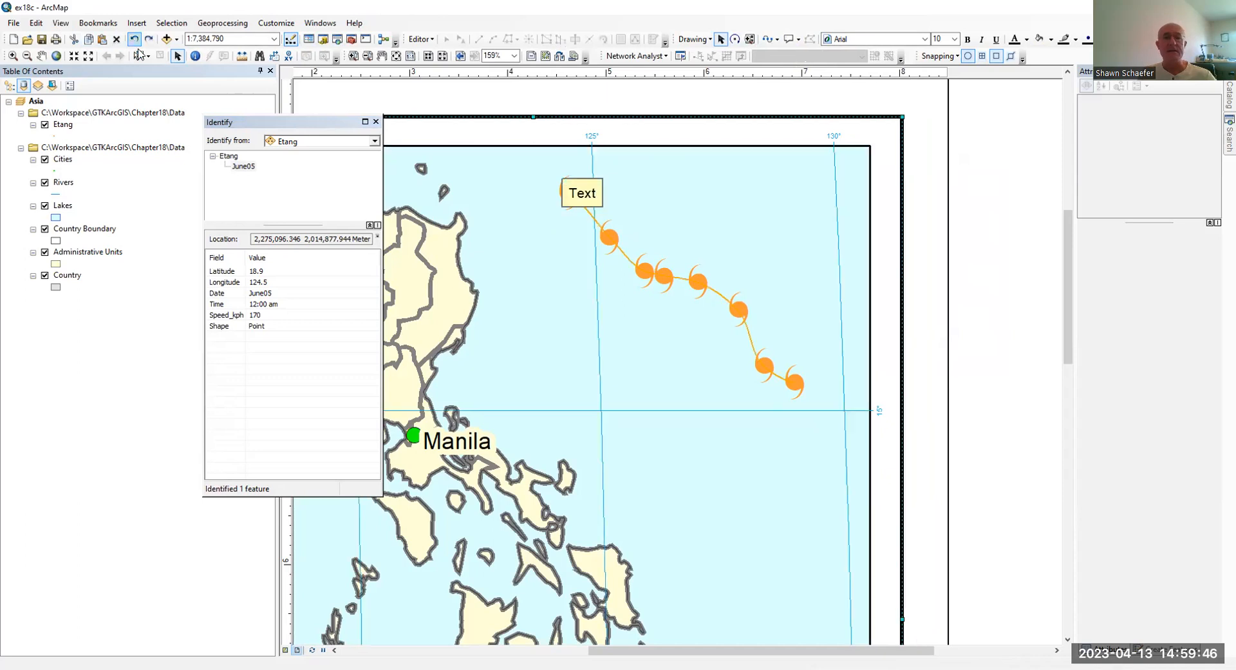
Move the callout box northeast of the northwesternmost typhoon point, keeping its leader anchored on the typhoon symbol.
drag(591, 198, 642, 186)
double_click(646, 183)
key(BackSpace)
key(Escape)
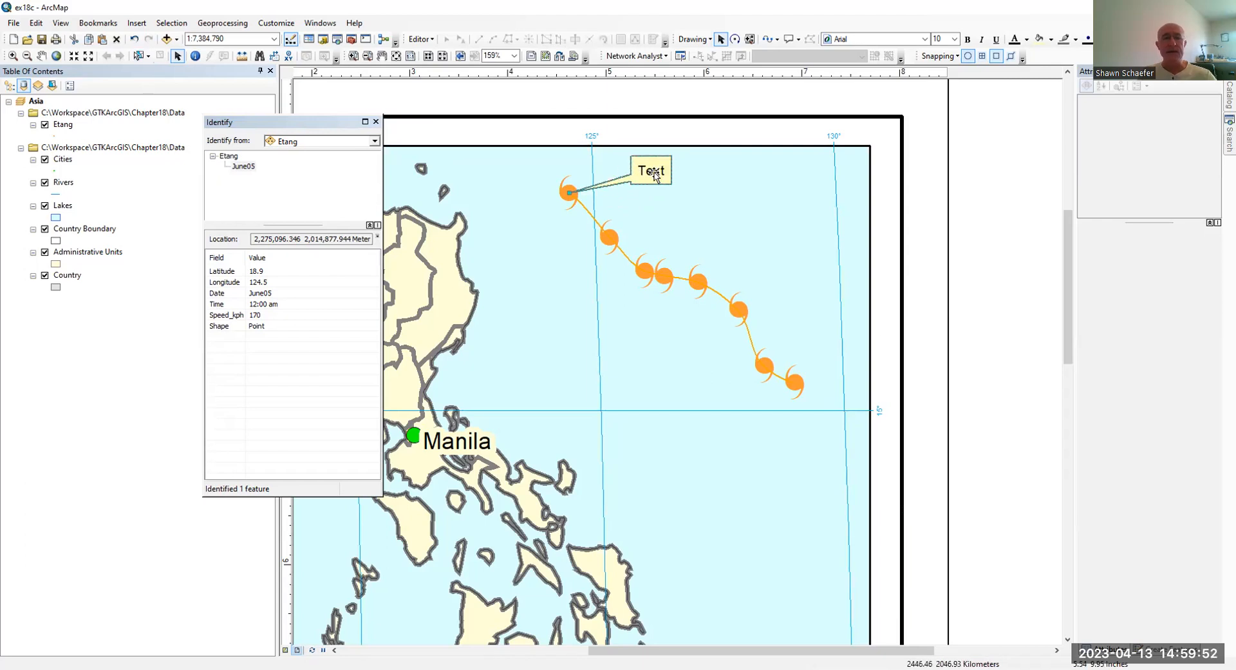
Set the callout's text to "June 5 - 12:00 am, 170 kph".
double_click(645, 169)
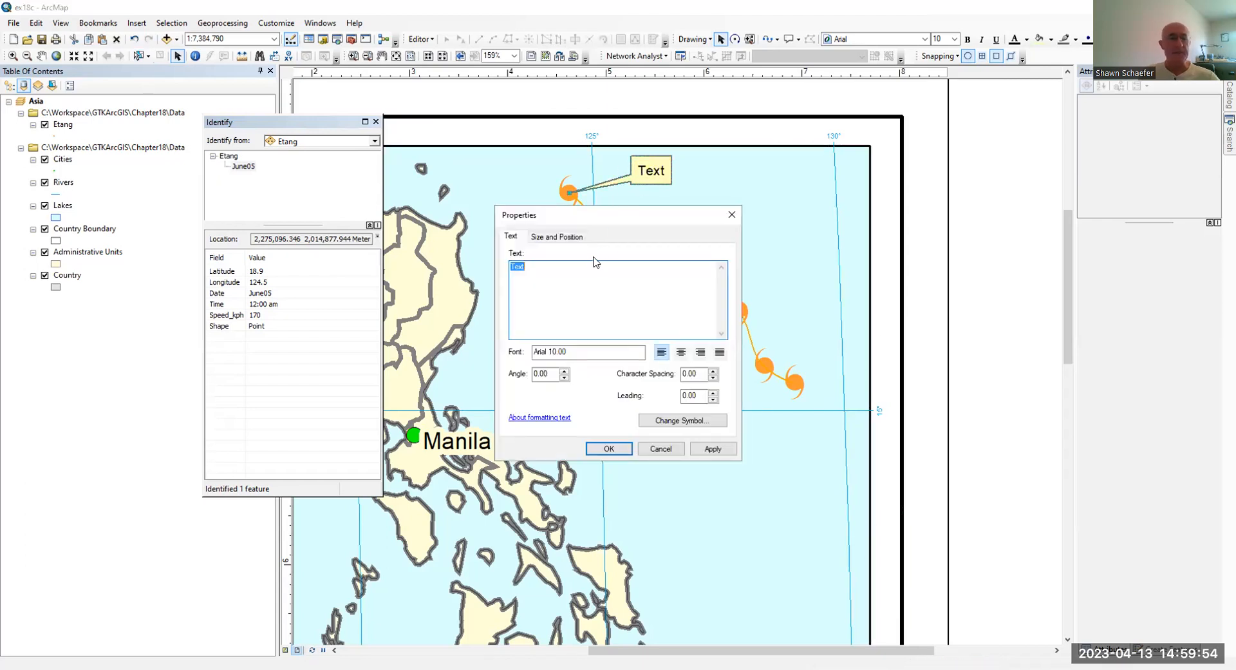
text(June 5 - 12:00 am, 170 kph)
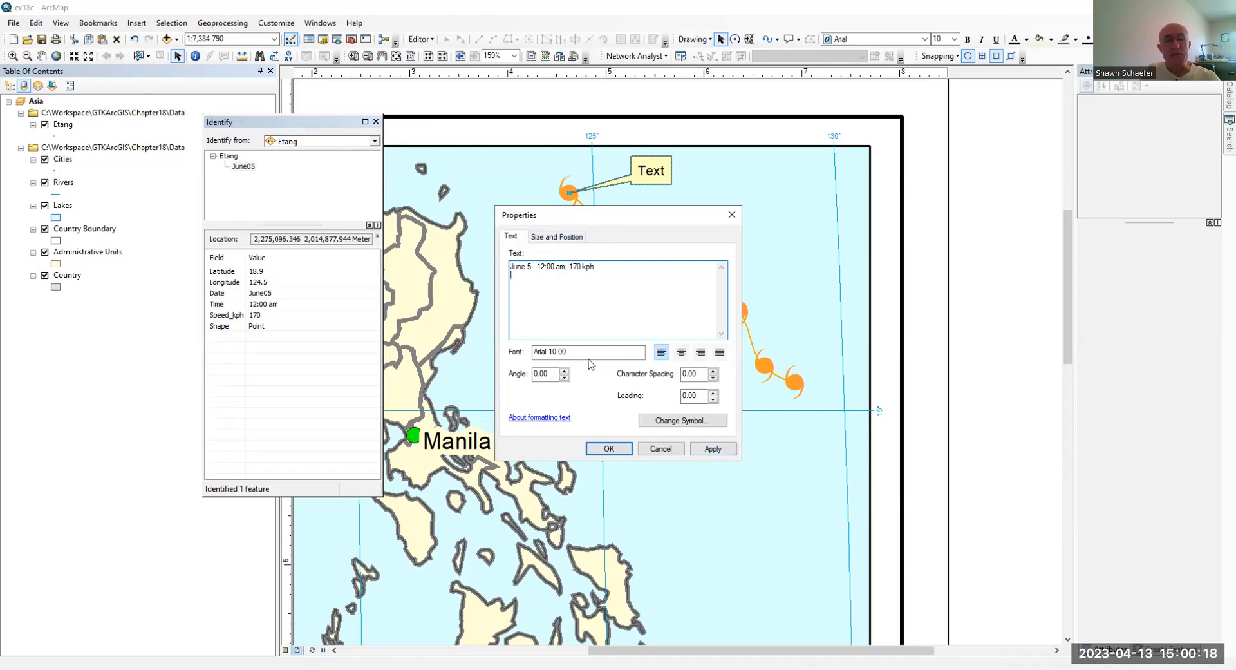
click(707, 449)
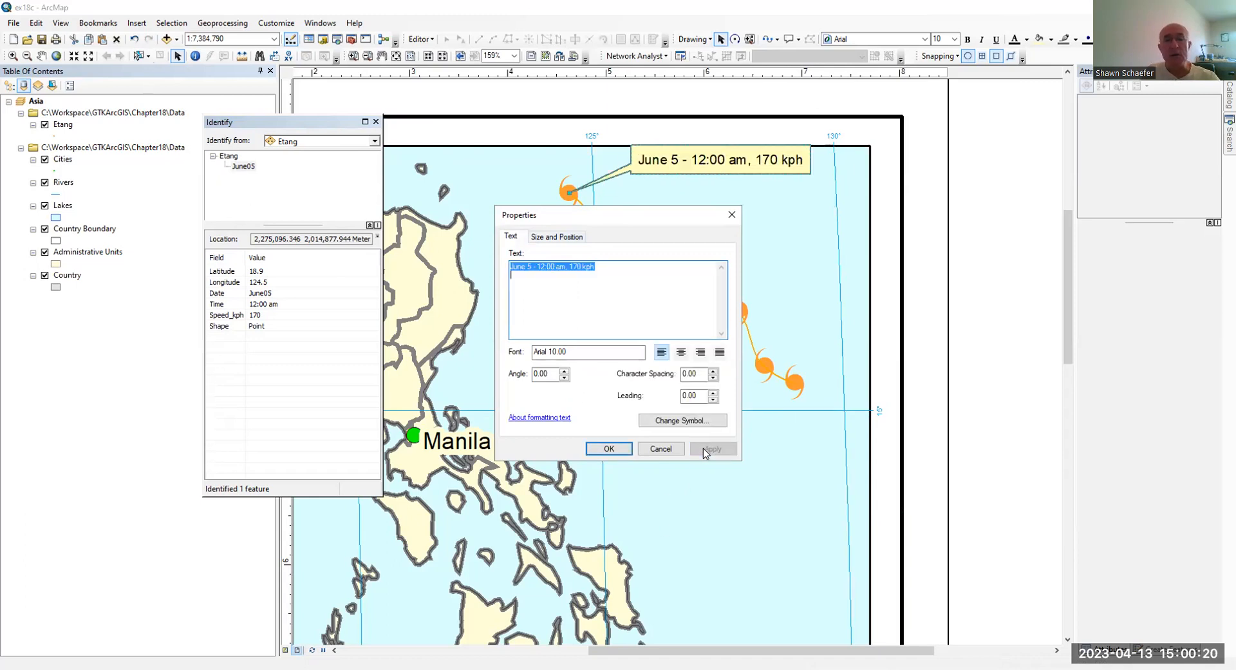
click(609, 449)
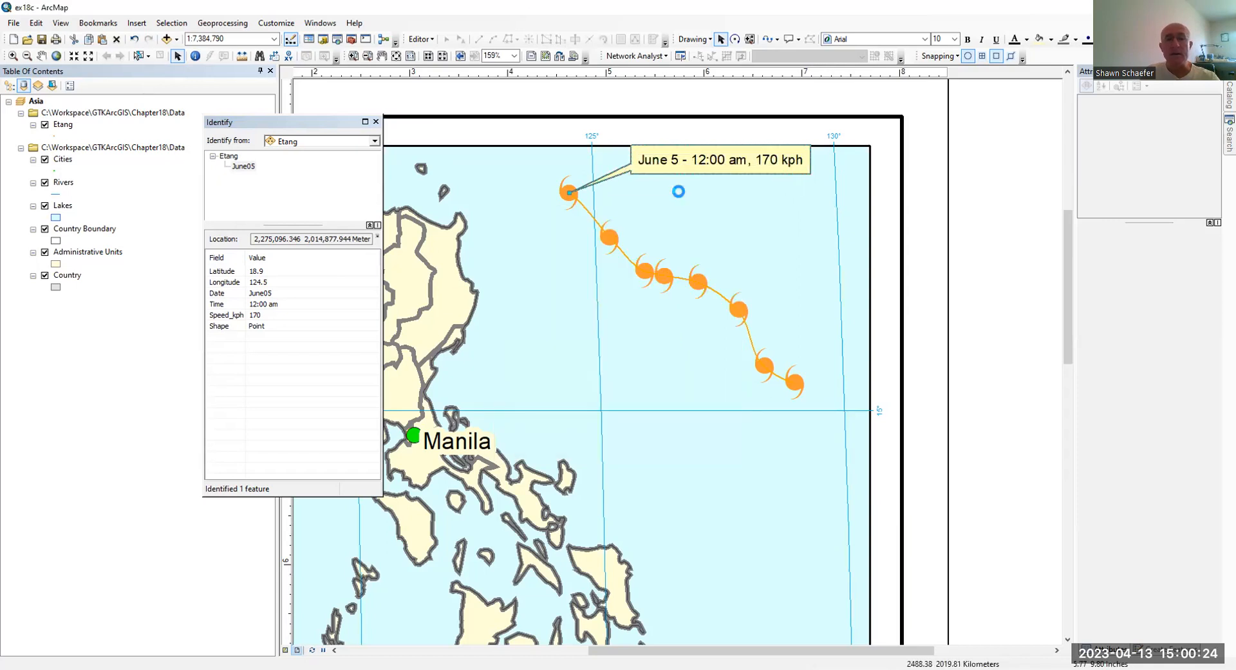
Reposition the callout slightly above and east of its typhoon point, and close the Identify window.
drag(685, 191, 677, 213)
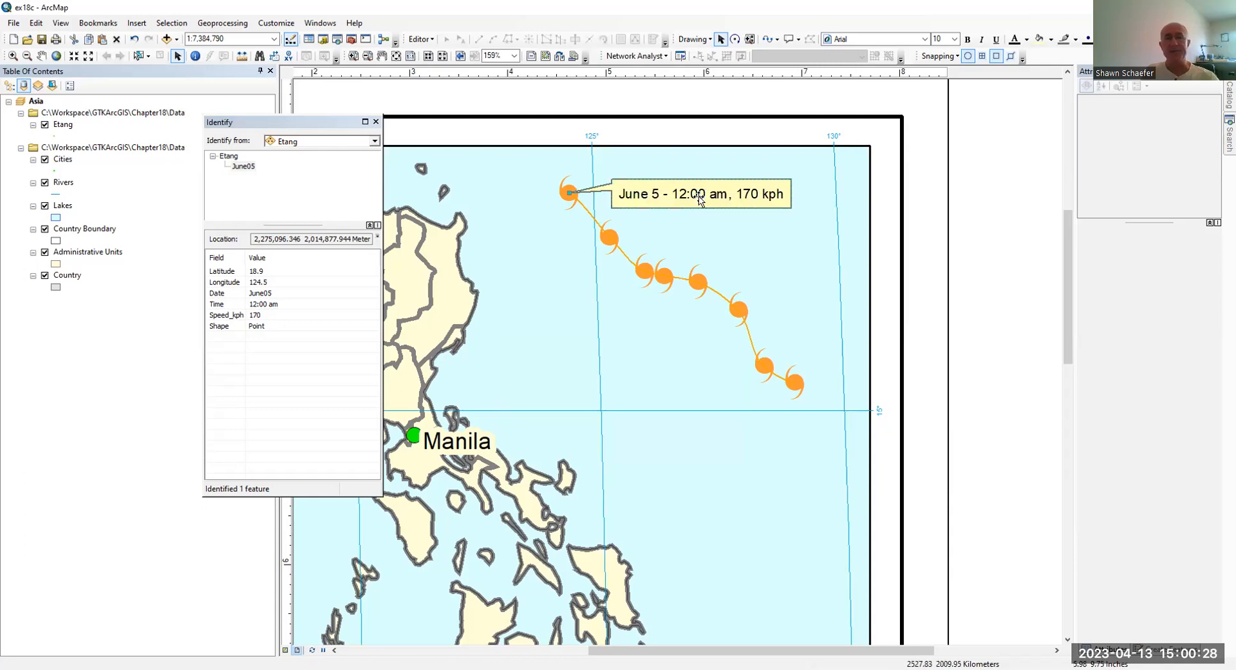
drag(692, 182, 688, 162)
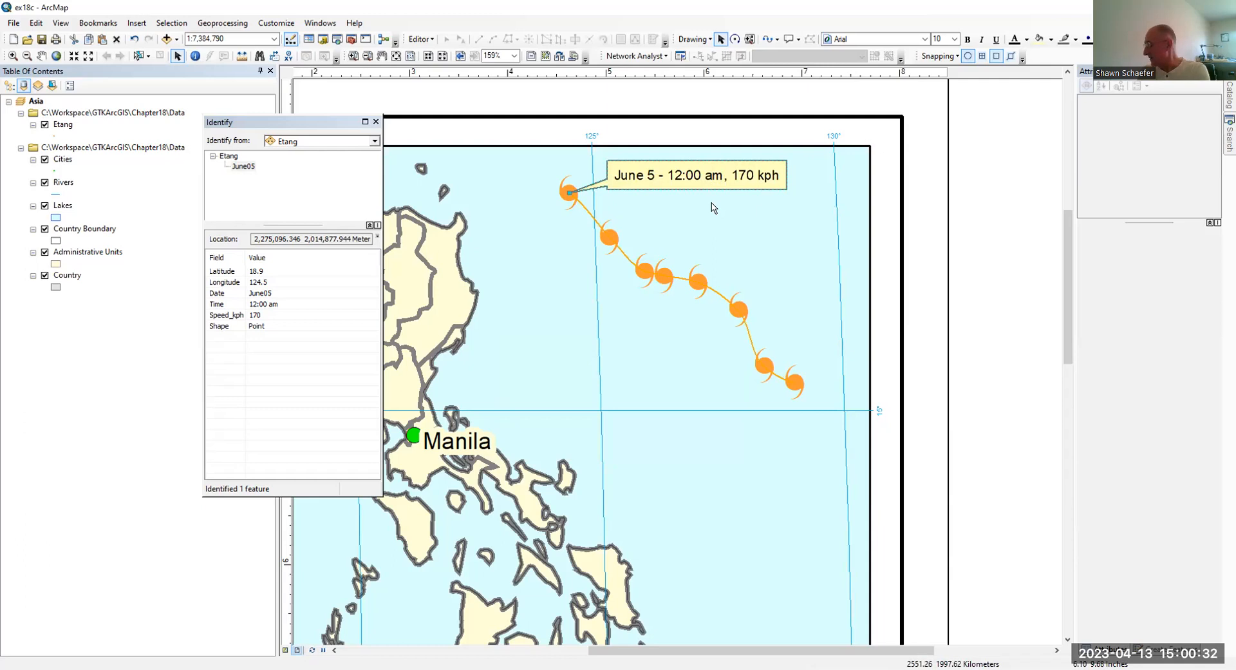
click(374, 122)
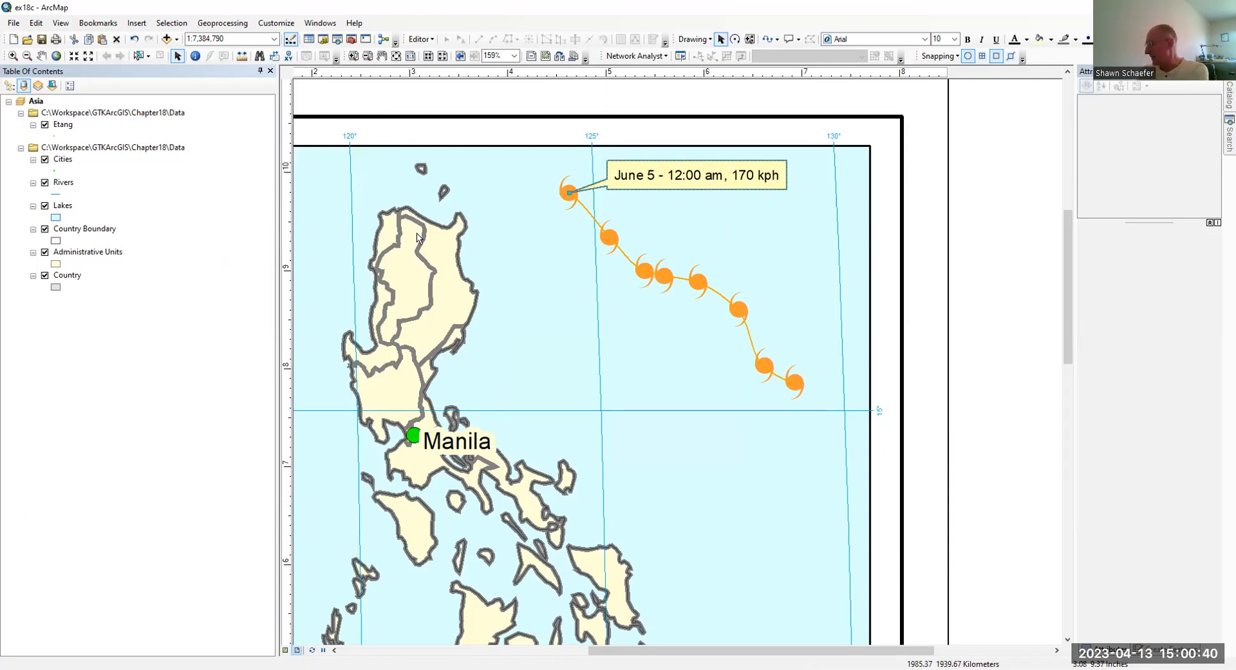
Open the map document ex19a from the Chapter19 folder.
click(14, 23)
click(52, 54)
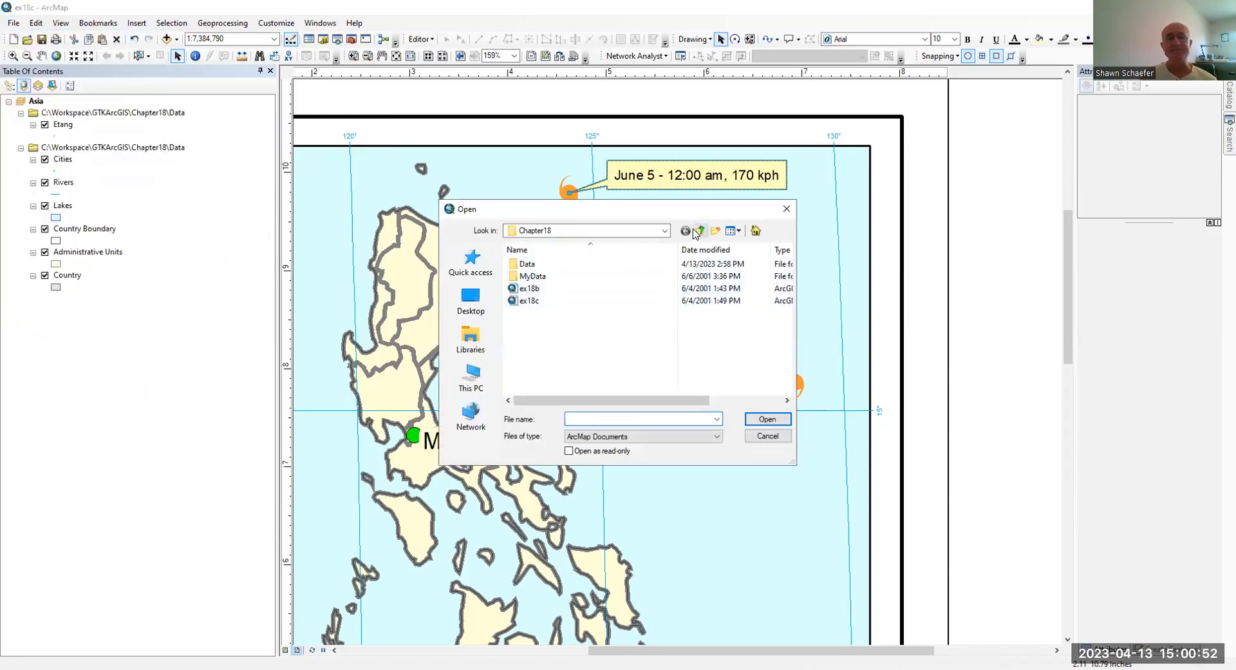
click(698, 230)
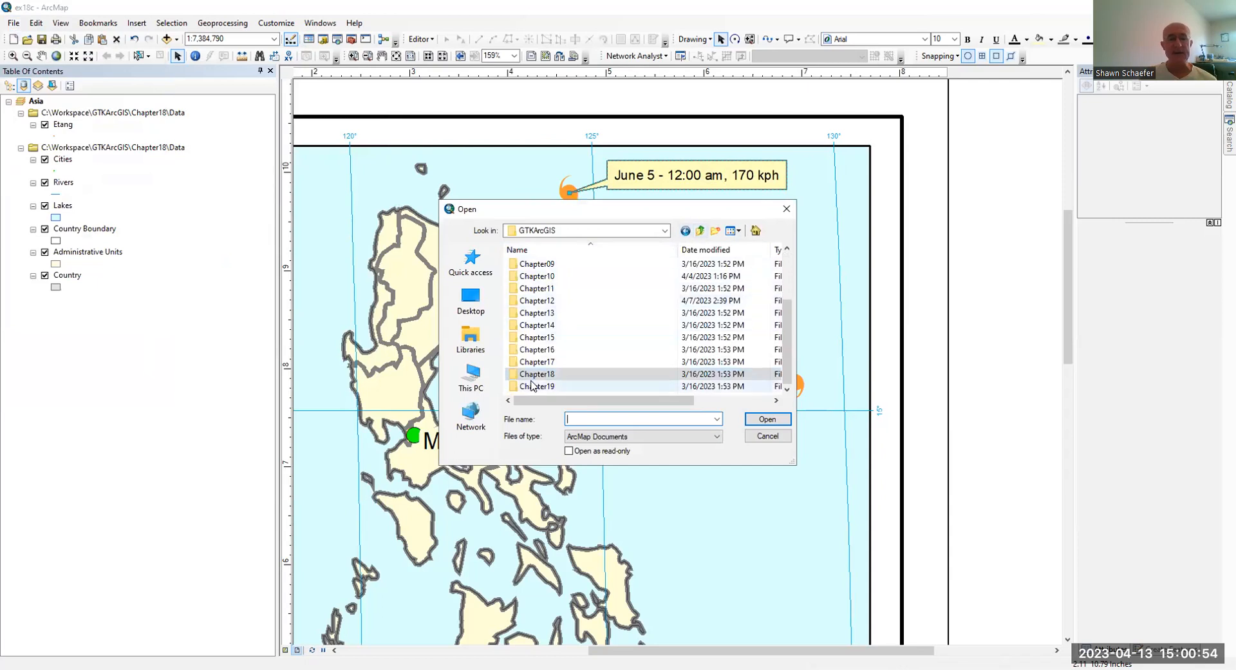
double_click(532, 386)
click(529, 288)
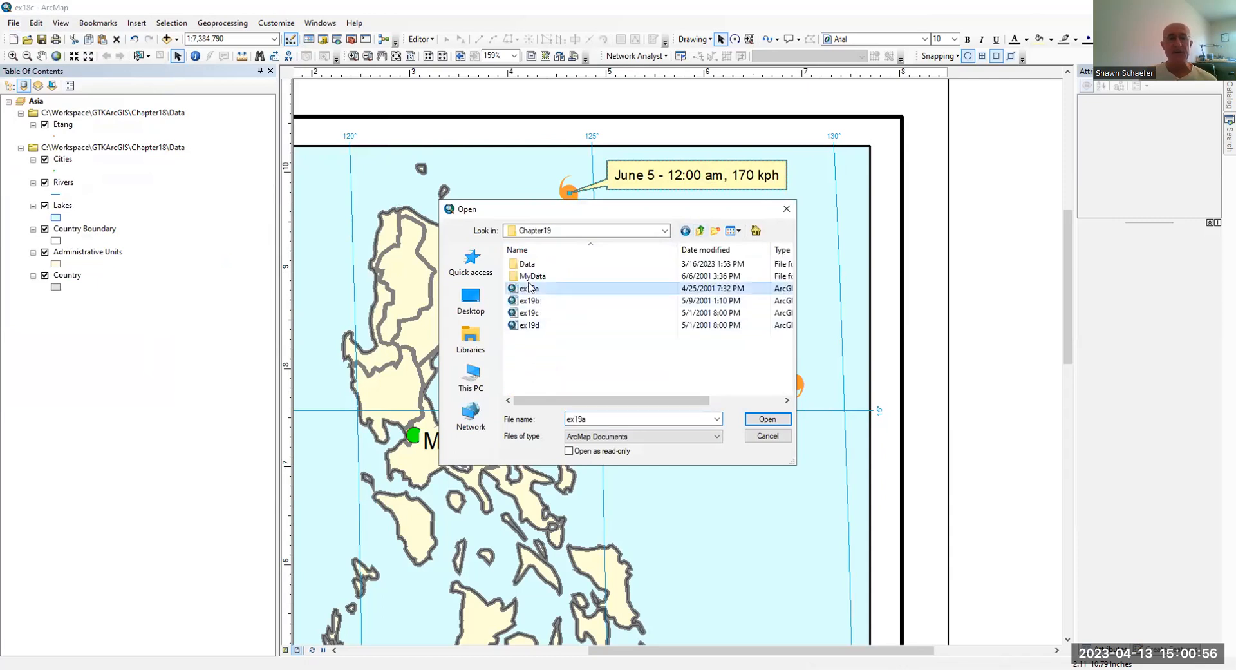
double_click(529, 288)
click(624, 368)
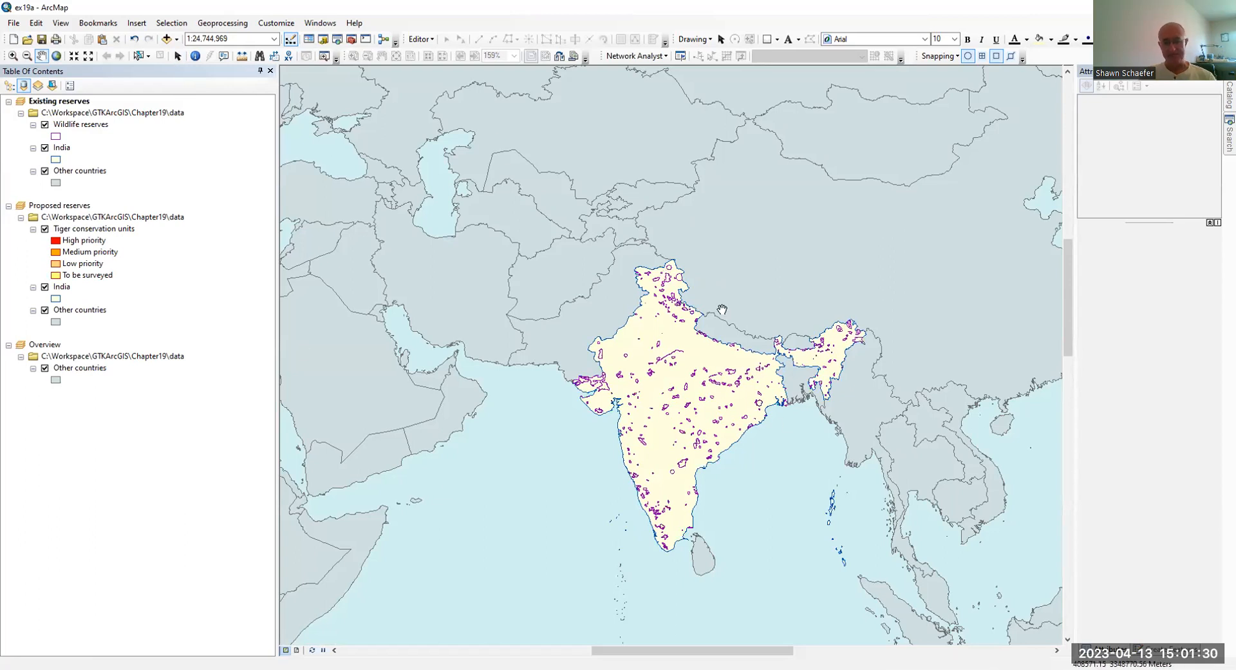
Activate the Proposed reserves data frame to view its tiger conservation units.
click(61, 206)
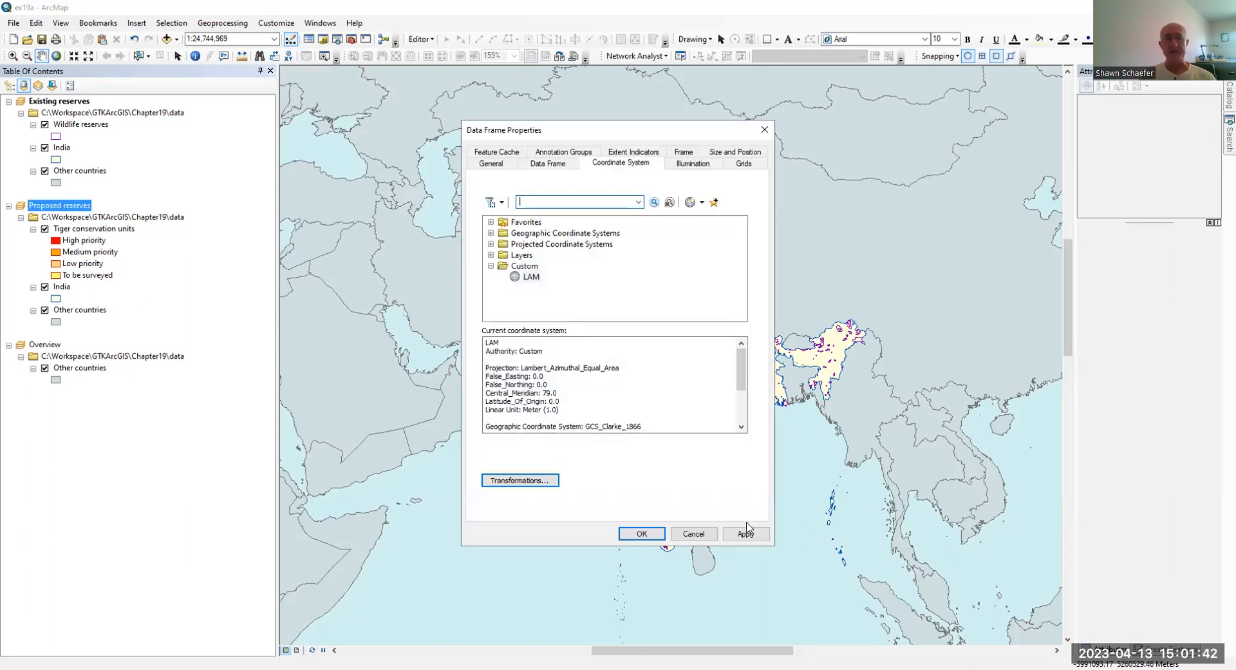
click(704, 534)
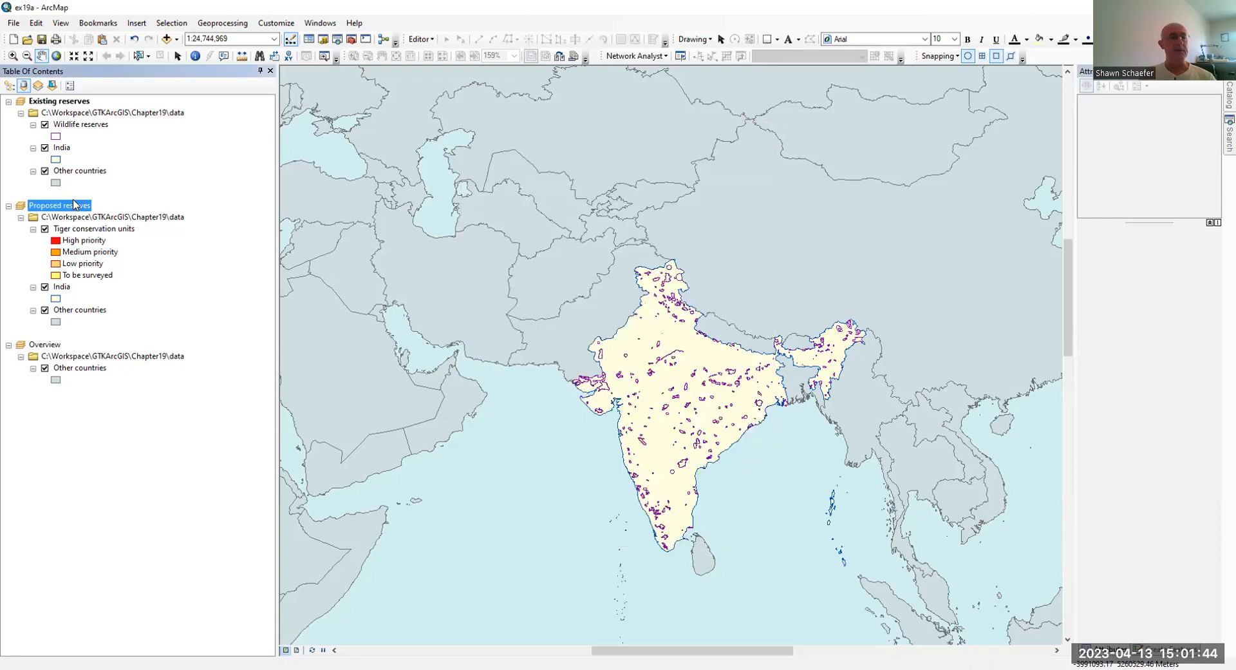
right_click(73, 207)
click(136, 469)
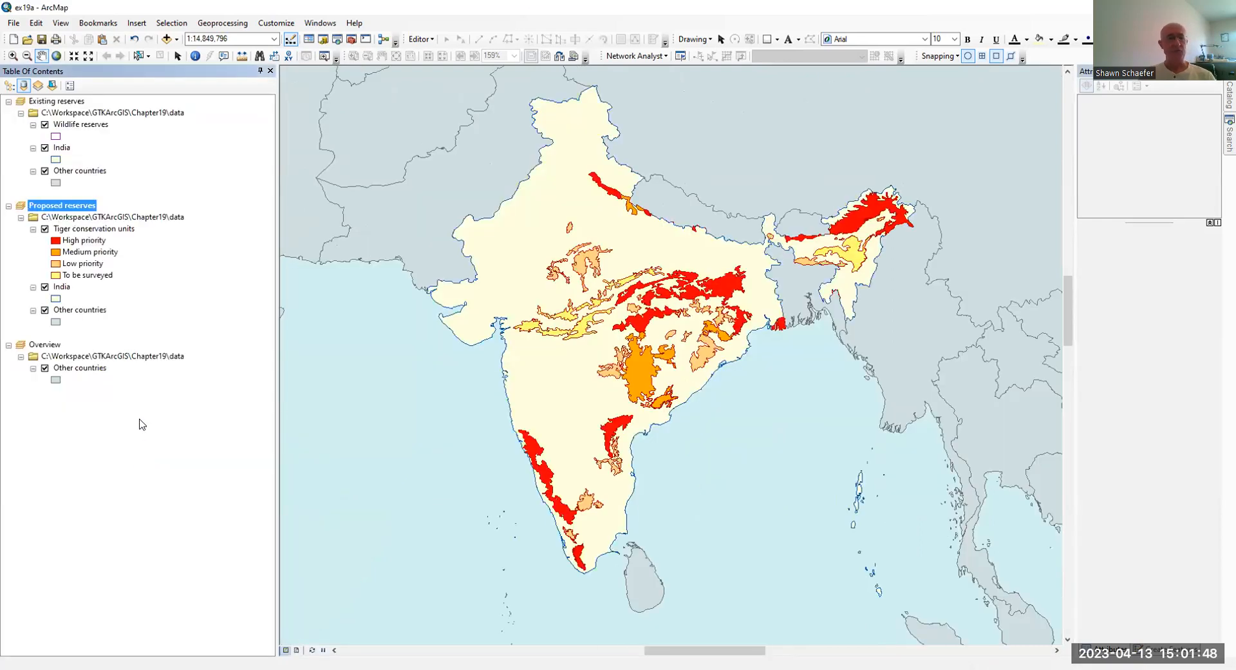
Activate the Overview data frame to view its world map.
click(49, 346)
right_click(49, 348)
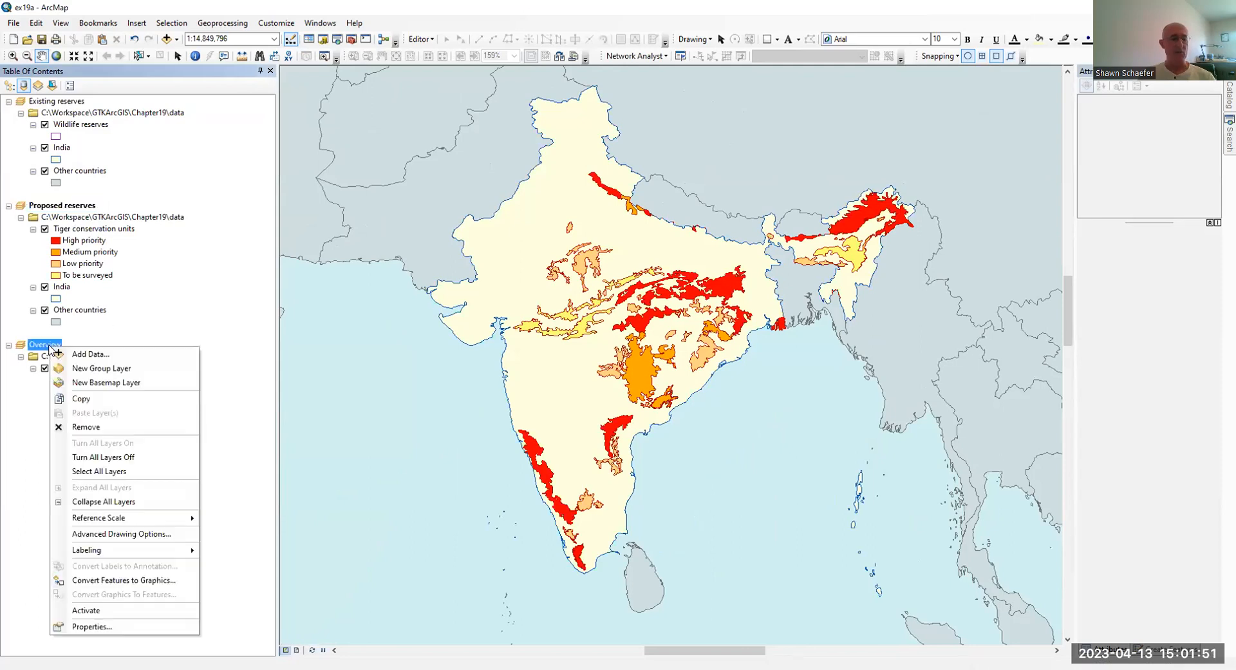
click(137, 610)
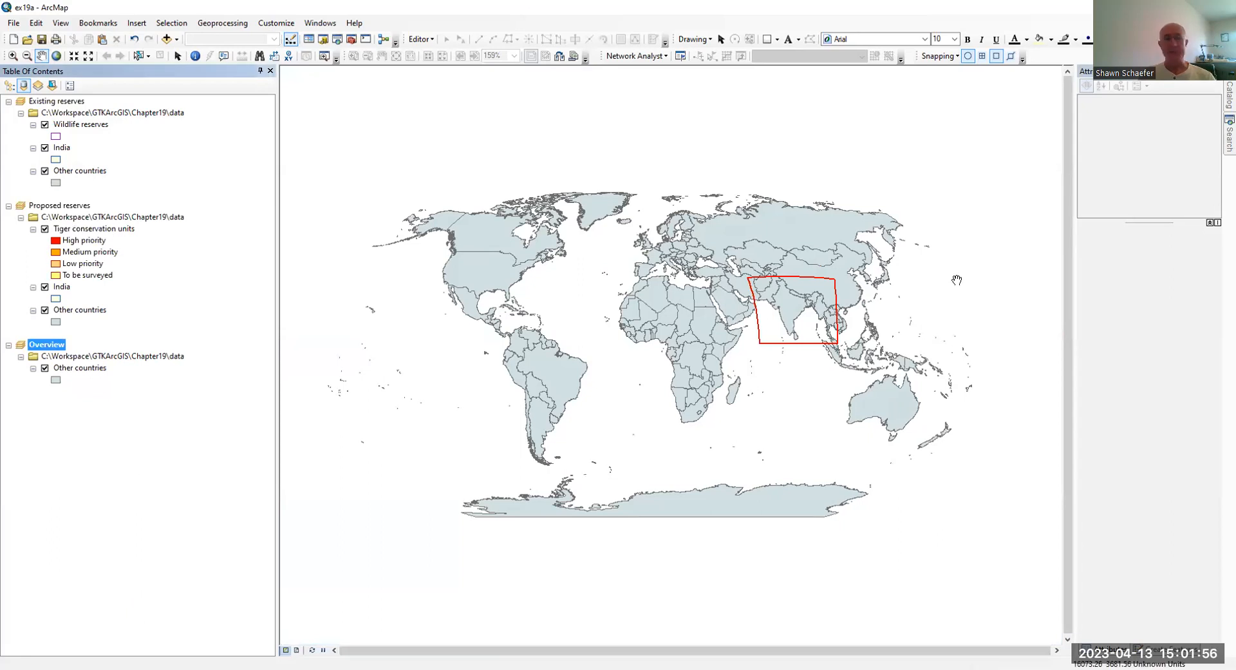
Activate the Existing reserves data frame to show India's wildlife reserves.
click(72, 100)
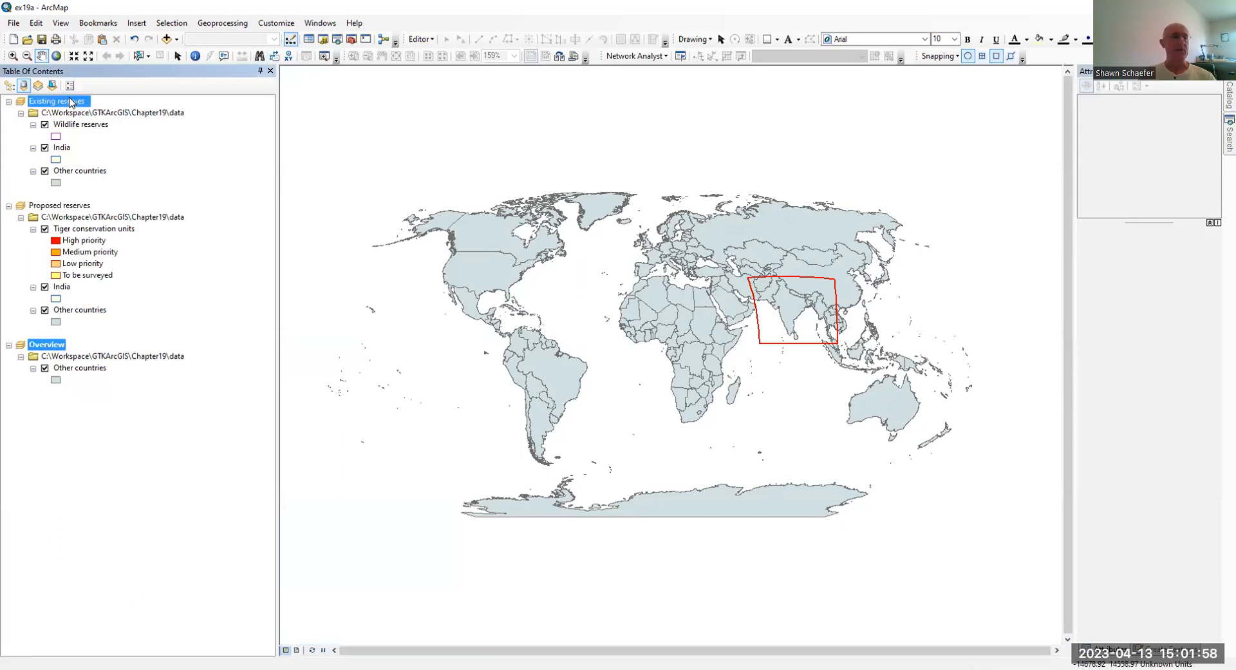
right_click(72, 101)
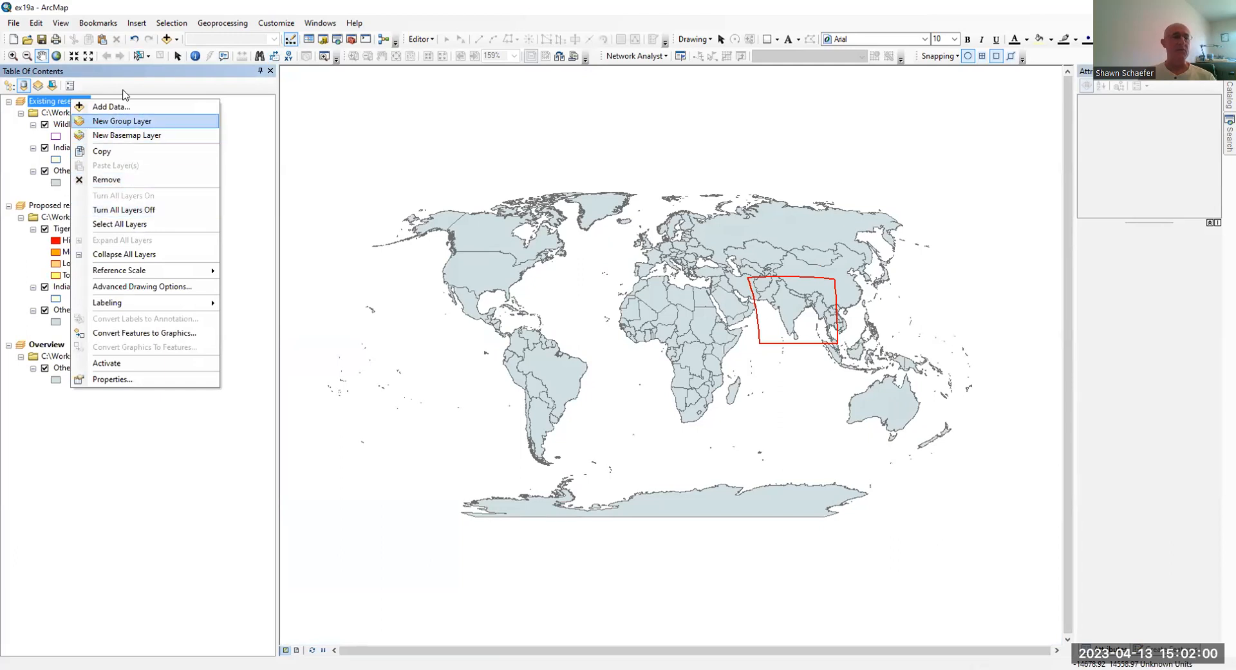
click(132, 362)
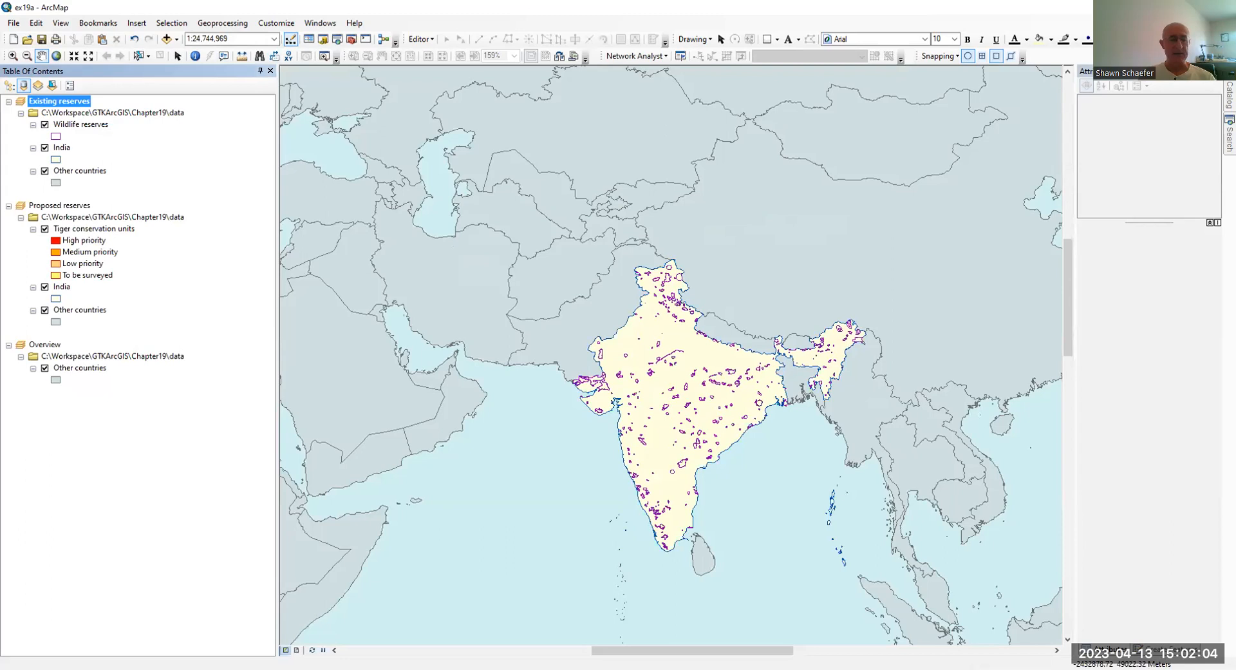
Switch to the page layout and set the map page to landscape orientation, 11 inches wide by 8.5 inches high.
click(296, 650)
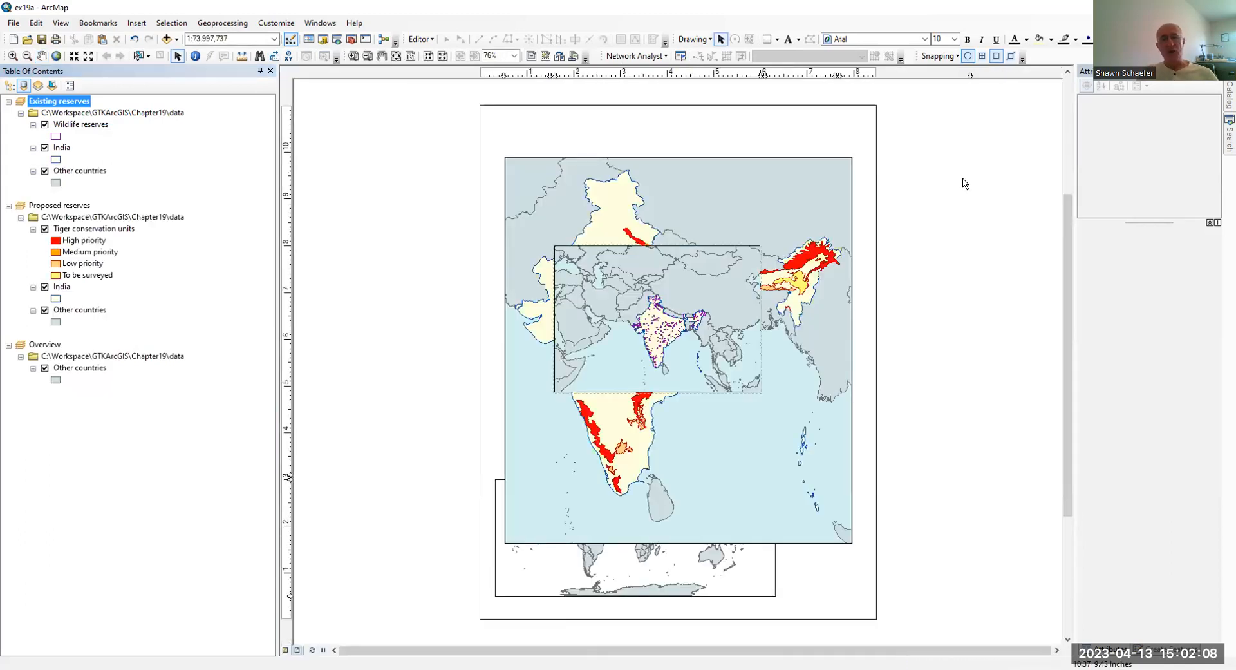
click(13, 23)
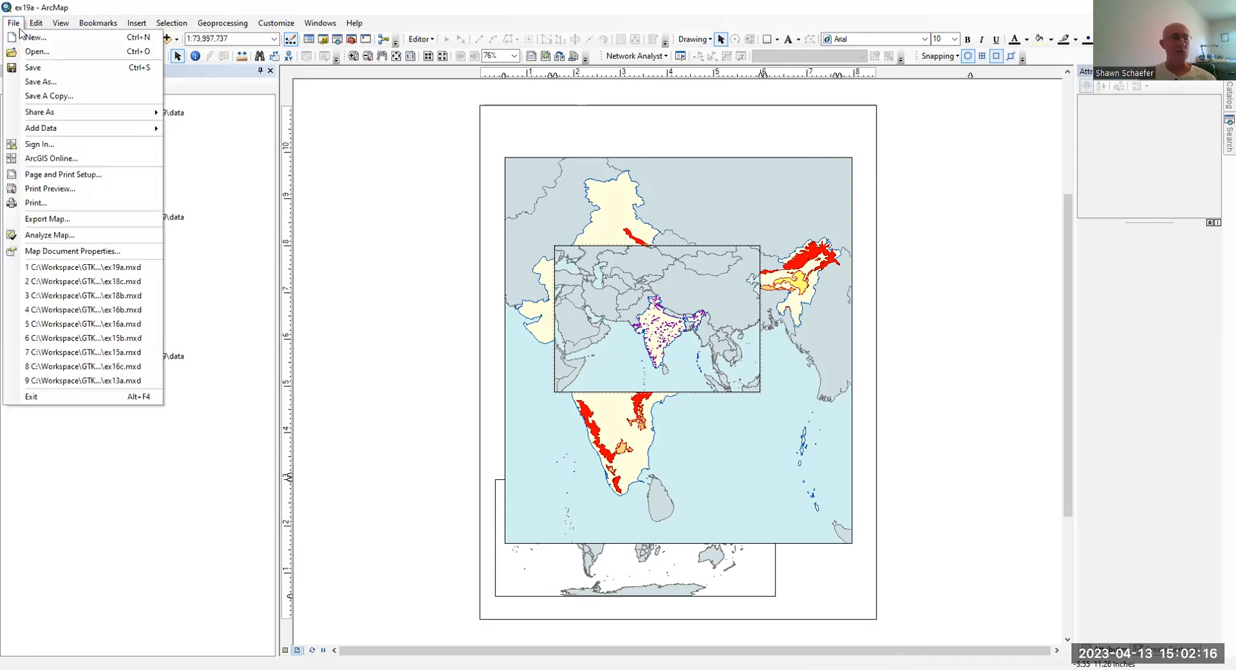
click(63, 175)
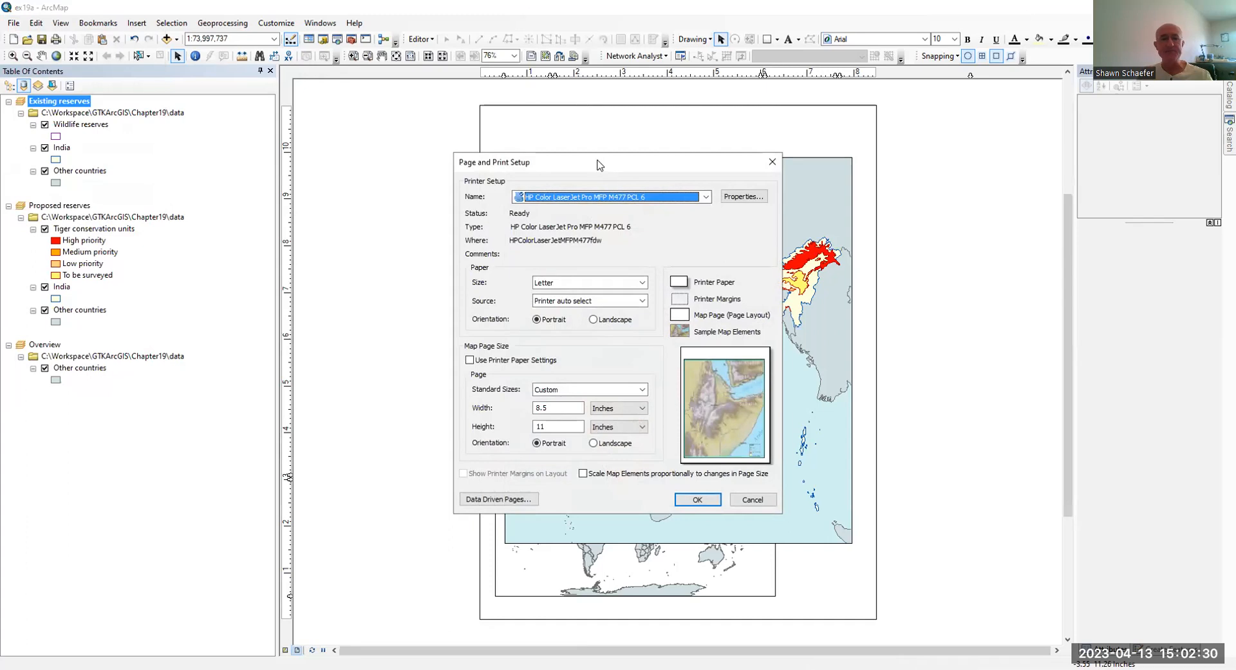
drag(597, 164, 232, 101)
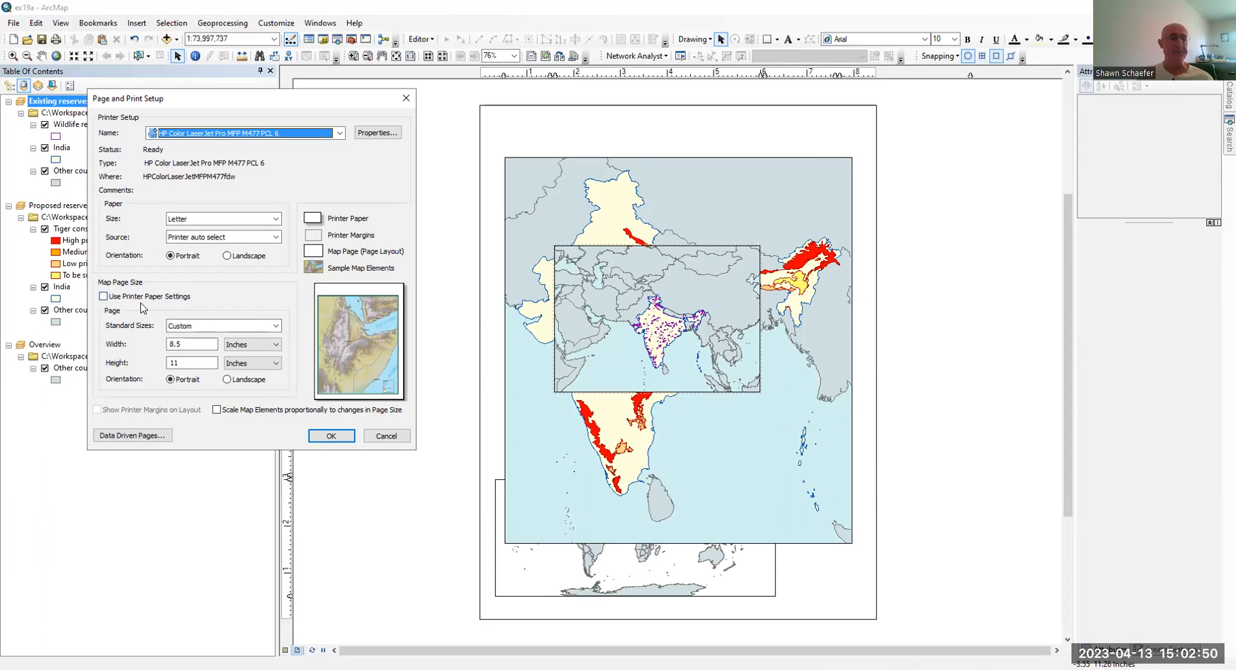
click(228, 379)
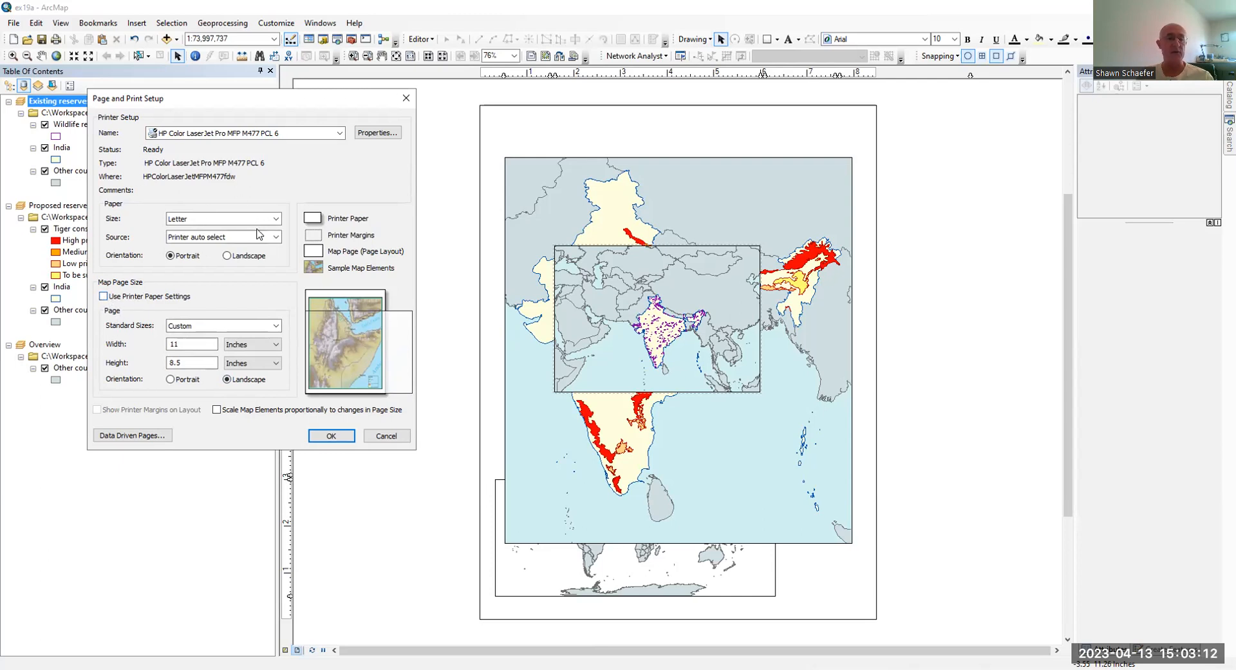
click(341, 437)
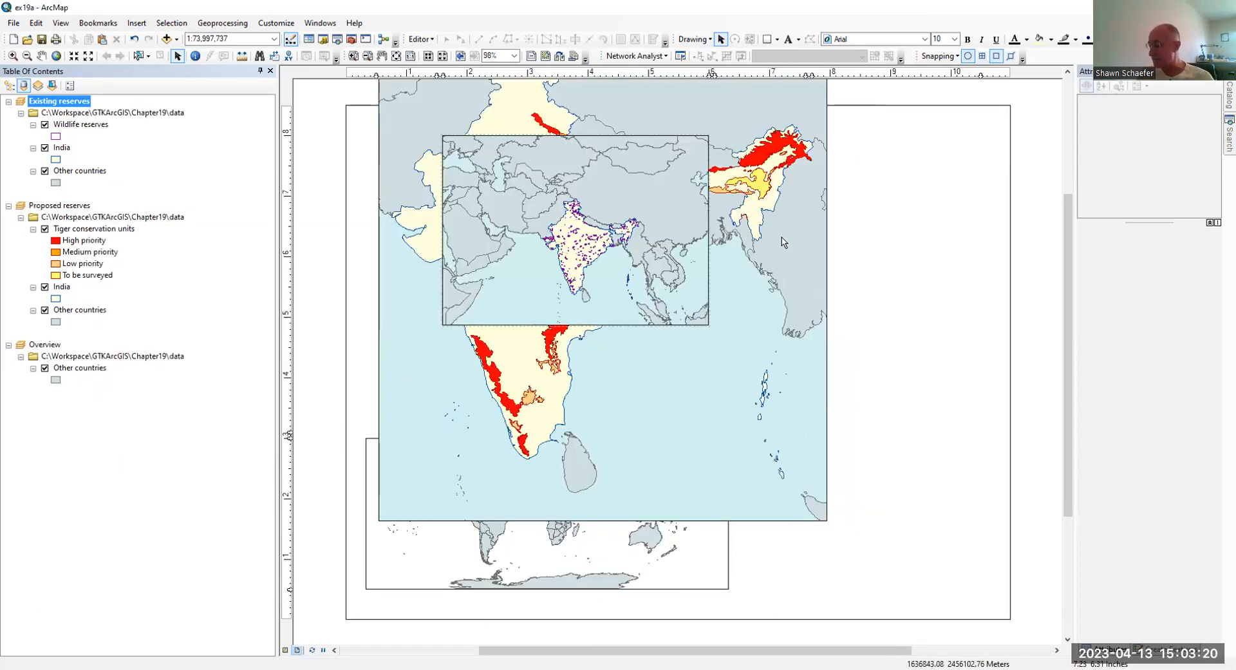
Move the Proposed reserves data frame clear of the other two frames, past the page's right edge, and select the Existing reserves frame.
click(587, 99)
mouse_move(587, 98)
mouse_down()
mouse_move(712, 155)
mouse_move(943, 187)
mouse_up()
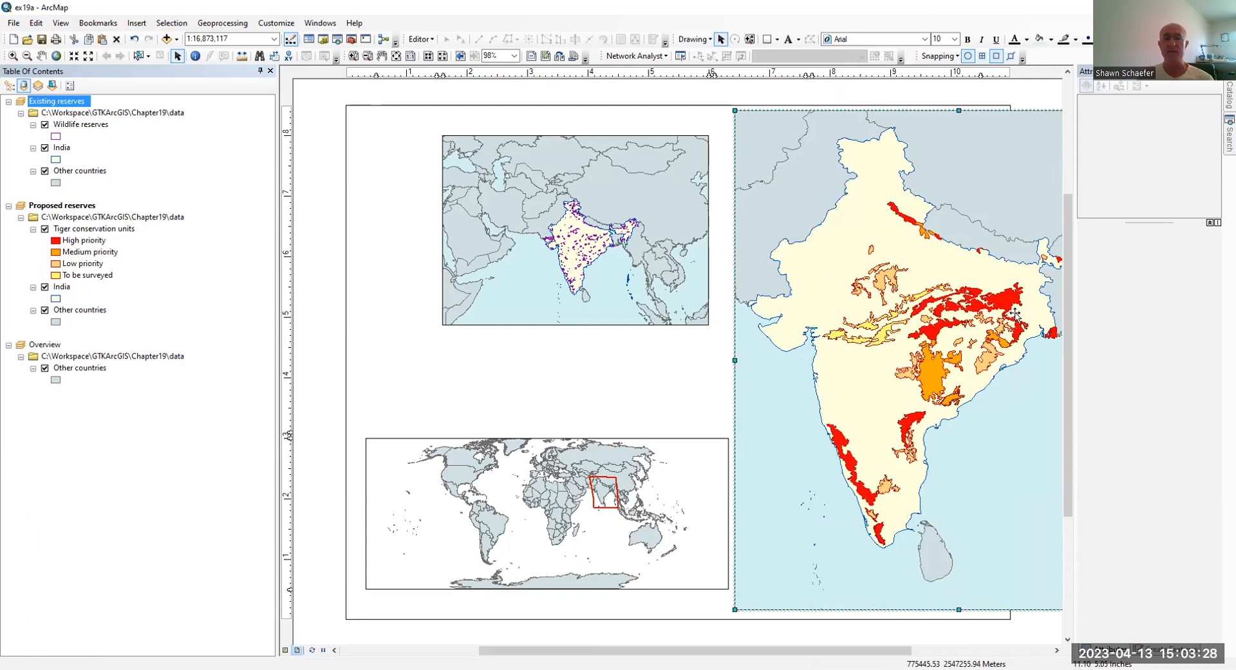
click(633, 288)
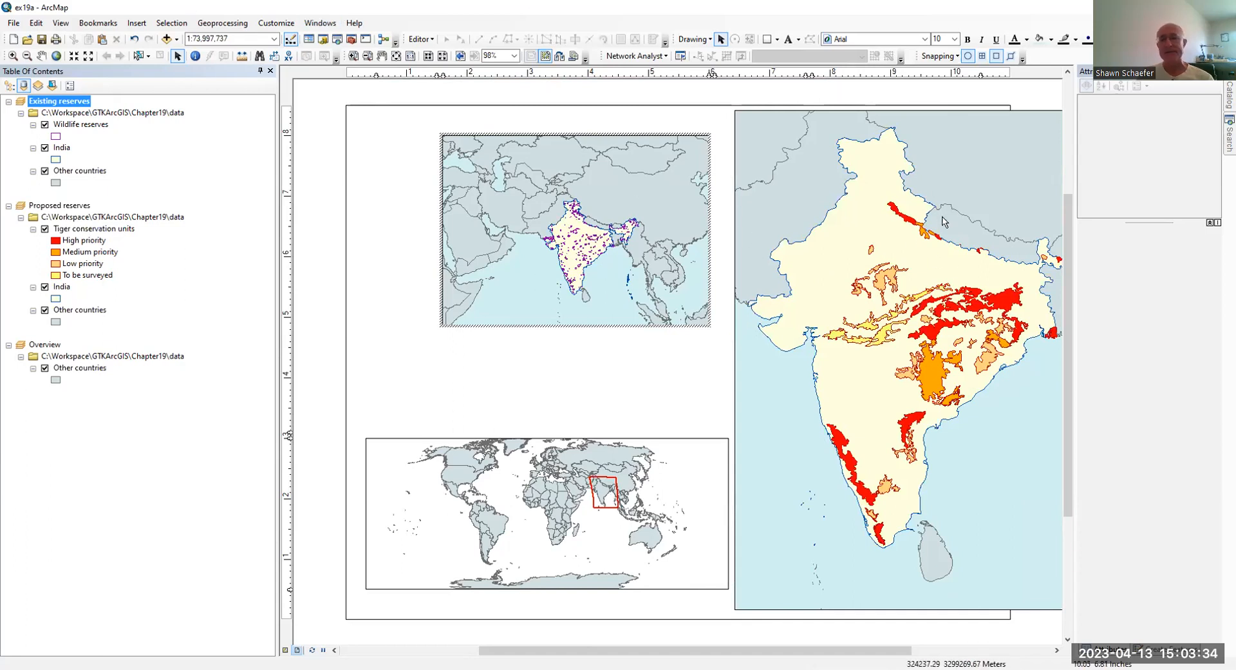
Display the layout guides and add a horizontal guide at 8 inches on the vertical ruler.
click(57, 24)
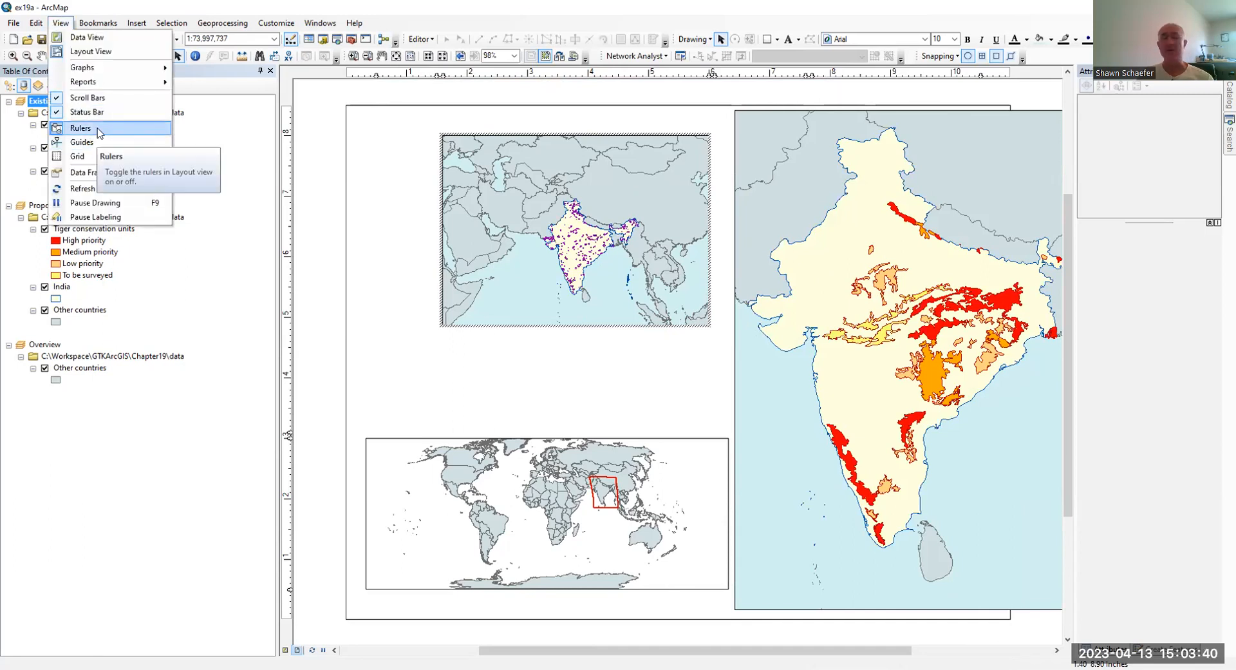
click(82, 142)
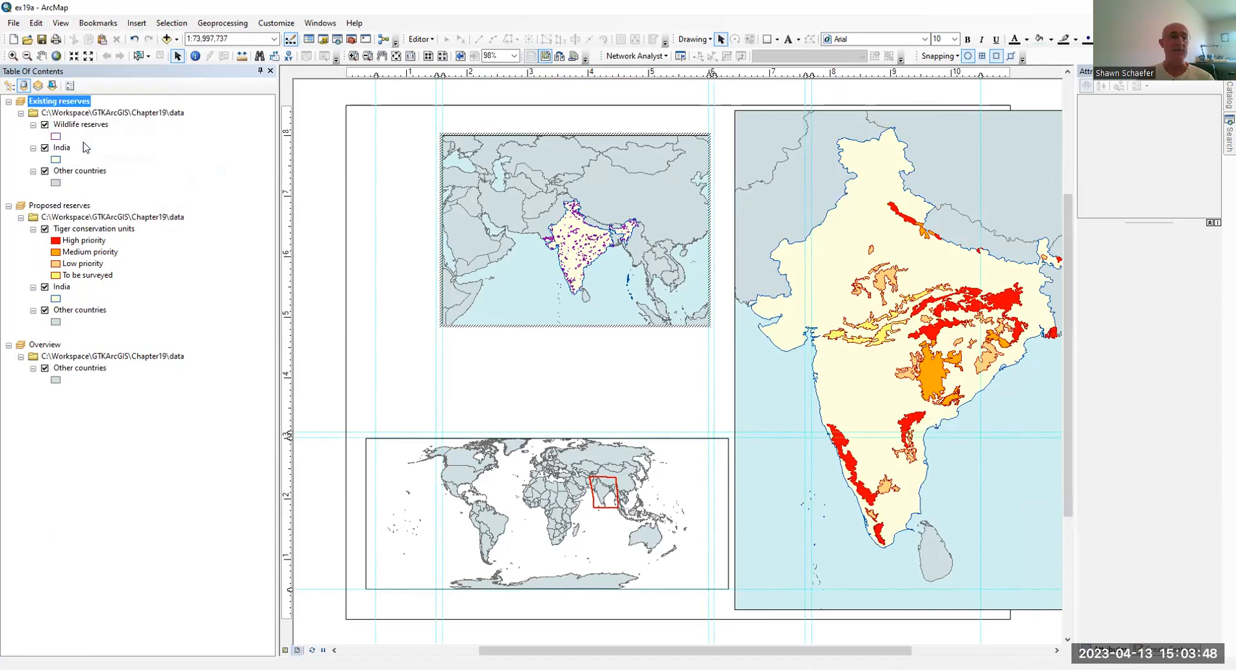
click(61, 23)
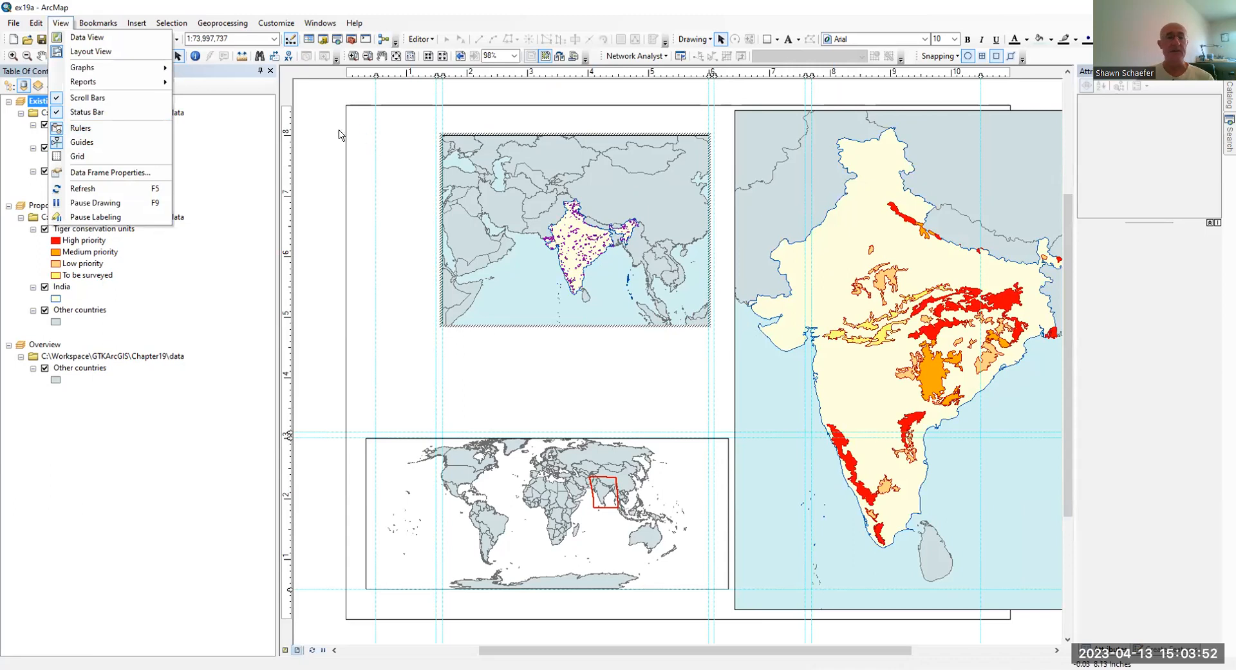
click(436, 163)
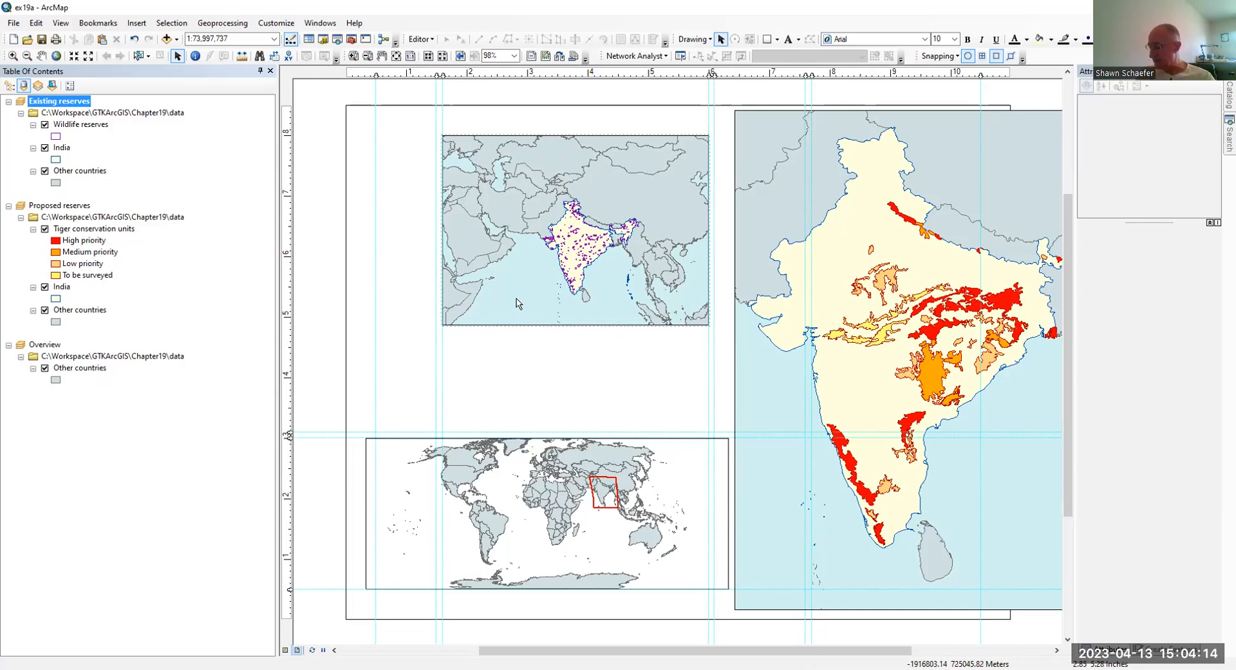
click(286, 136)
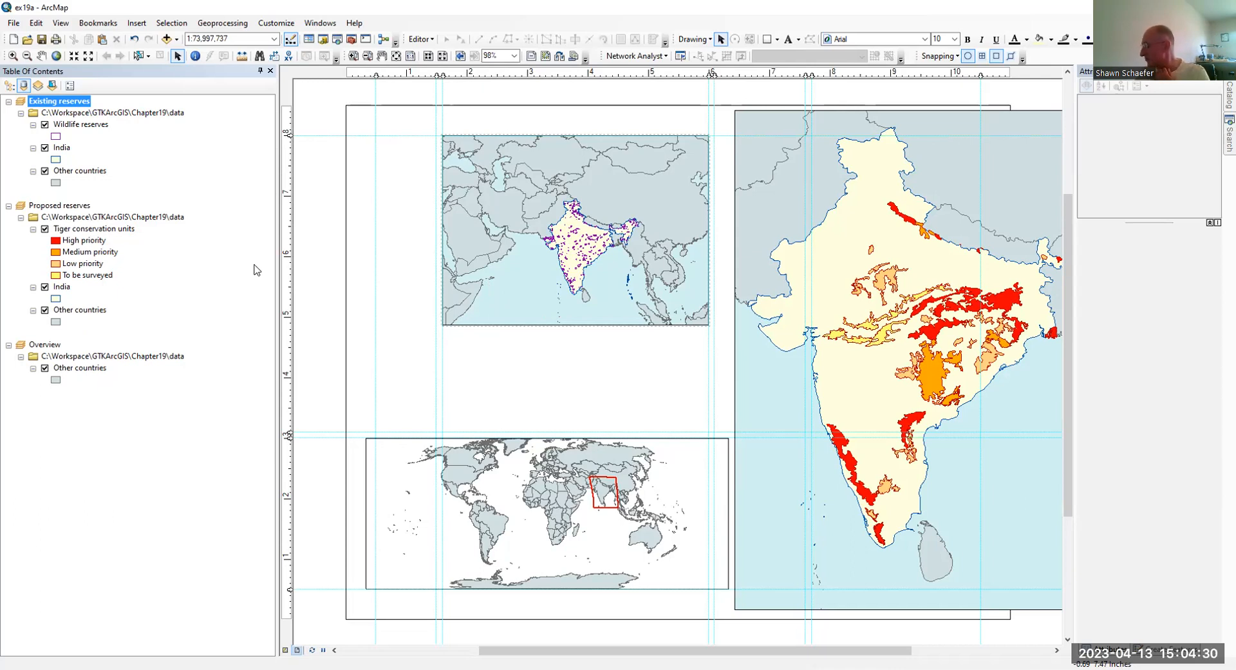
Turn on snapping to guides for the layout page.
click(61, 23)
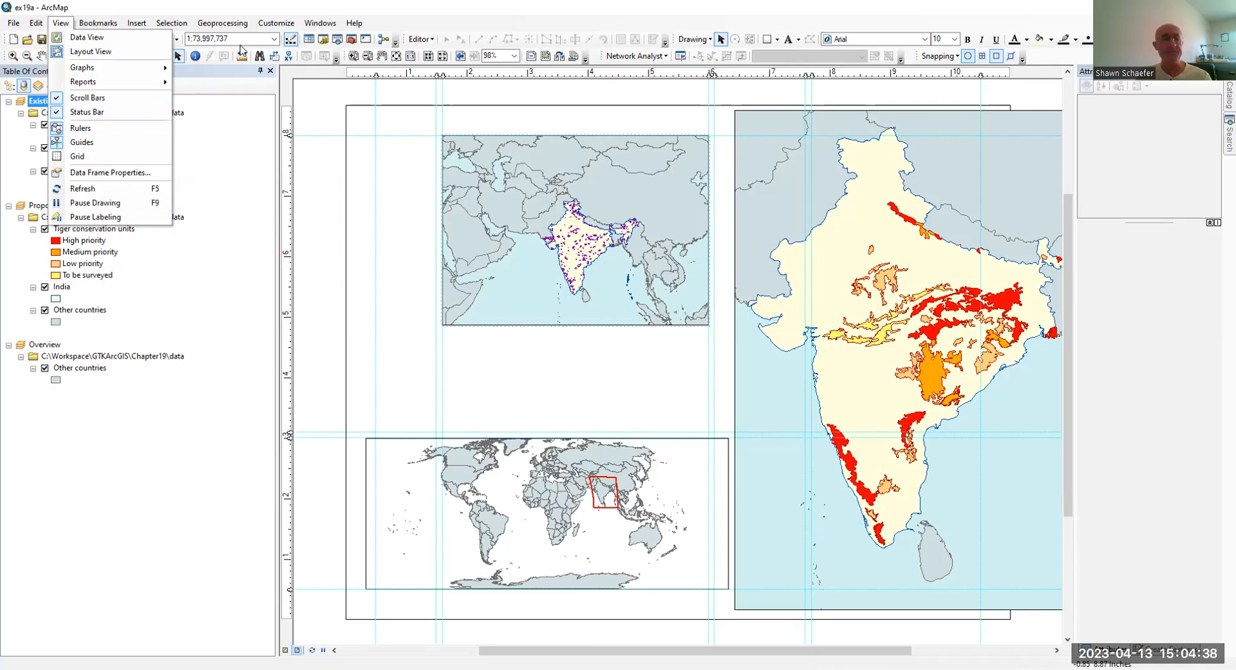
click(322, 205)
right_click(323, 204)
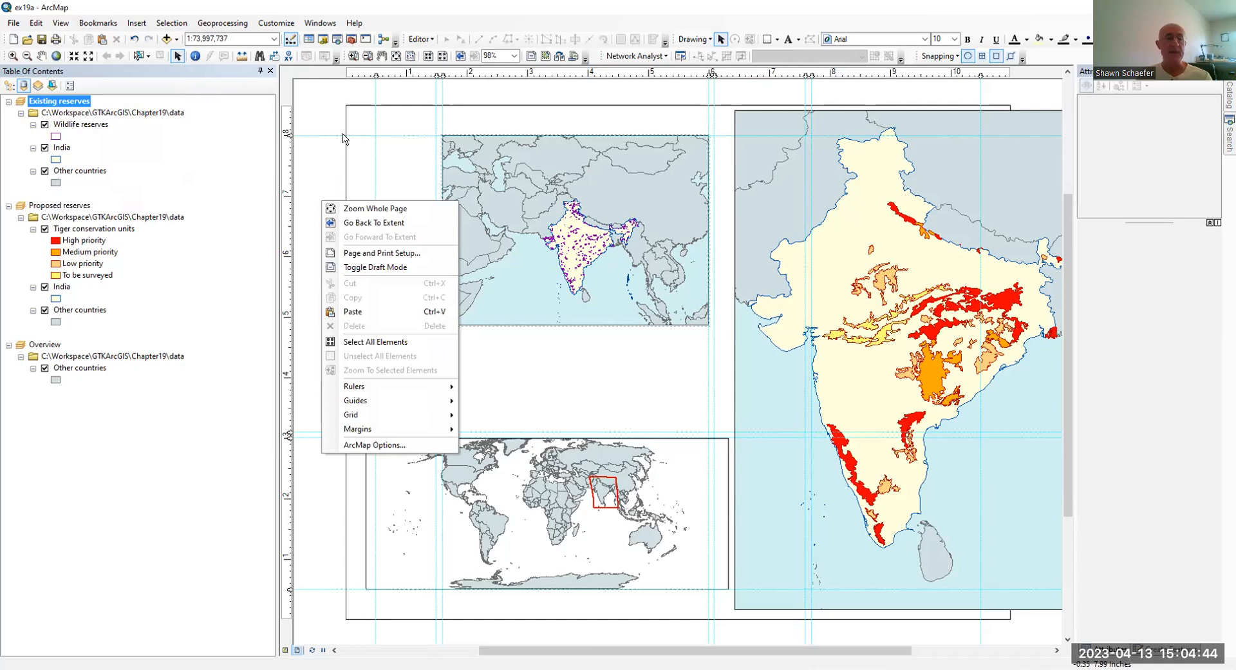
click(365, 162)
right_click(365, 162)
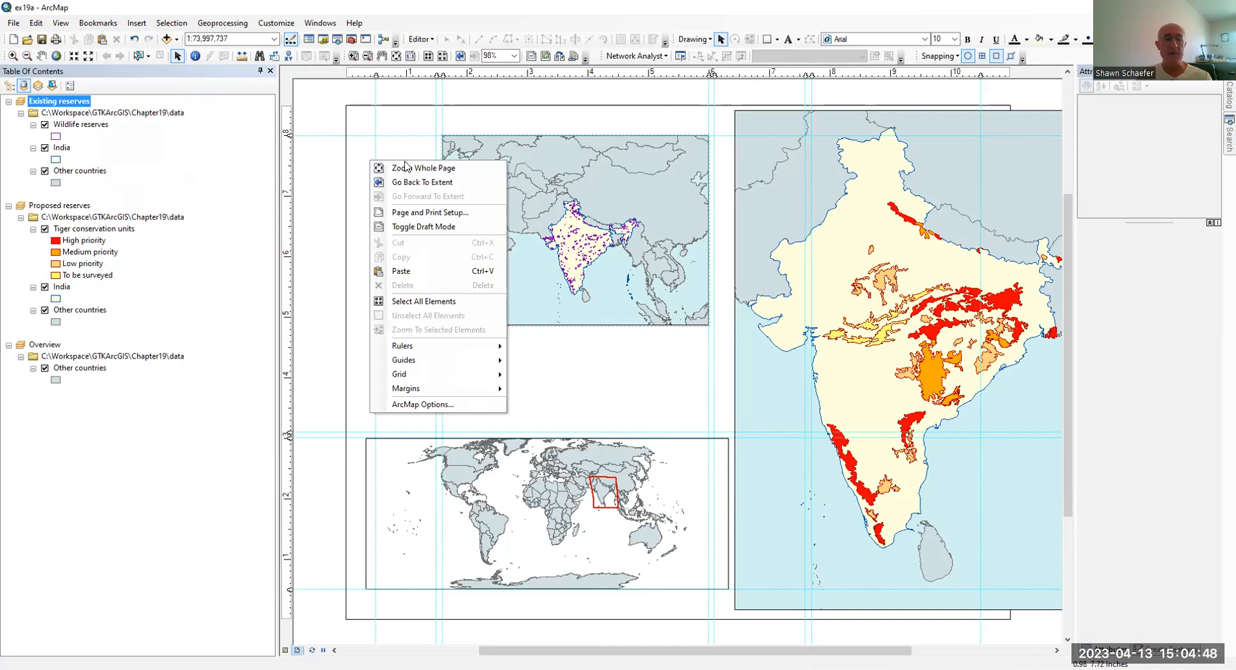
mouse_move(437, 365)
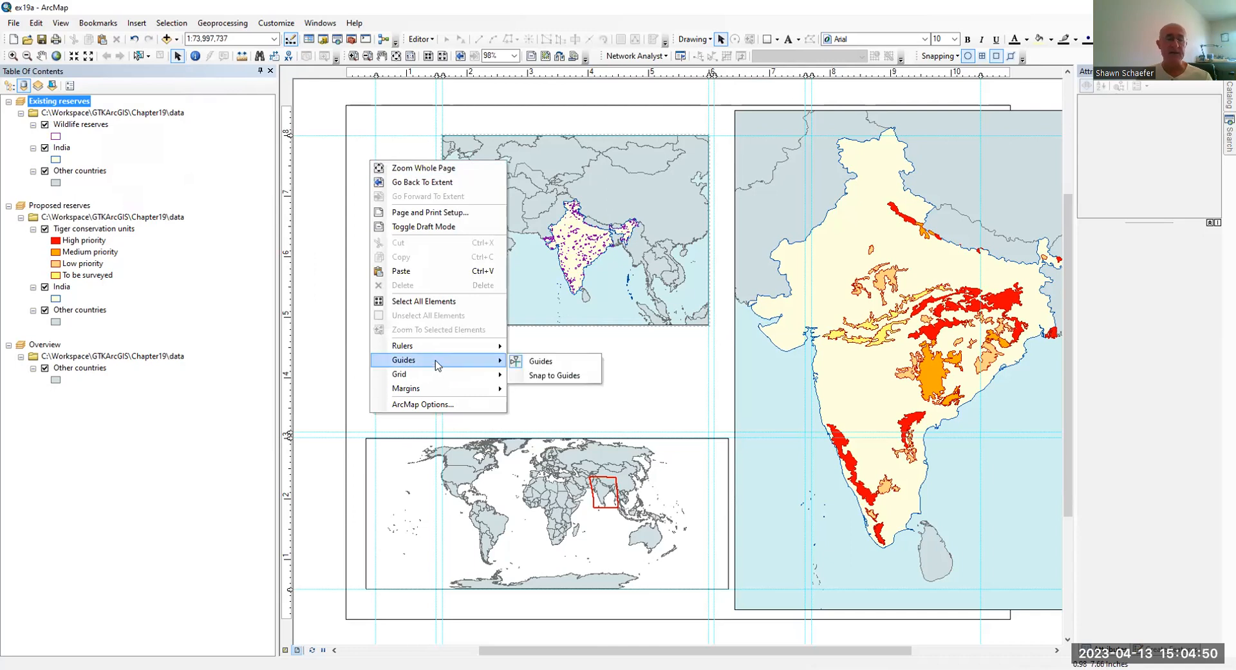
click(573, 380)
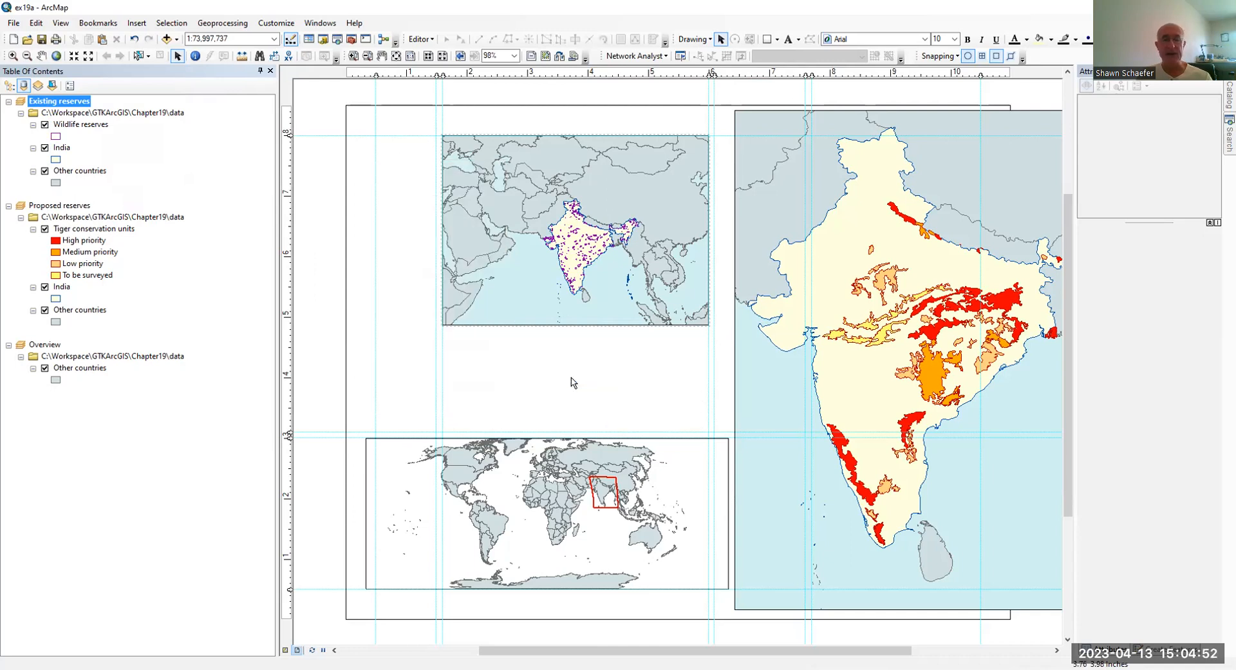
Move the Proposed reserves data frame so its top and right edges snap to the 8-inch horizontal and rightmost vertical guides.
click(518, 233)
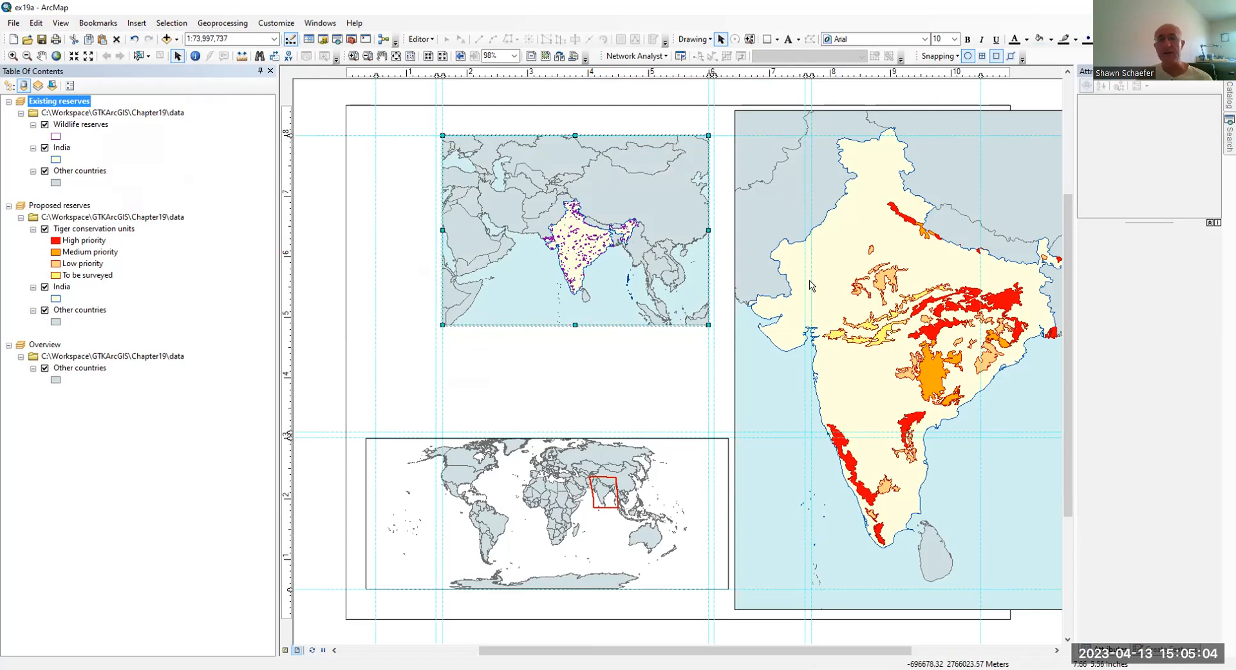
click(764, 297)
drag(763, 297, 663, 322)
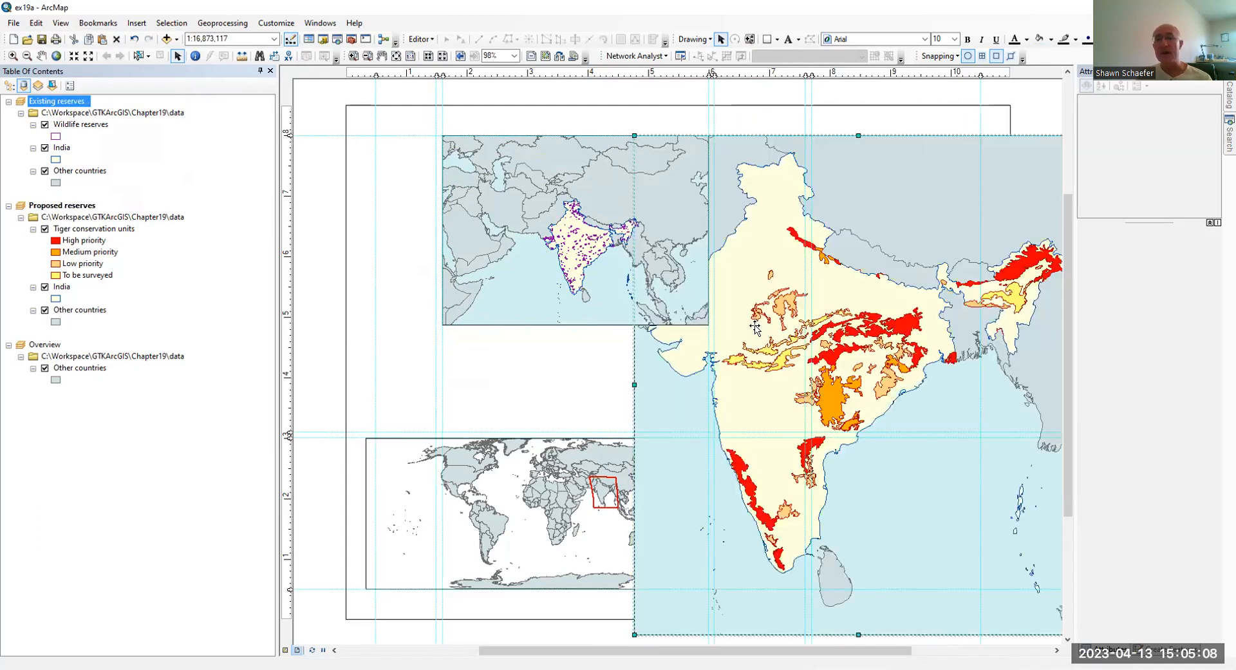
drag(923, 235, 855, 244)
drag(879, 204, 921, 204)
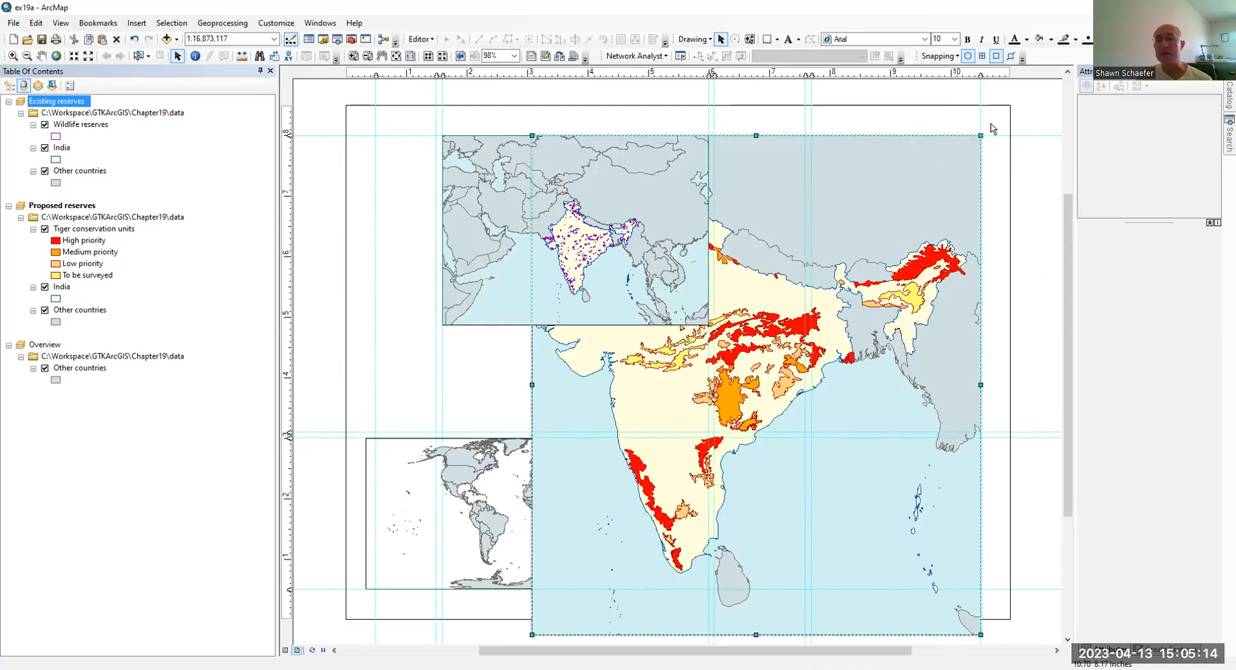
Resize the Proposed reserves data frame to fit between the top guide, the middle horizontal guide, and the vertical guides near 6 and 10.5 inches.
drag(532, 385, 718, 408)
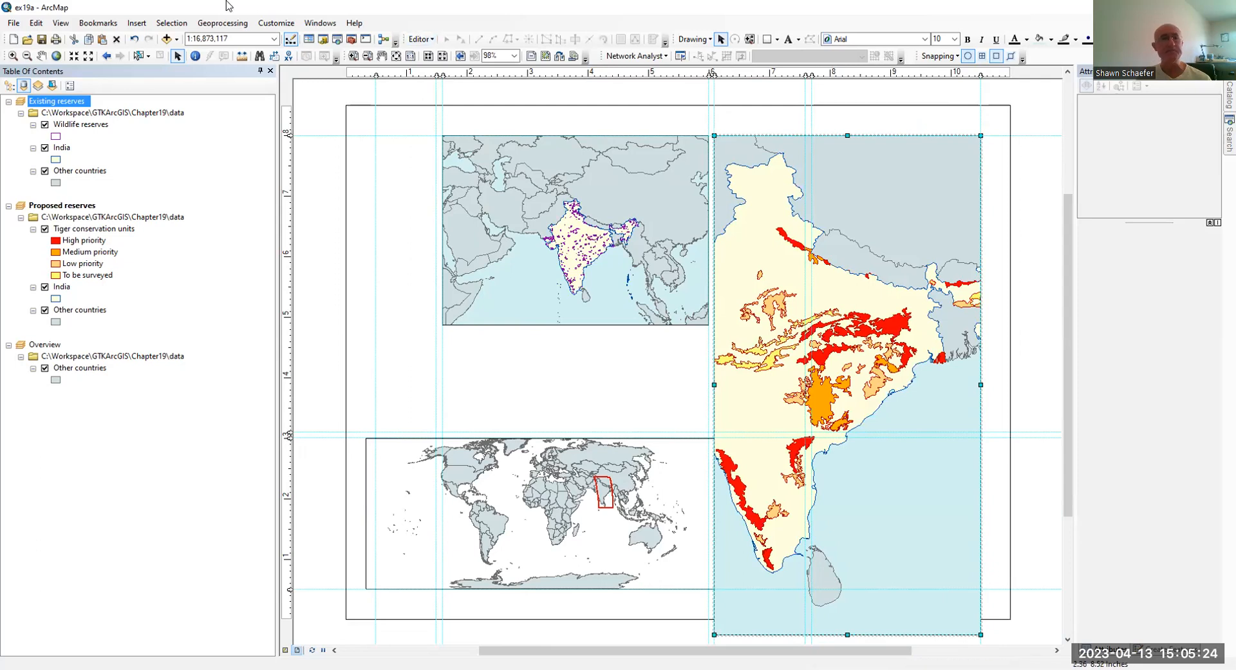
click(134, 42)
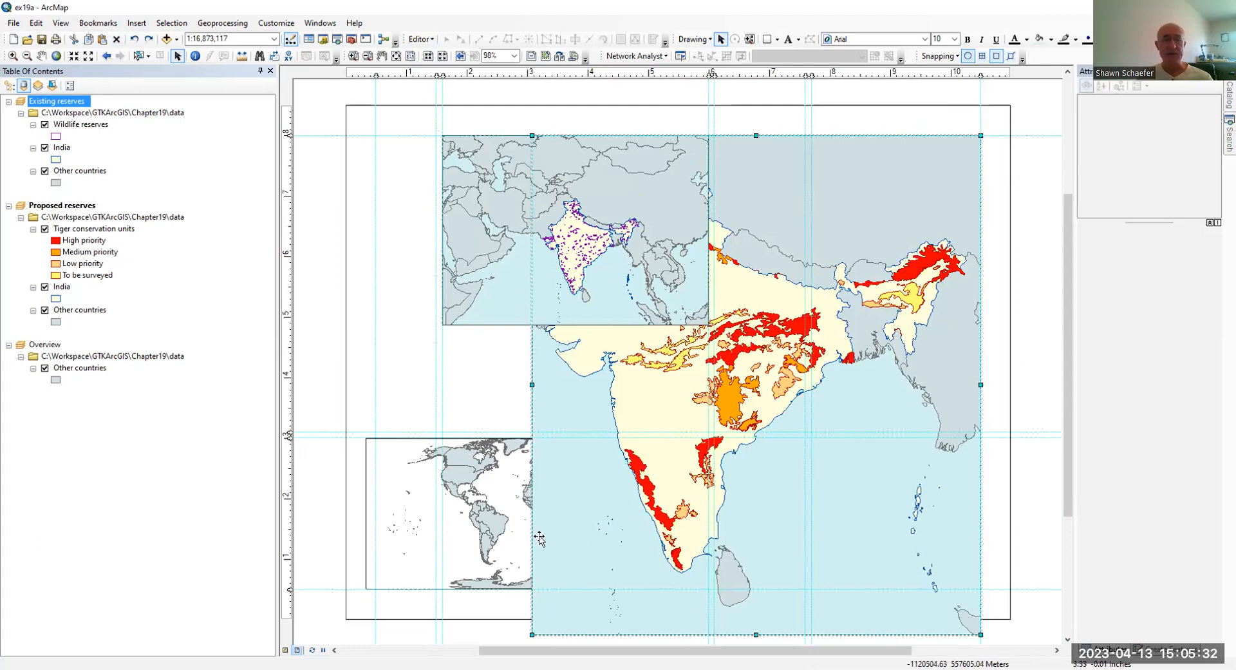
drag(538, 536, 566, 491)
drag(563, 581, 697, 401)
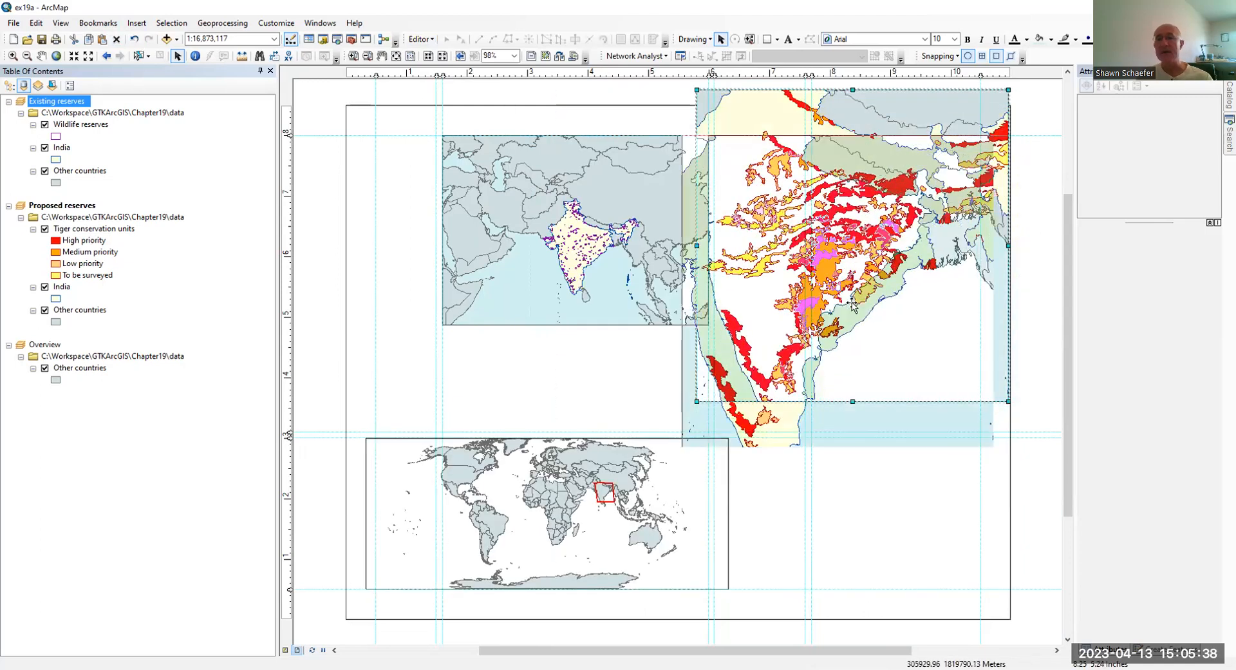
drag(857, 303, 779, 380)
drag(670, 446, 716, 430)
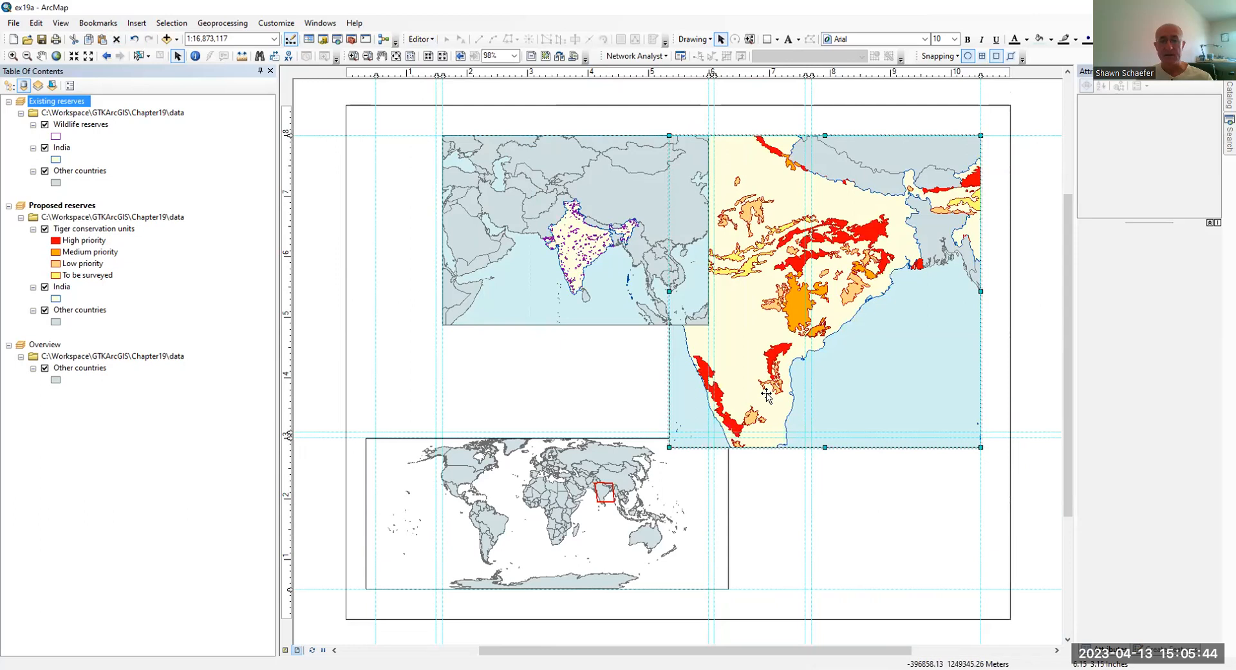
Extend the Existing reserves frame down to the Proposed reserves frame's bottom guide and snap the Overview frame beneath it, aligned to its left edge.
click(539, 246)
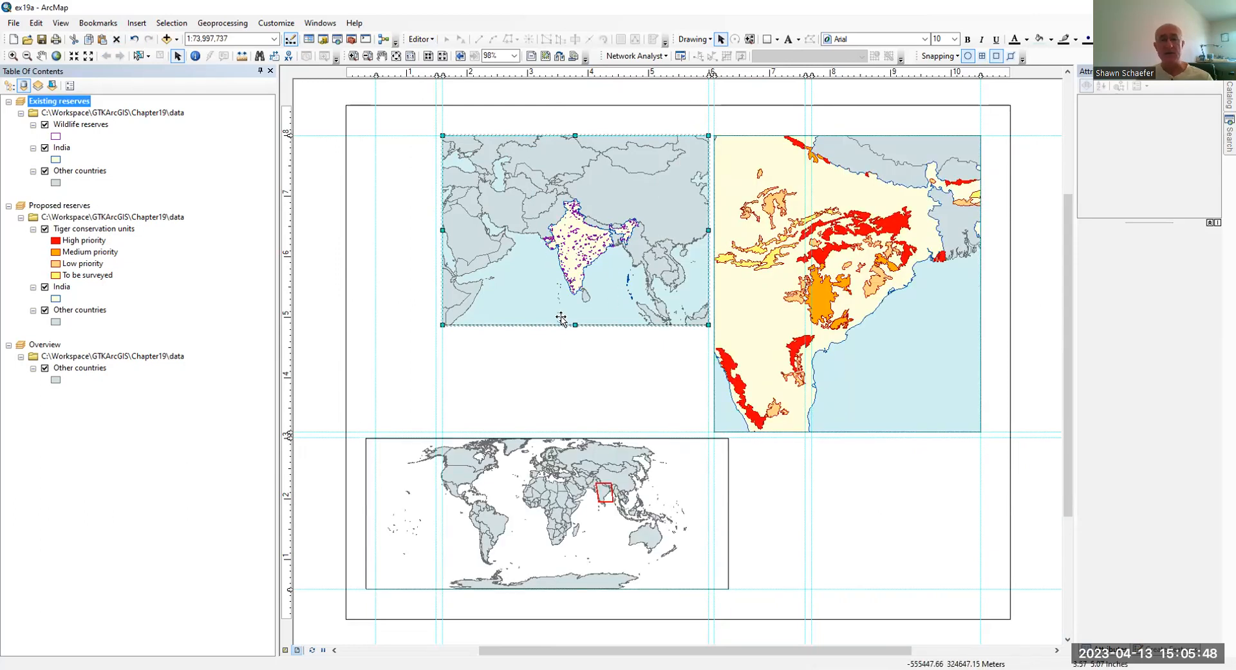
drag(571, 324, 595, 431)
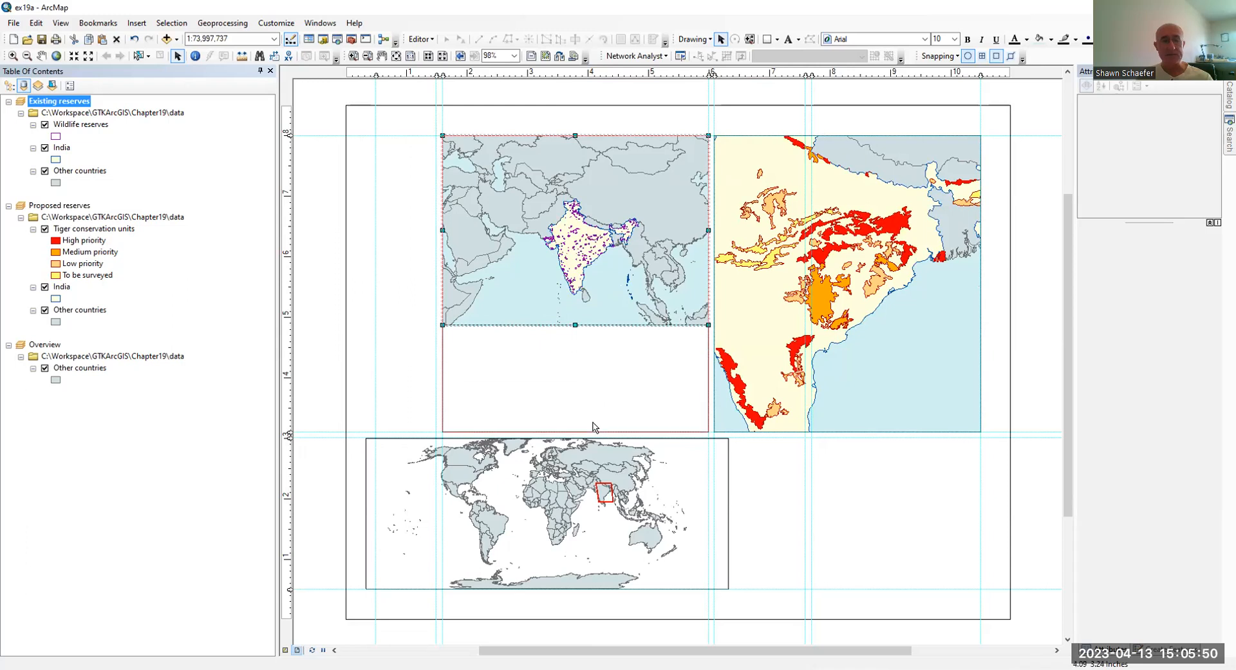
click(668, 490)
drag(668, 490, 748, 499)
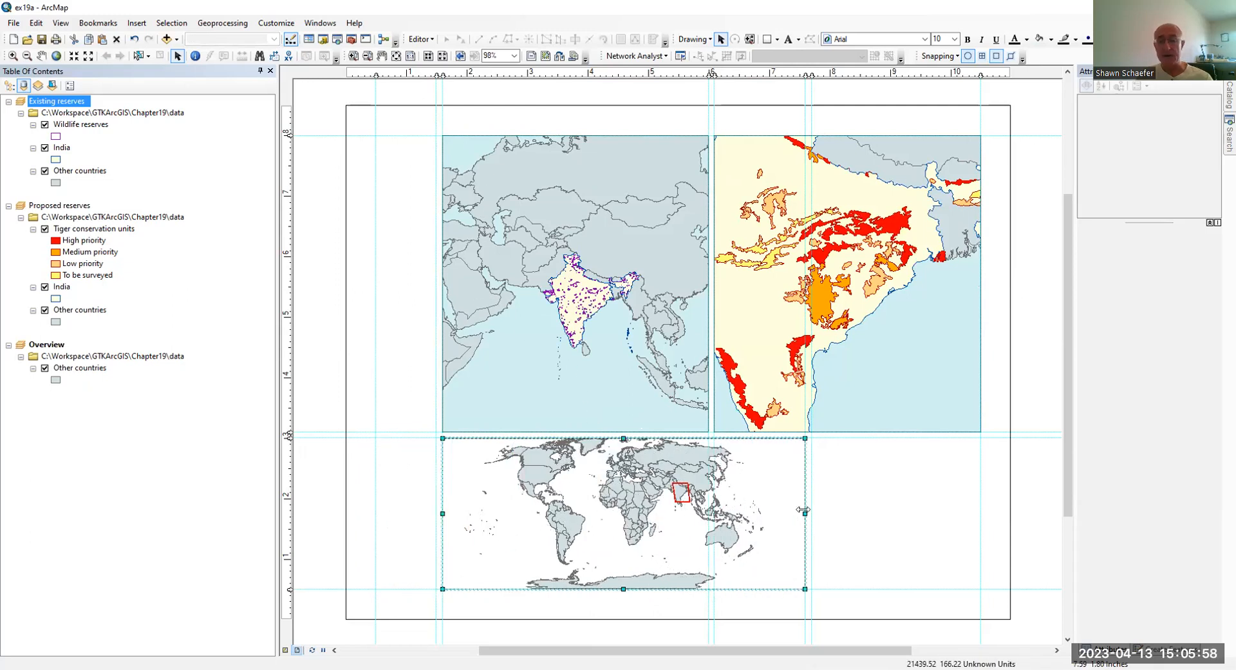
mouse_move(806, 514)
mouse_down()
mouse_move(916, 514)
mouse_move(805, 514)
mouse_up()
click(858, 515)
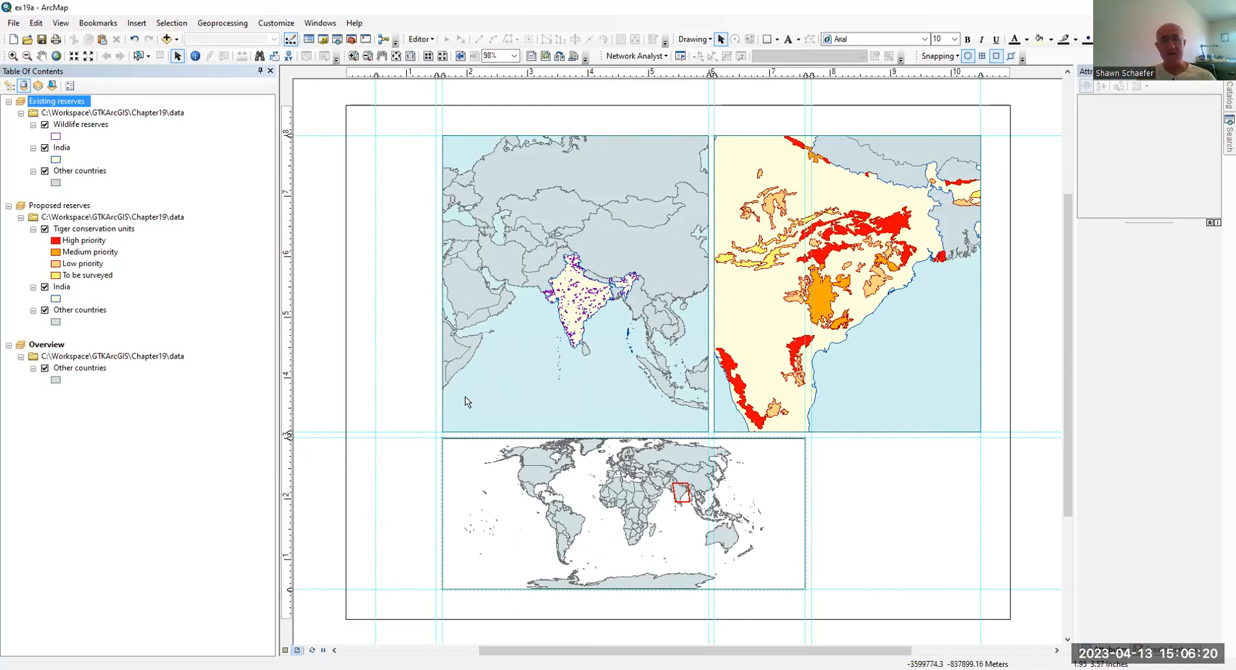
Set the Existing reserves data frame's map scale to 1:2,800,000.
click(614, 252)
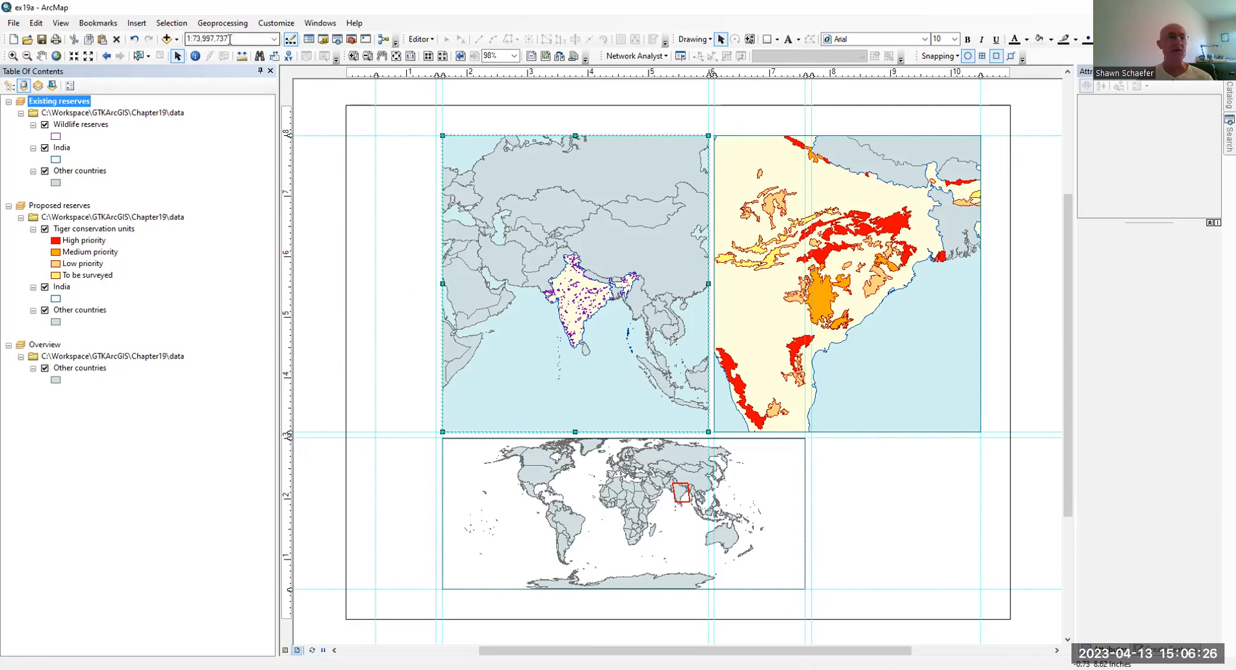
click(87, 23)
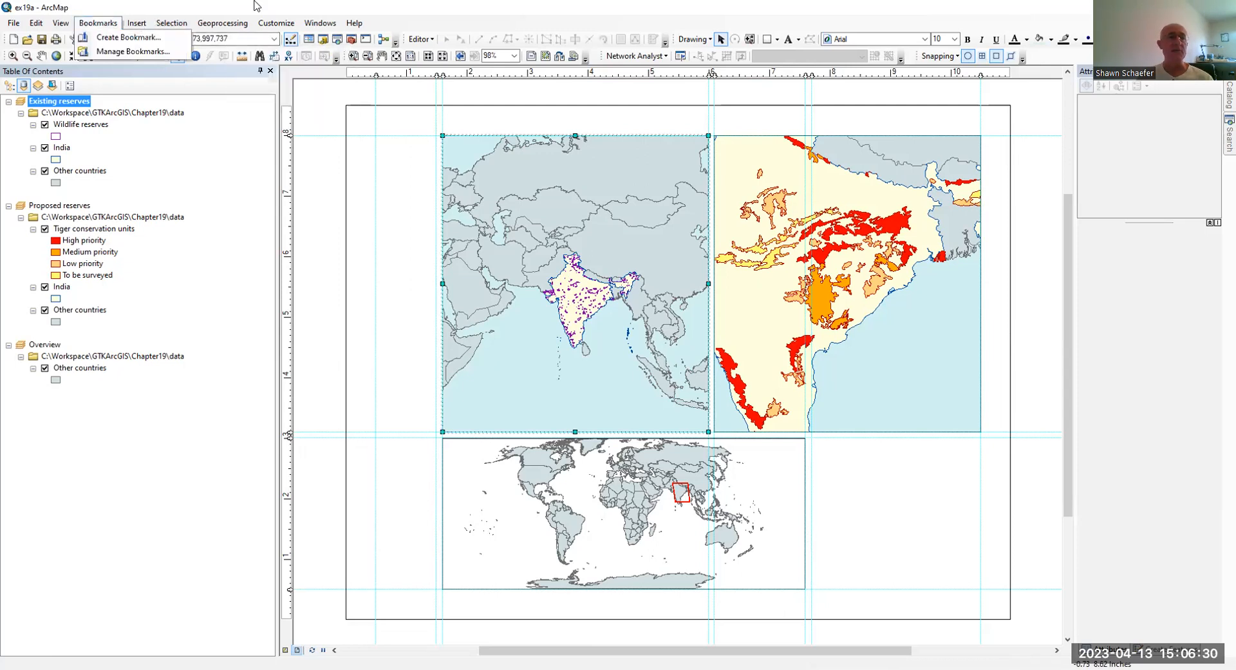
click(208, 36)
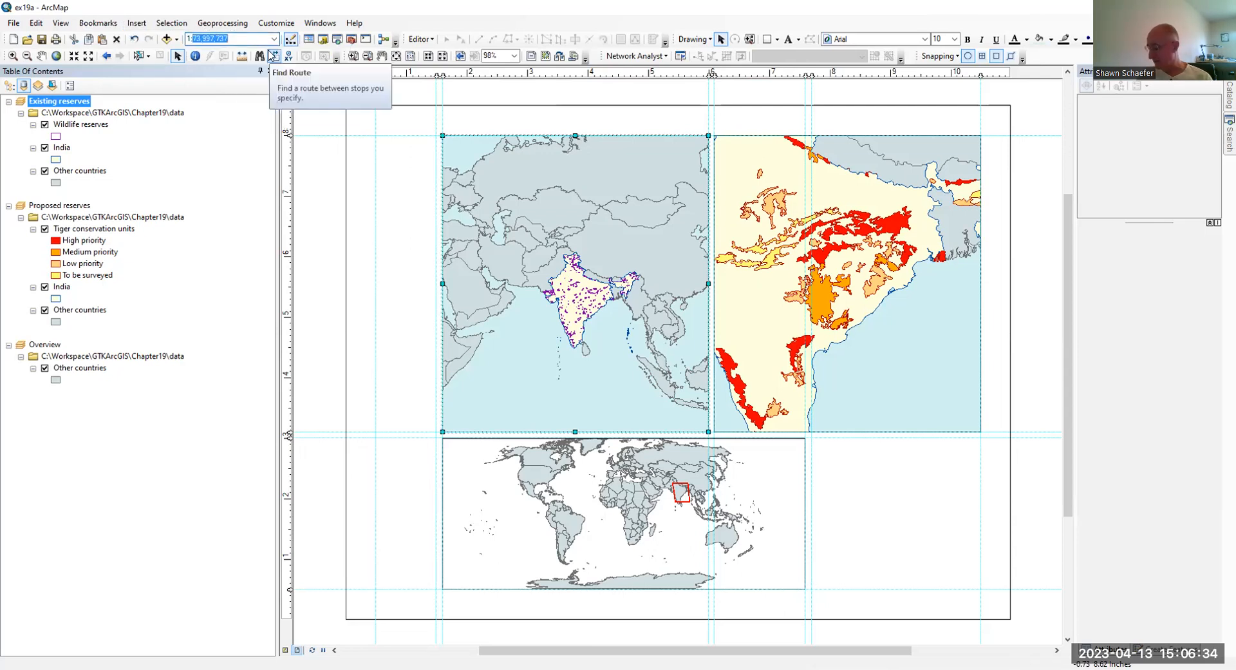
text(1:2800000)
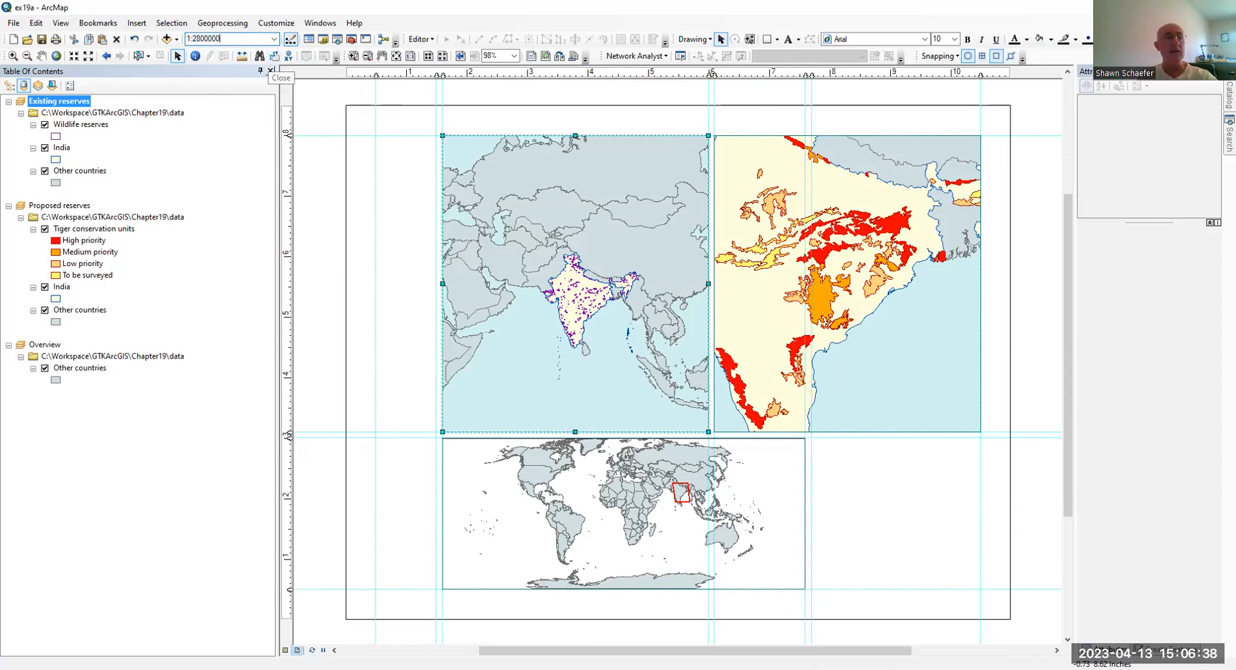
key(Return)
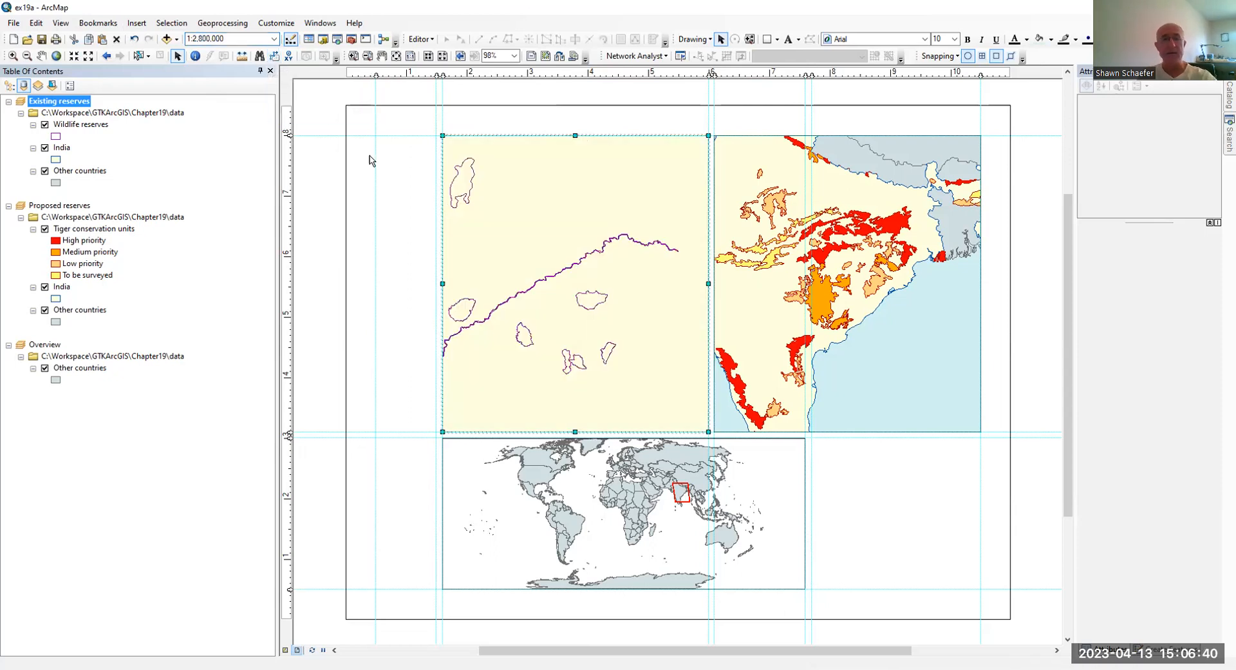
Set the Existing reserves data frame's map scale to 1:28,000,000.
click(232, 38)
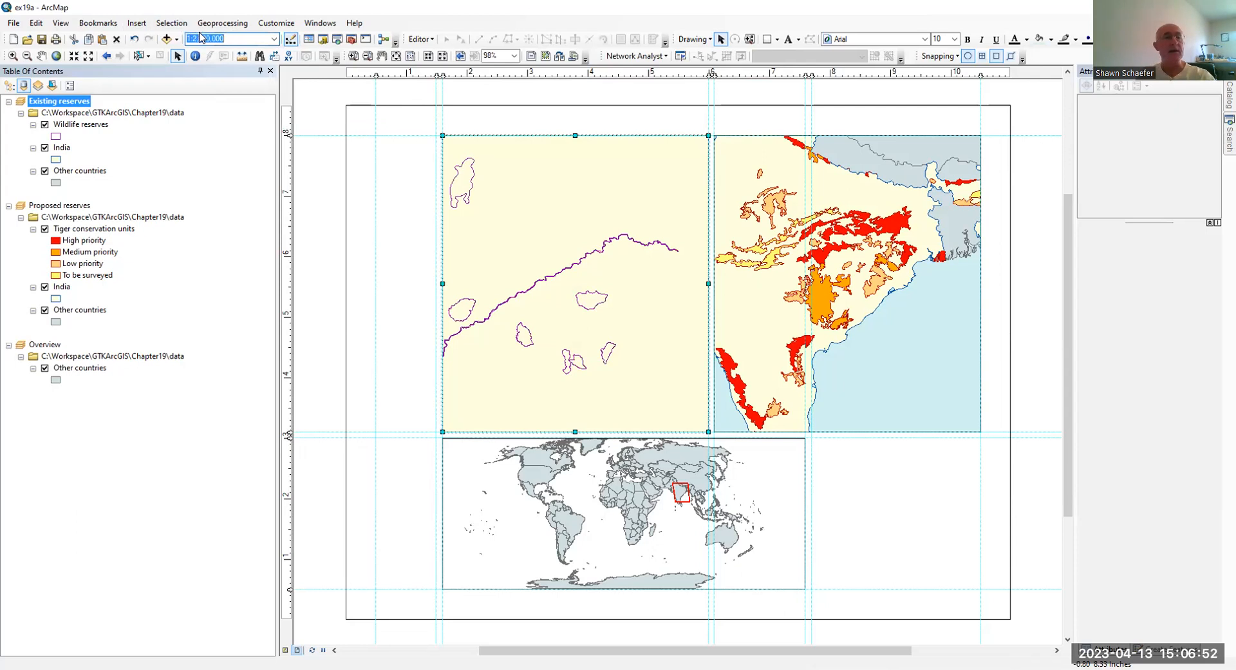
click(228, 37)
drag(223, 38, 199, 38)
text(8)
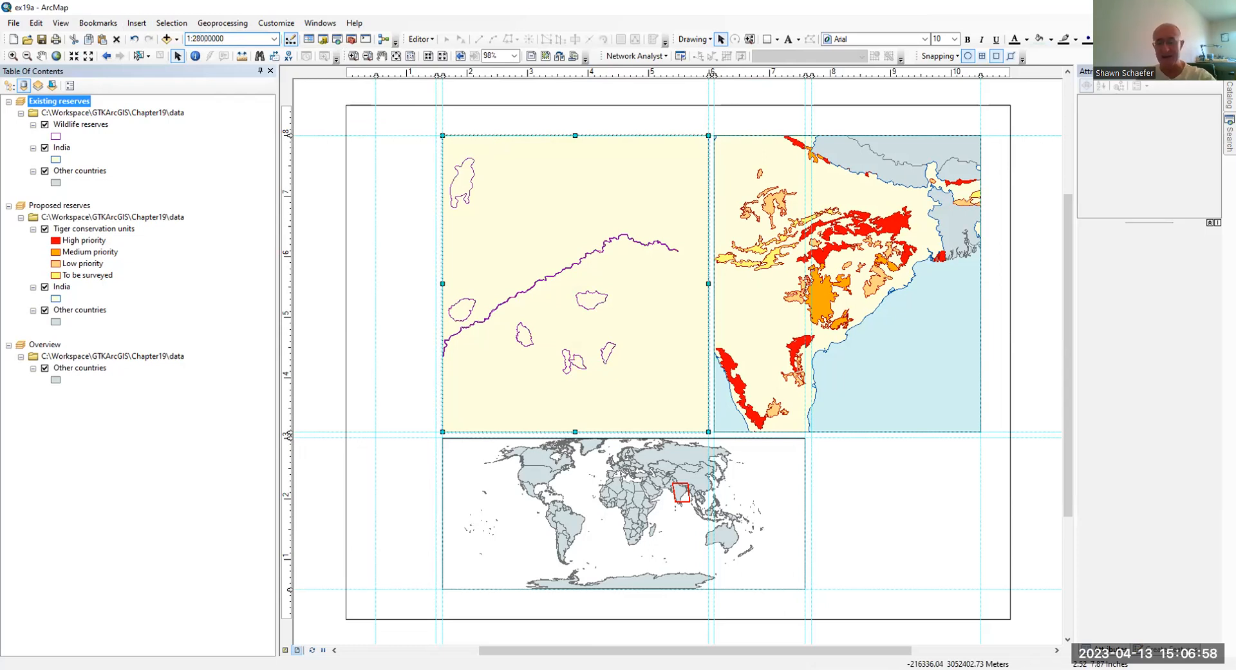
click(235, 40)
text(0)
key(Return)
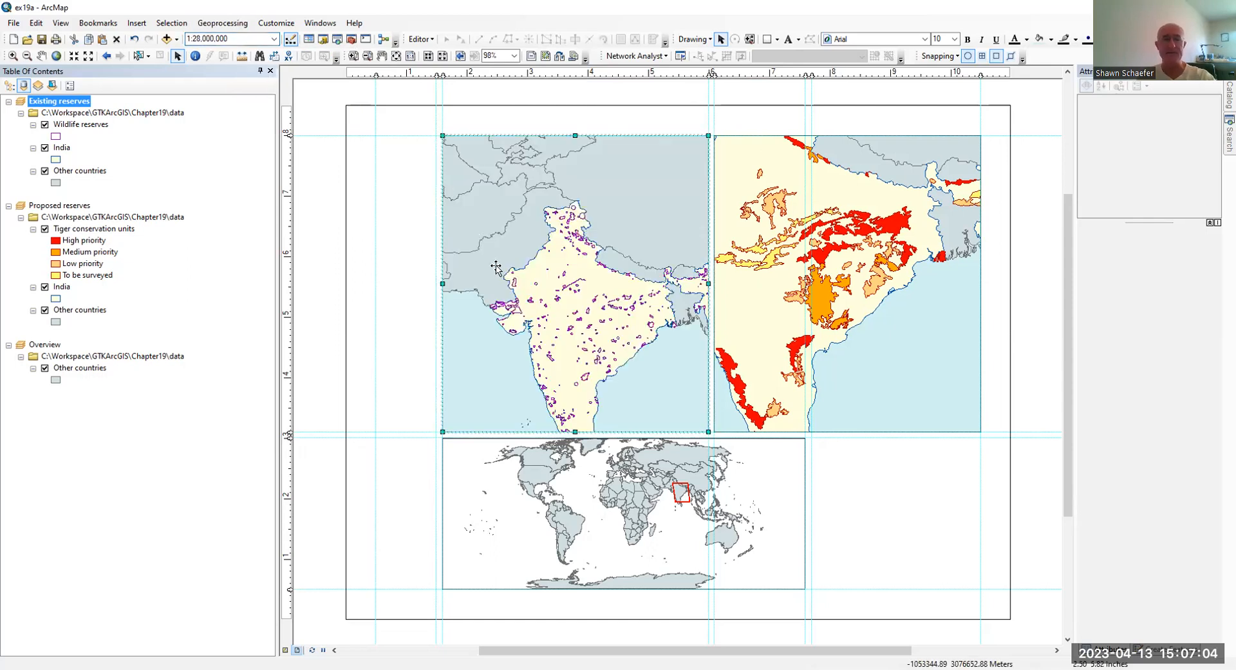
Pan the Existing reserves map so all of India, including its southern tip and northeast, fits inside the frame.
click(42, 56)
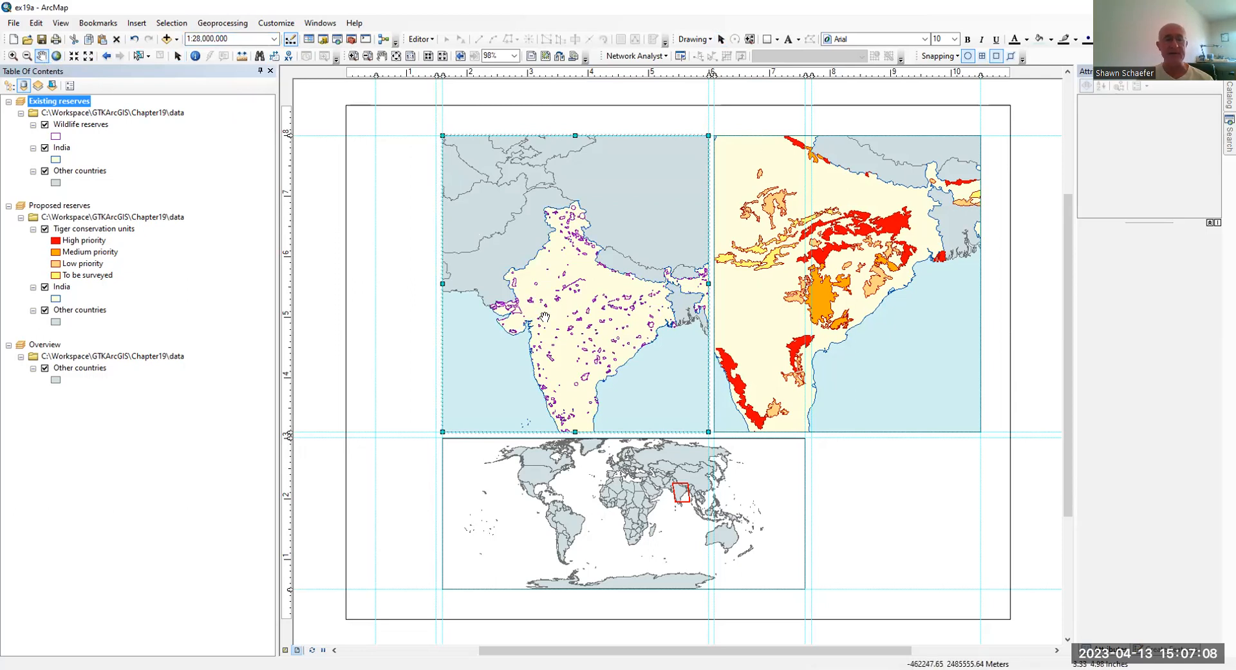
drag(544, 316, 515, 262)
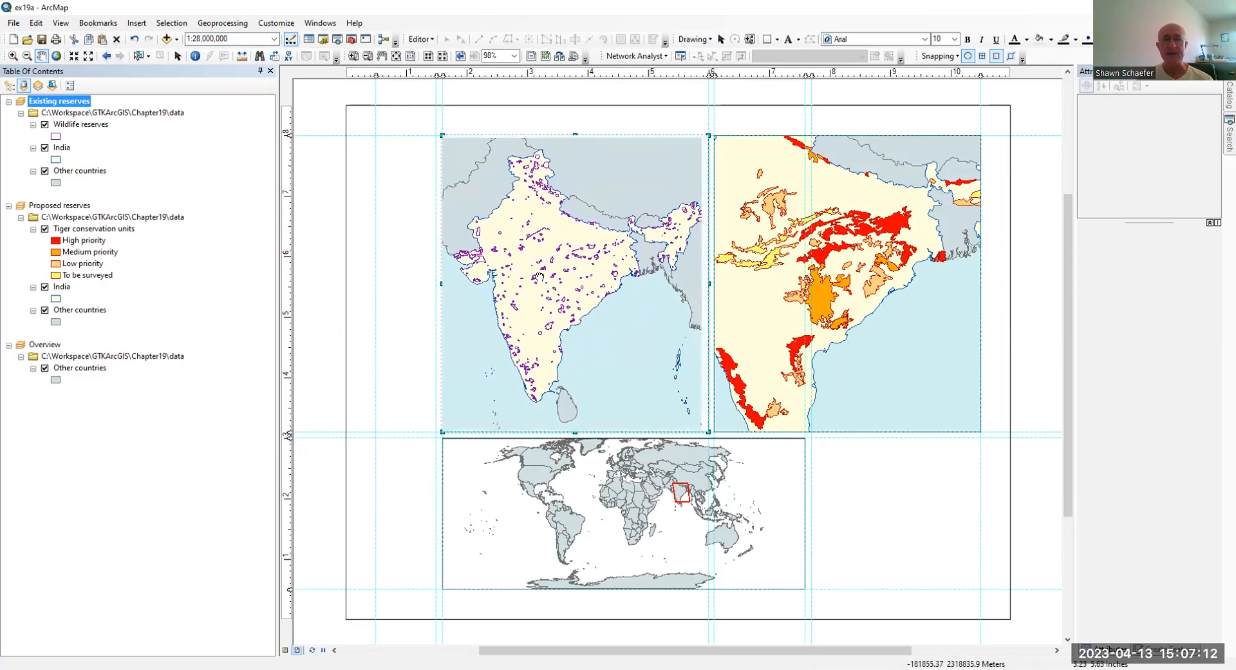
drag(539, 278, 534, 283)
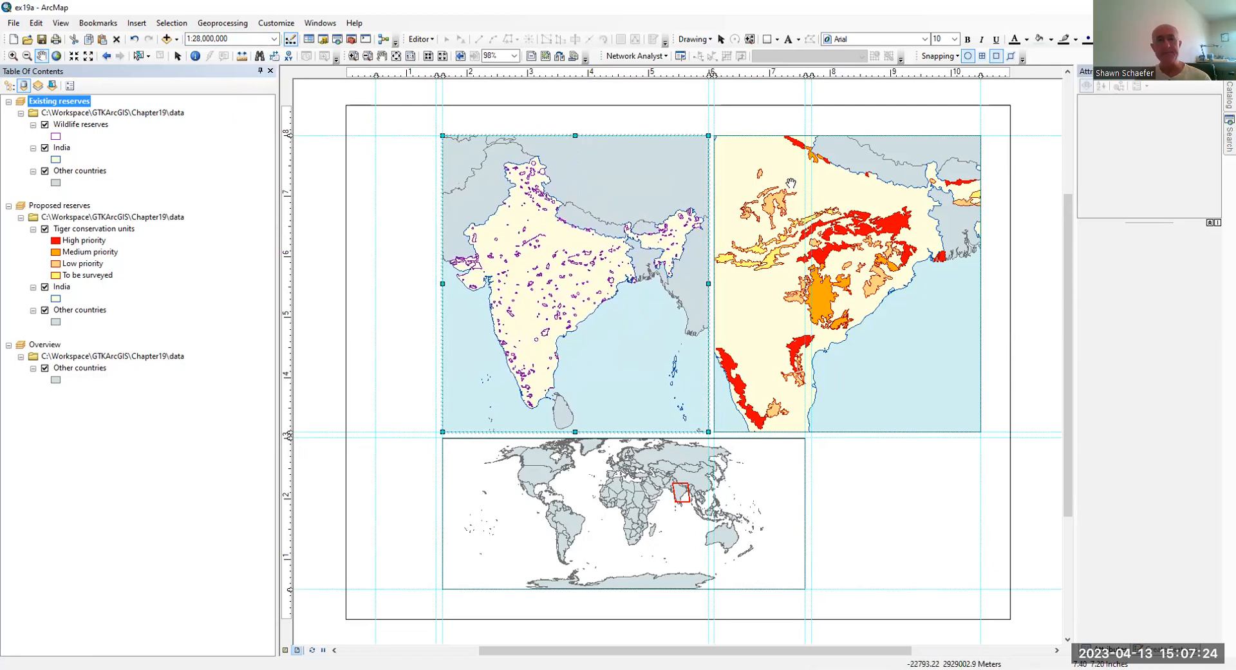
Select the Proposed reserves data frame and set its map scale to 1:28,000,000.
scroll(791, 184, up, 2)
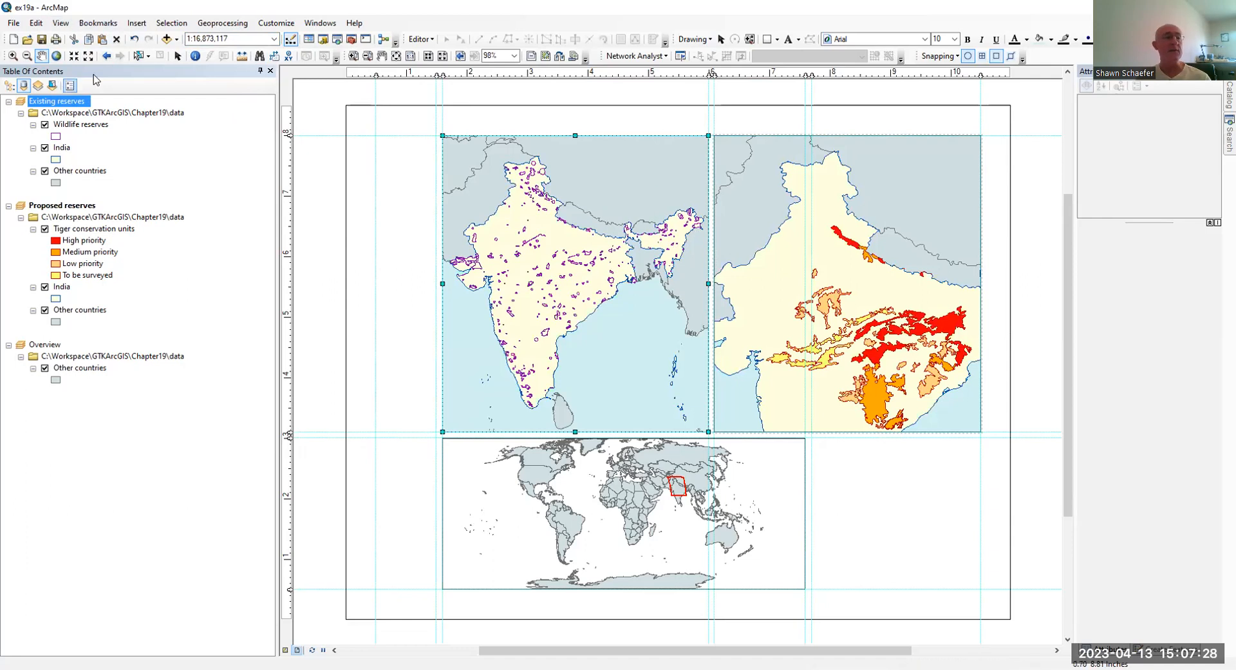
click(176, 57)
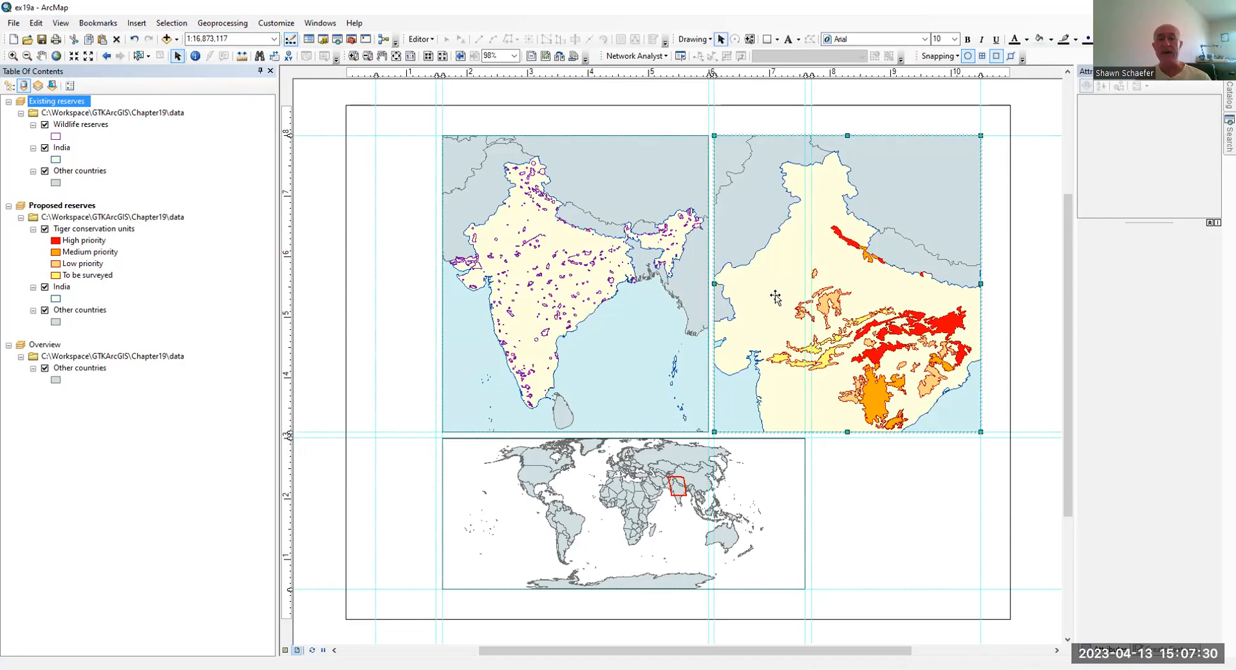
click(197, 40)
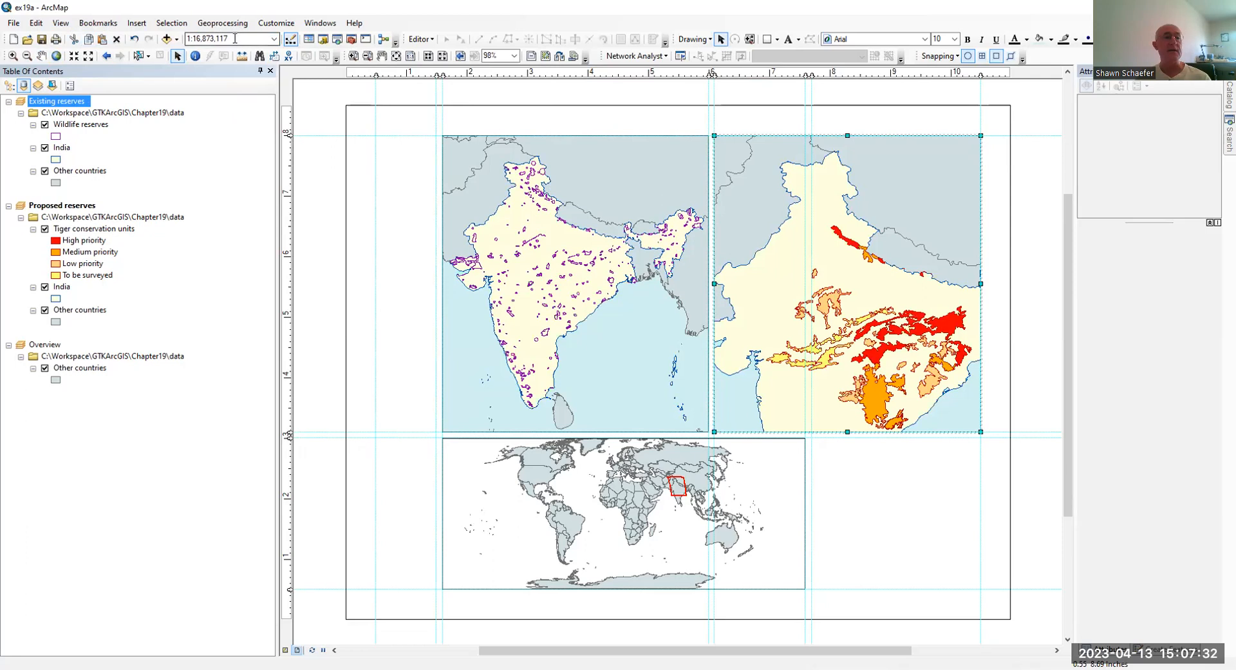
click(195, 39)
key(shift+End)
text(28)
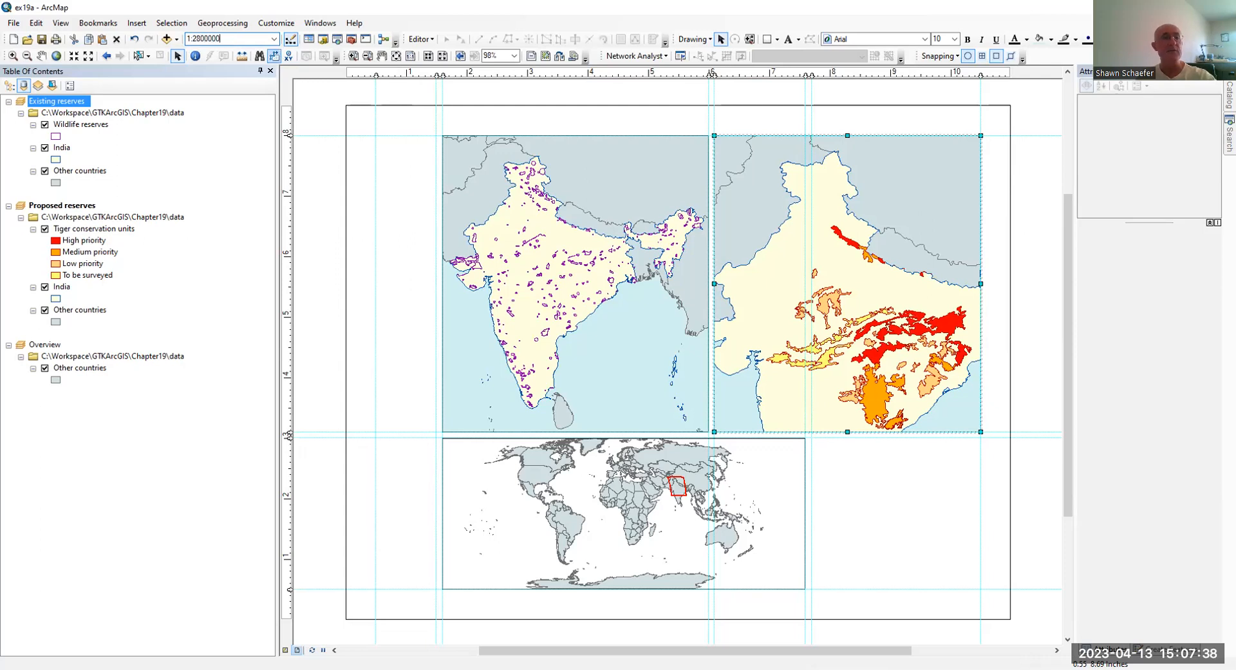
key(Return)
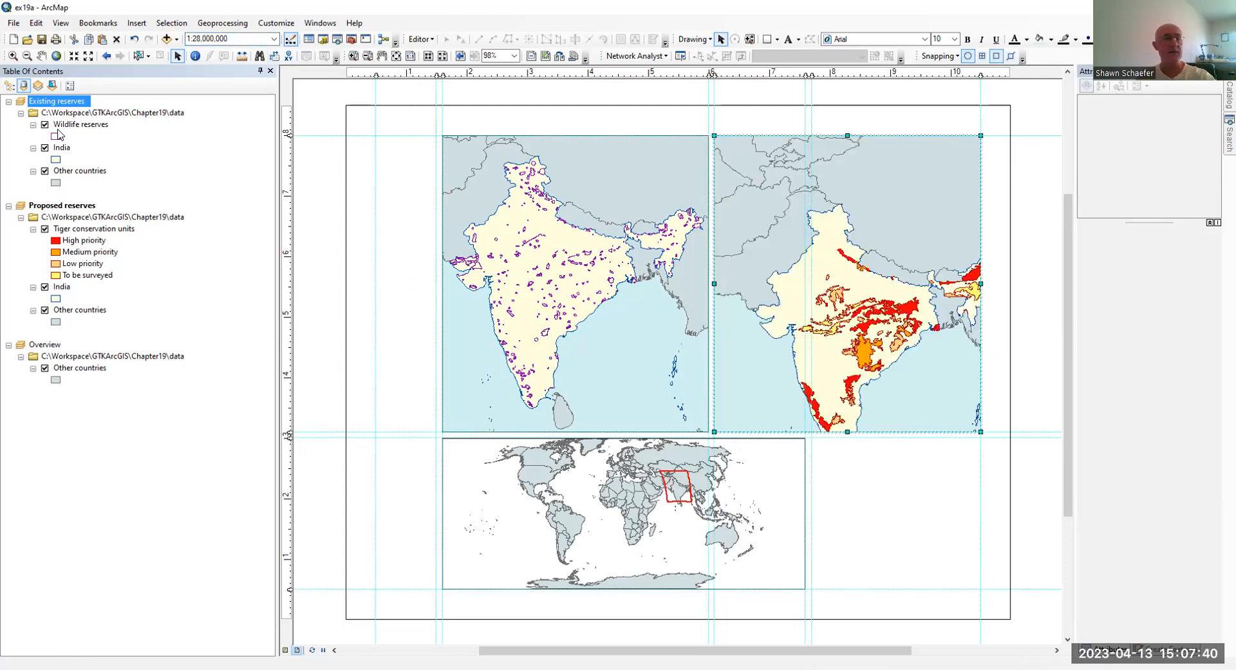
Pan the Proposed reserves map so all of India fits inside, keeping the data frame aligned to the 8-inch top guide.
click(42, 55)
drag(795, 299, 784, 255)
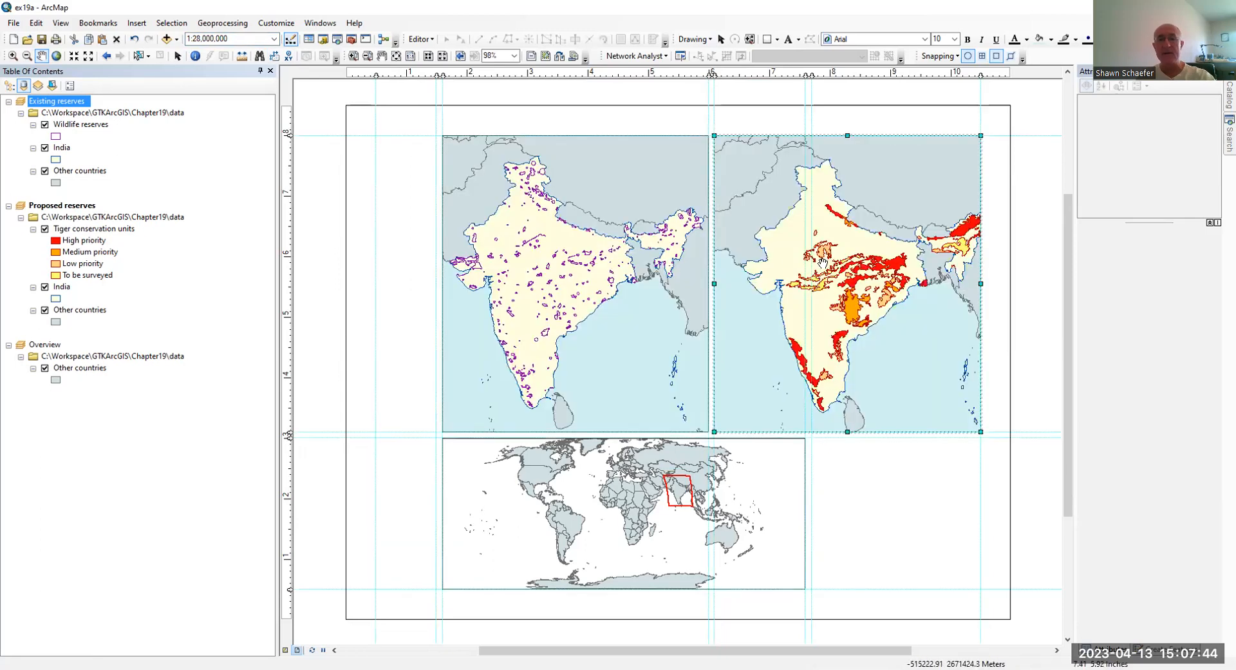
key(Up)
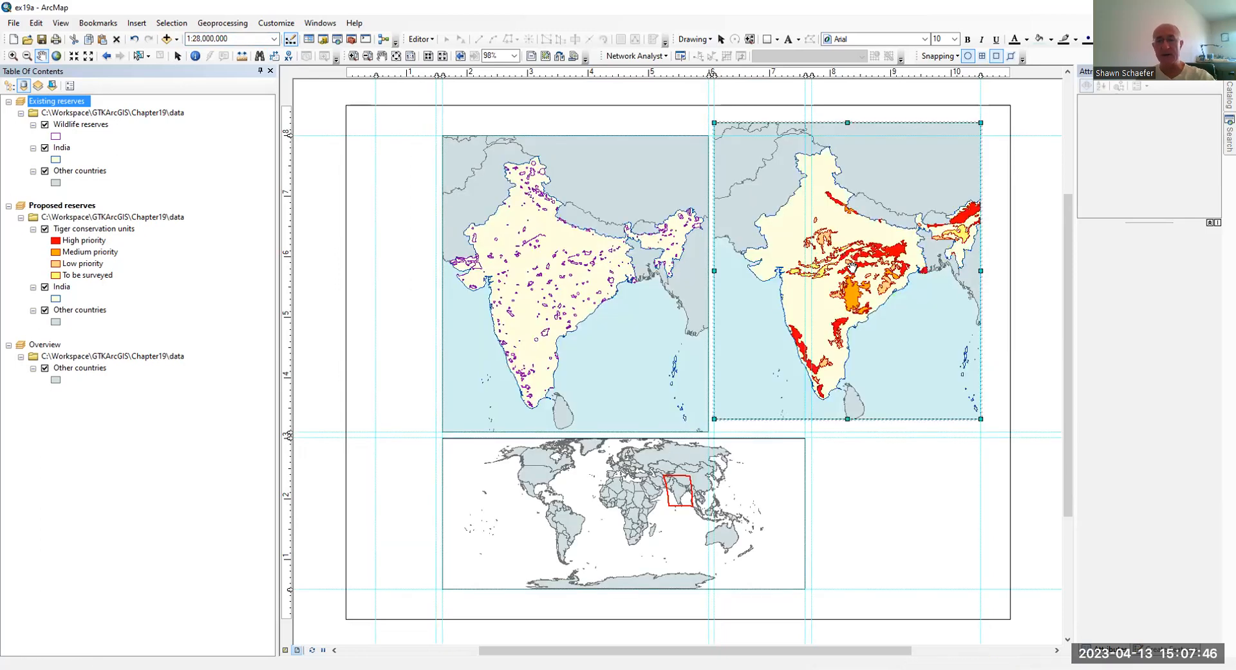
key(Up)
mouse_move(890, 314)
mouse_down()
mouse_move(907, 338)
mouse_move(896, 331)
mouse_up()
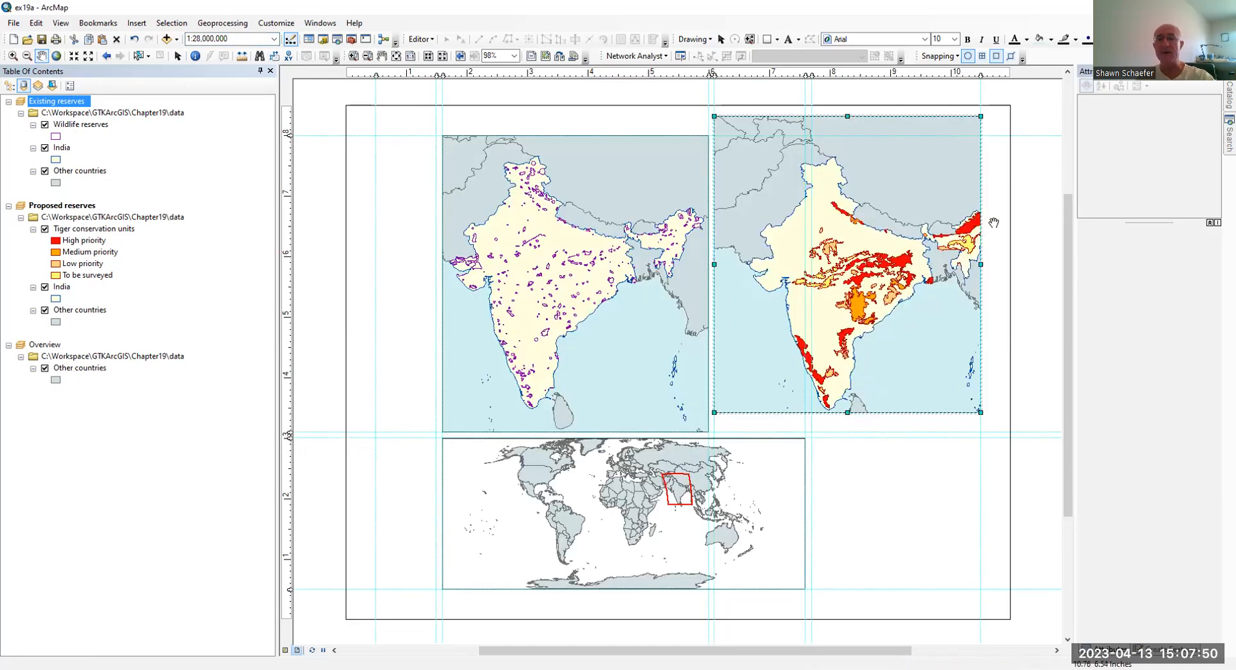
click(176, 57)
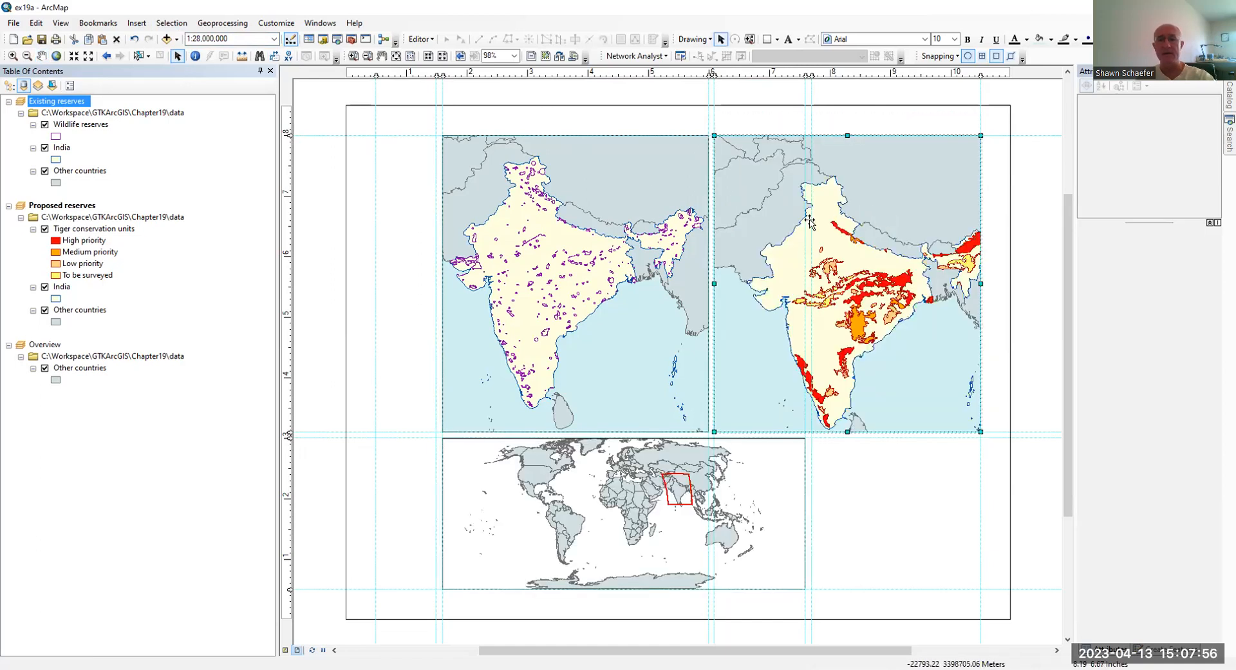
click(41, 56)
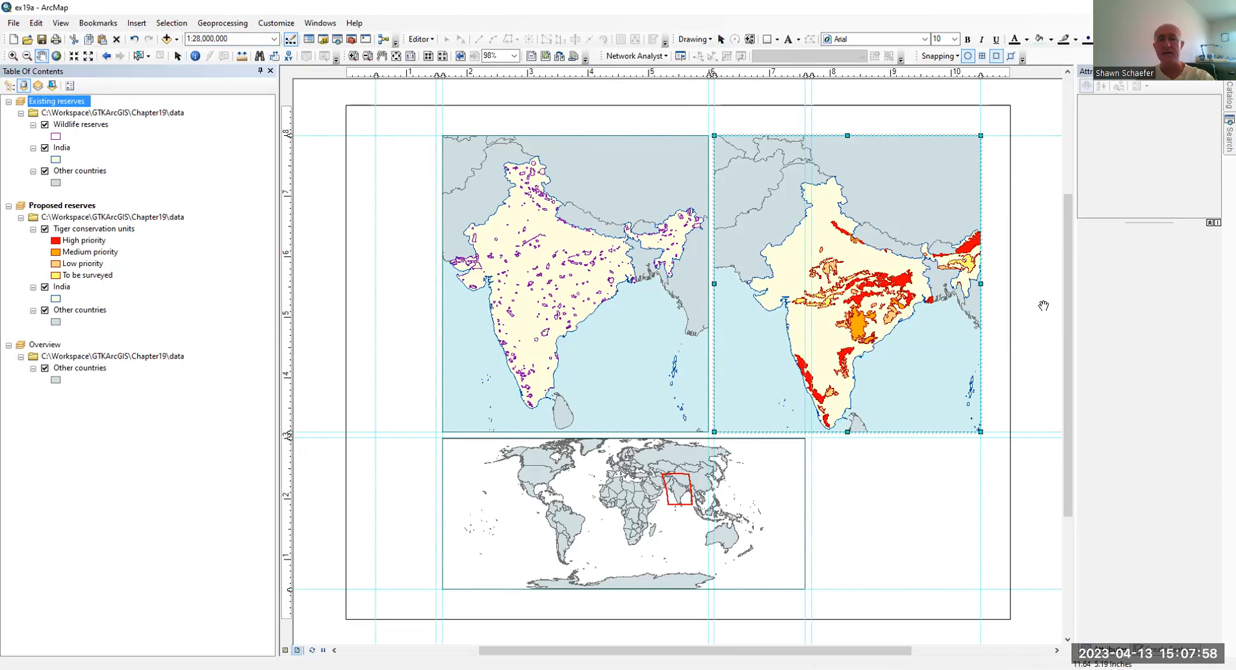
mouse_move(862, 320)
mouse_down()
mouse_move(855, 290)
mouse_move(834, 293)
mouse_move(853, 317)
mouse_up()
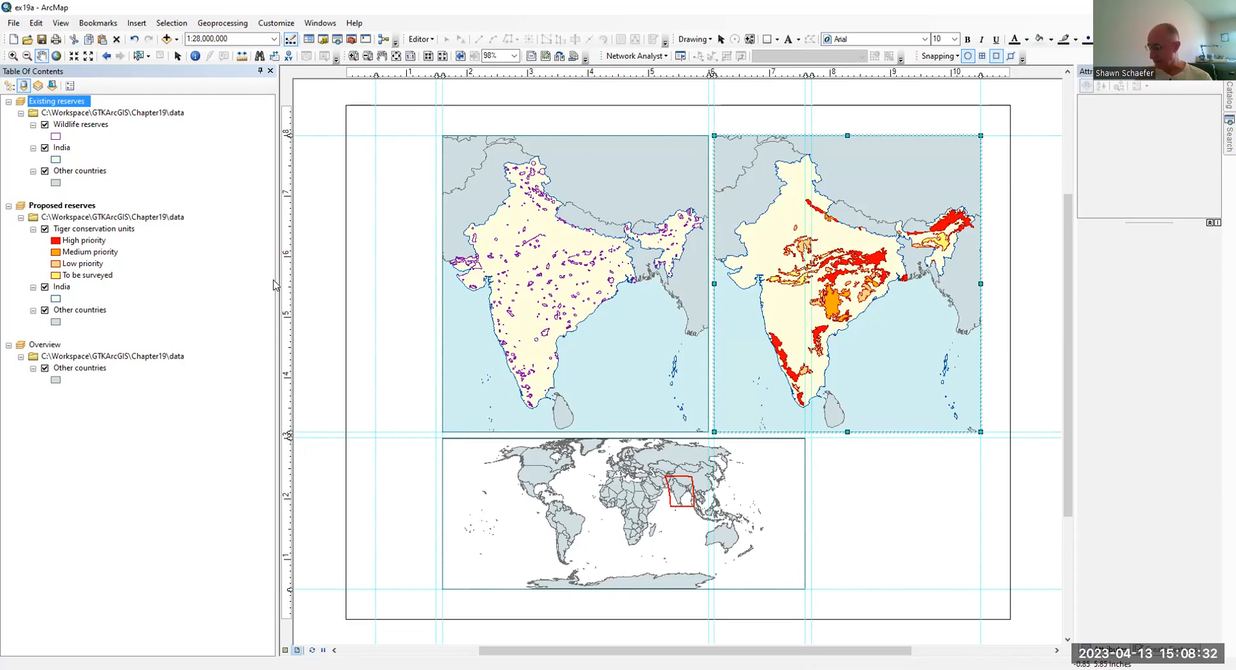
Insert a title beside the Existing reserves data frame and set its text to "Tiger Conservation".
click(397, 56)
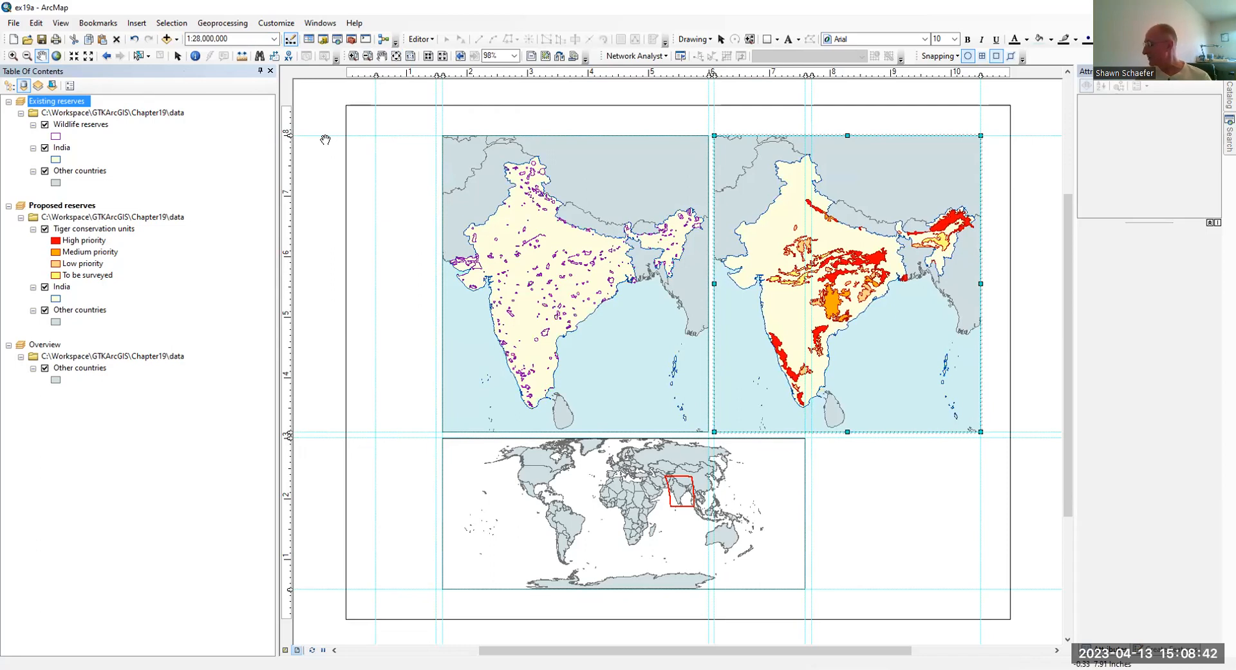
click(137, 24)
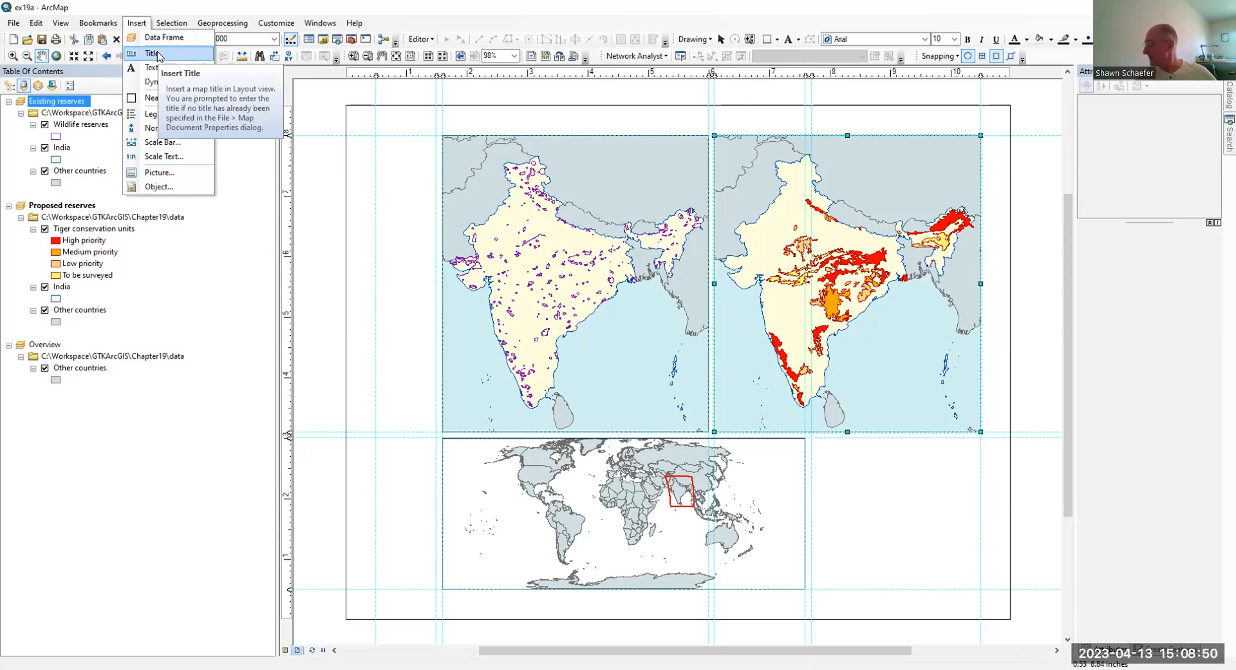
click(157, 55)
drag(406, 215, 382, 341)
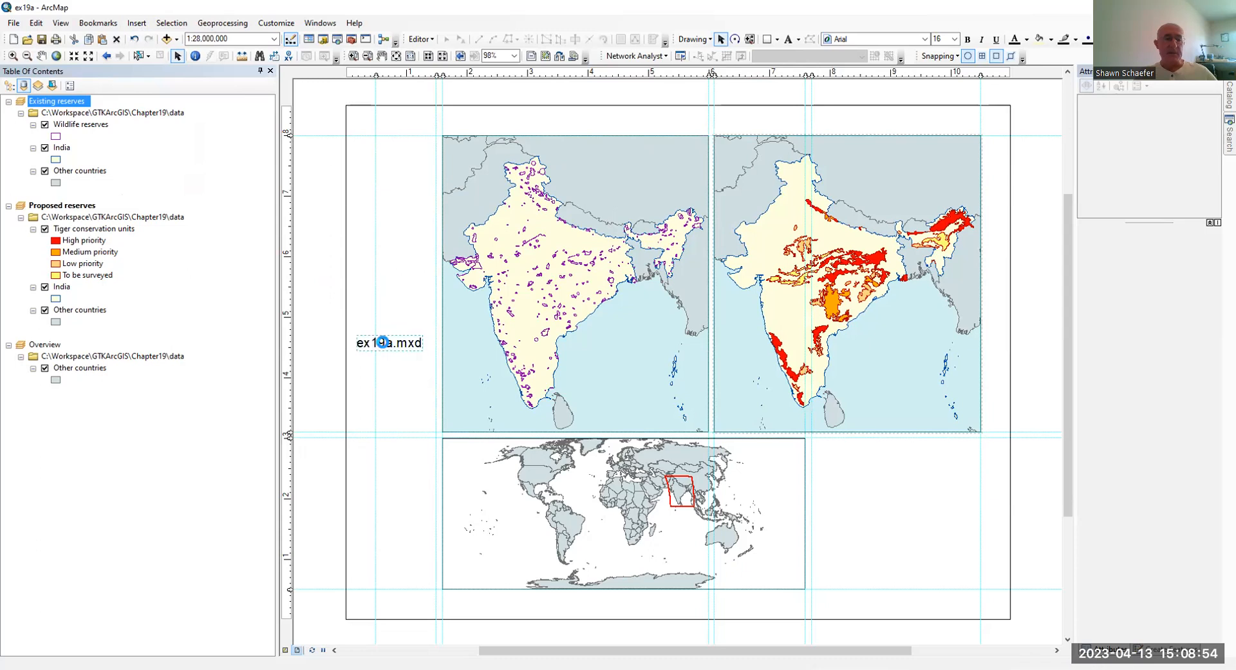
double_click(421, 351)
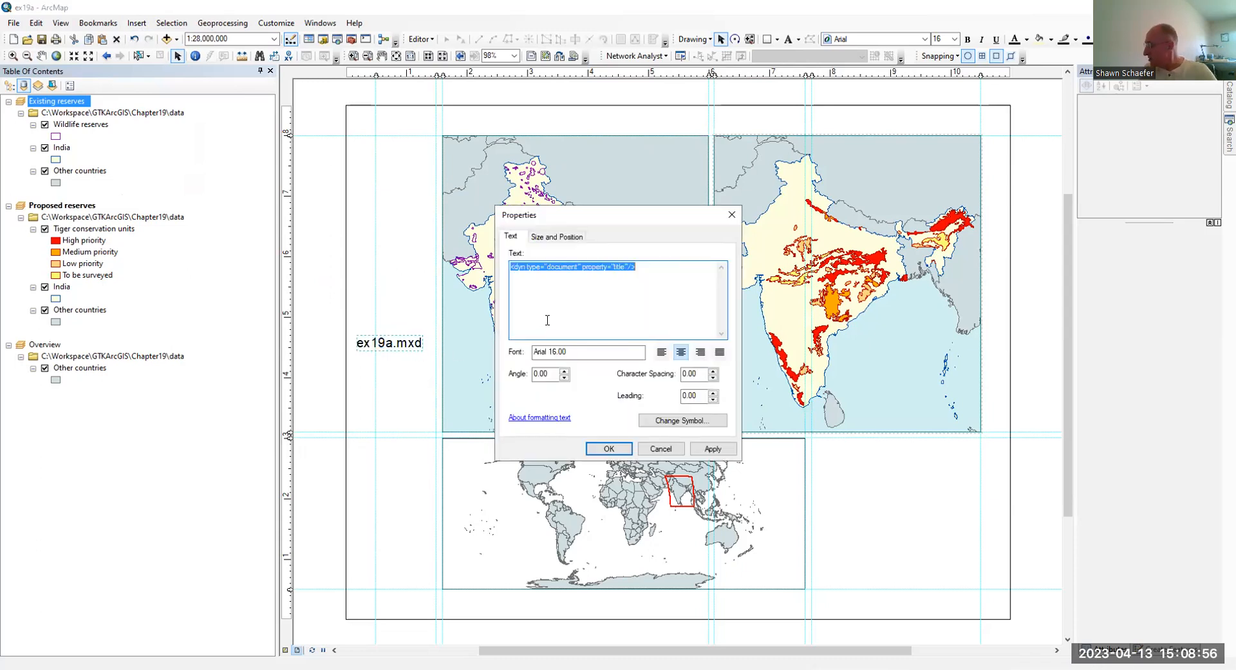
text(Tiger Cons)
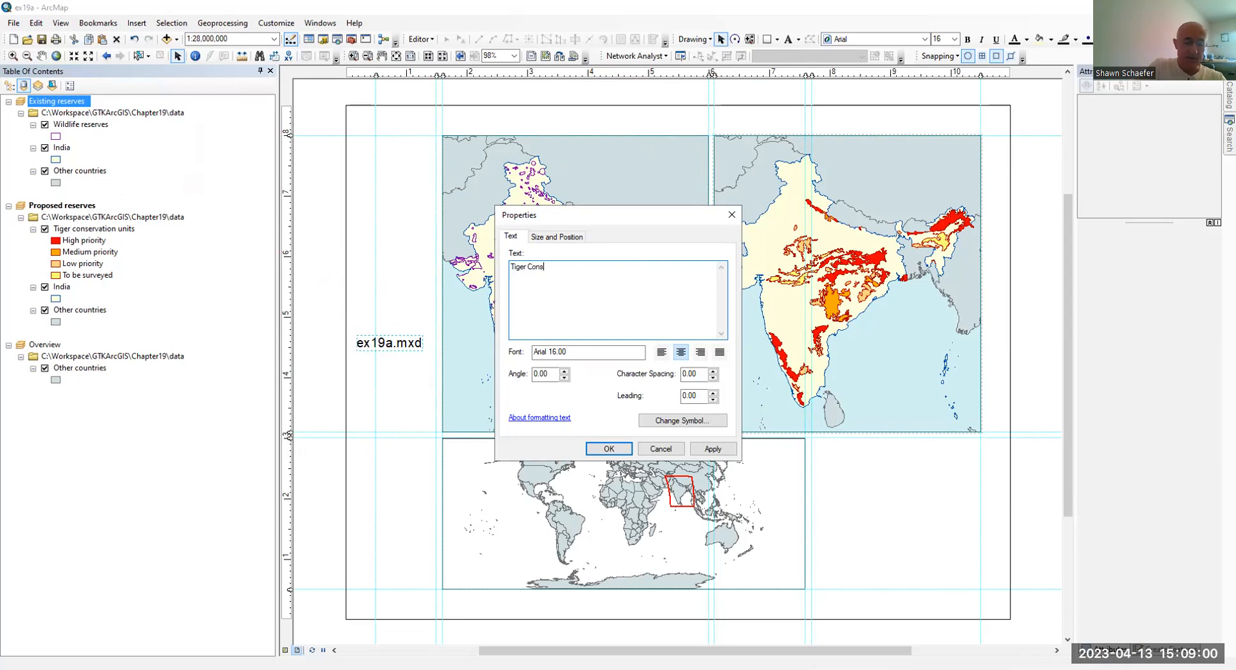
text(ervation)
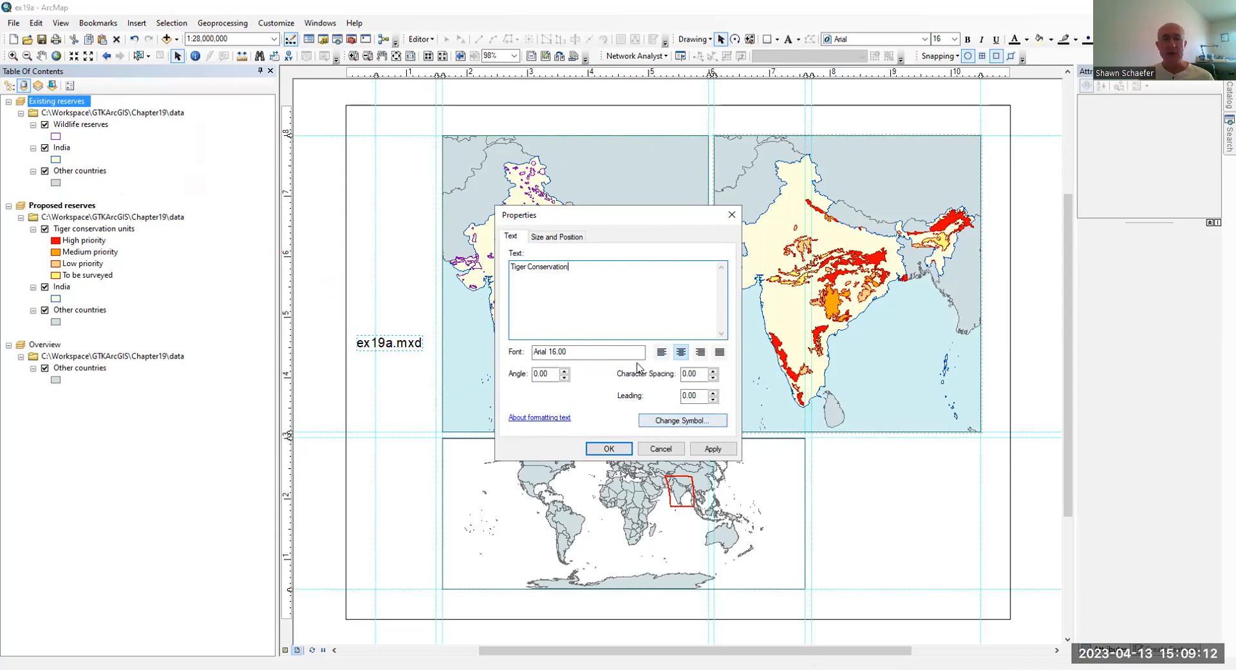
drag(627, 353, 551, 341)
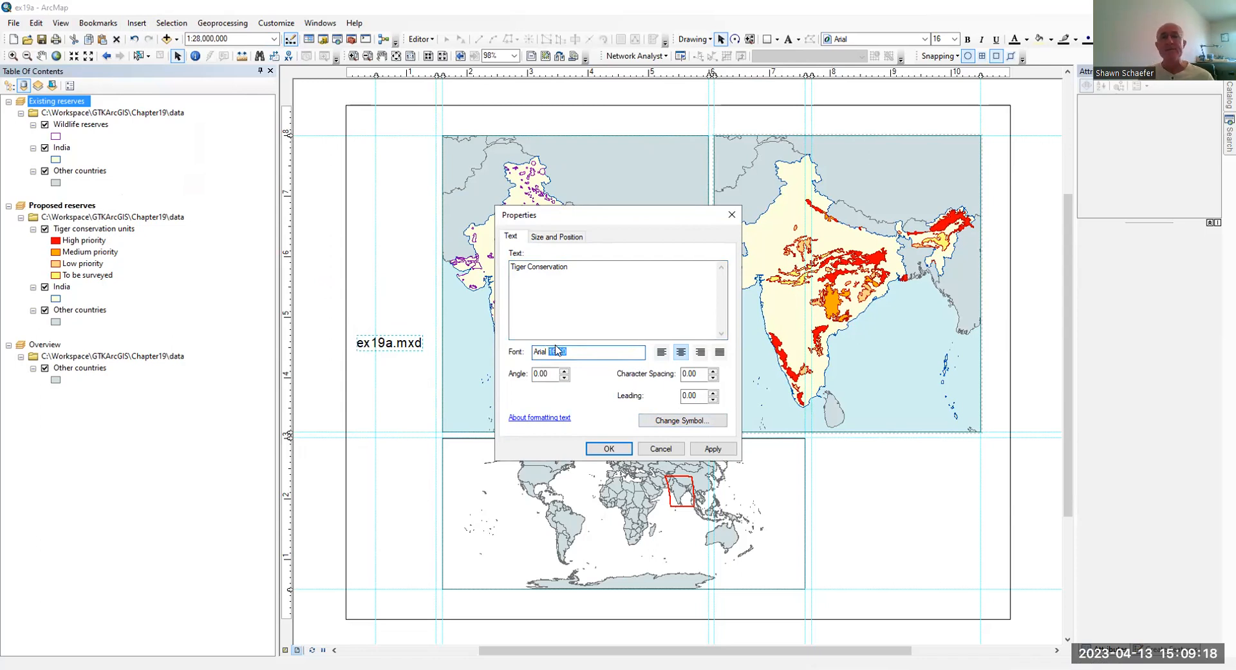
click(610, 451)
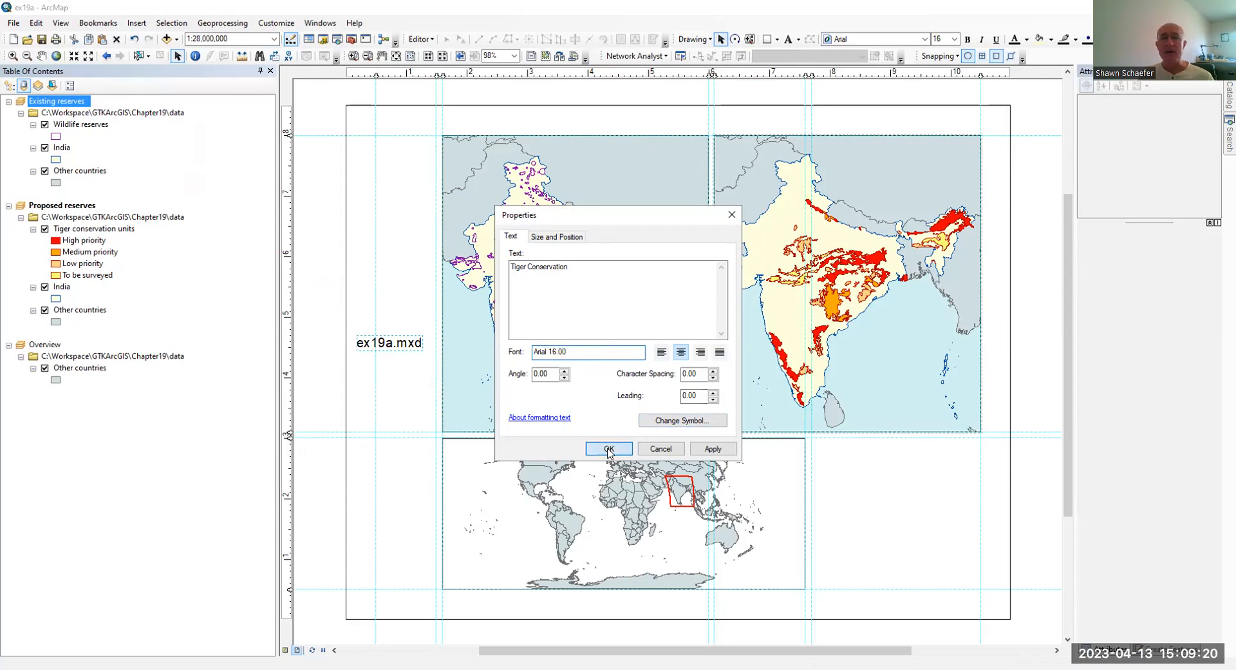
Set the "Tiger Conservation" title's font size to 62 and move it over the maps' lower part, snapped to the leftmost vertical guide.
click(953, 39)
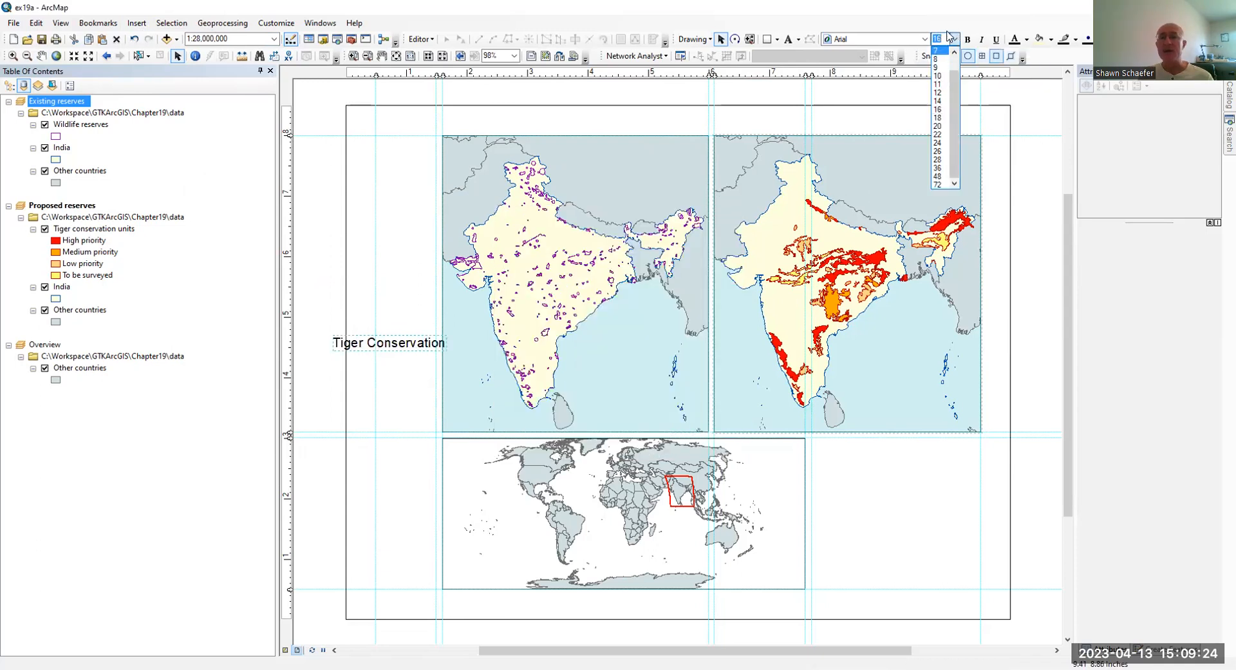
click(947, 36)
text(6)
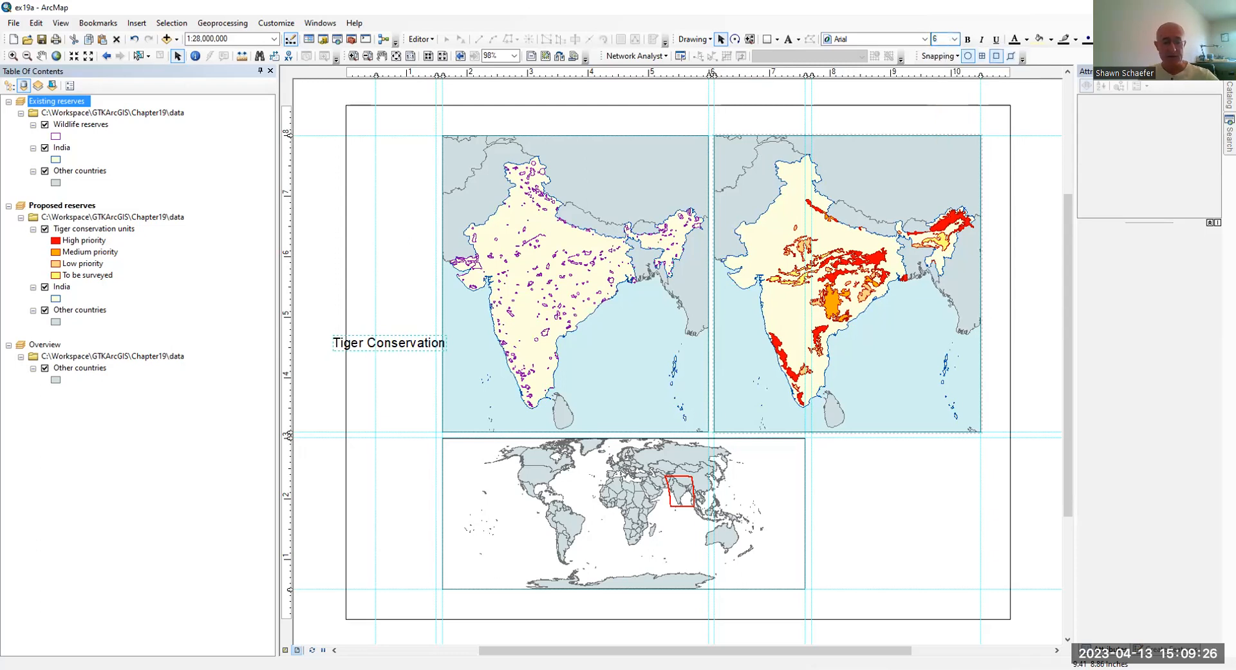
text(2)
key(Return)
drag(446, 338, 720, 360)
drag(501, 394, 474, 388)
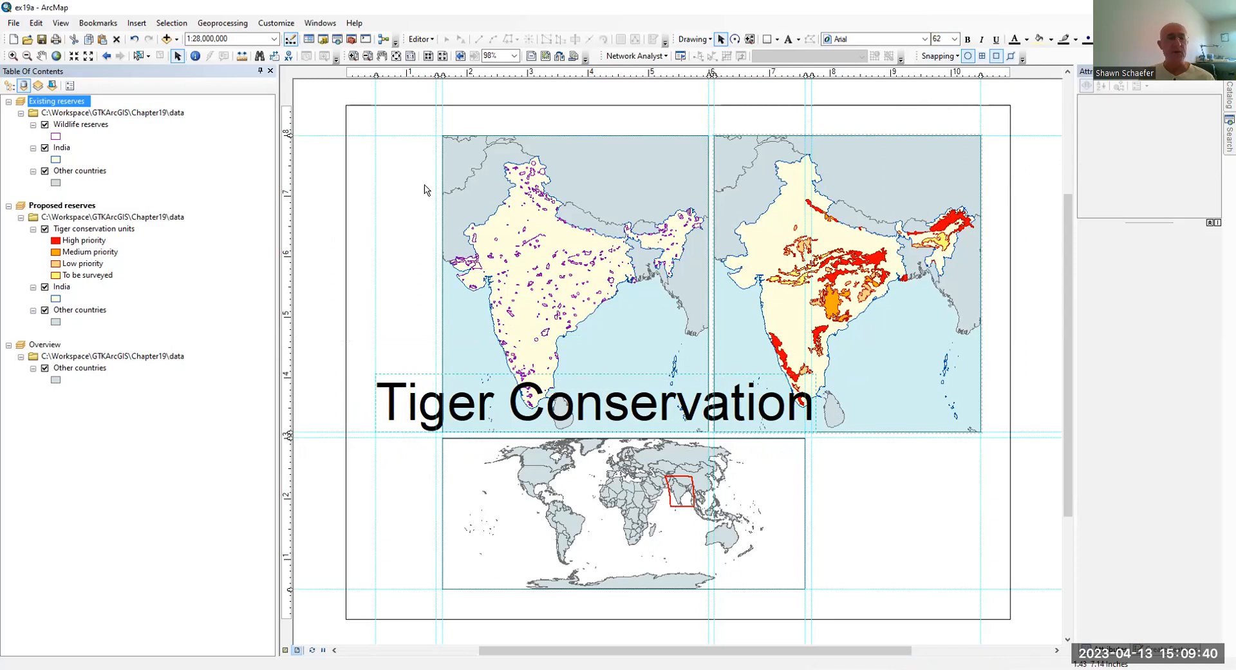
Insert a second title above "Tiger Conservation" with the text "an assessment of critical habitat in India".
click(136, 23)
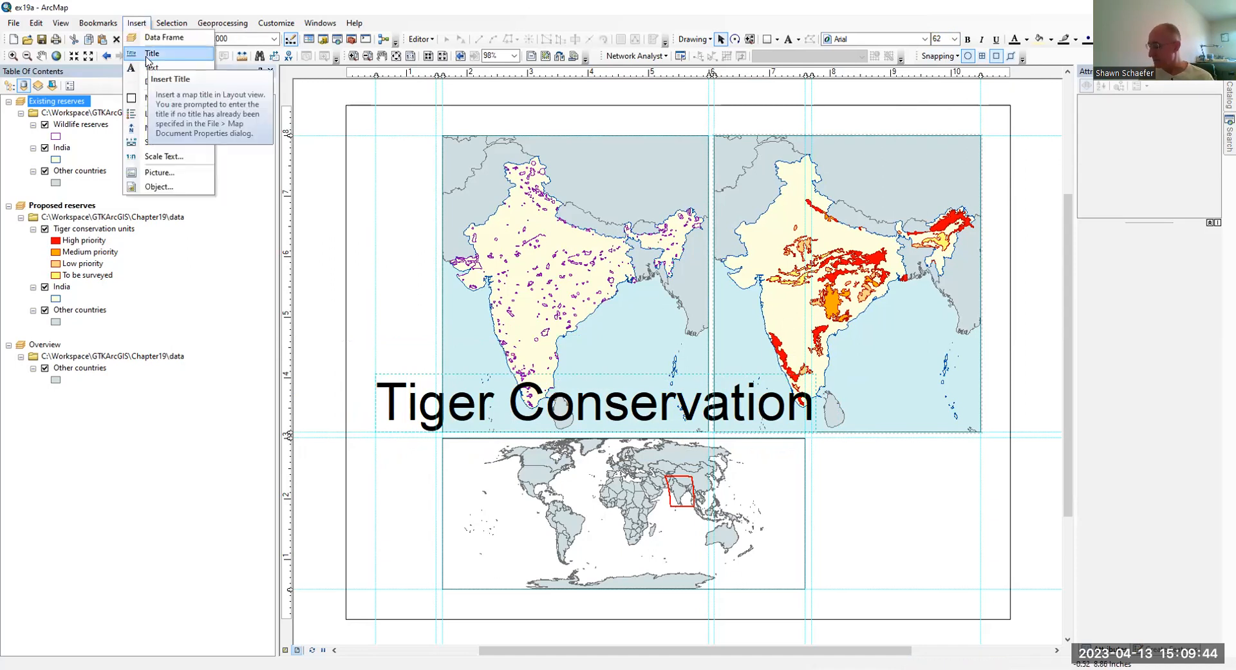
click(152, 53)
drag(656, 154, 394, 259)
double_click(394, 259)
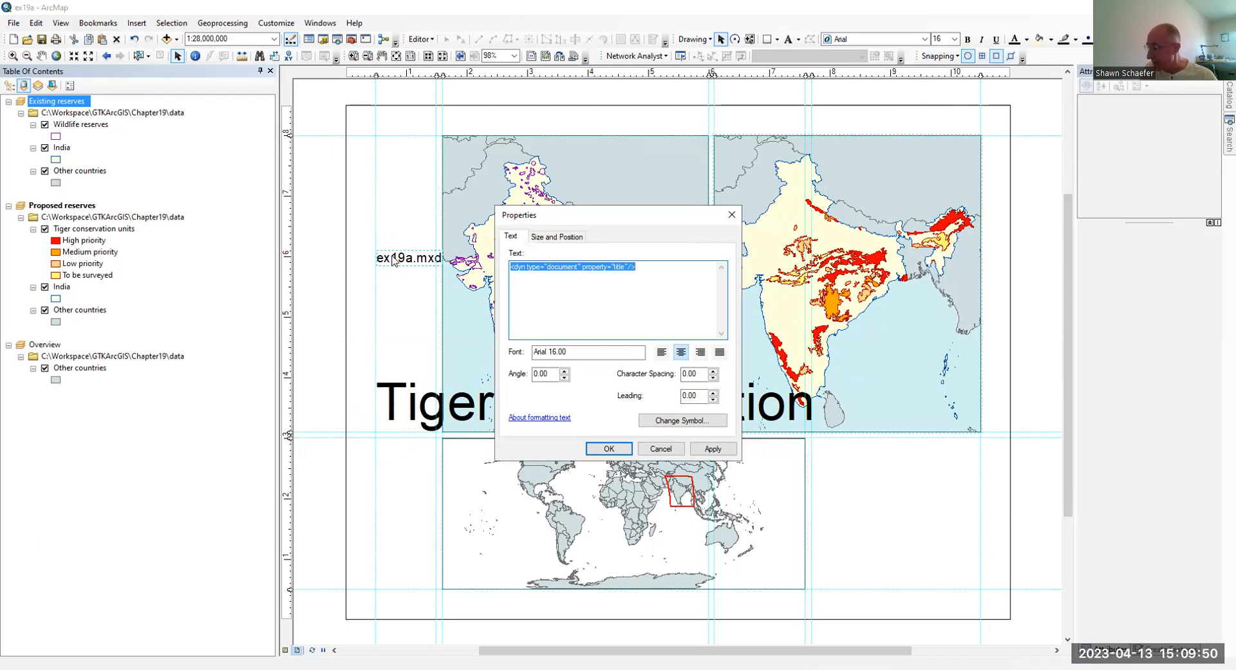
text(an assessment of critical ha)
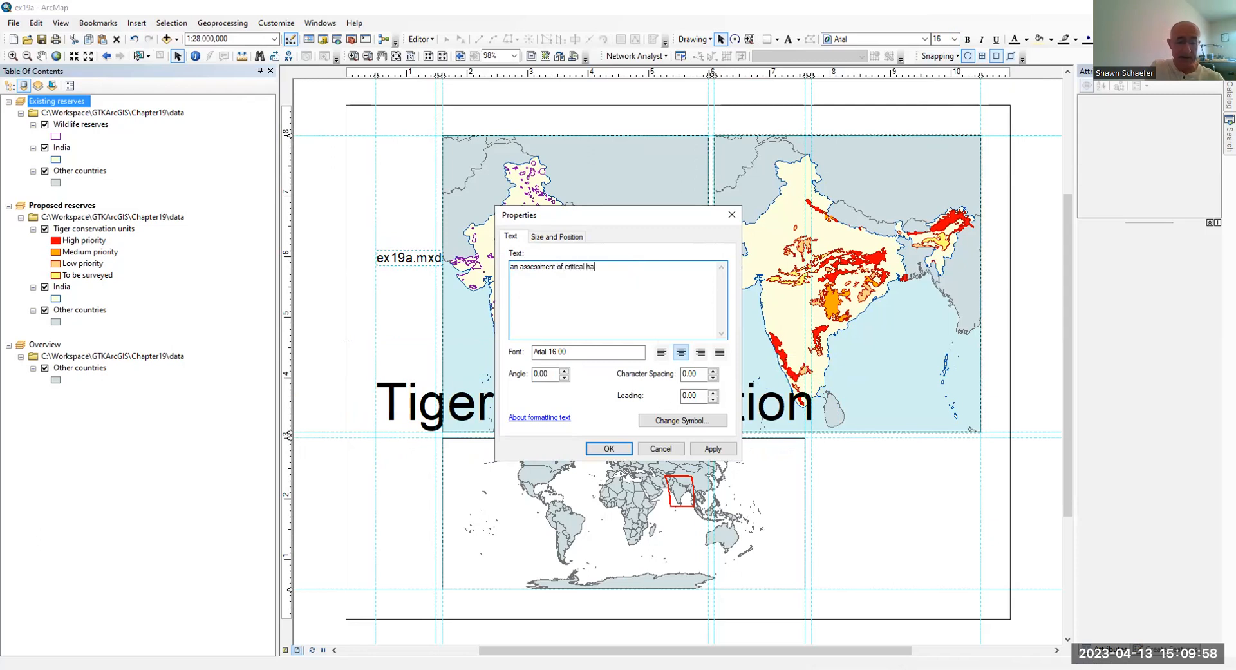
text(n India)
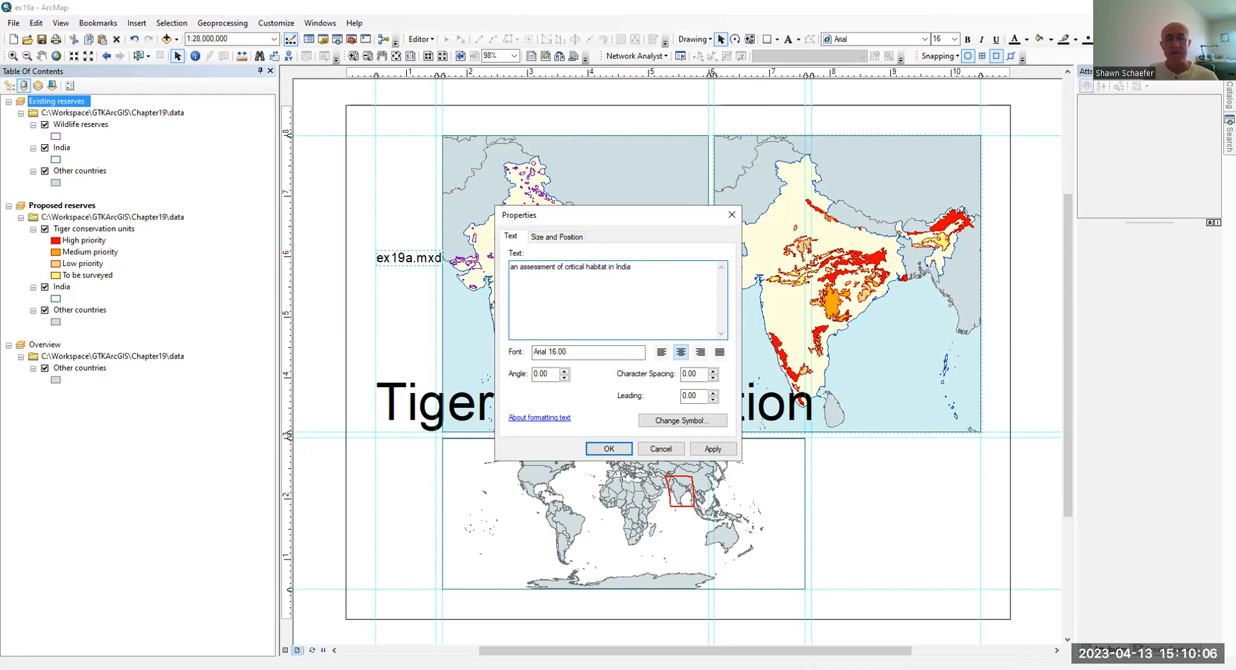
click(606, 446)
Move the subtitle over the Existing reserves map and format it as 22-point italic.
drag(451, 258, 569, 306)
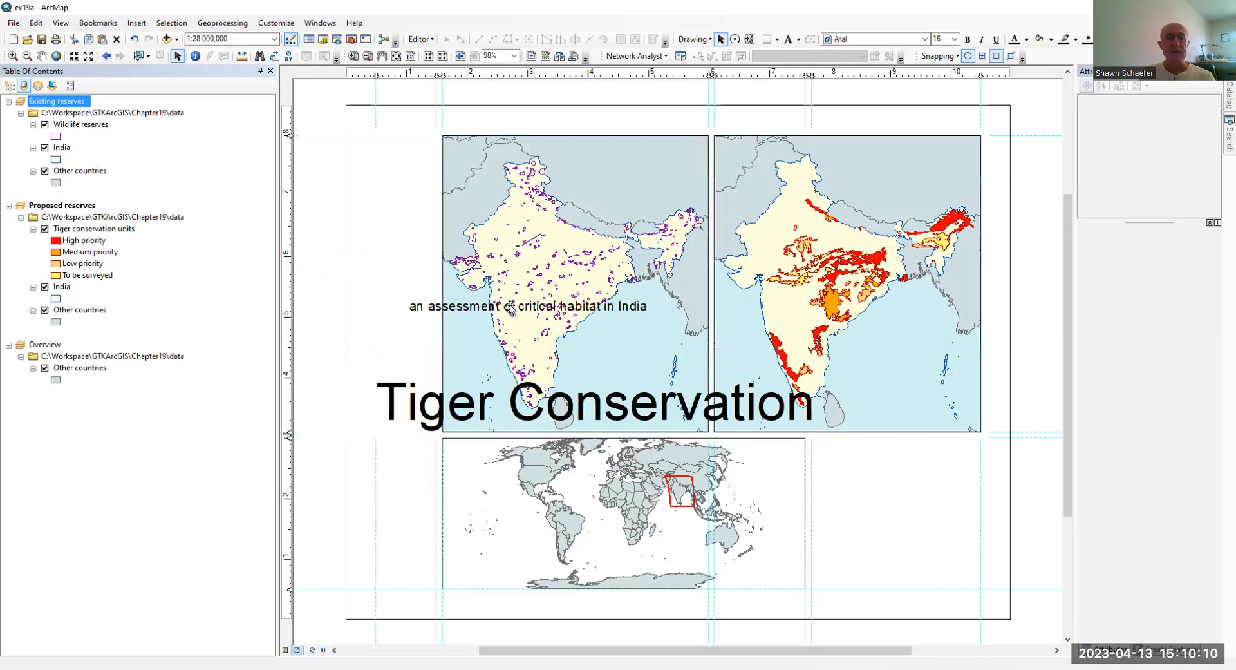
click(952, 41)
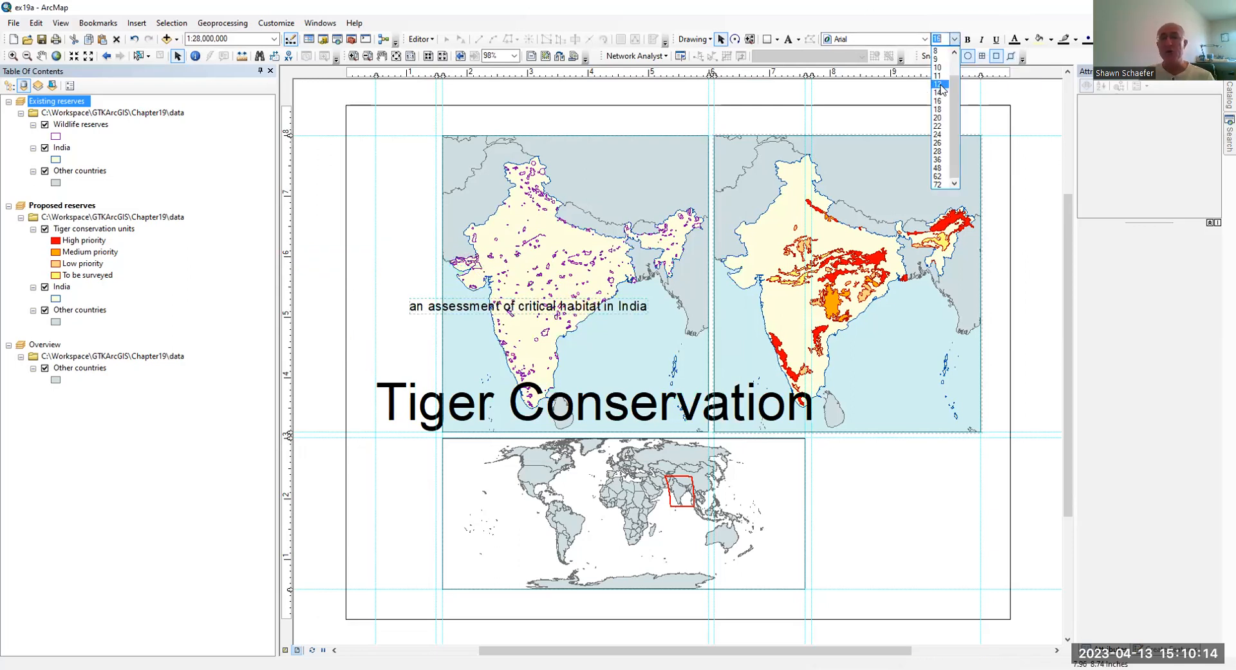
click(938, 126)
click(982, 39)
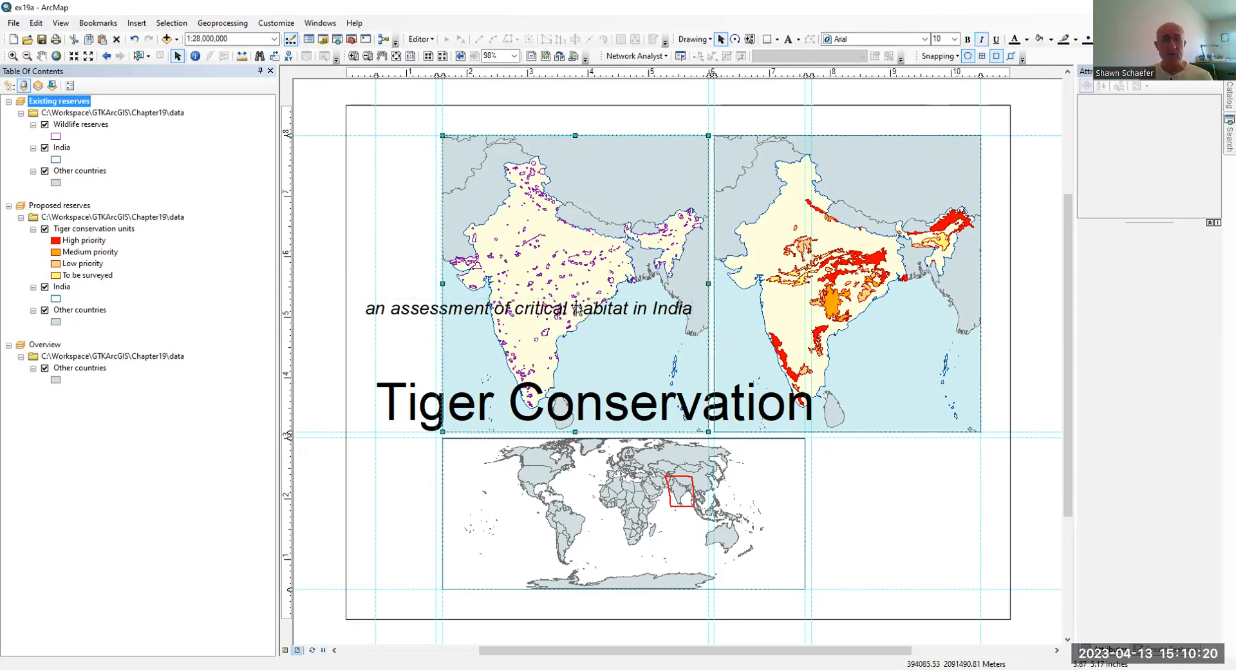
Place the italic subtitle directly beneath the "Tiger Conservation" title and shift the title slightly to the left.
click(589, 316)
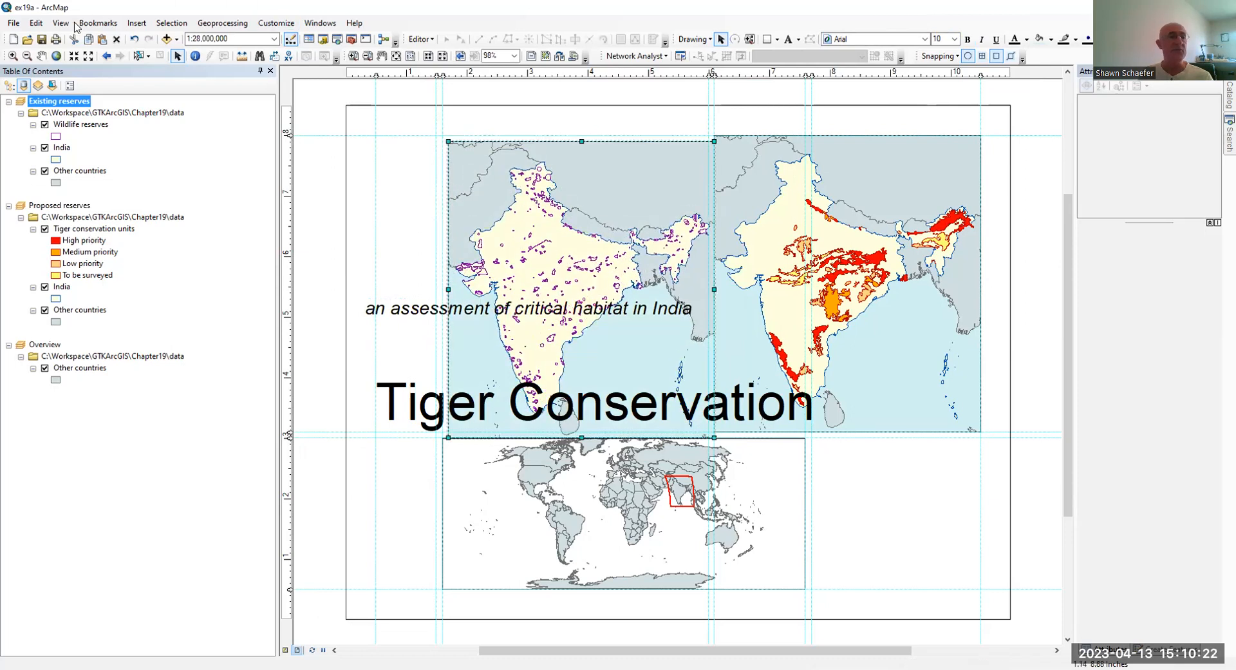
click(133, 39)
drag(394, 314, 451, 383)
drag(450, 383, 456, 378)
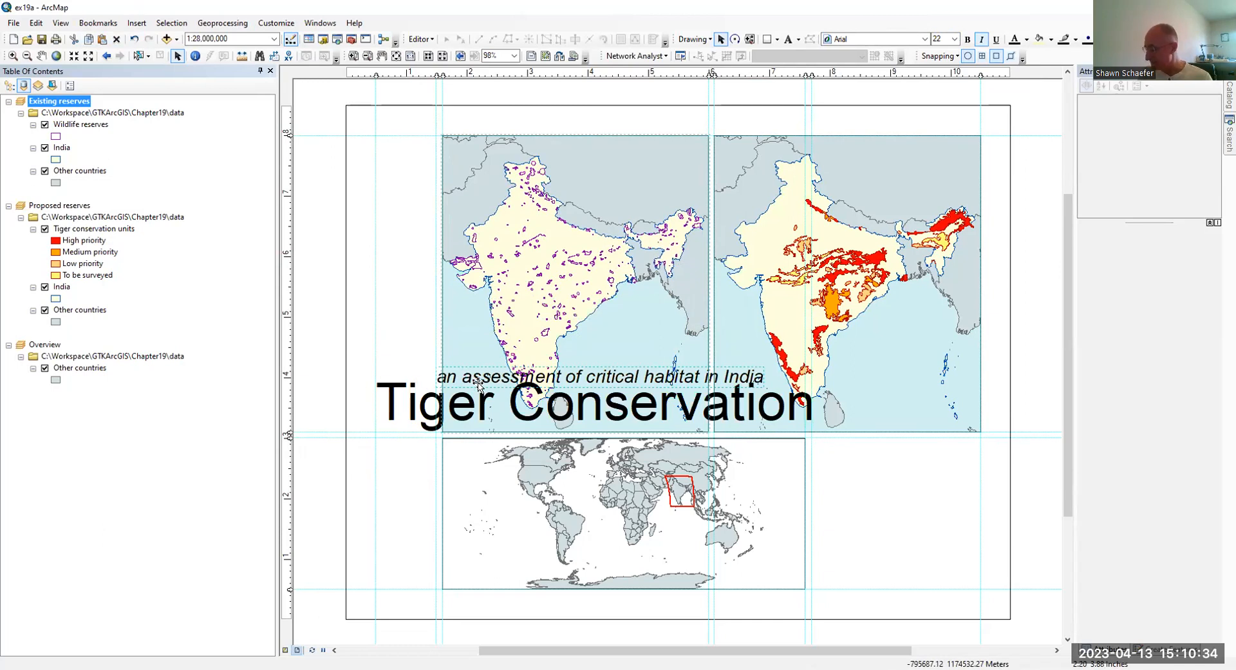
drag(478, 385, 492, 441)
click(417, 411)
drag(418, 410, 408, 410)
click(417, 470)
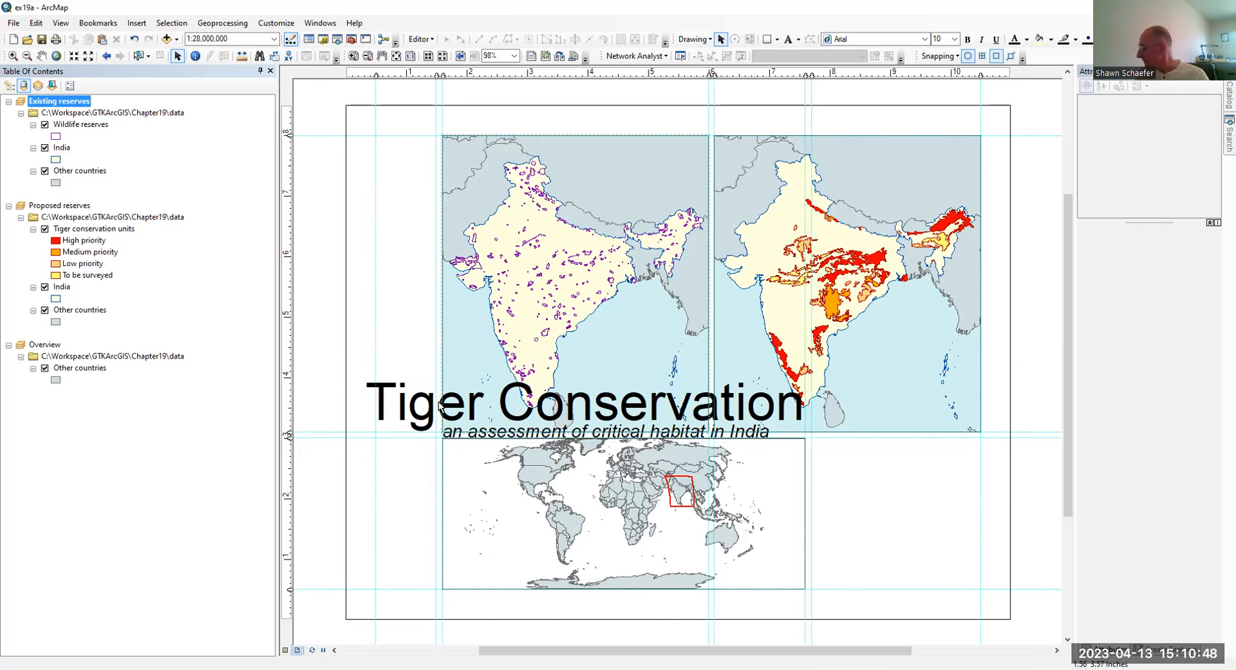
Group the "Tiger Conservation" title with its subtitle and move the group up and slightly left over the maps.
click(407, 412)
shift+click(451, 432)
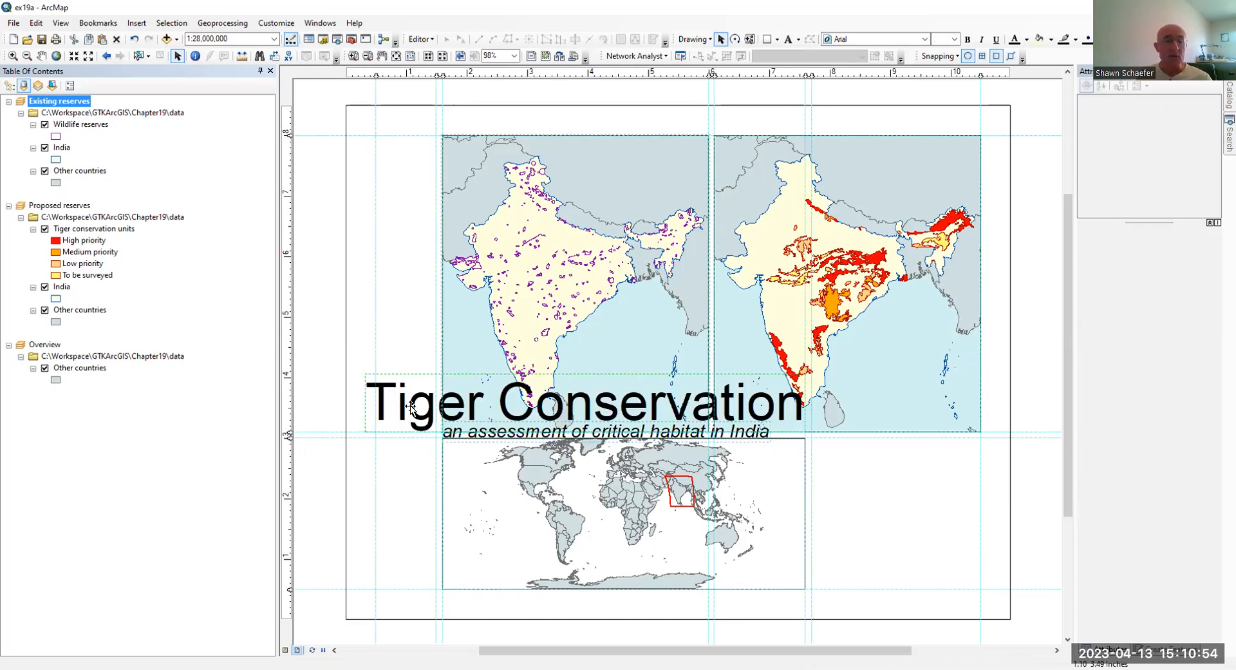
drag(411, 407, 394, 376)
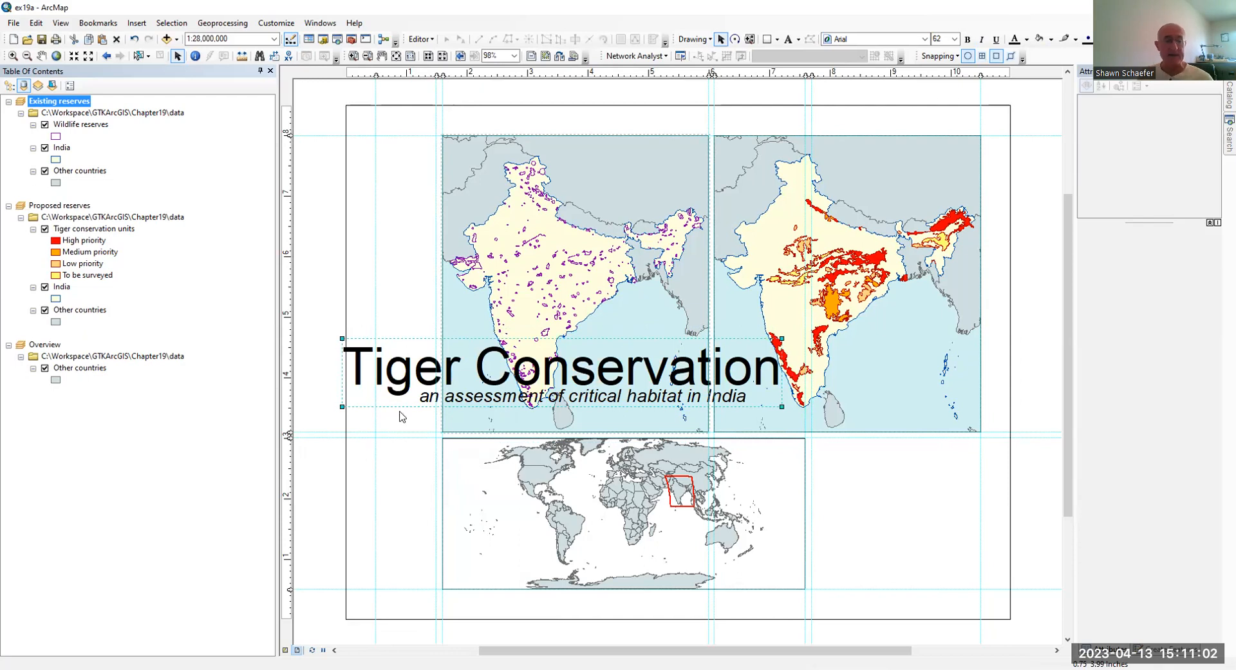
Rotate the title group 90 degrees counter-clockwise and move it into the page strip left of the data frames, snapped to the guides.
right_click(392, 379)
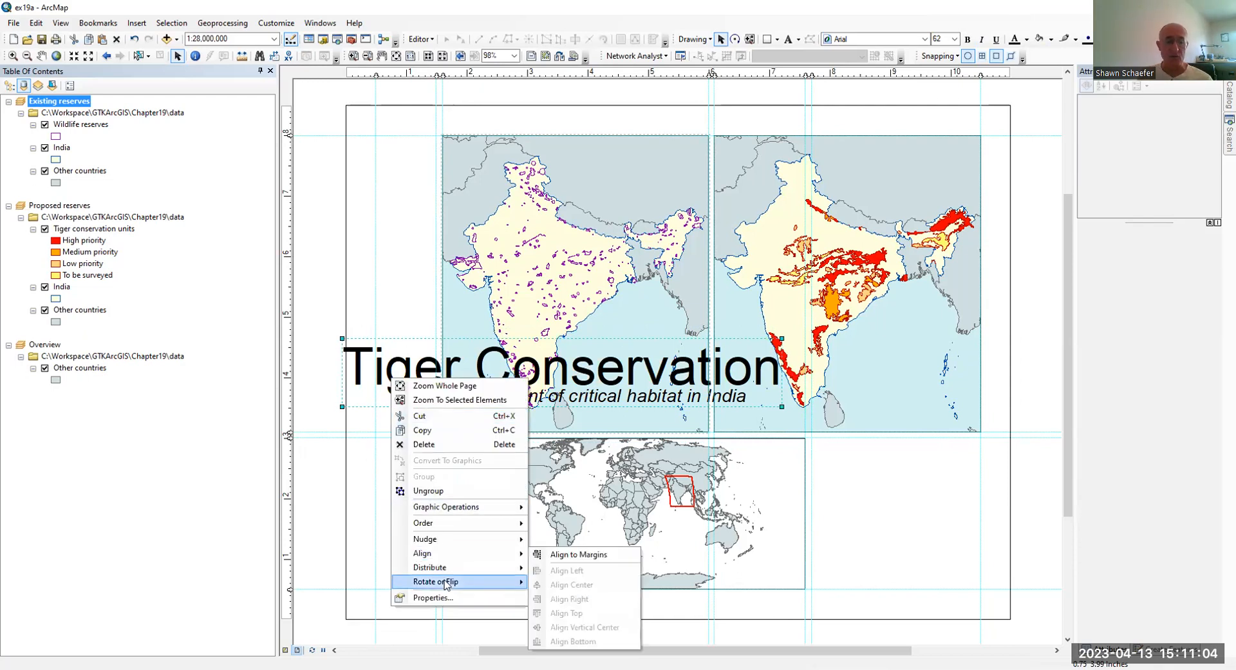
mouse_move(445, 581)
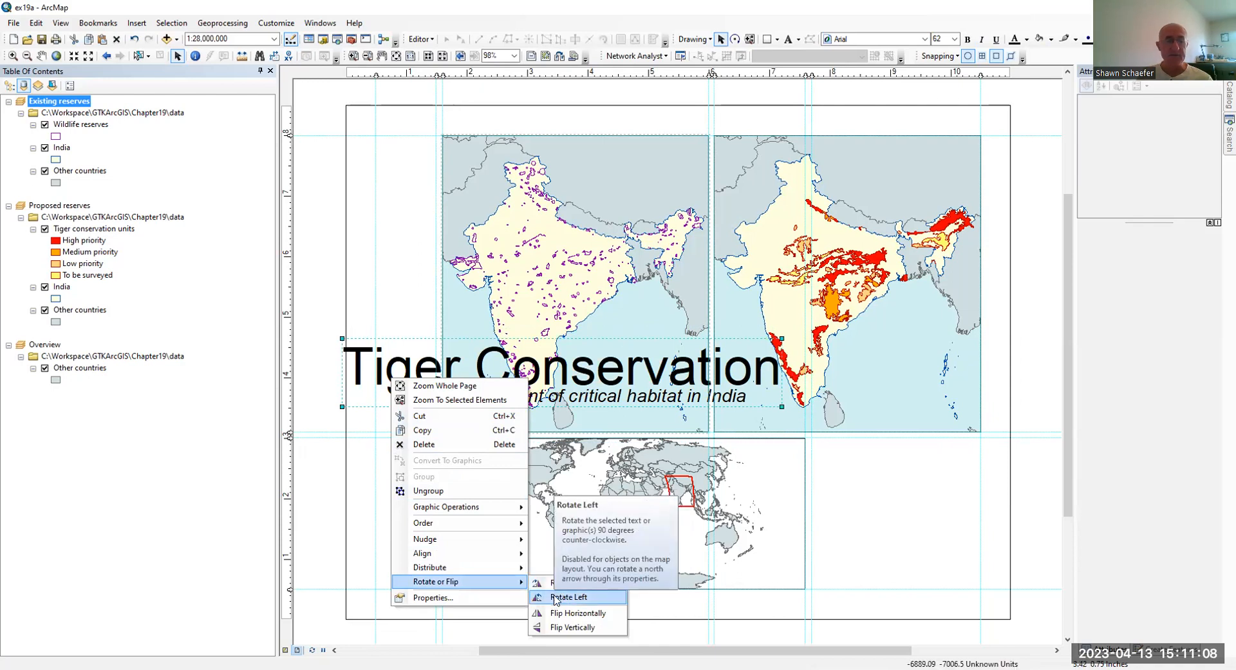
click(557, 597)
drag(555, 422, 407, 433)
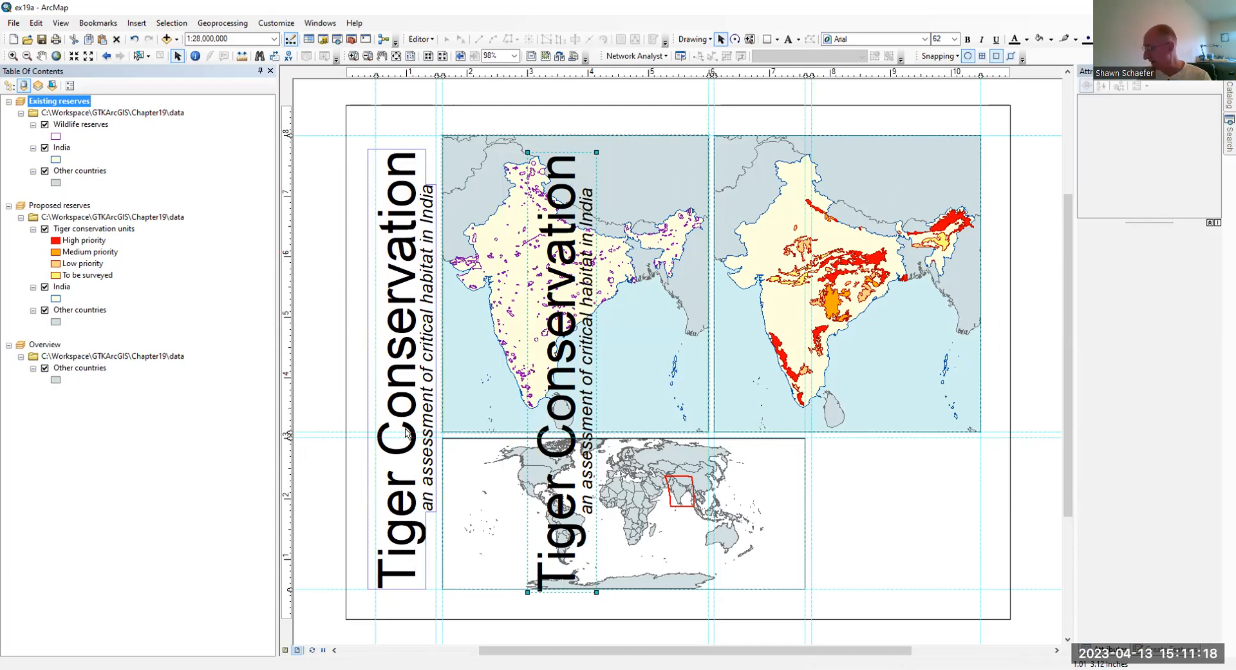
drag(406, 432, 405, 431)
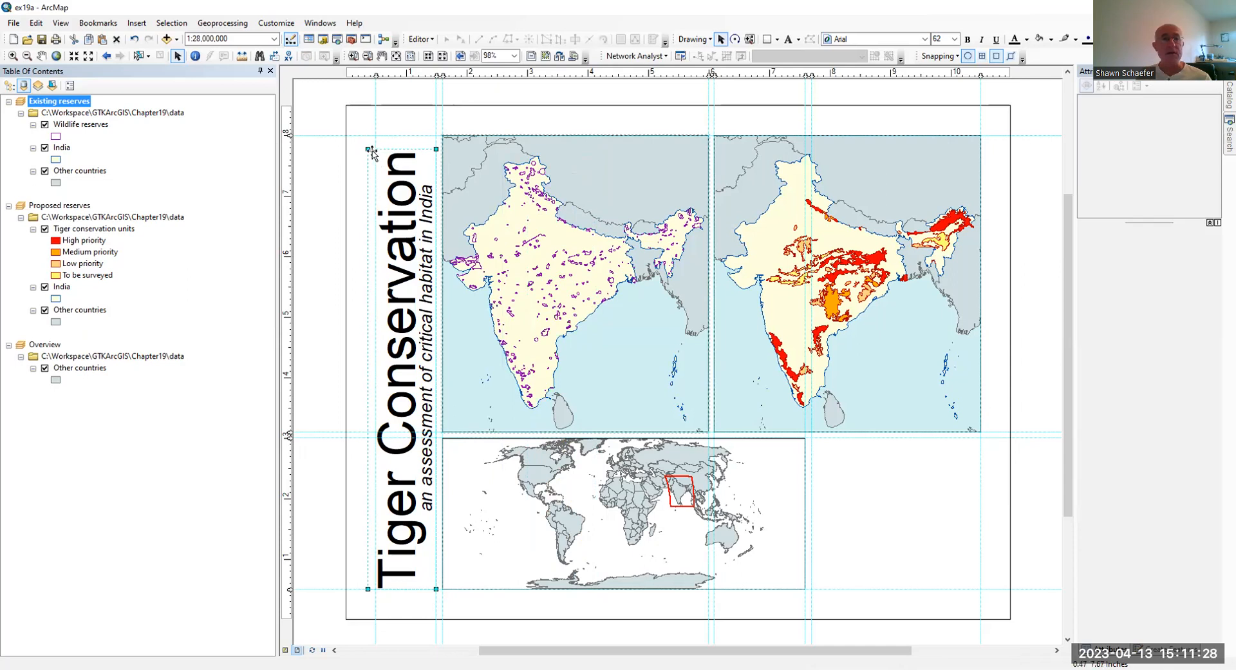
Resize and reposition the vertical title group so it spans the full height between the uppermost and lowest horizontal guides.
drag(369, 148, 382, 133)
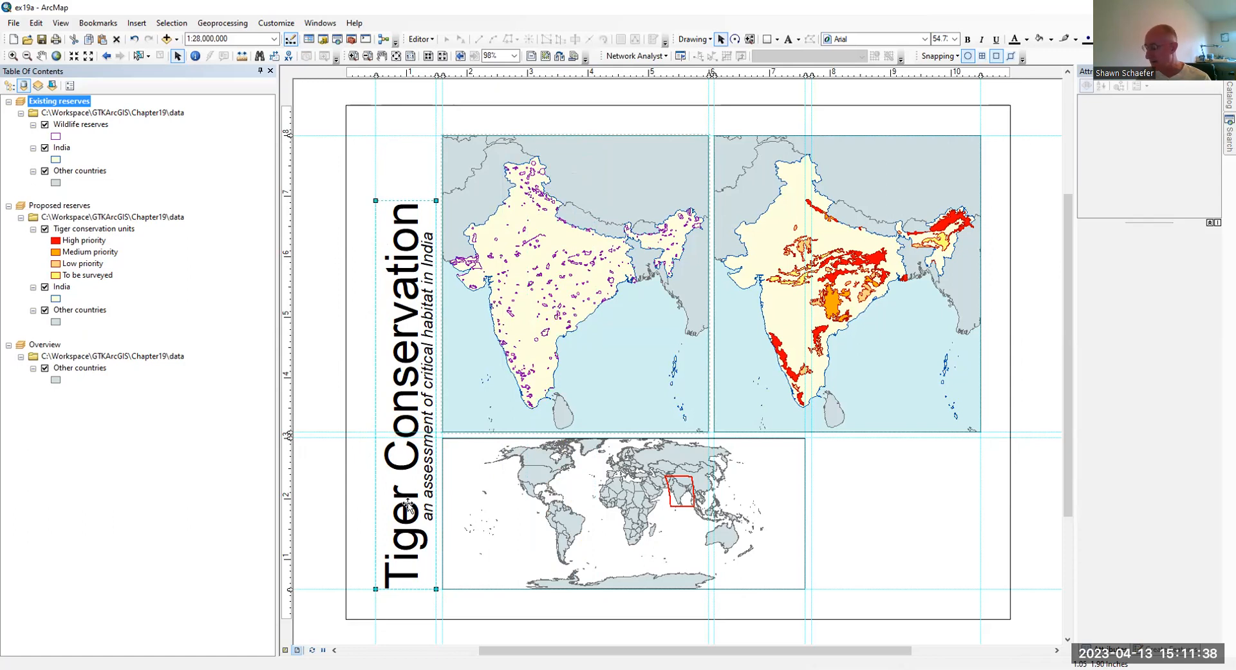
drag(407, 505, 402, 448)
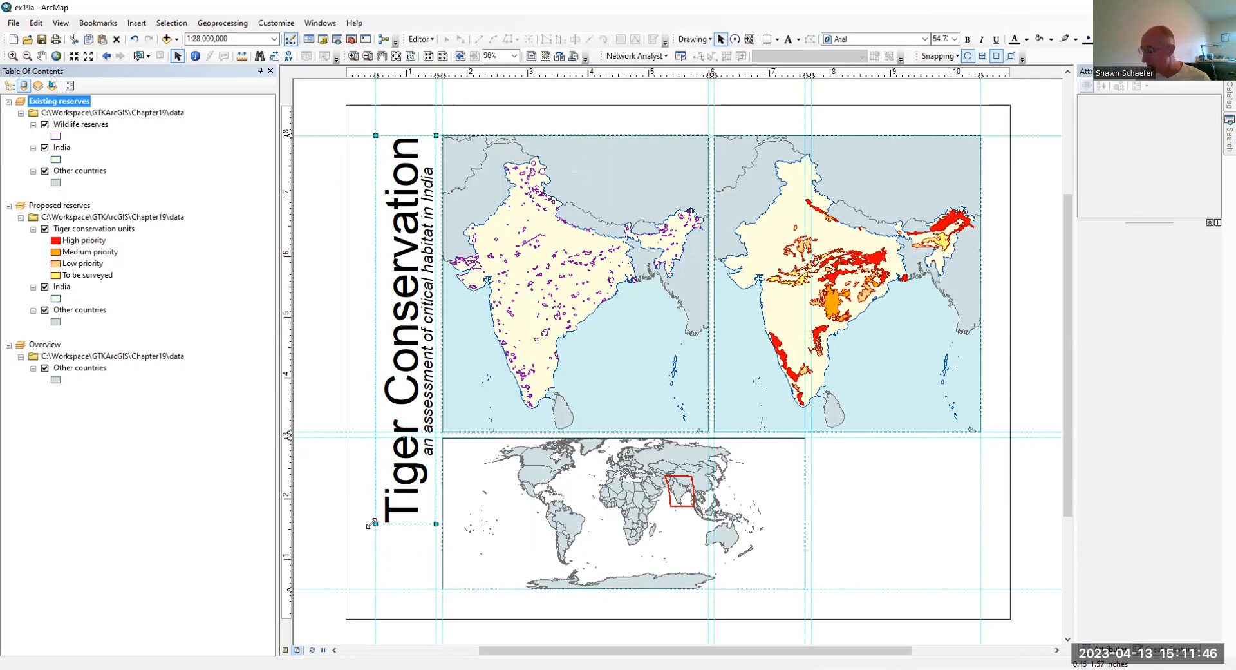
drag(372, 523, 339, 584)
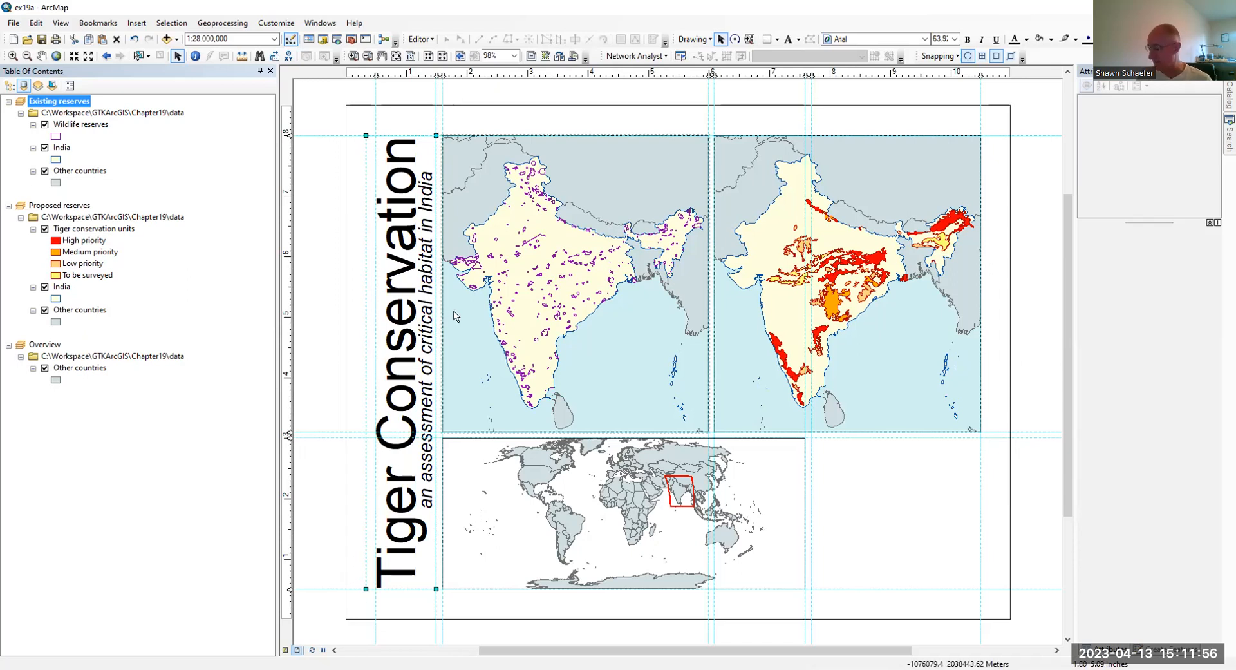
Draw a rectangle 1 in wide and 7.5 in high over the vertical title, snapped to the surrounding guides.
click(766, 41)
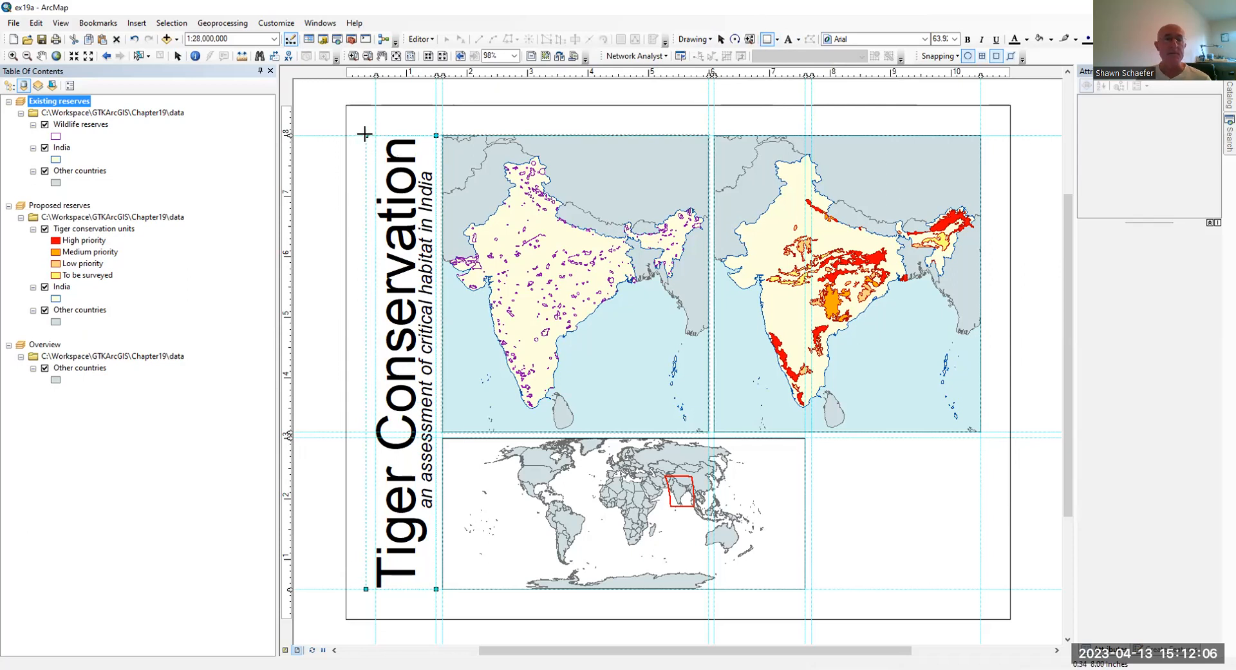
click(777, 39)
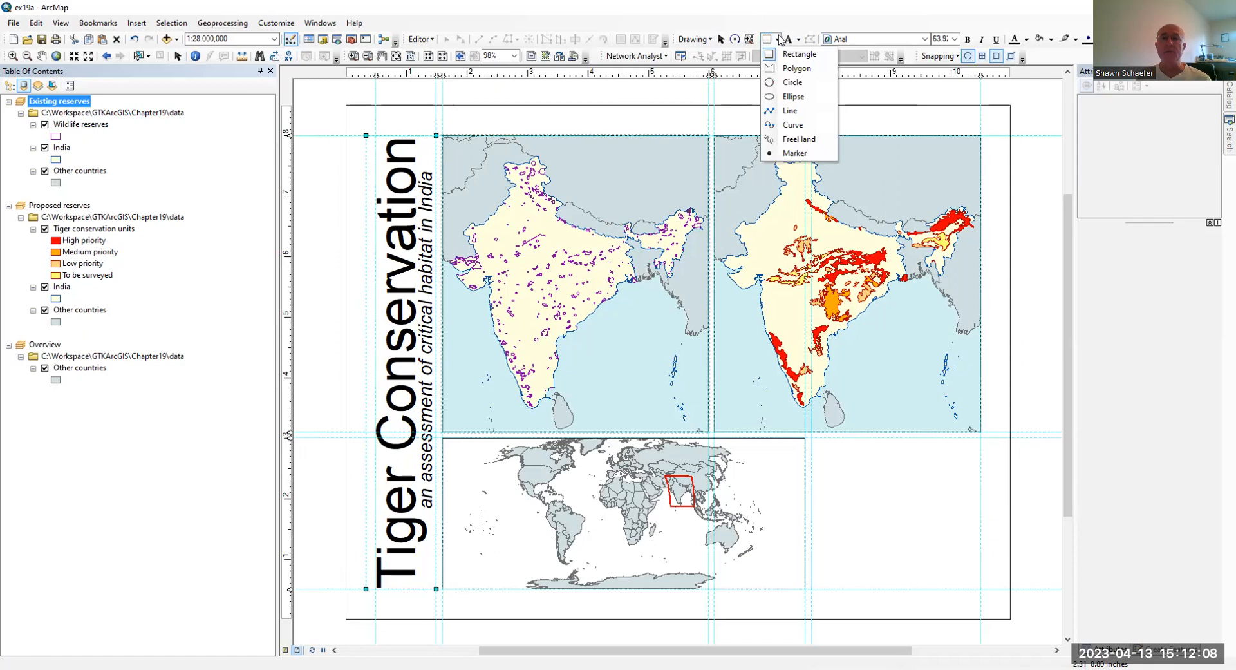
click(777, 56)
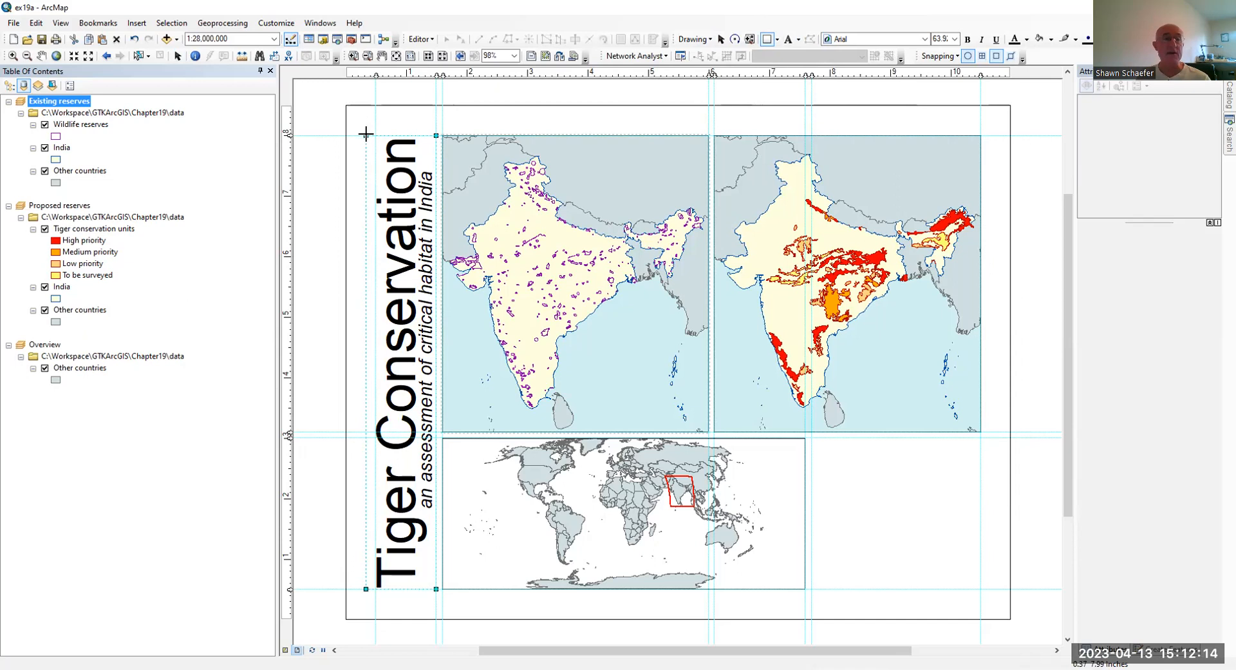
drag(364, 133, 437, 577)
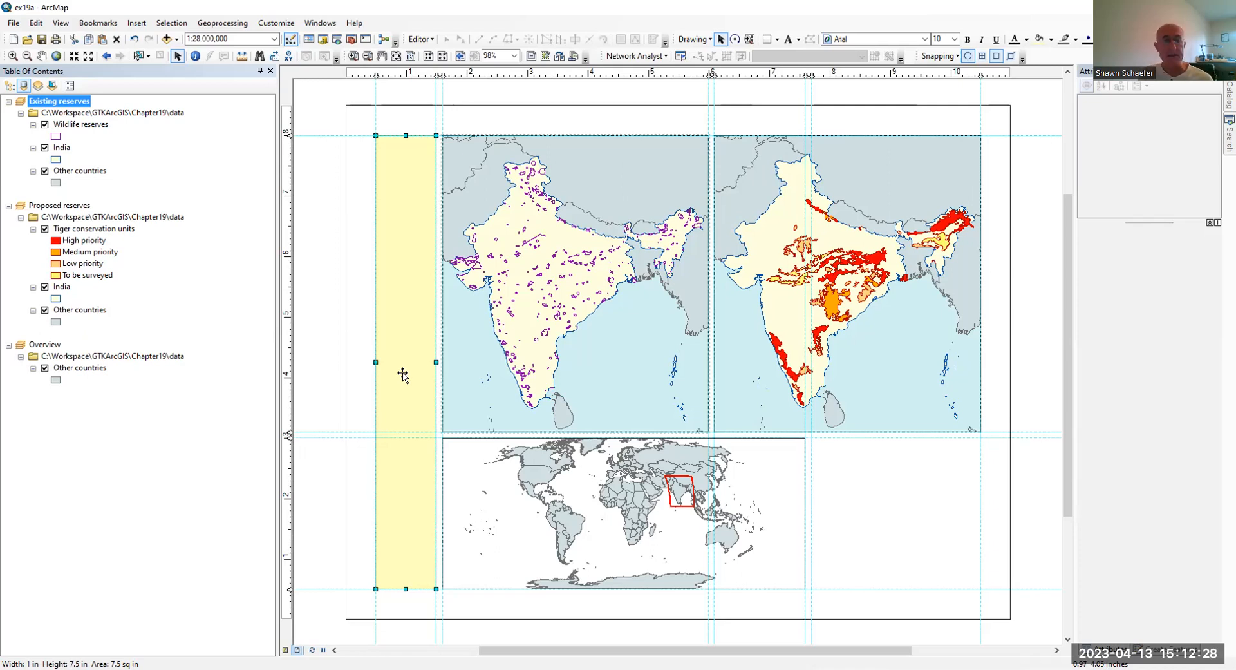
Set the new rectangle's fill color to RGB 176, 204, 204.
right_click(404, 376)
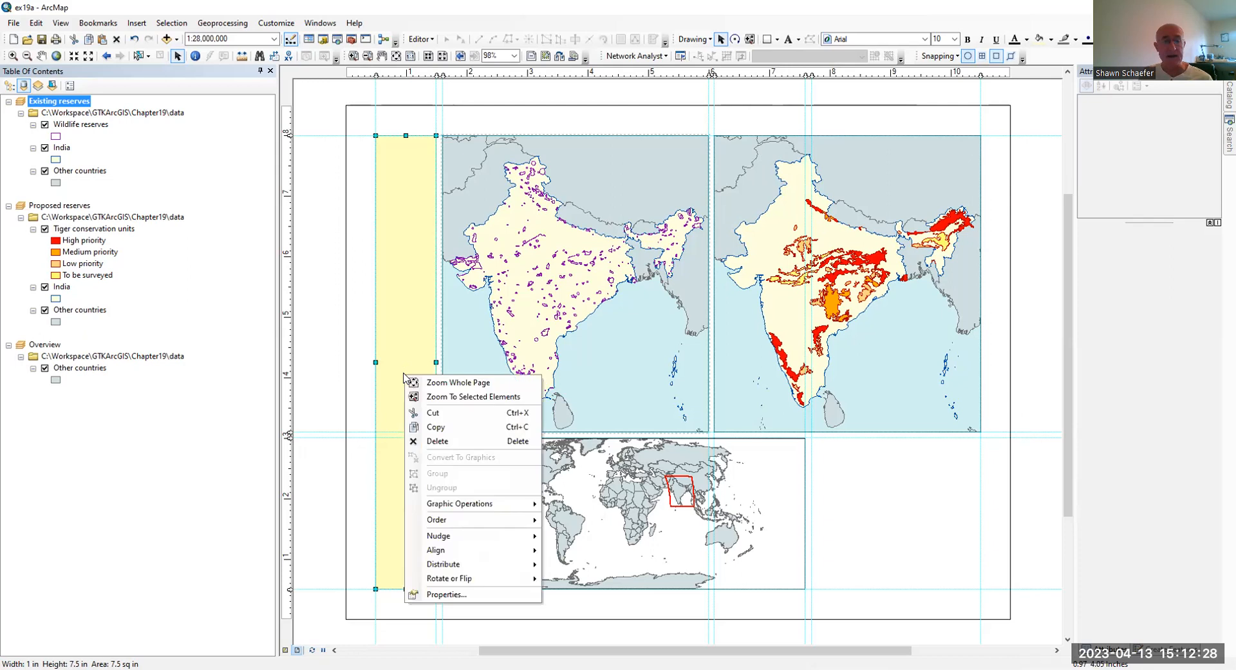
click(477, 597)
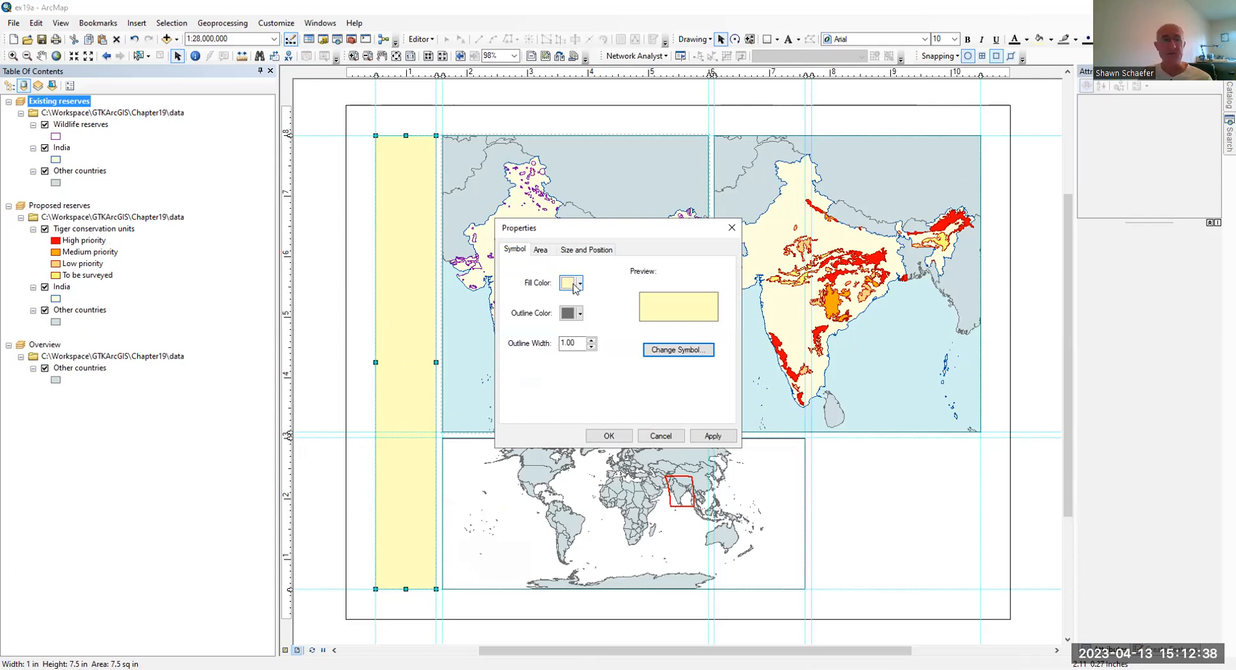
click(688, 304)
click(581, 284)
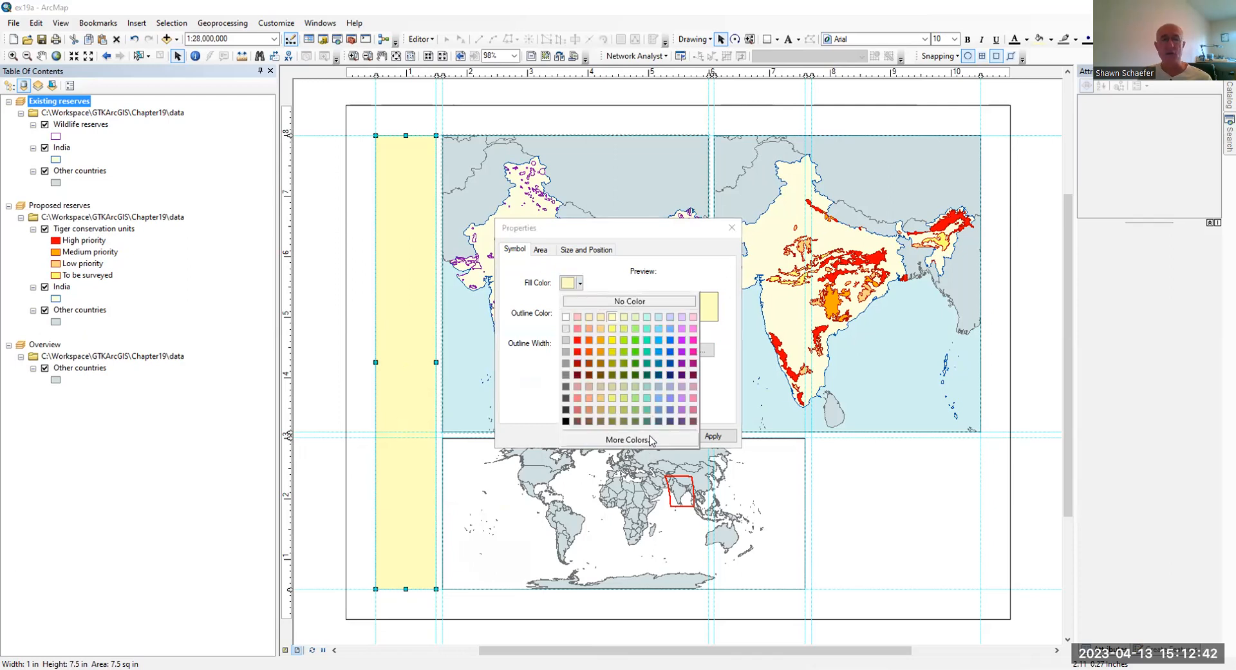
click(630, 439)
double_click(665, 315)
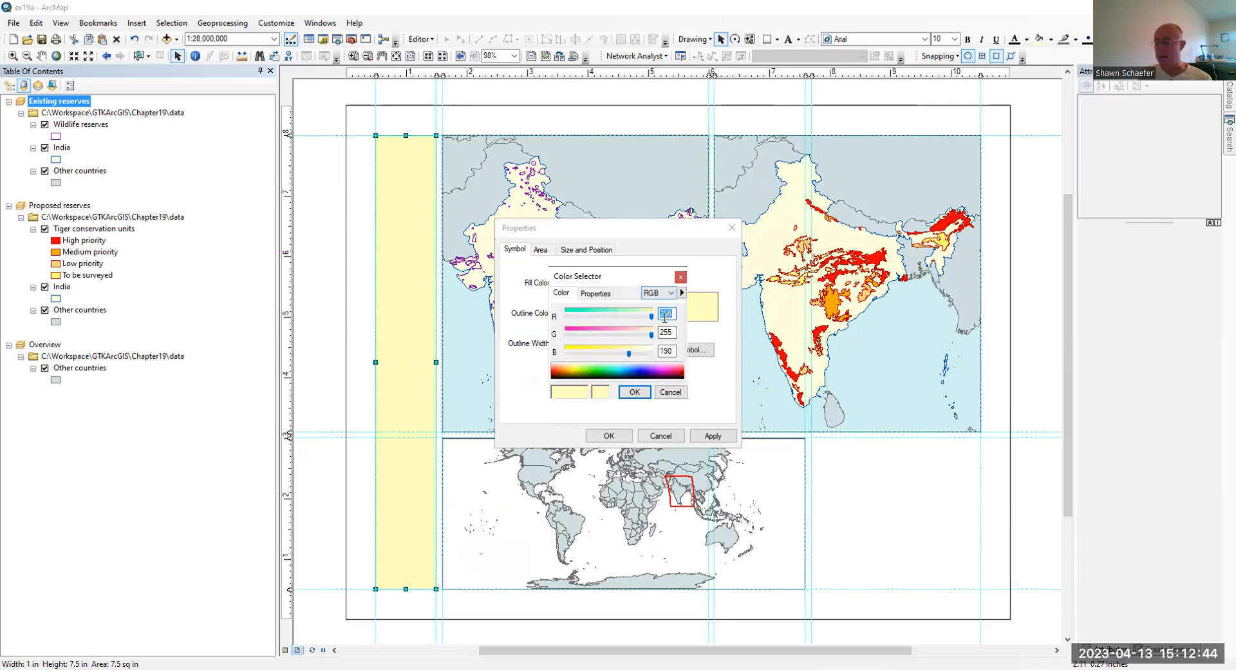
text(1)
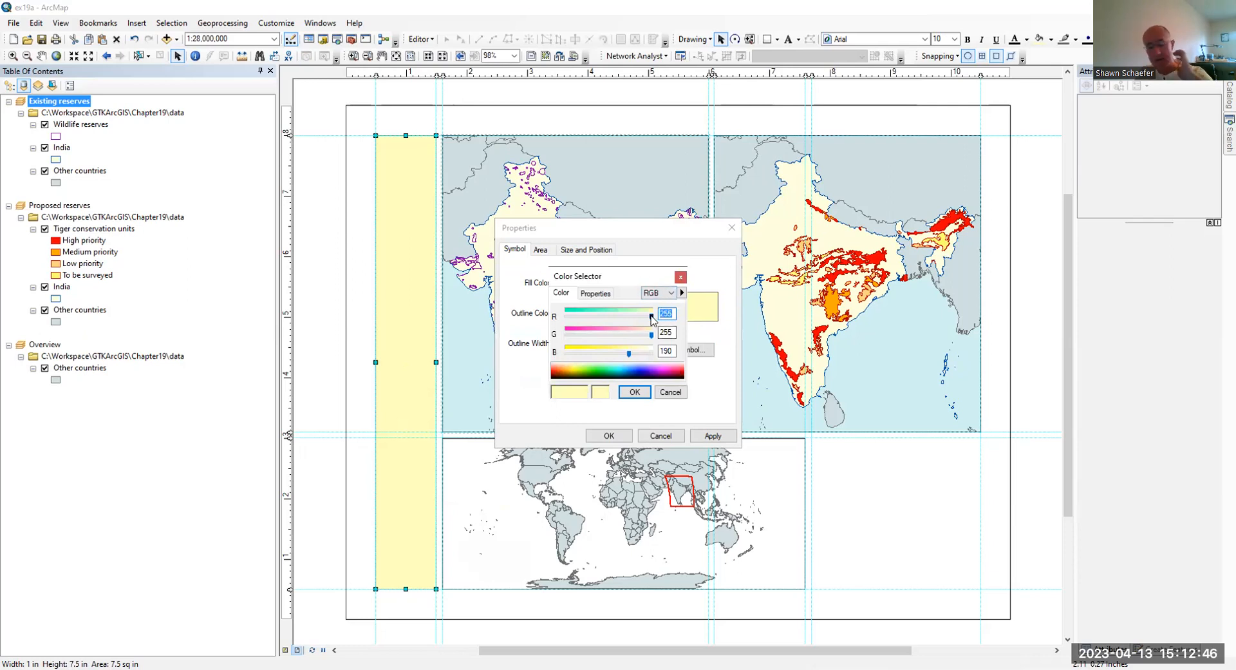
text(76)
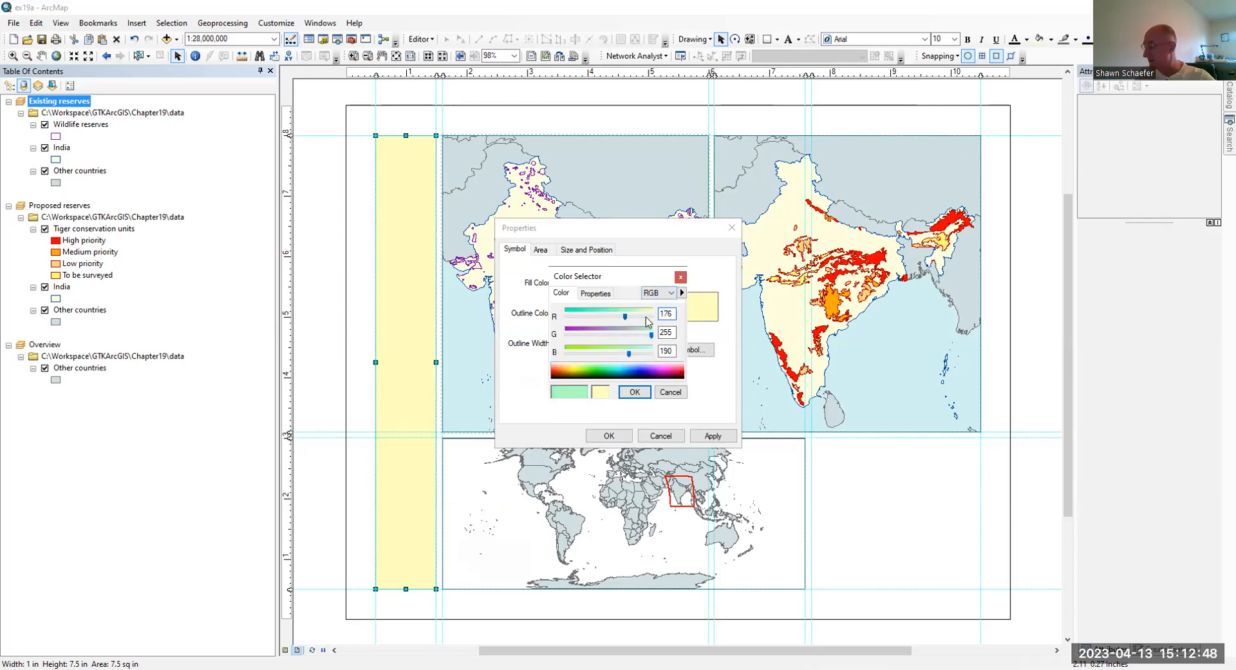
drag(672, 332, 618, 333)
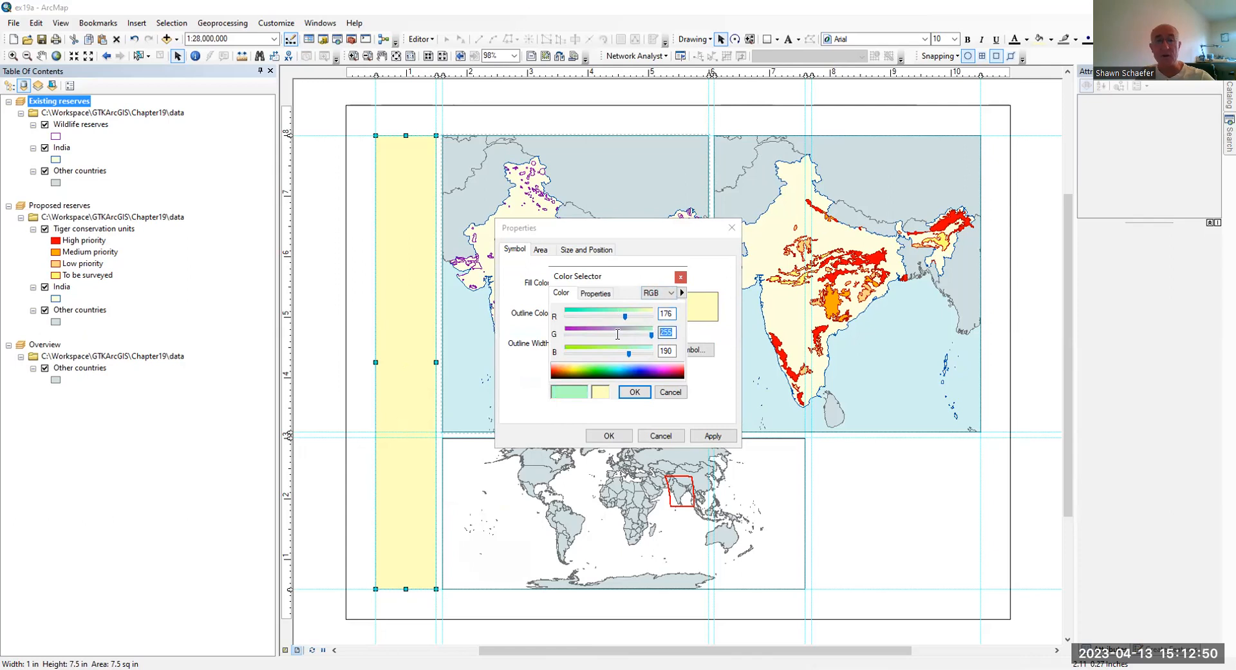
text(204)
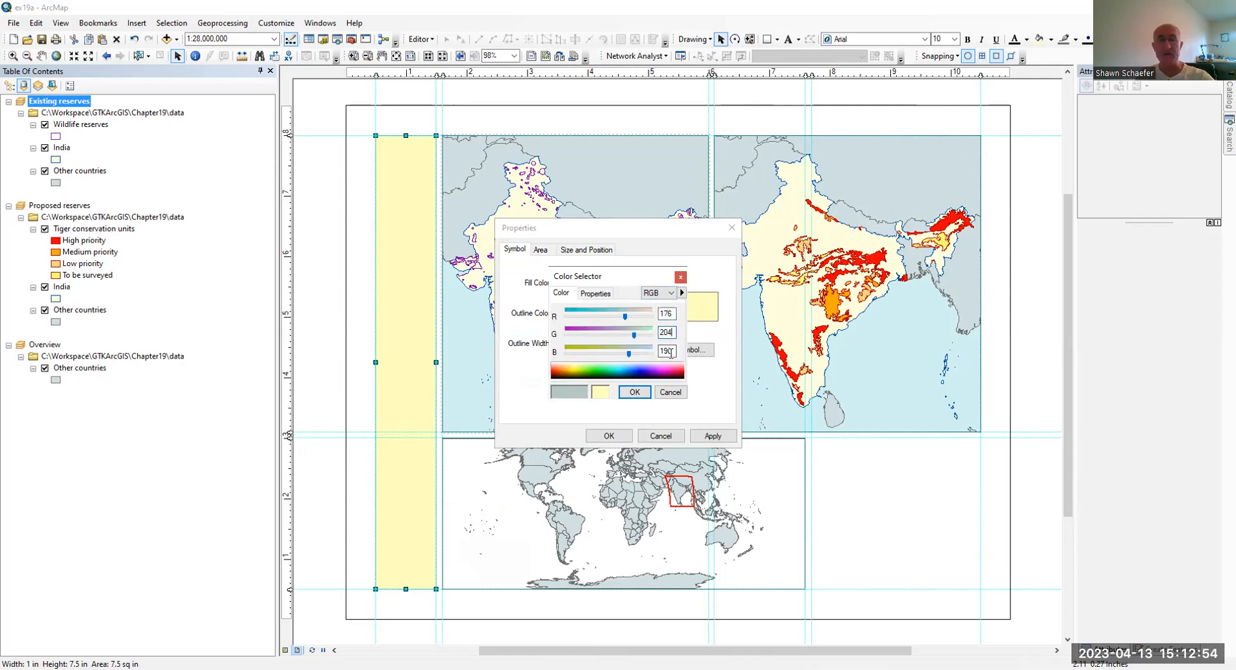
double_click(670, 351)
text(20)
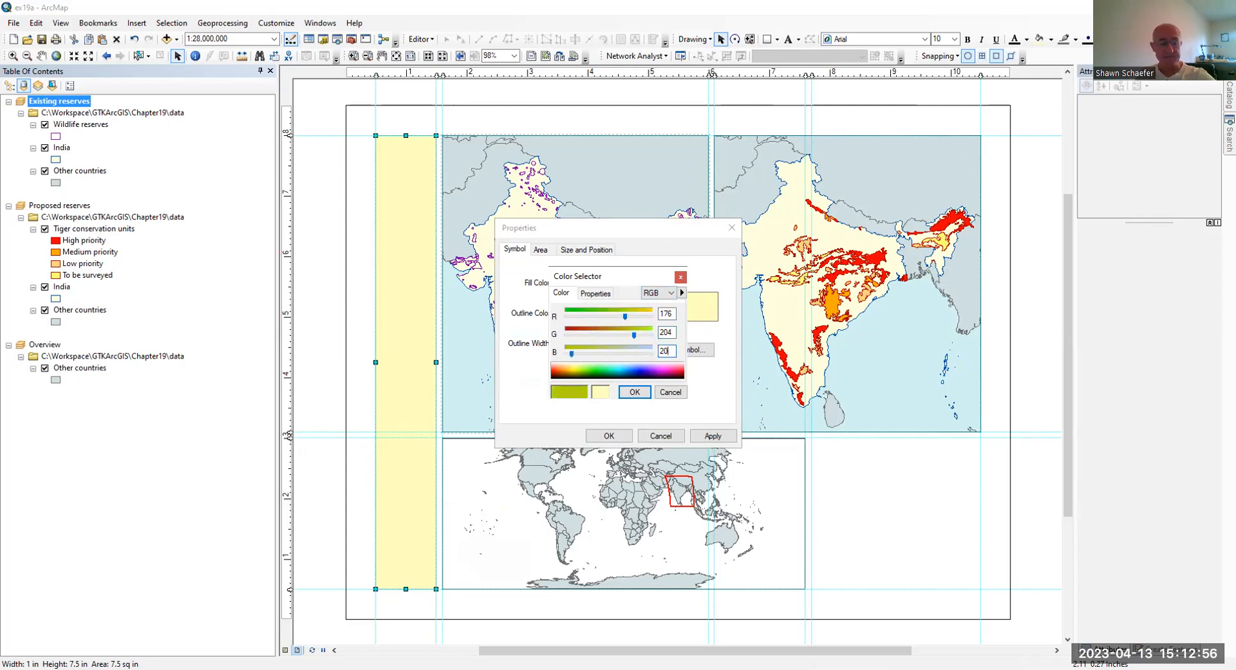
text(4)
click(633, 394)
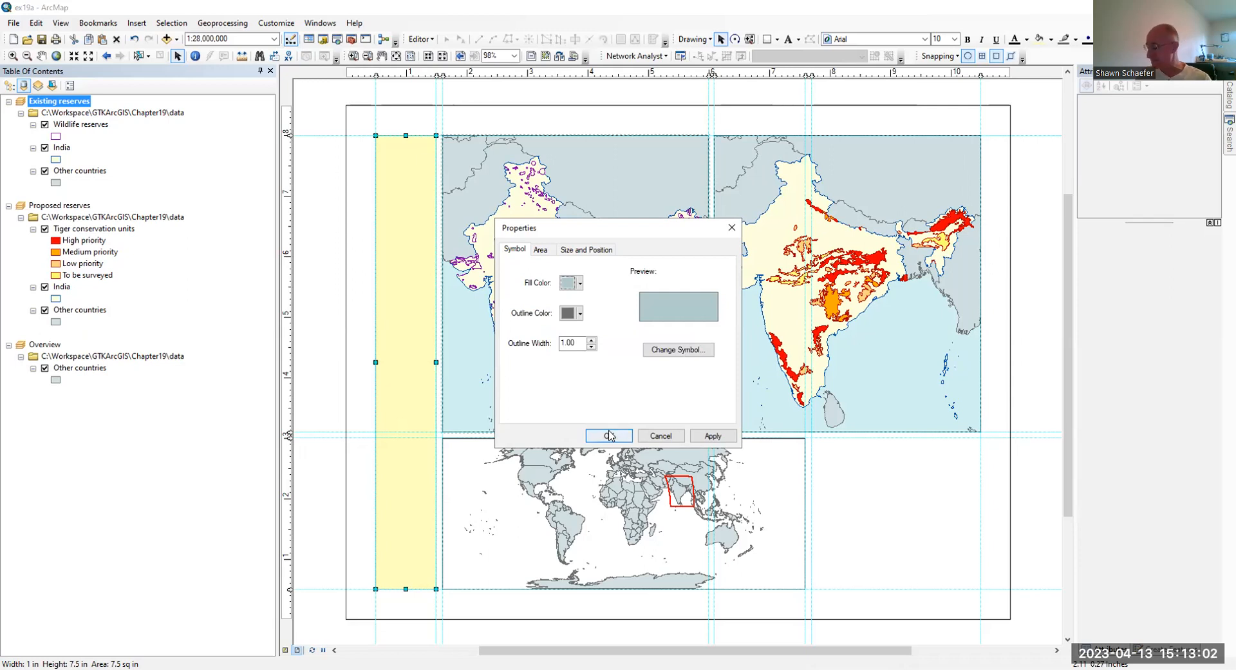
click(610, 436)
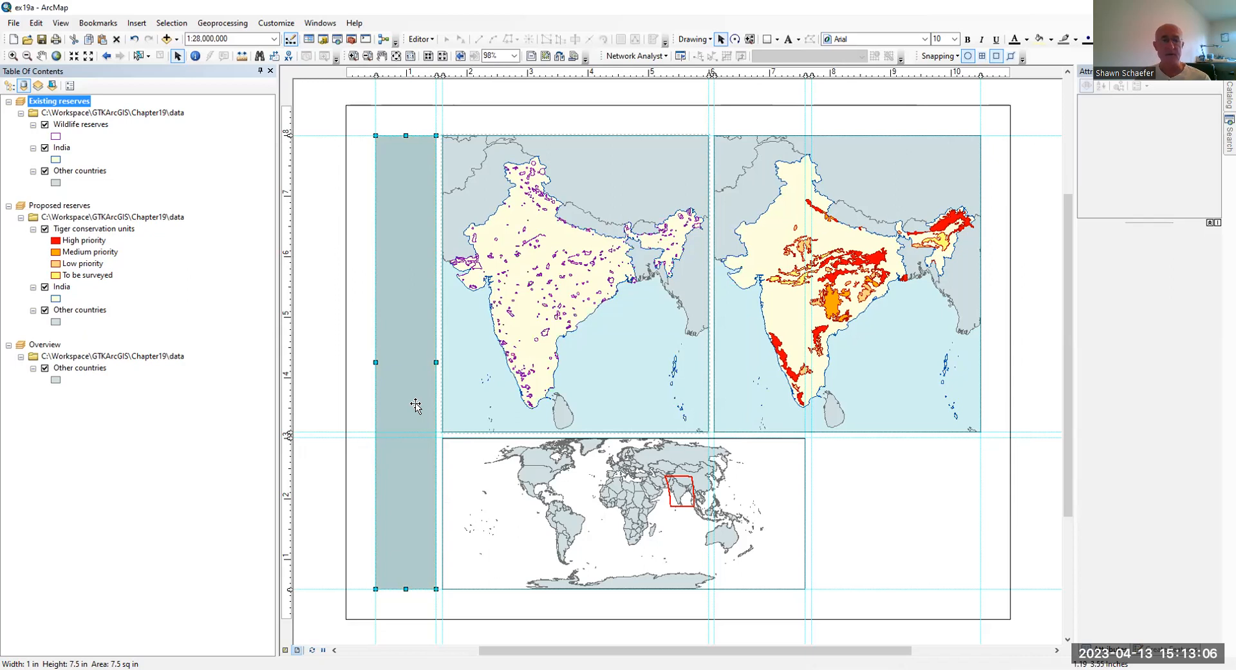
Send the filled rectangle to the back, behind the title group, and deselect it.
right_click(416, 404)
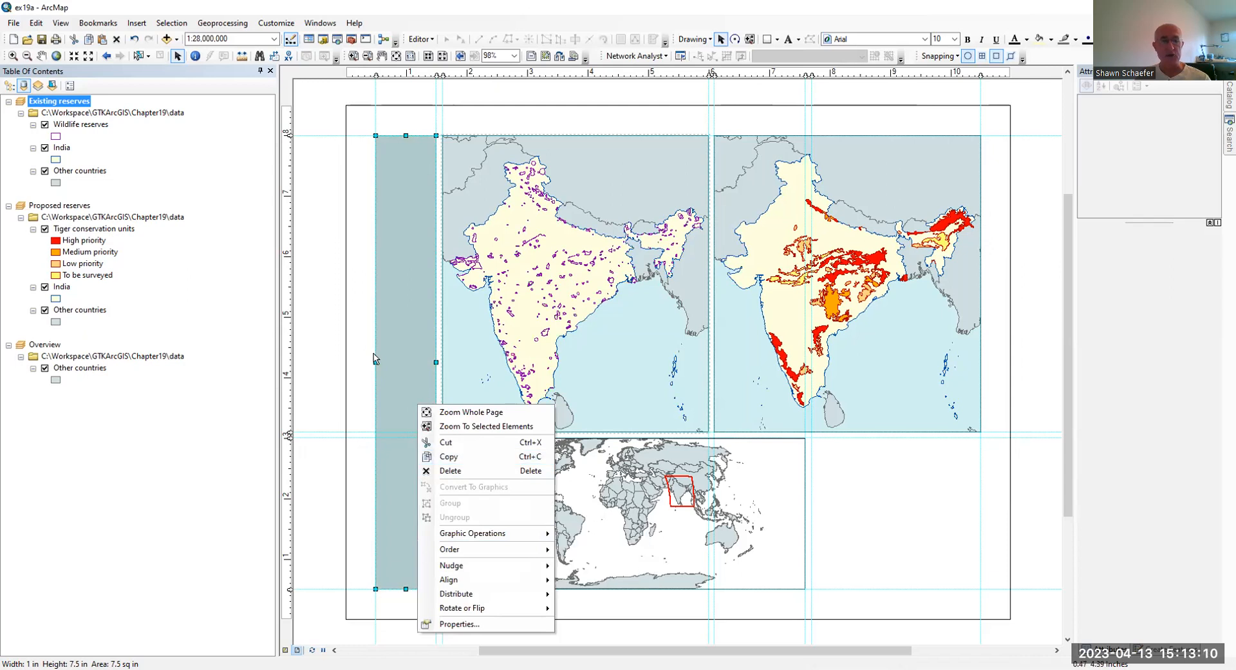
mouse_move(474, 550)
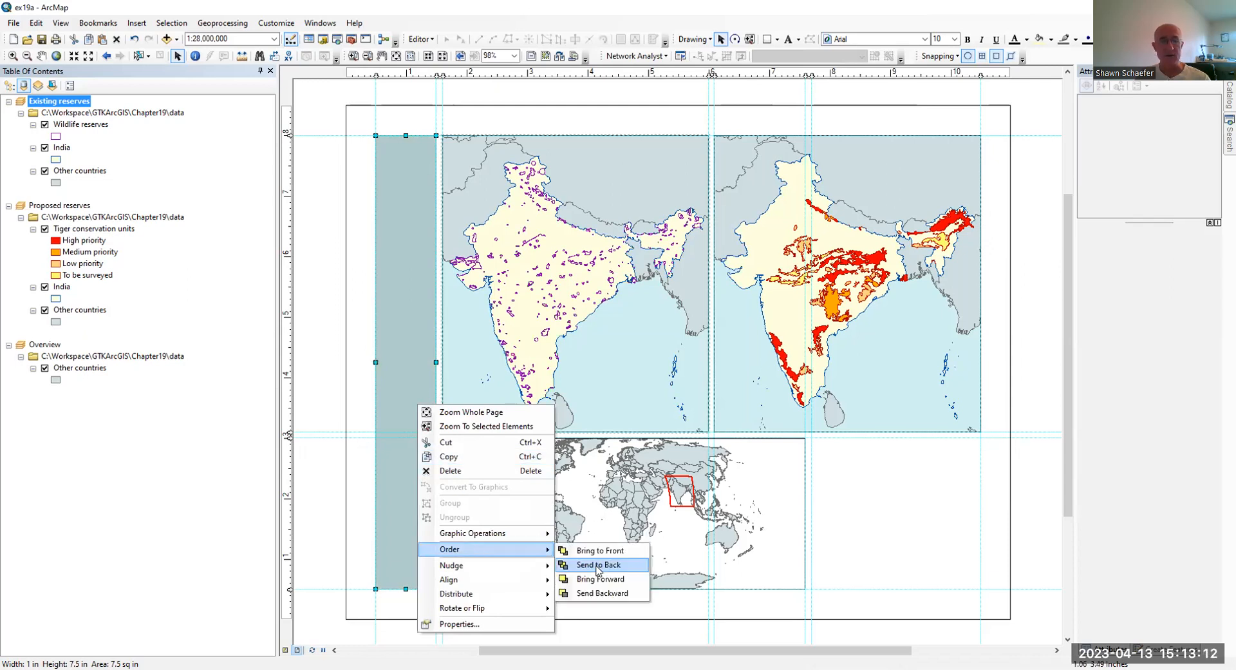
click(596, 565)
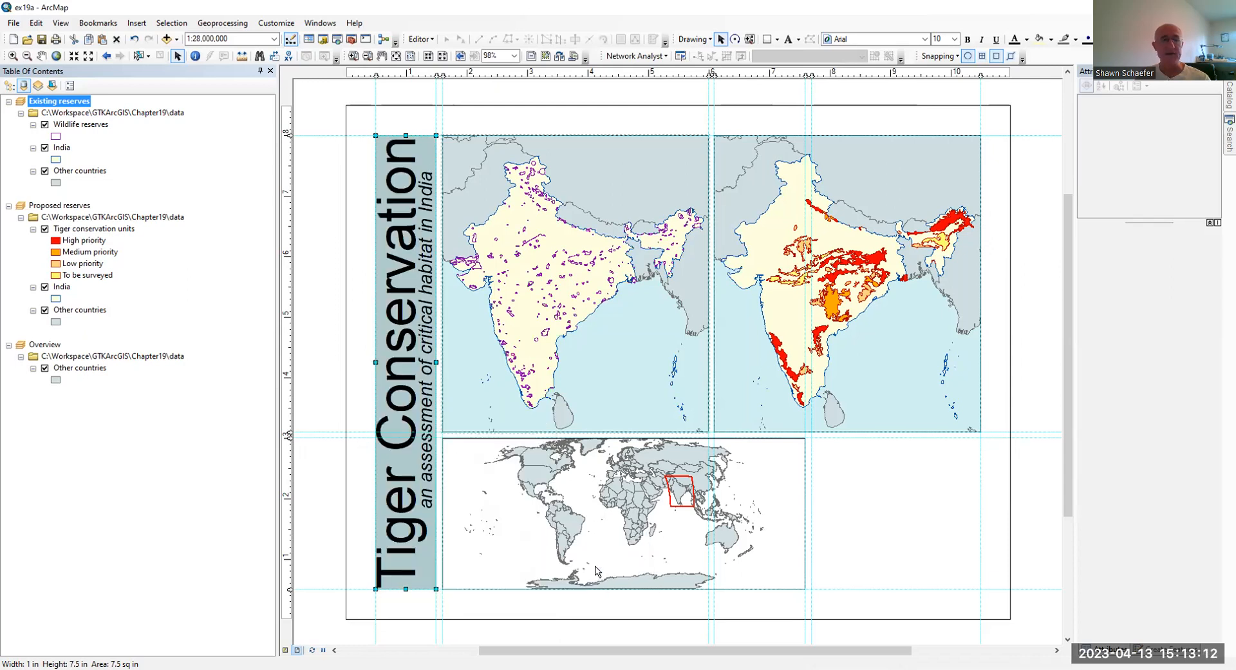
click(336, 271)
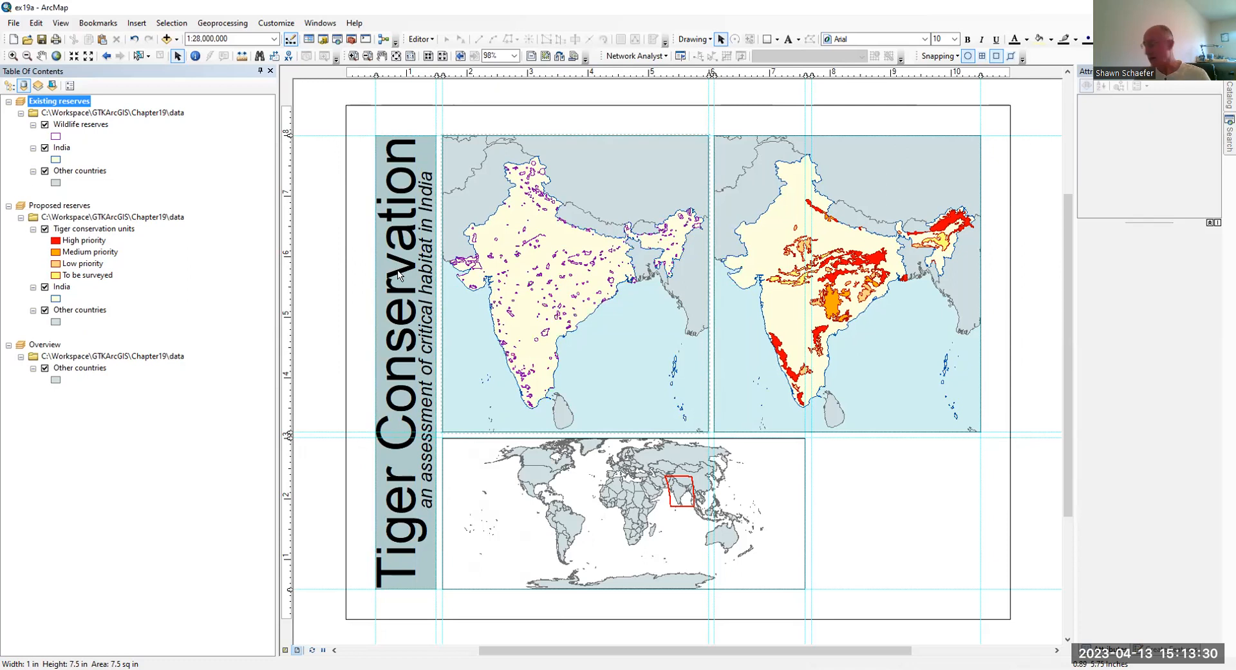
right_click(396, 308)
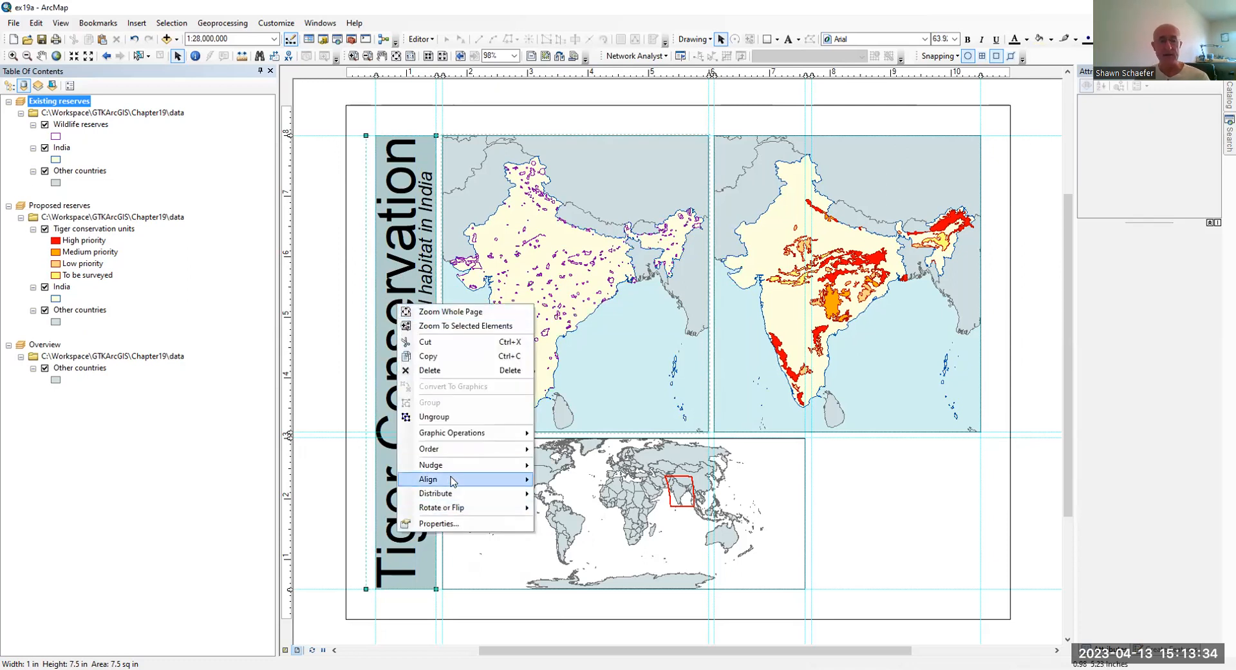
click(373, 415)
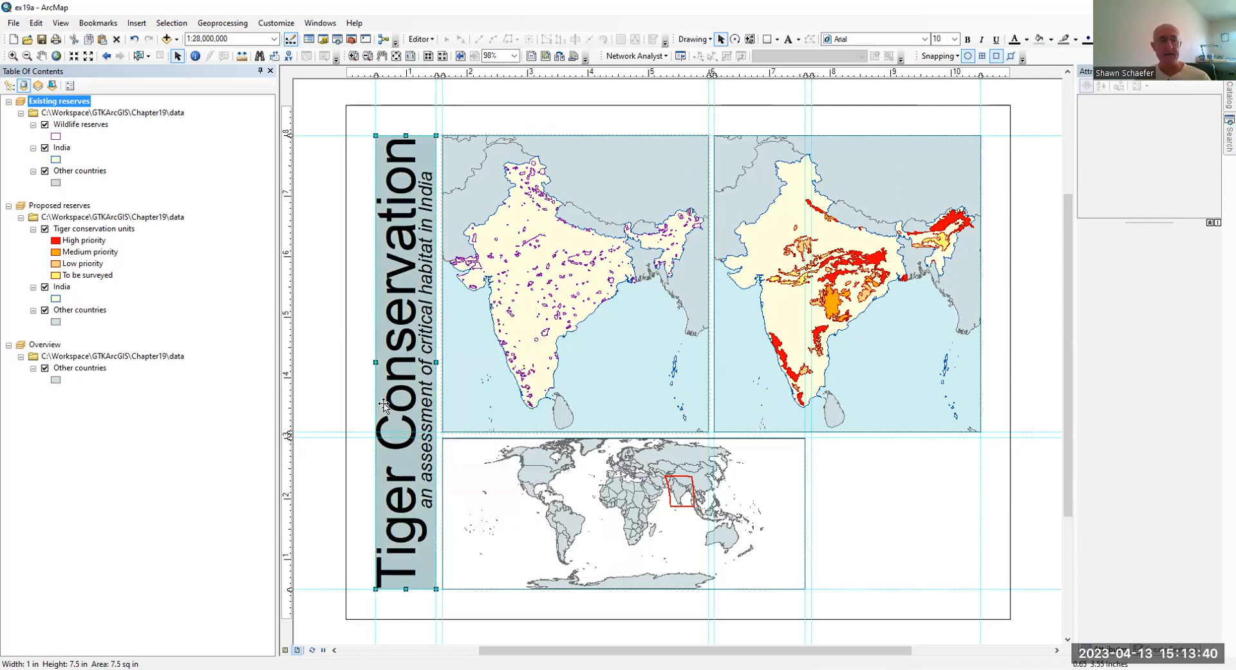
right_click(385, 404)
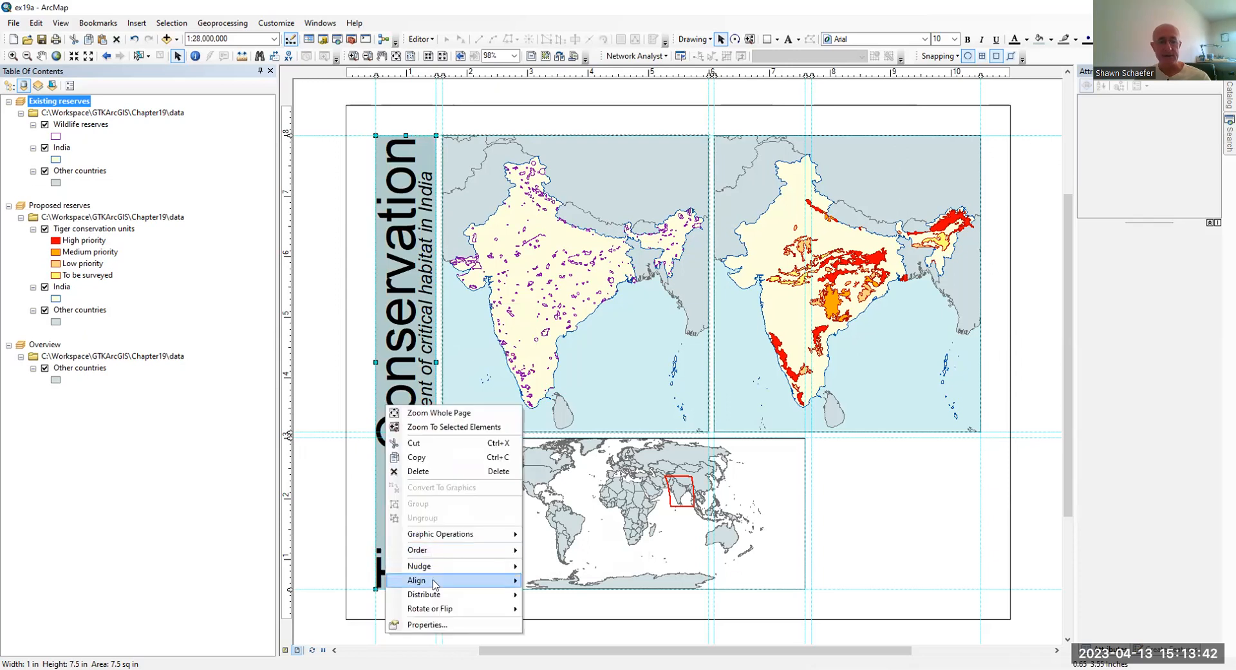
click(328, 405)
Select the filled rectangle together with the vertical title group, align both to their vertical center, and deselect them.
drag(322, 613, 441, 114)
drag(437, 114, 442, 114)
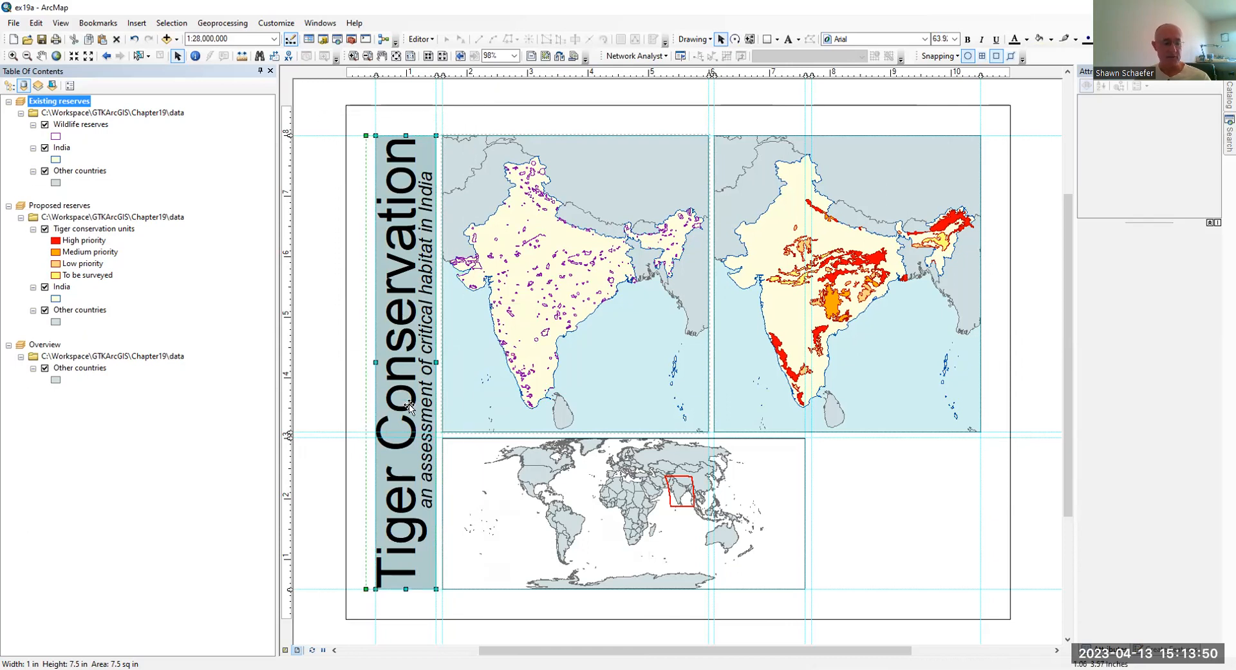
right_click(411, 407)
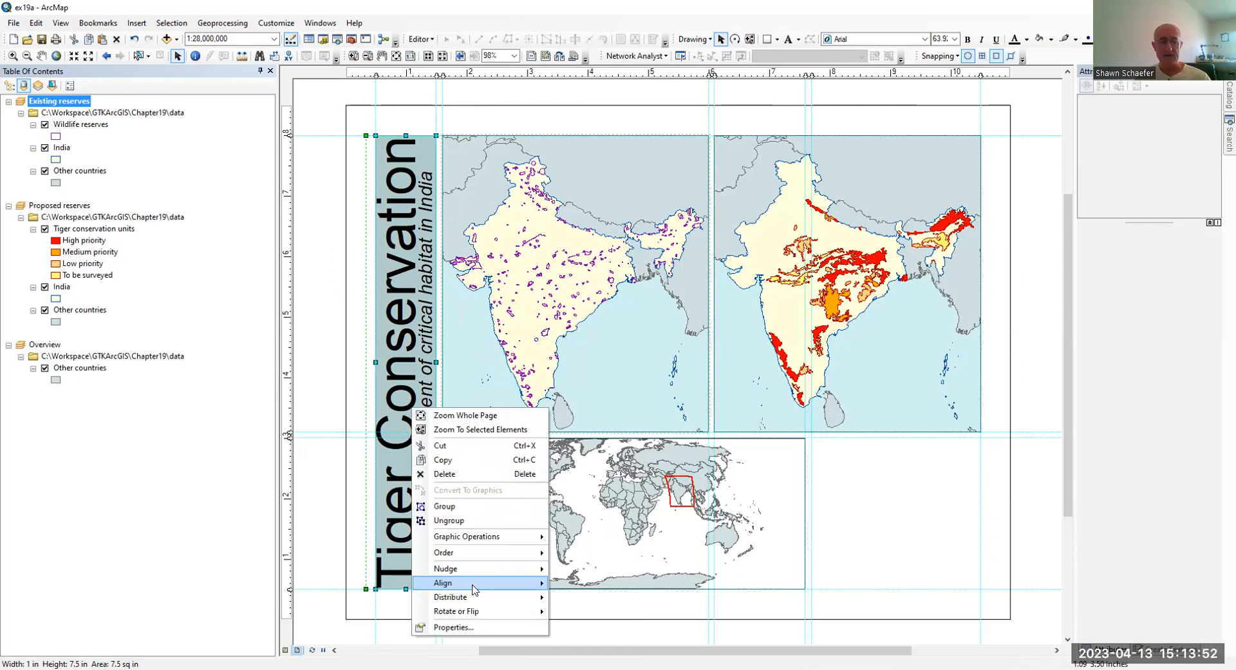
mouse_move(475, 584)
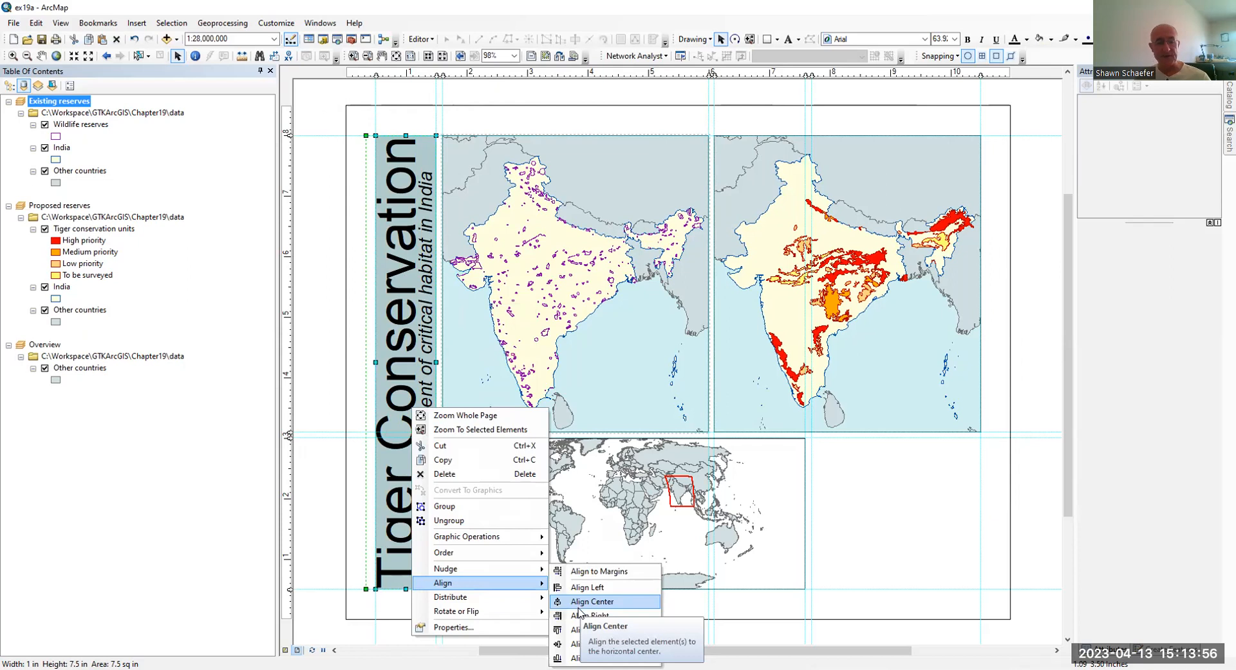
click(567, 643)
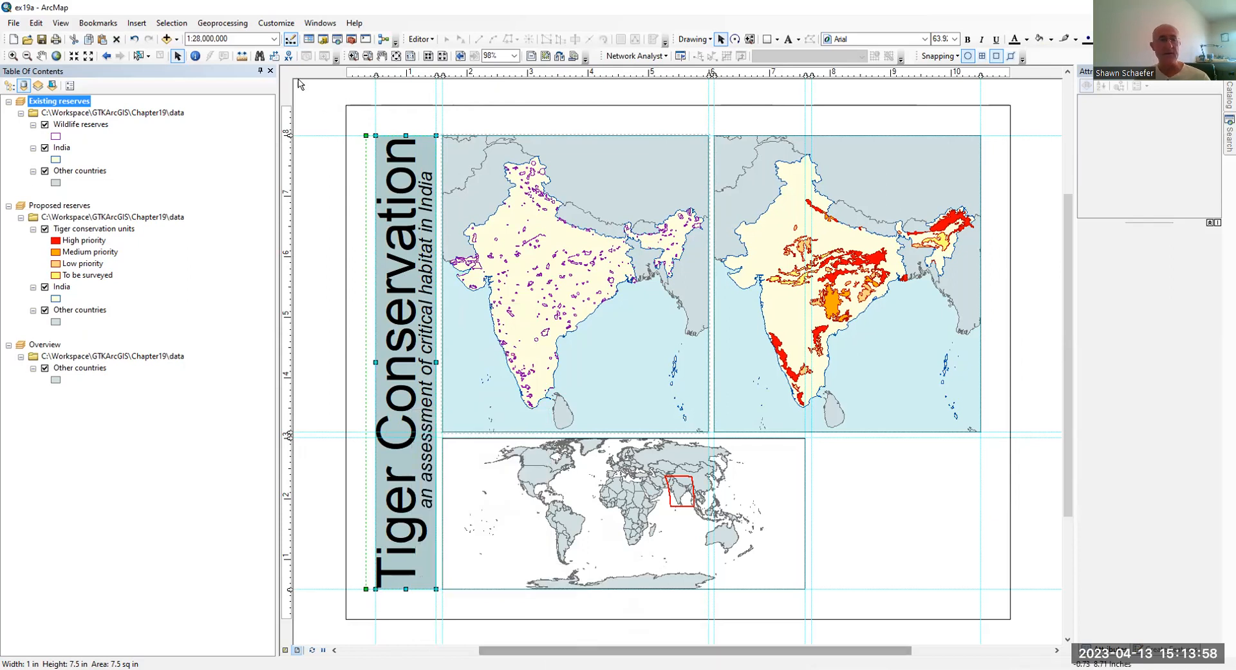
click(325, 113)
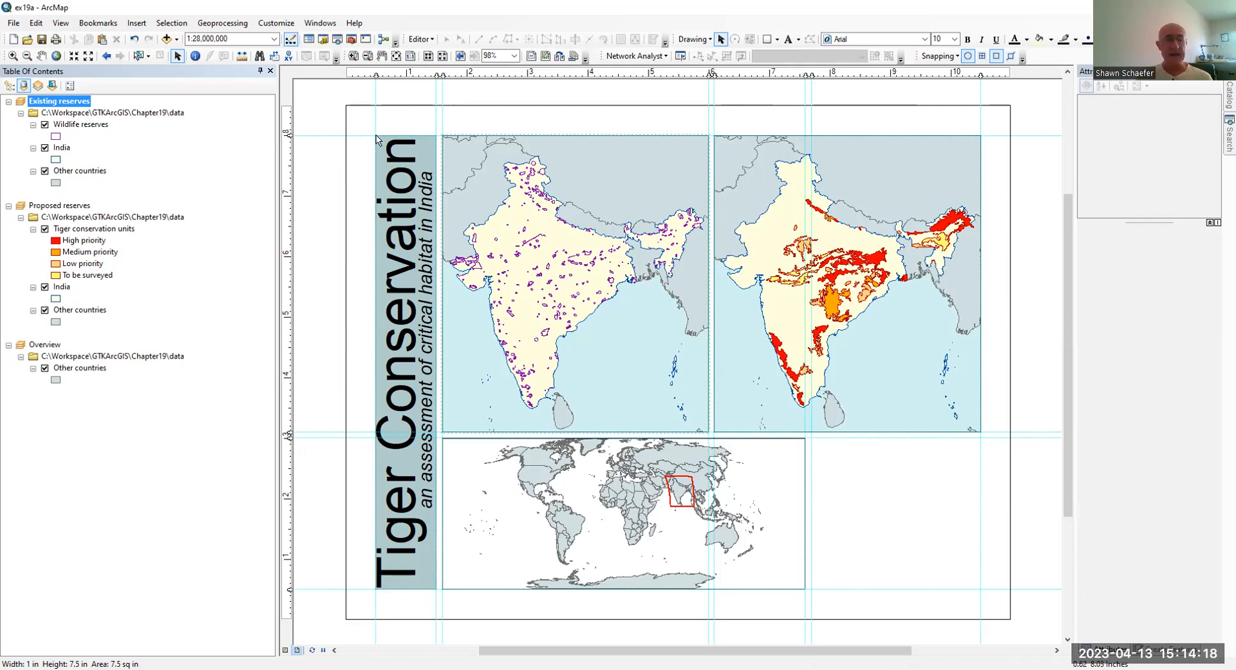
Insert an ESRI North 3 north arrow into the layout.
click(136, 23)
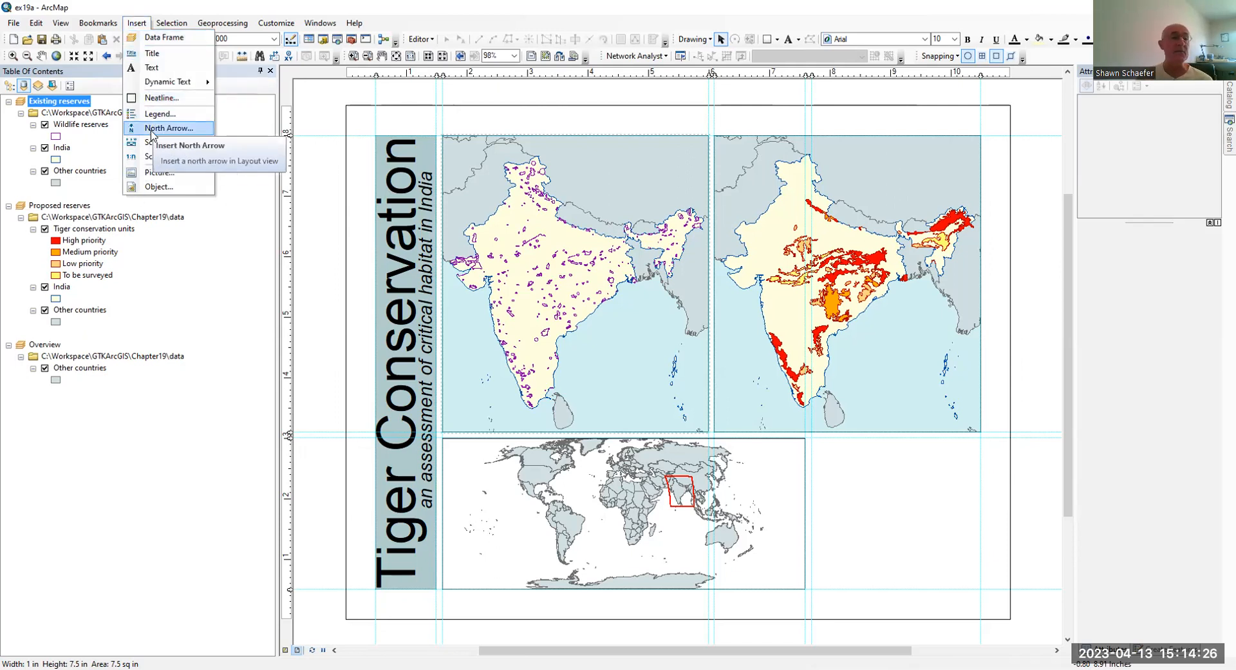
click(152, 128)
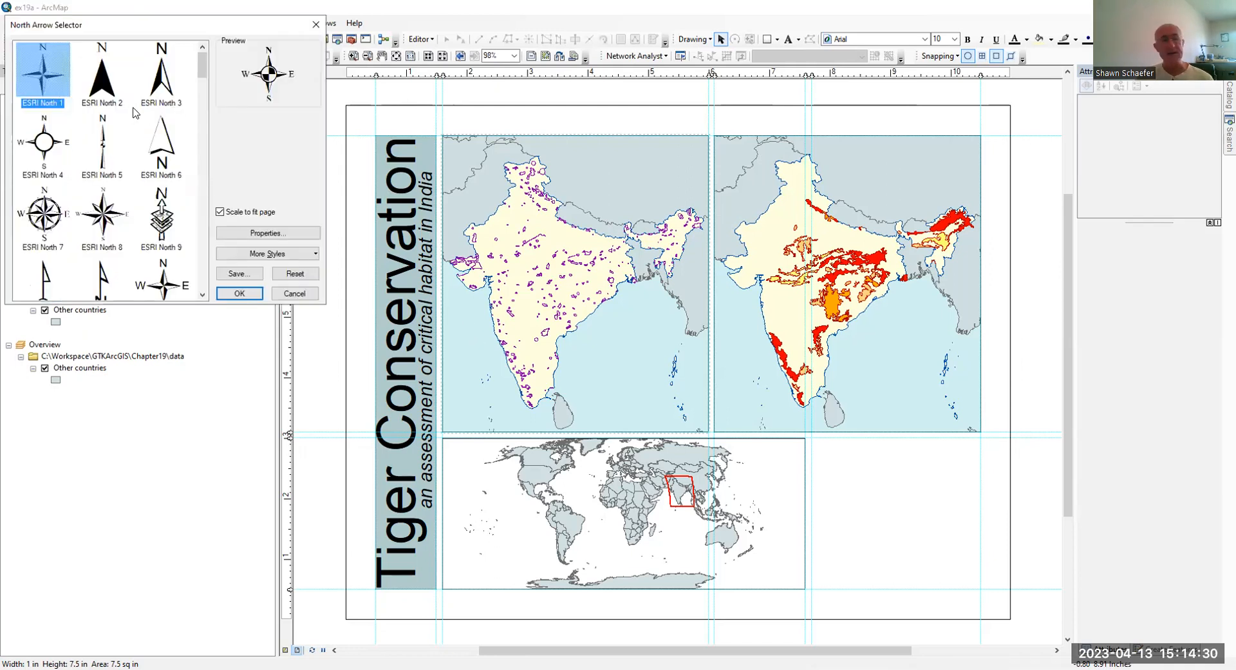
click(162, 82)
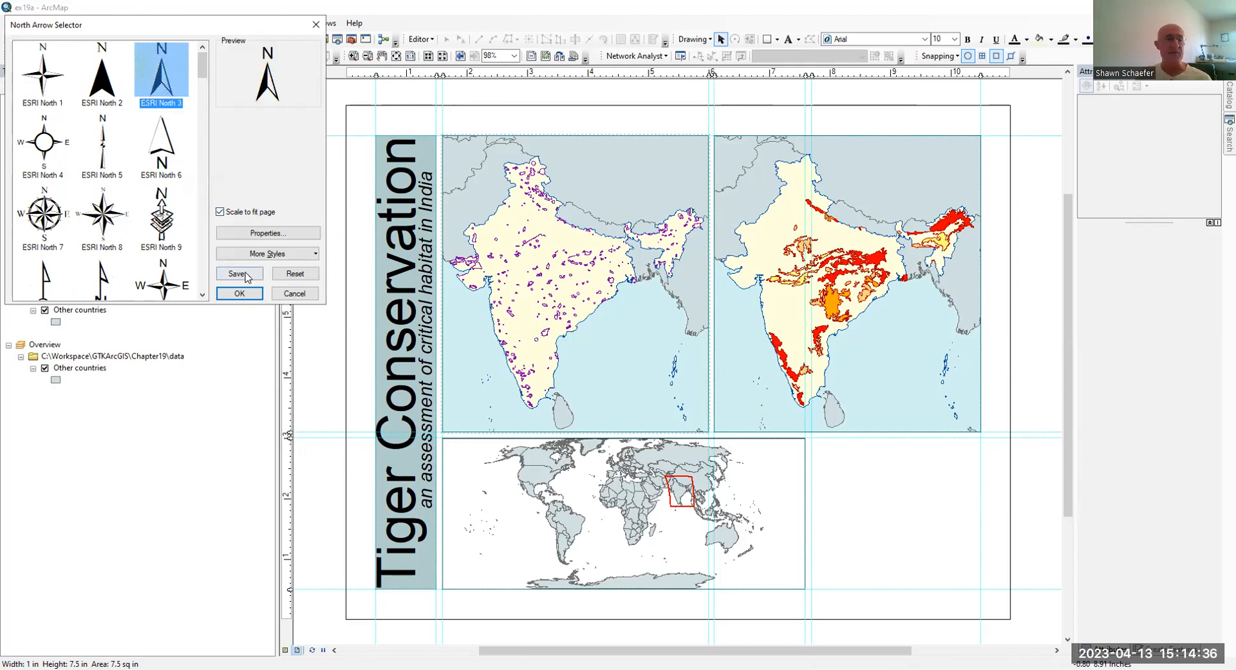
click(245, 295)
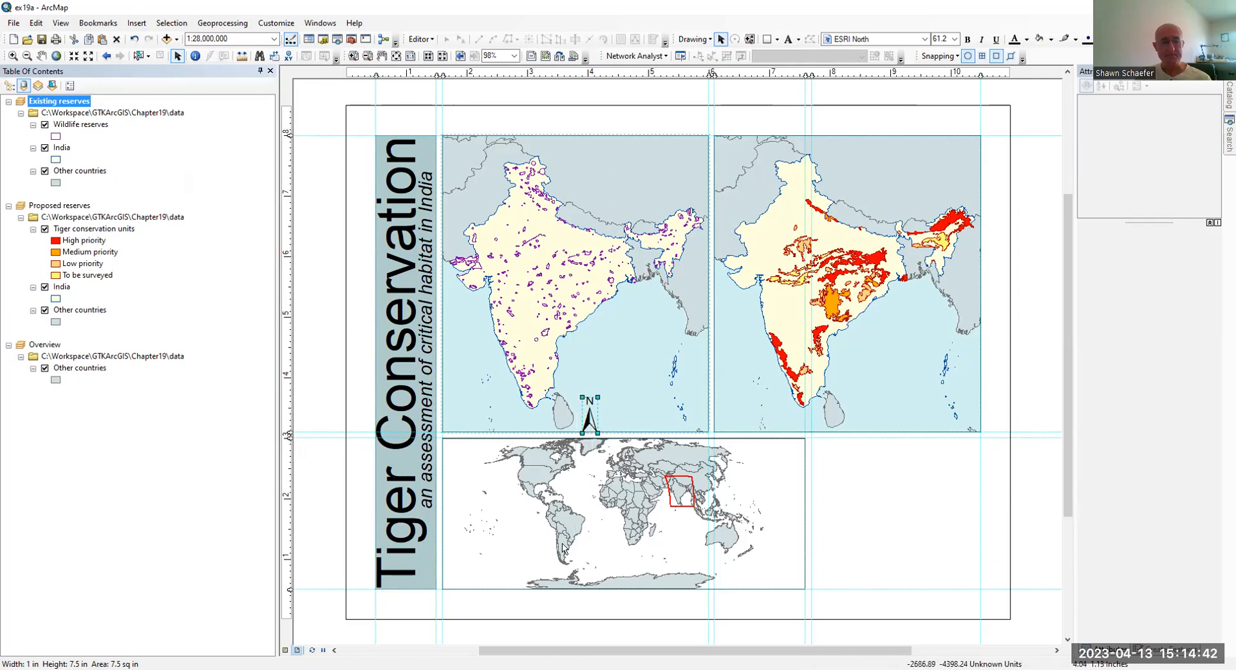
Shrink the north arrow and place it in the lower-left corner of the overview world map.
drag(589, 418, 462, 571)
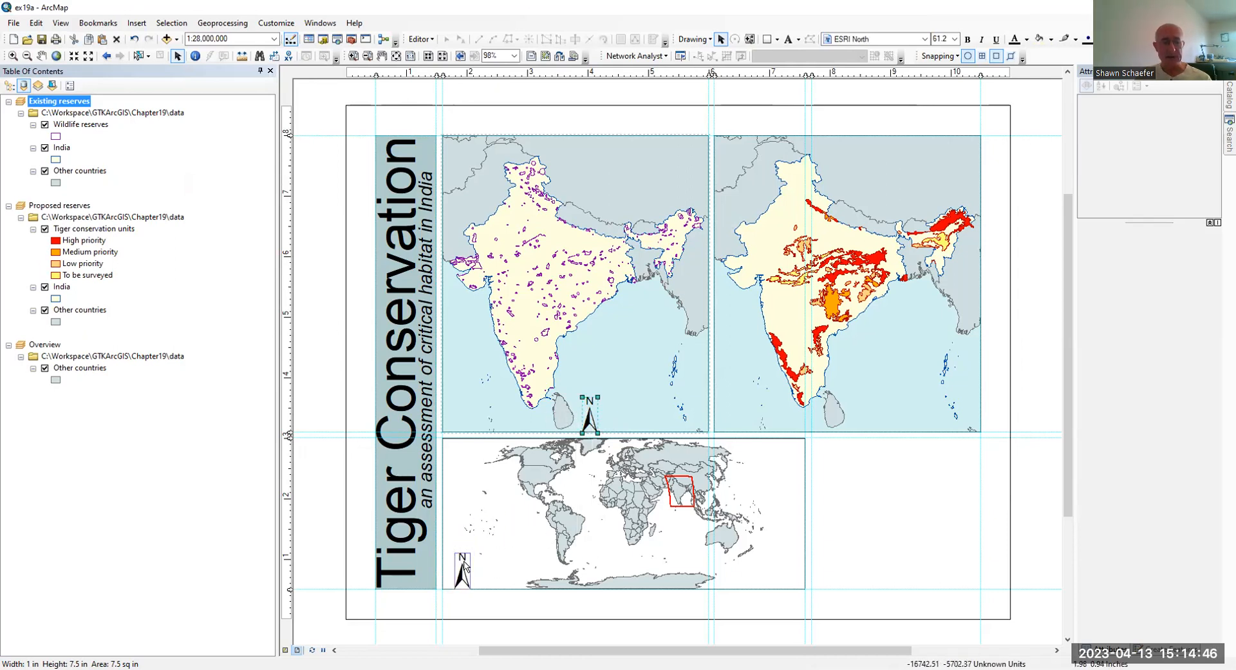
key(Up)
key(Up)
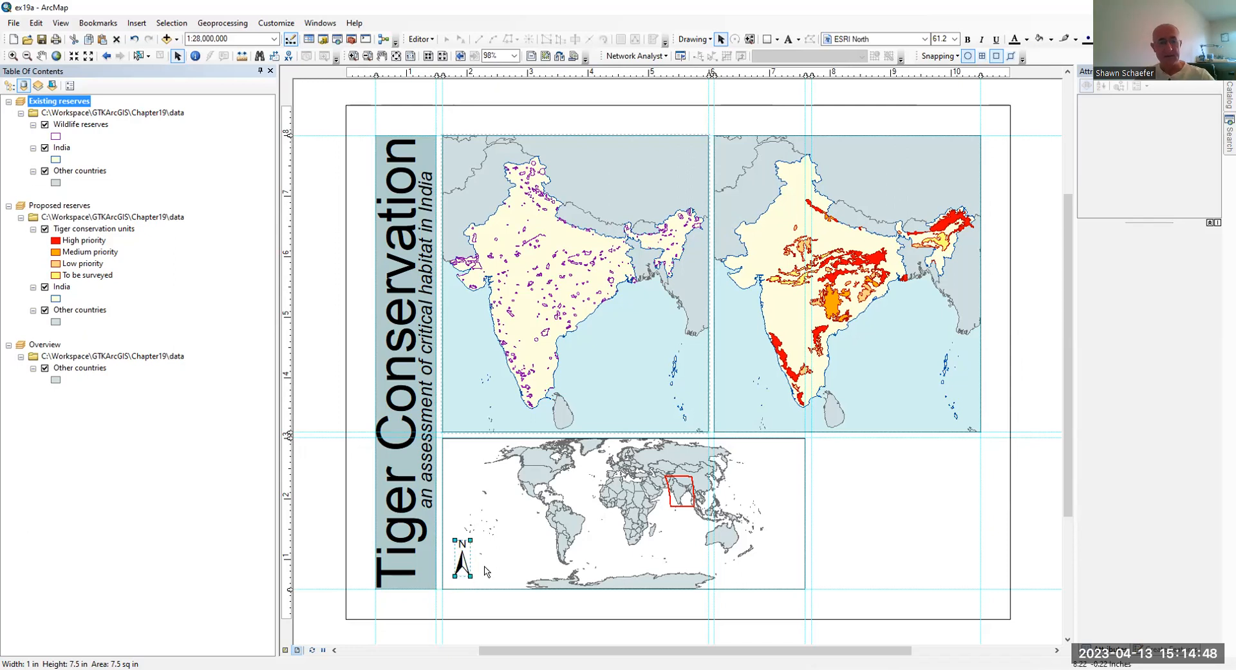
key(Left)
click(482, 543)
click(456, 544)
drag(464, 538, 460, 550)
click(323, 466)
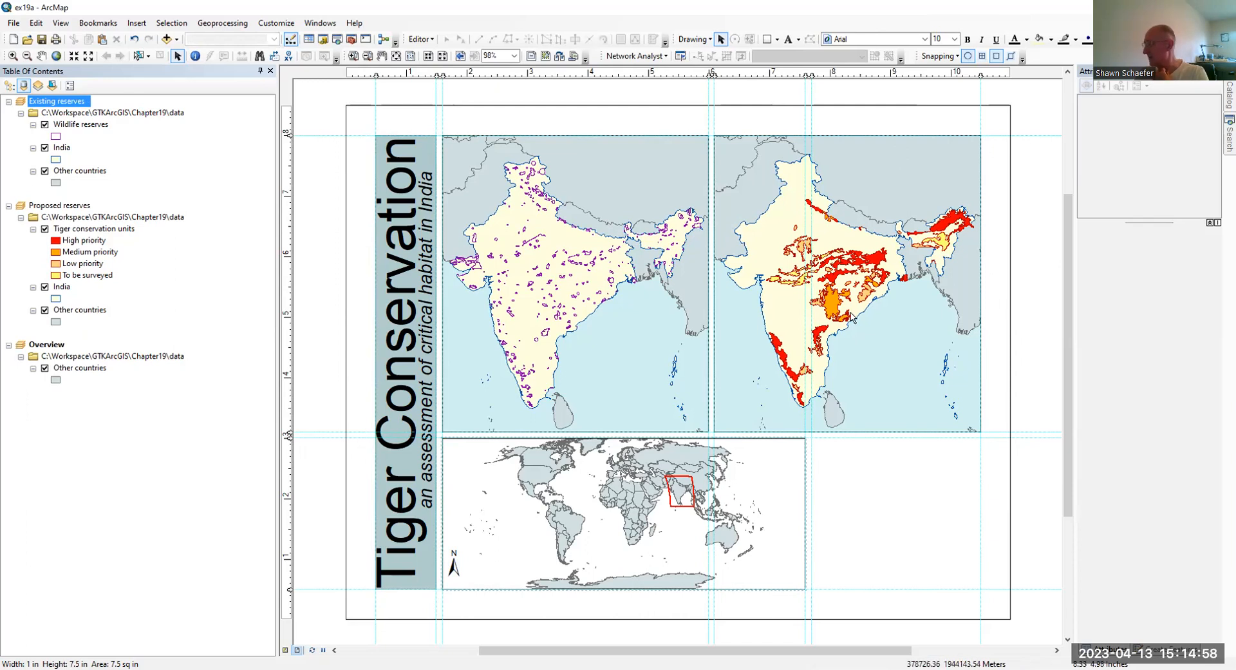
Select the Proposed reserves data frame and insert an Alternating Scale Bar 2 for it.
click(847, 197)
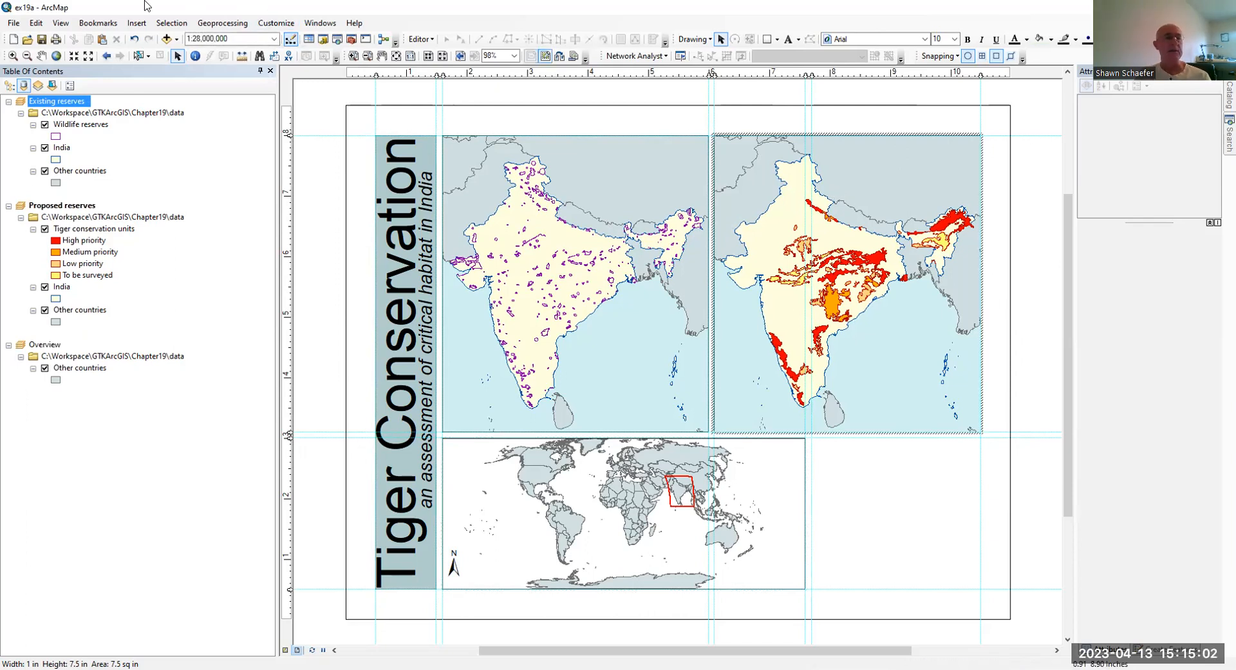
click(137, 23)
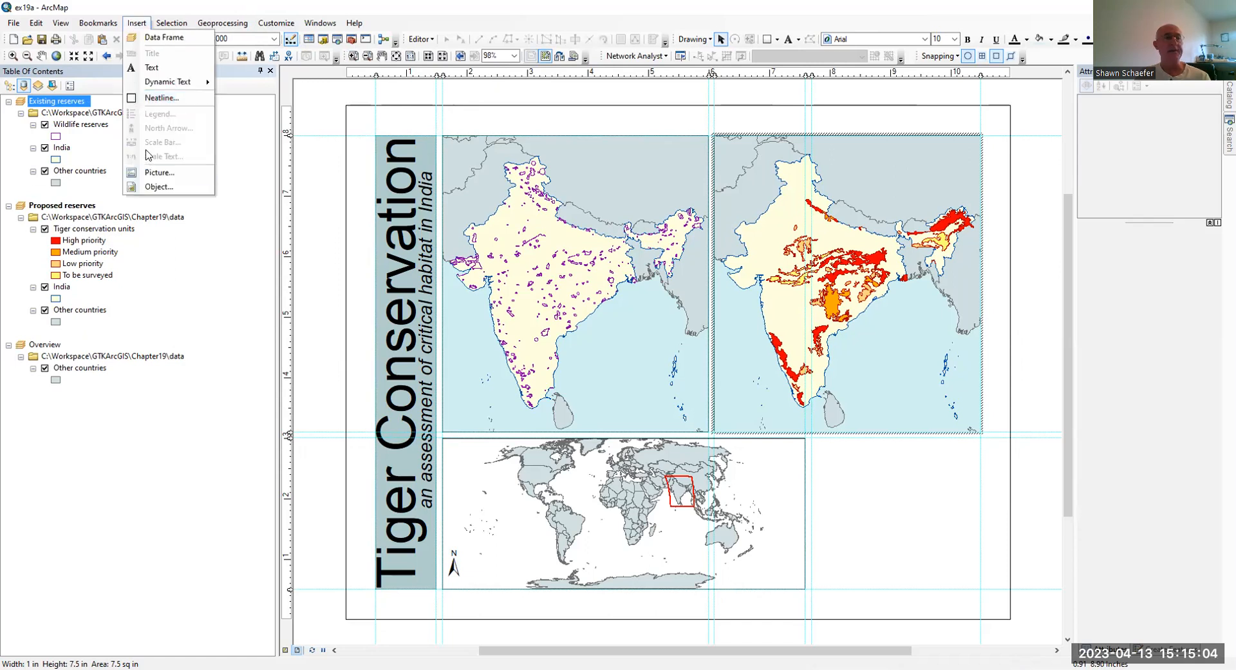
click(894, 194)
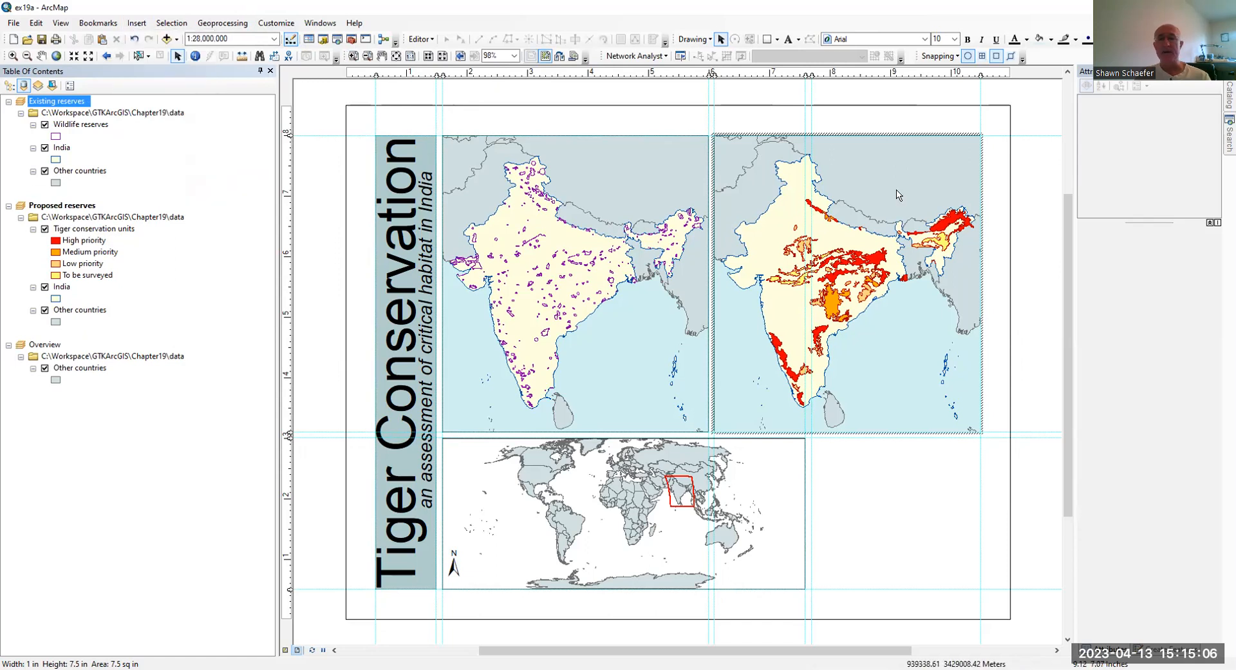
click(760, 183)
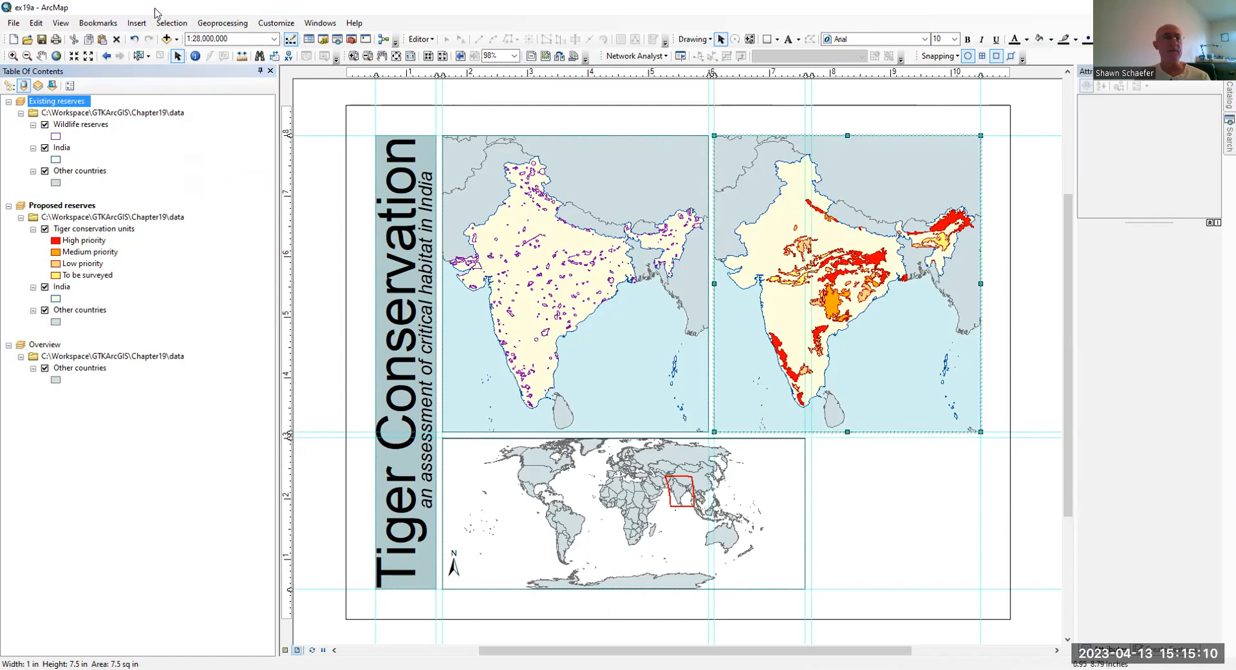
click(137, 24)
click(160, 141)
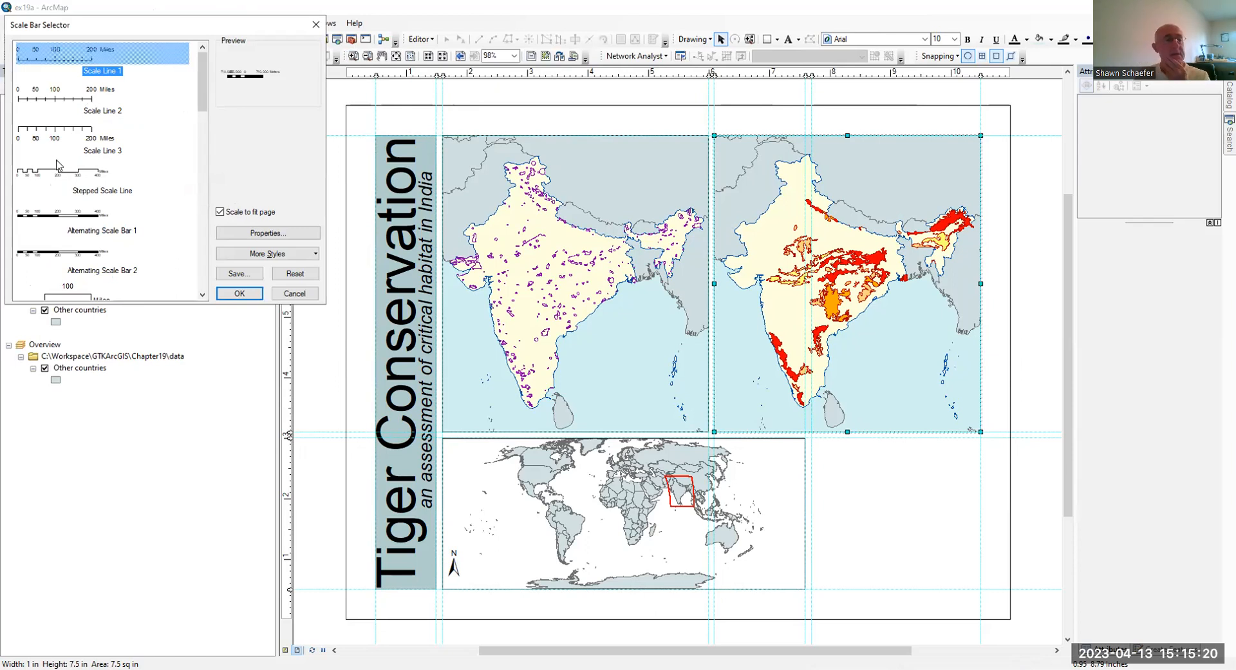
click(84, 250)
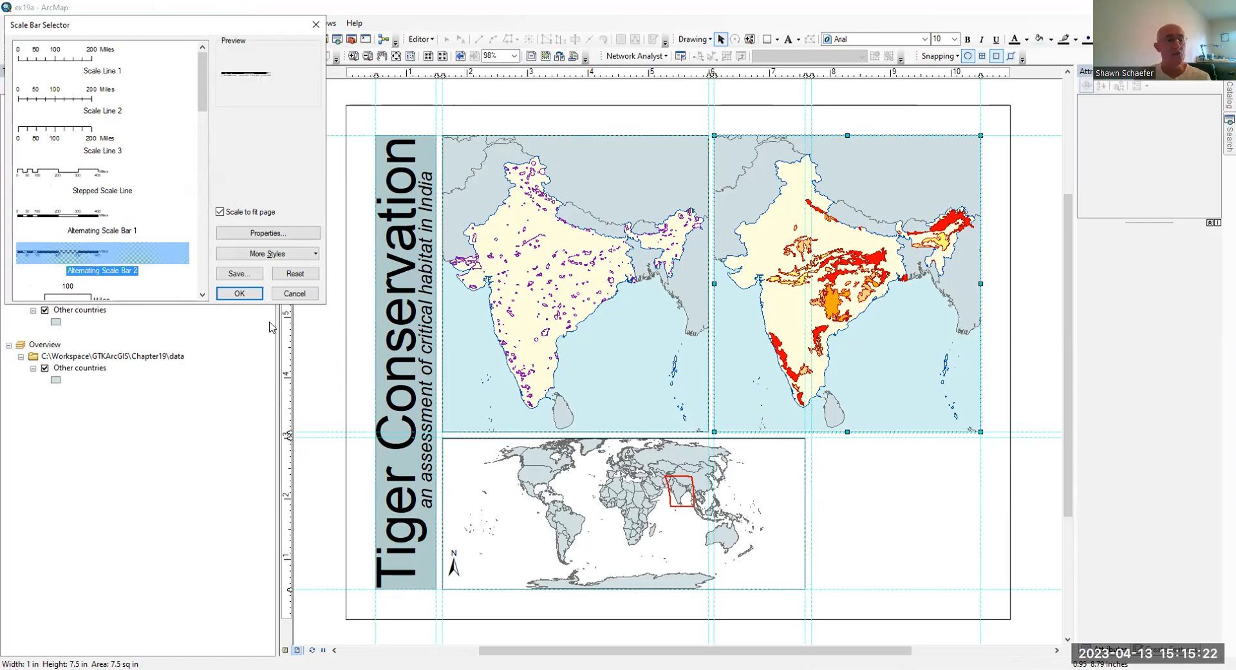
click(248, 294)
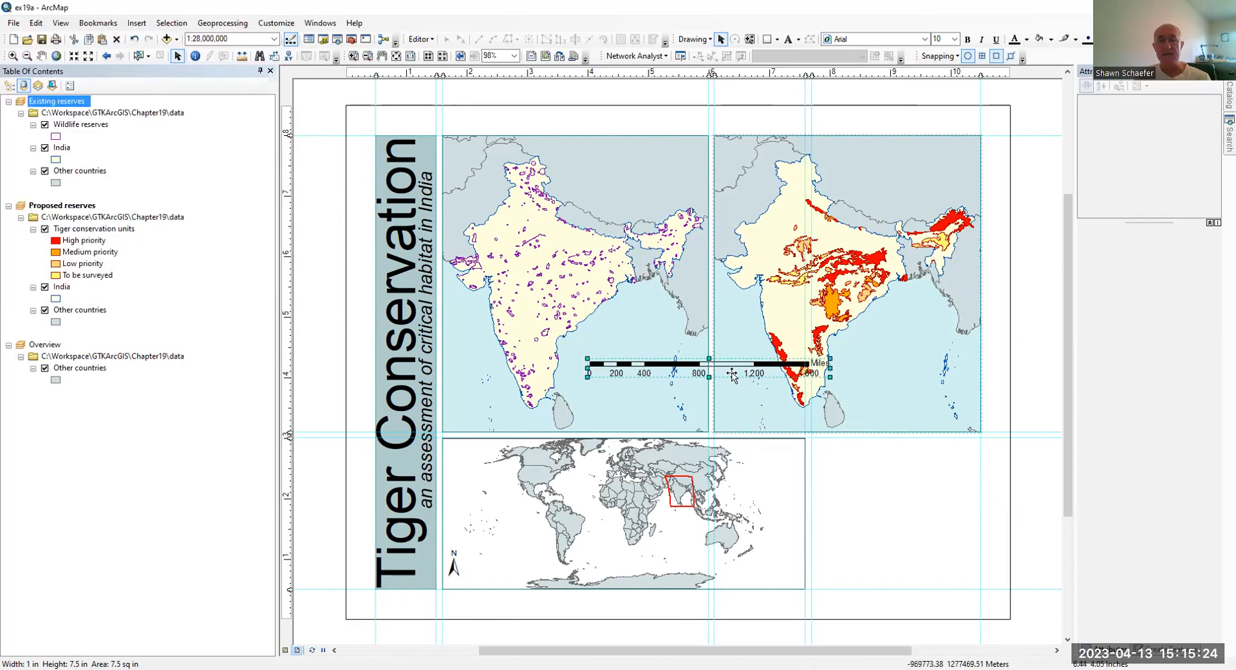
Move the scale bar into the lower-right area of the Proposed reserves map and shrink it to fit beside India's southern tip.
drag(753, 376, 875, 415)
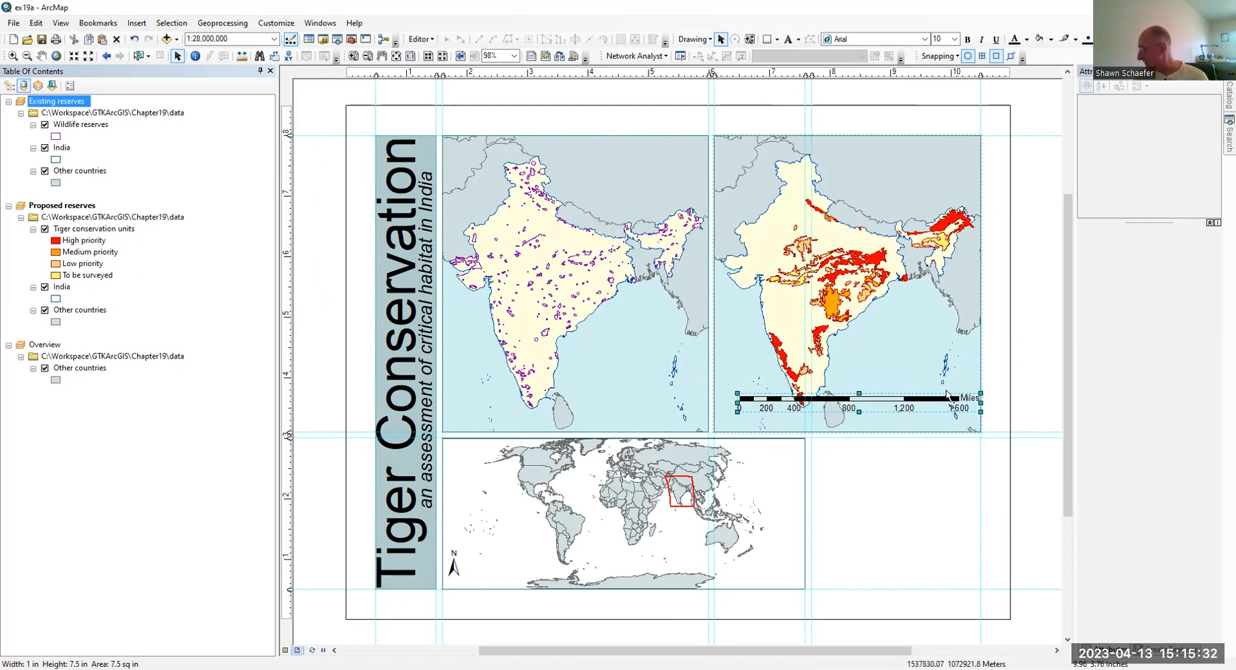
drag(980, 410, 891, 397)
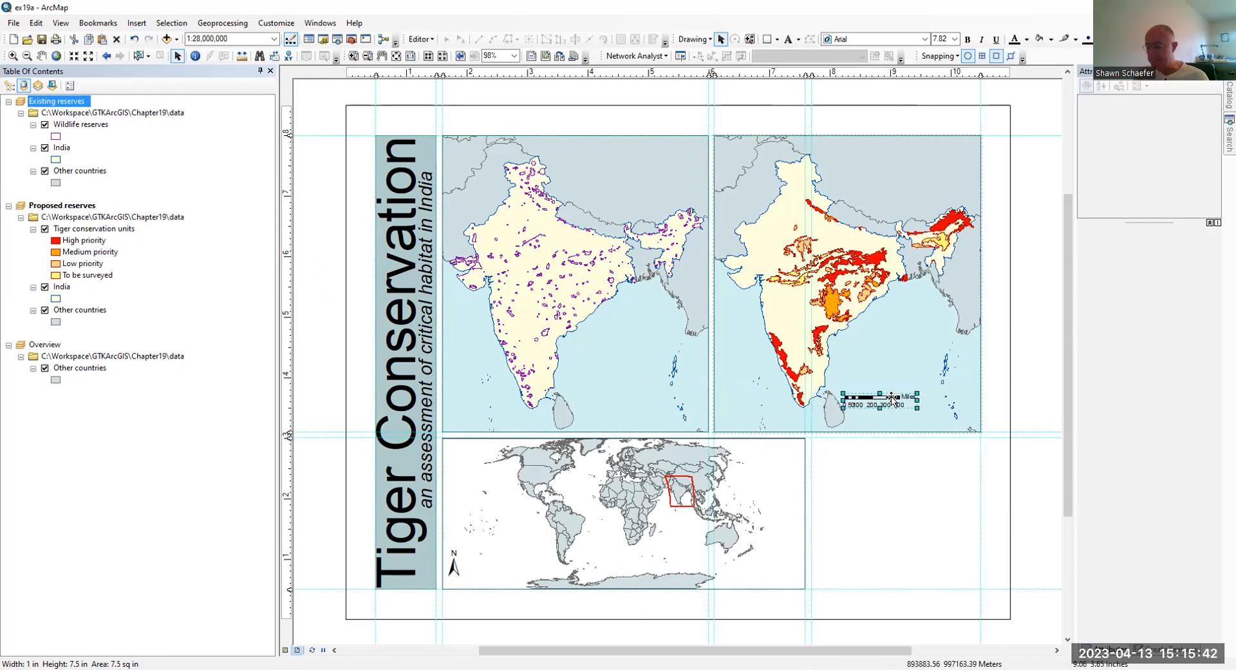
drag(892, 397, 889, 391)
click(889, 391)
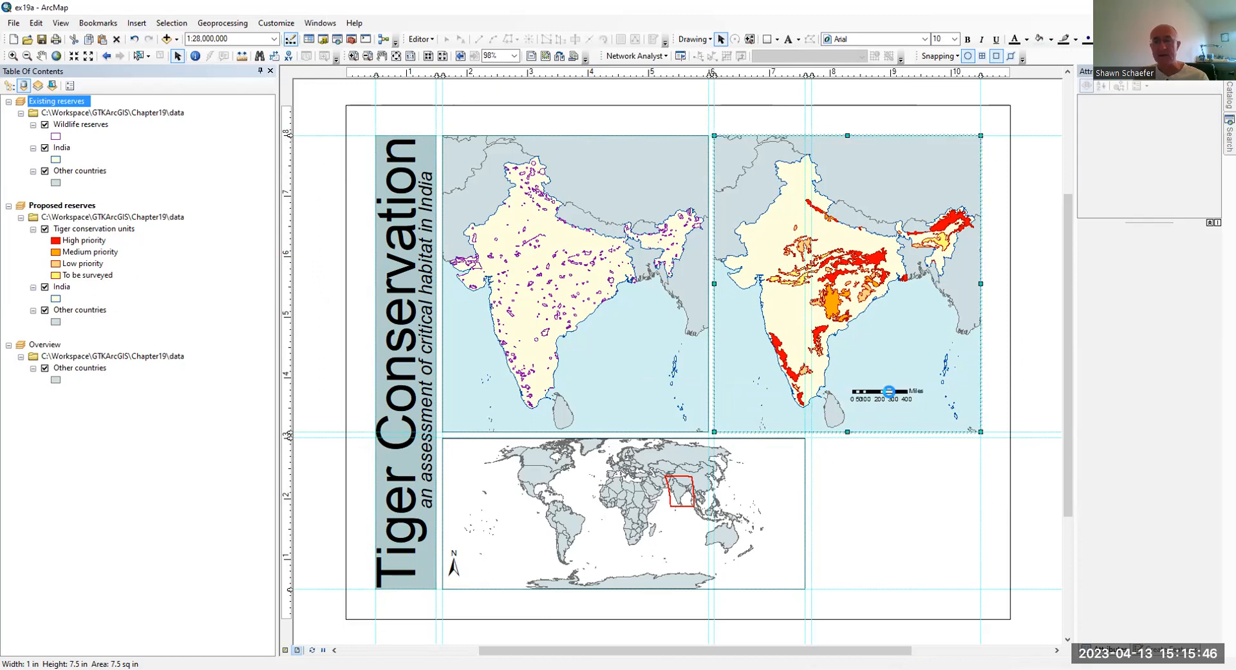
Set the scale bar's division units to Kilometers and adjust its placement over the sea east of India.
double_click(889, 391)
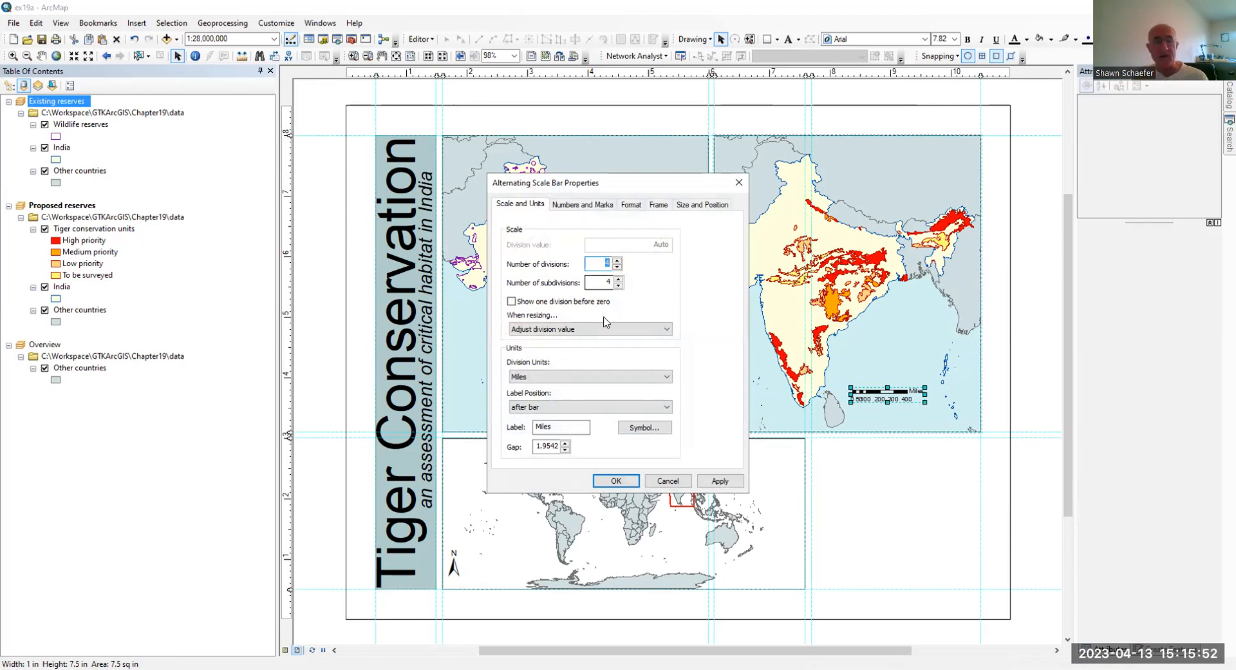
click(604, 382)
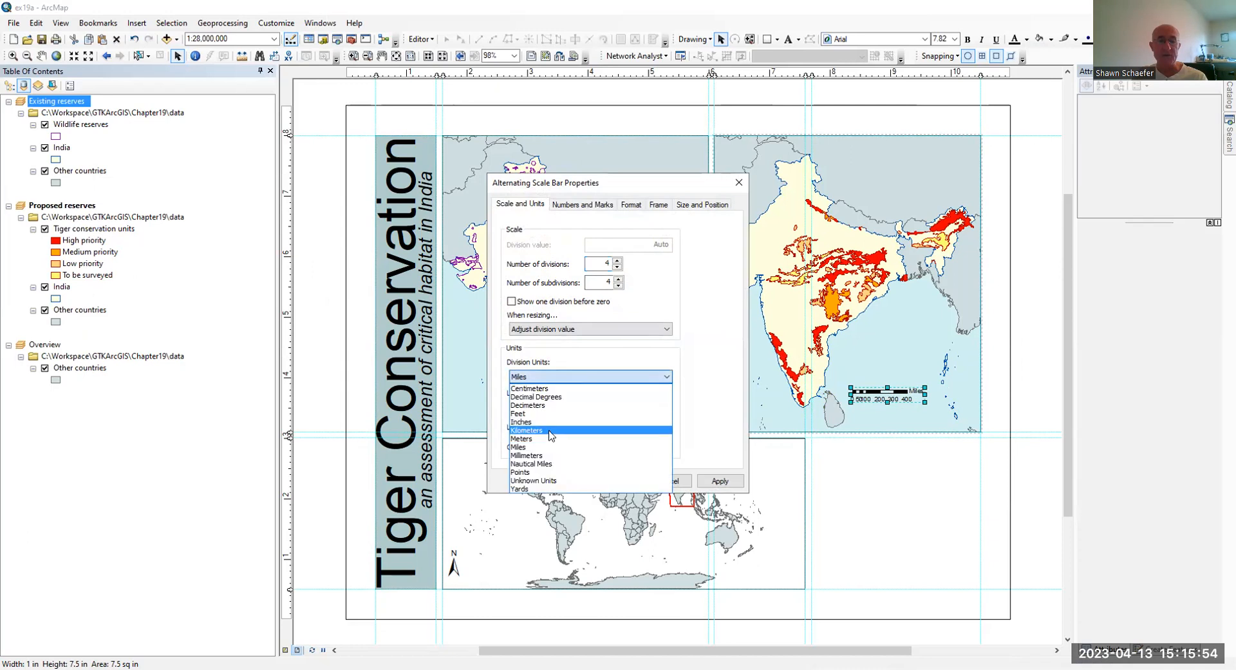
click(551, 430)
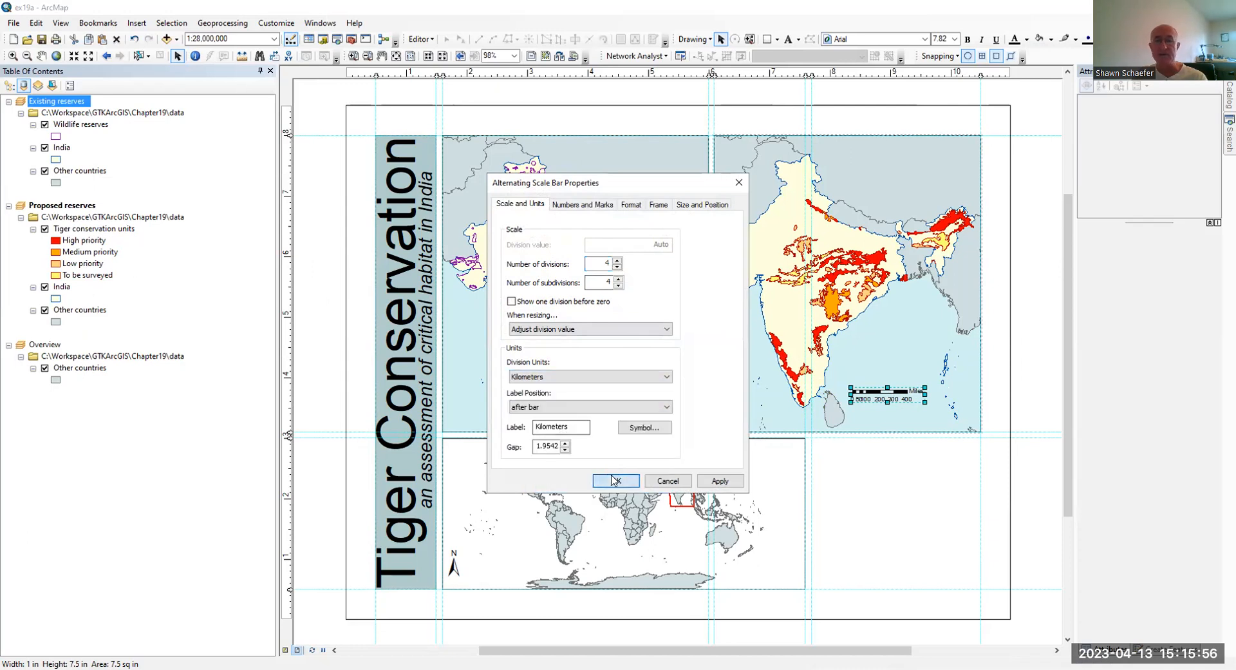
click(617, 480)
mouse_move(925, 393)
mouse_down()
mouse_move(995, 396)
mouse_move(920, 382)
mouse_up()
click(906, 407)
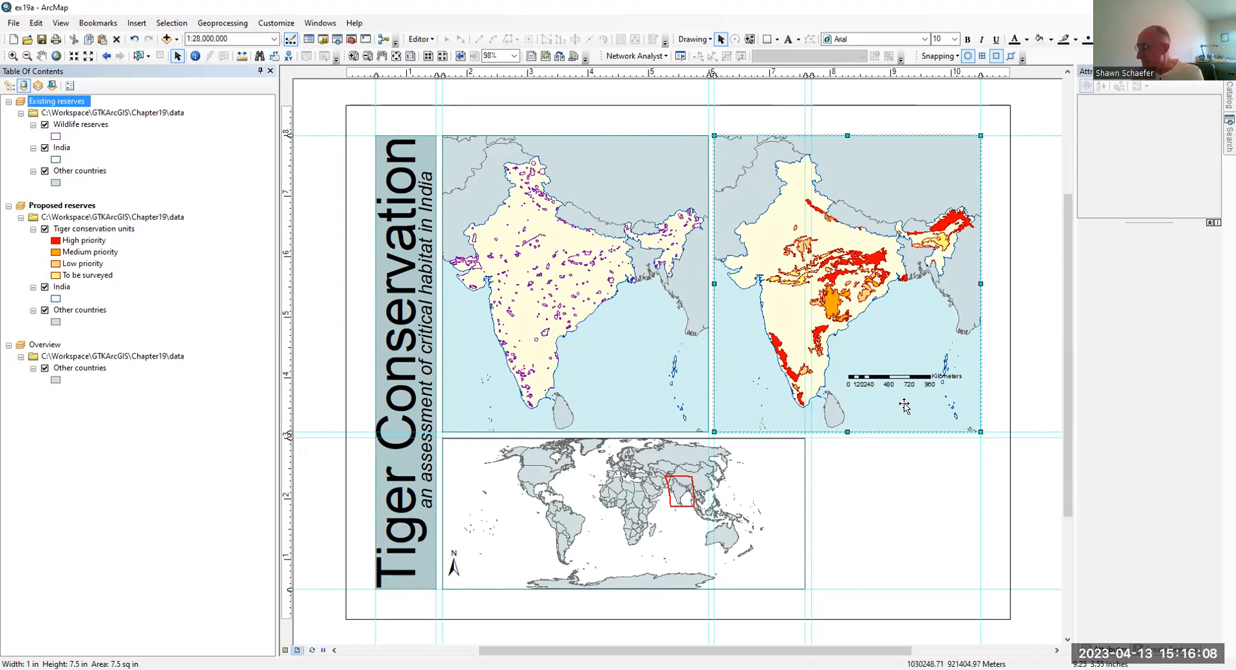
click(857, 369)
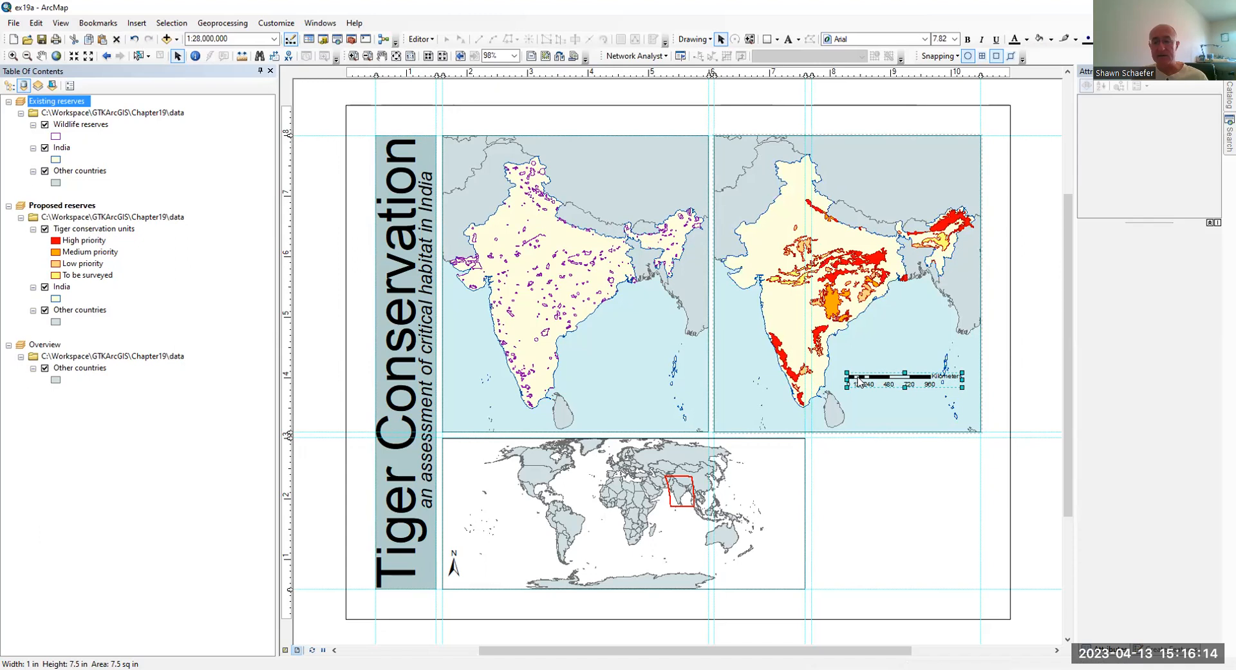
right_click(859, 379)
click(878, 429)
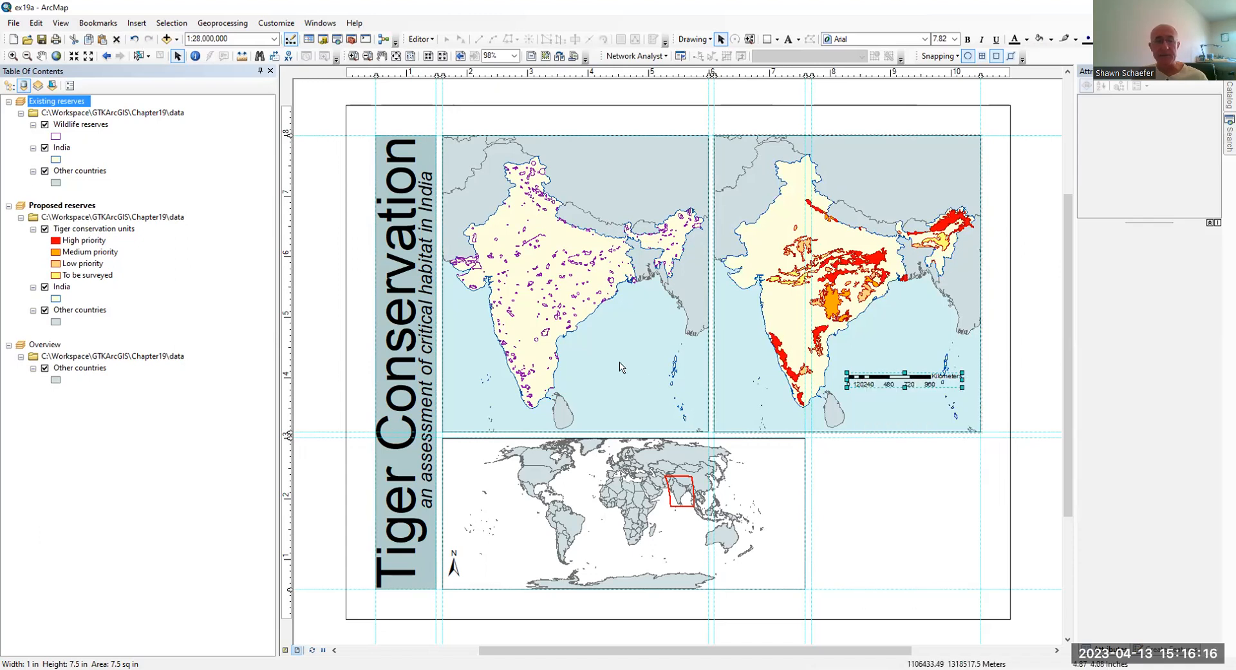
click(611, 358)
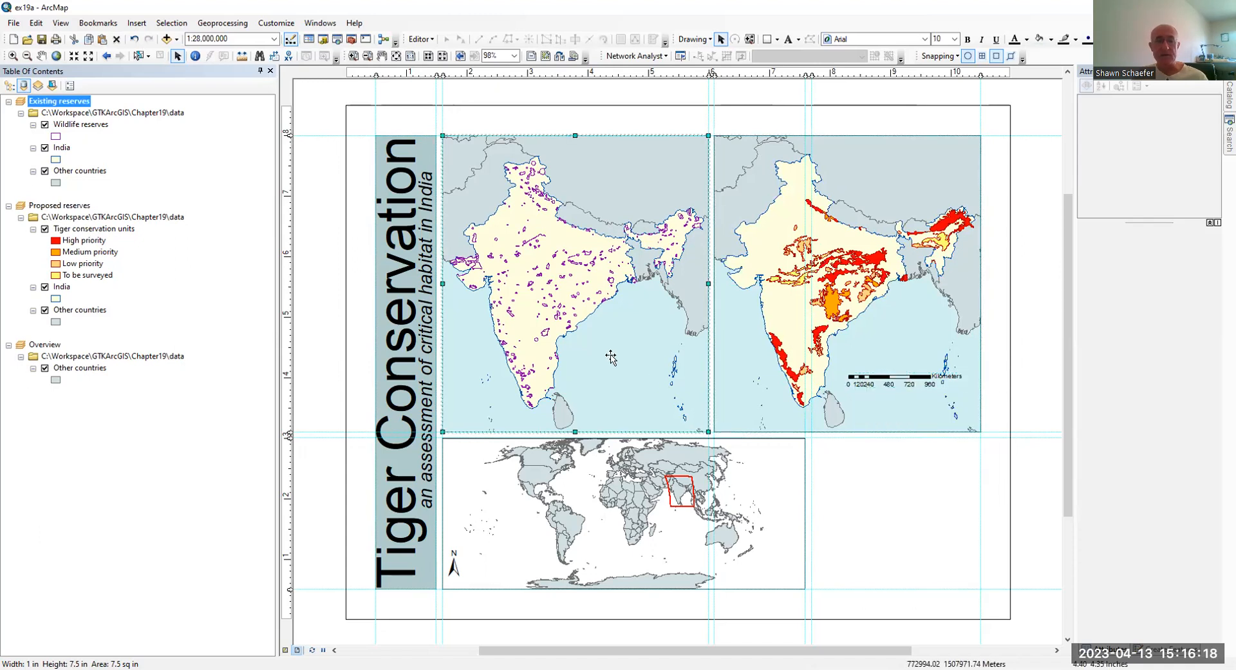
right_click(611, 357)
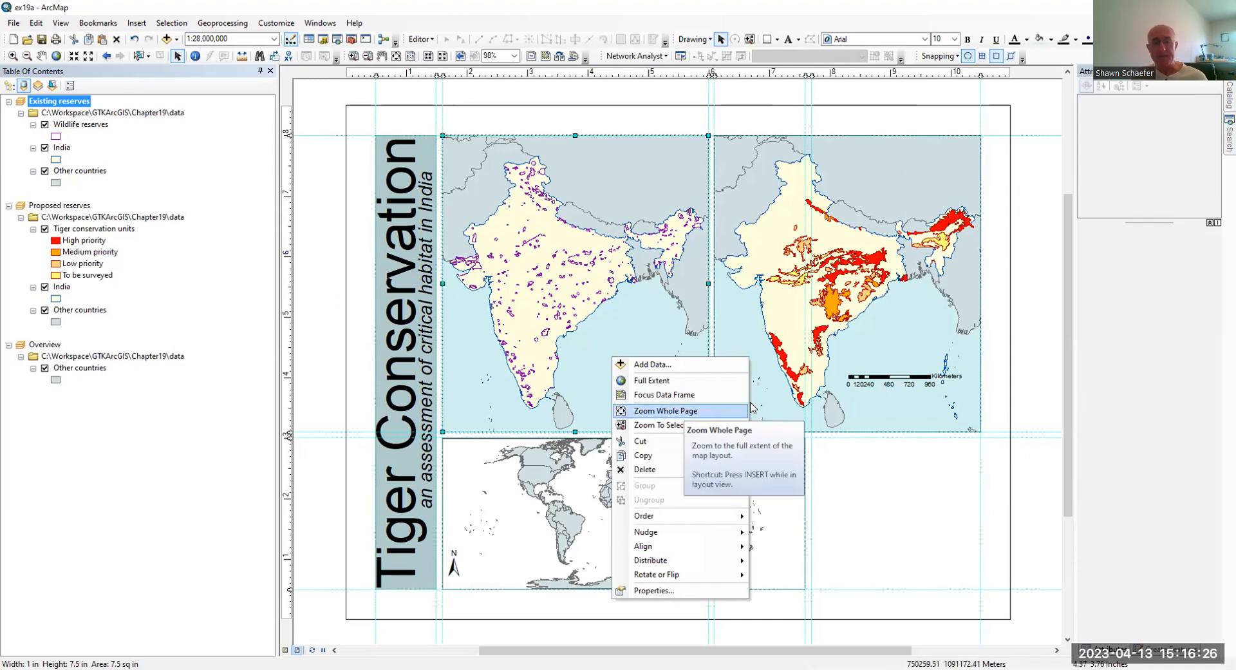
click(871, 376)
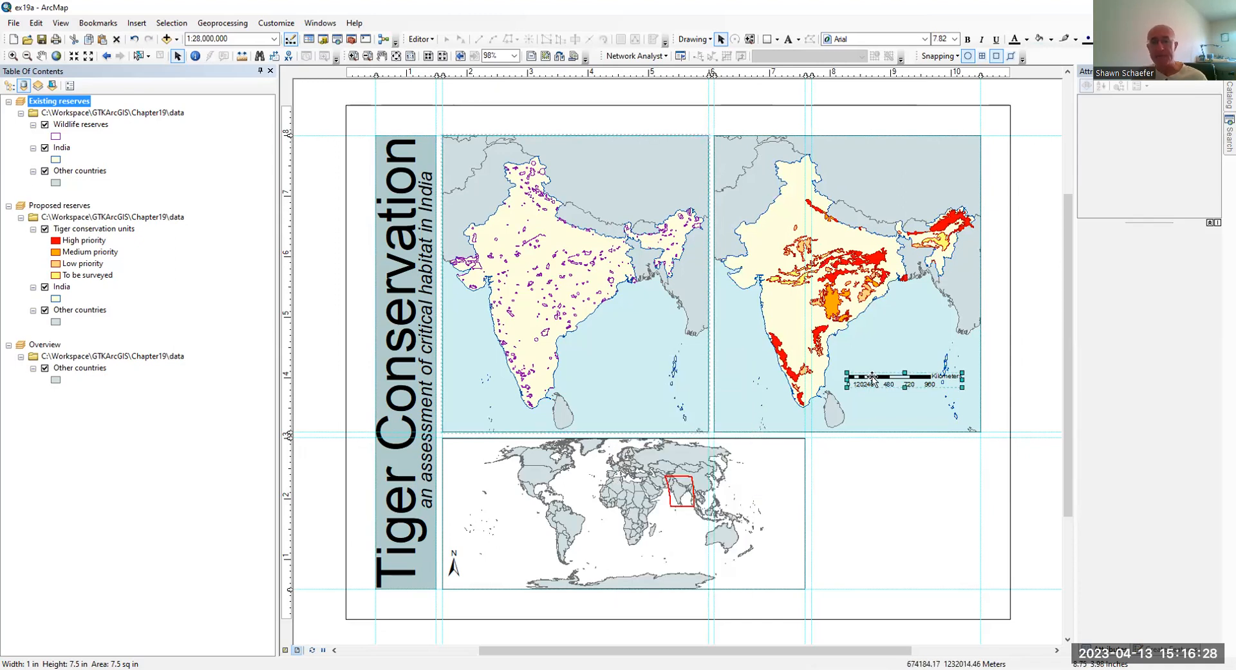
right_click(872, 377)
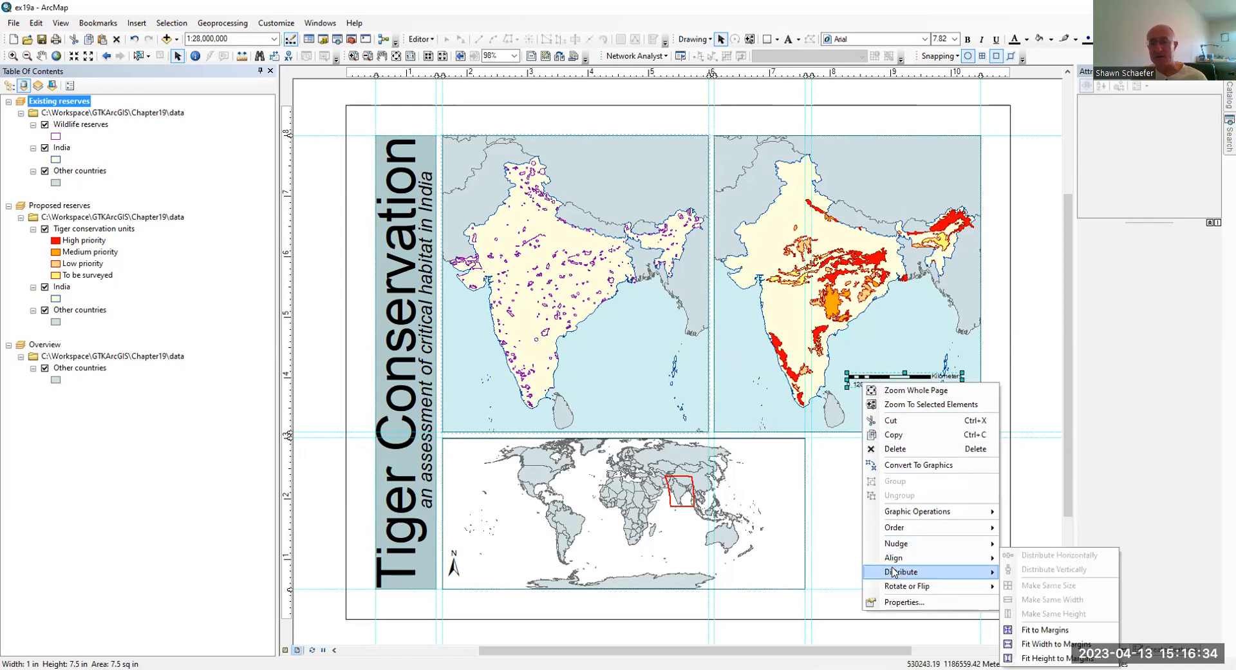
click(618, 375)
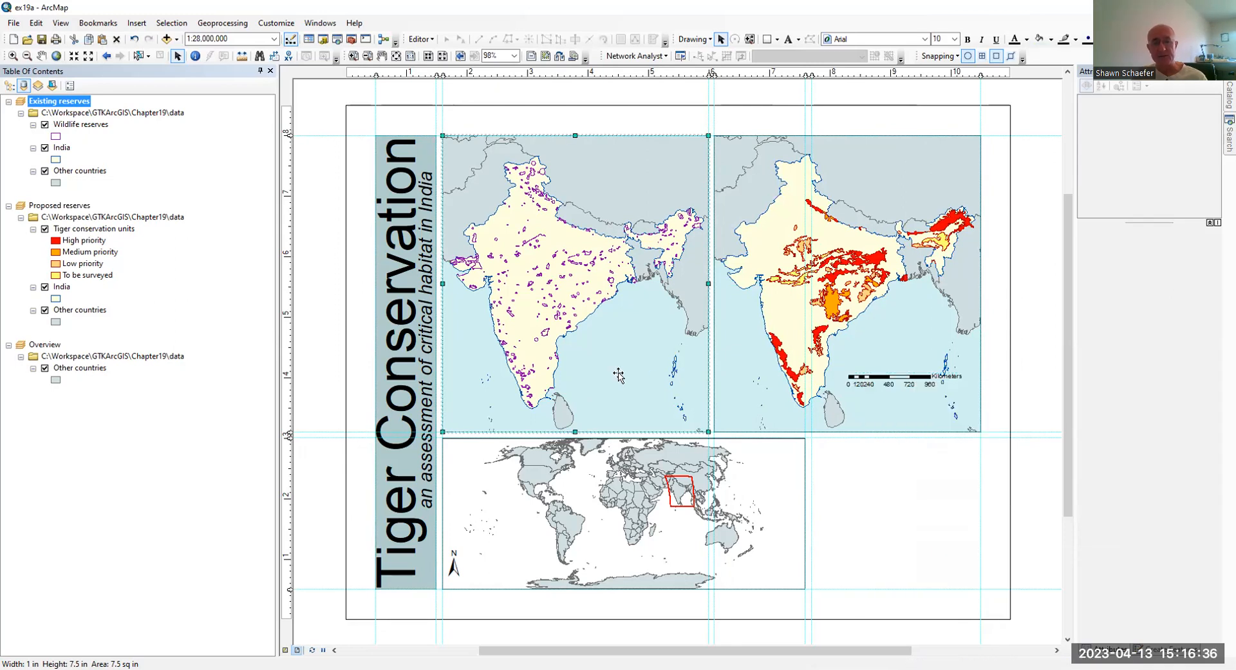
right_click(620, 377)
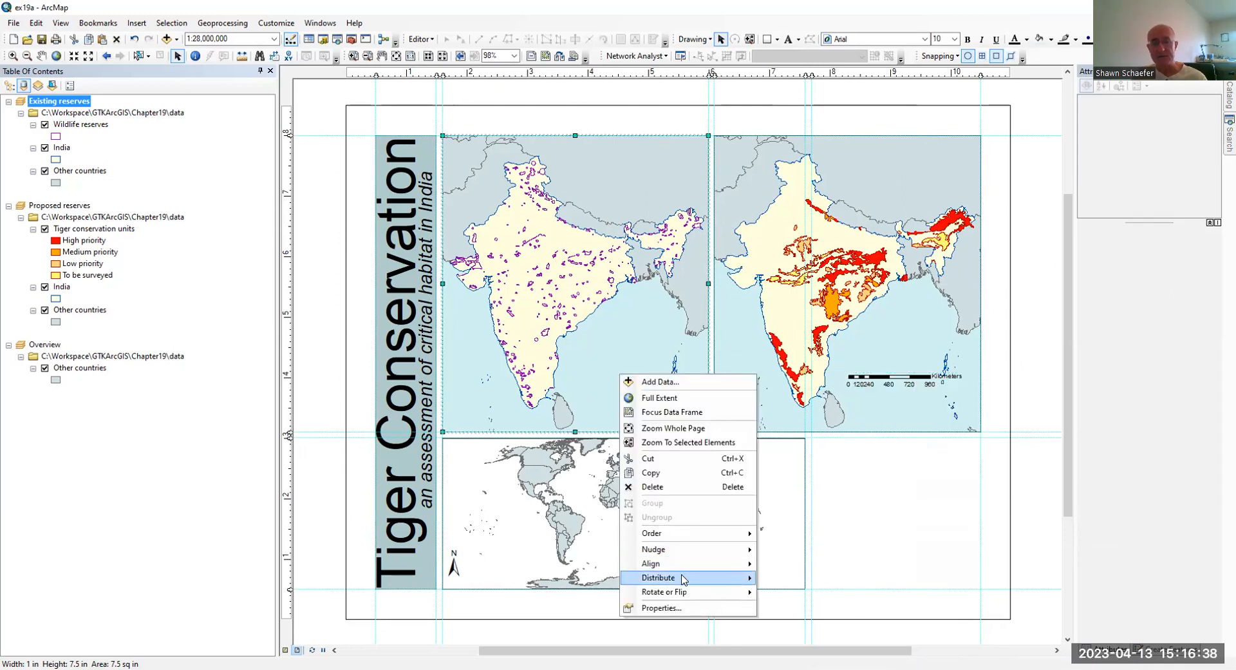
Copy the Proposed reserves scale bar and paste it into the Existing reserves map, over the sea southeast of India.
click(904, 383)
right_click(904, 379)
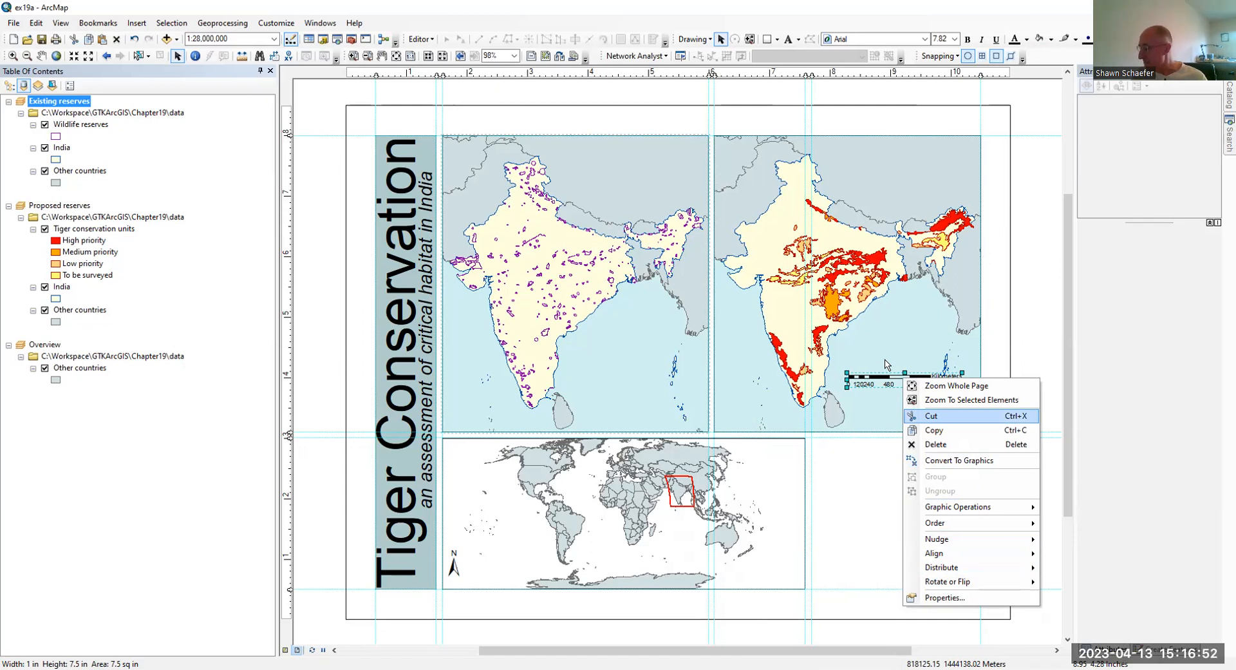
click(629, 374)
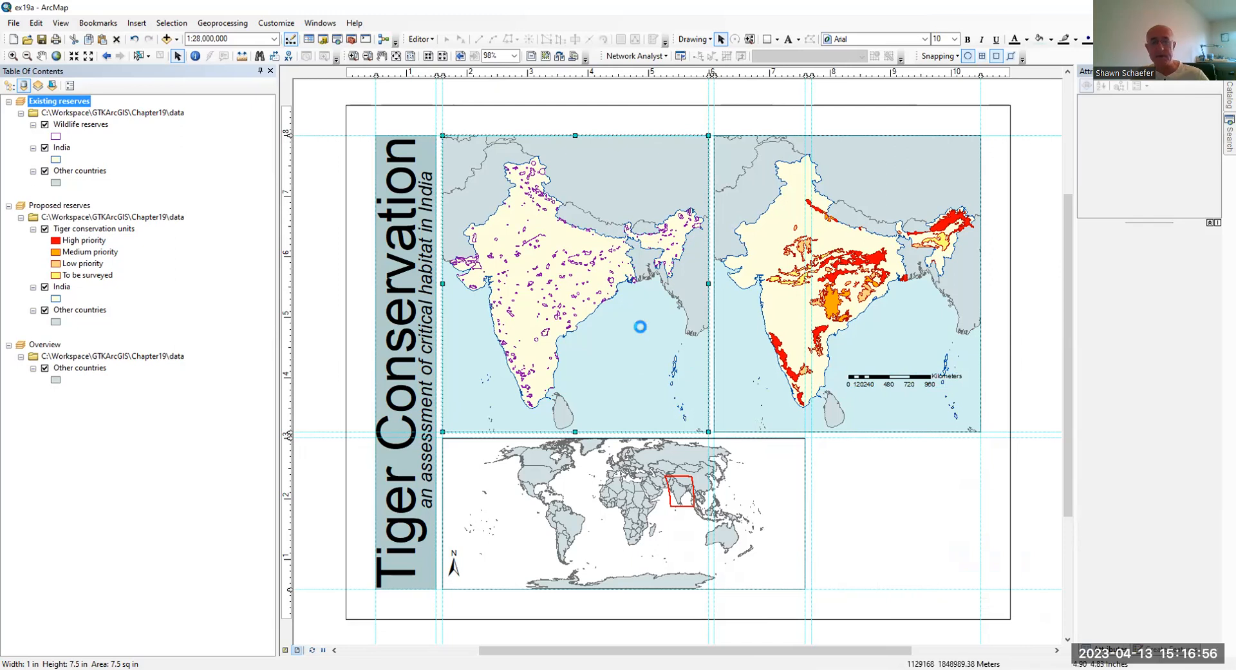
key(ctrl+v)
drag(888, 397, 606, 390)
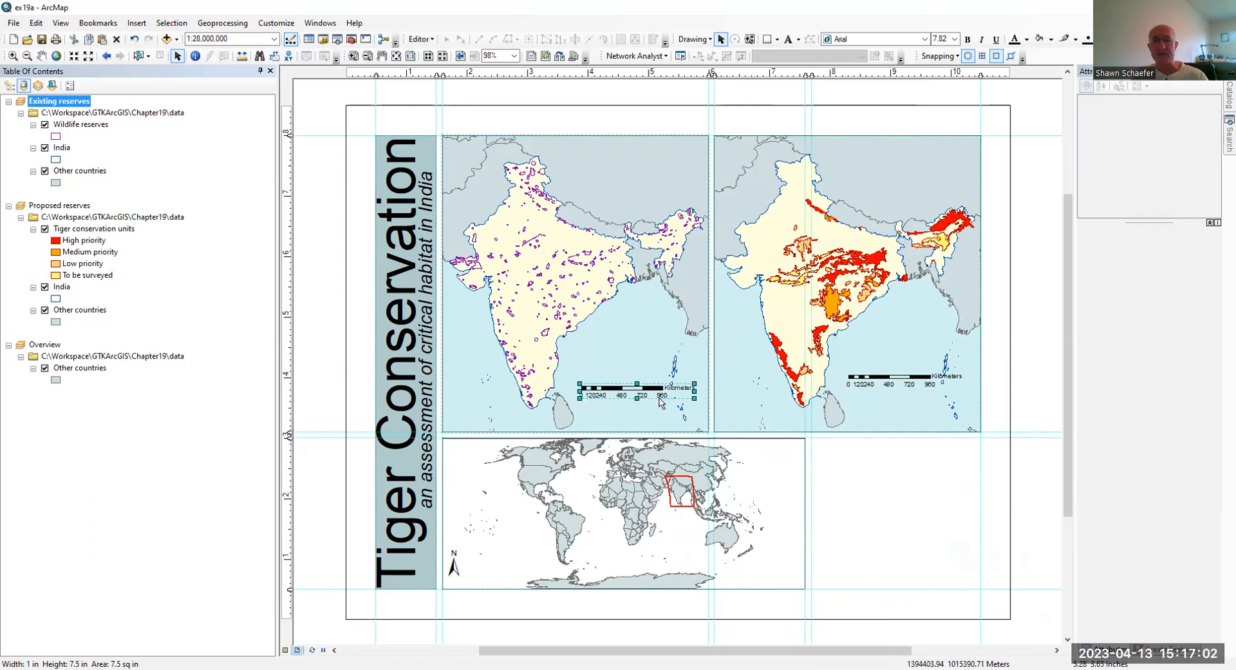
Adjust both scale bars vertically so they line up at the same height in the two India maps.
drag(873, 379, 872, 388)
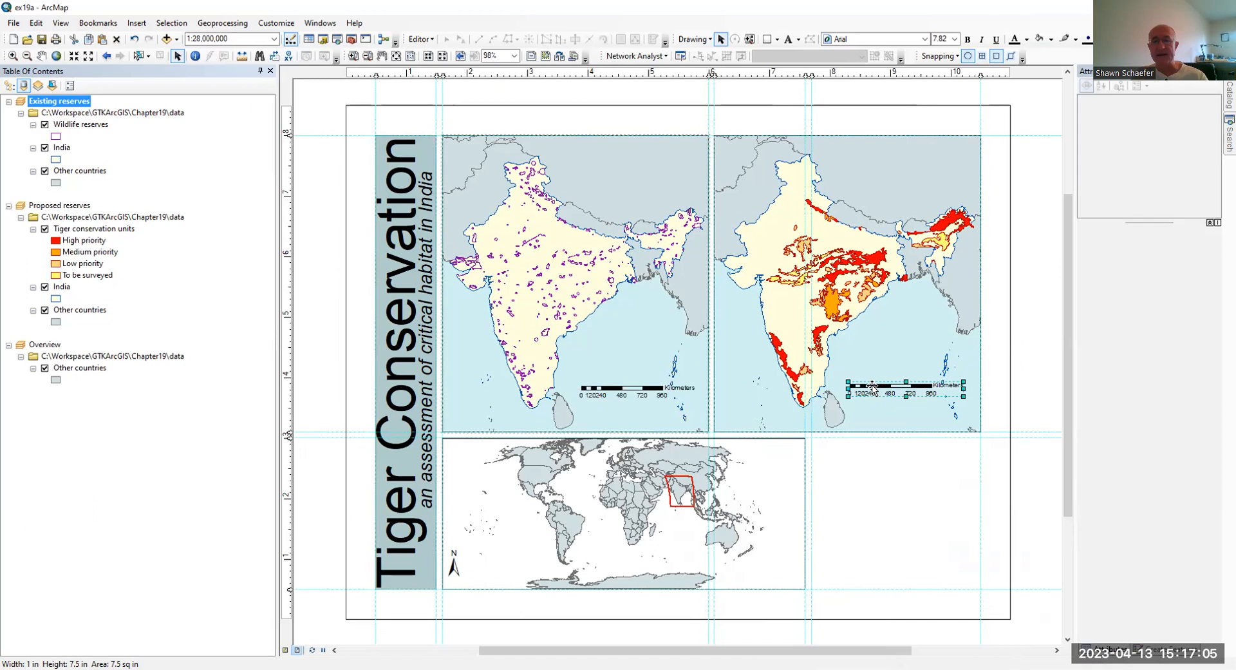
click(625, 390)
drag(623, 388, 623, 384)
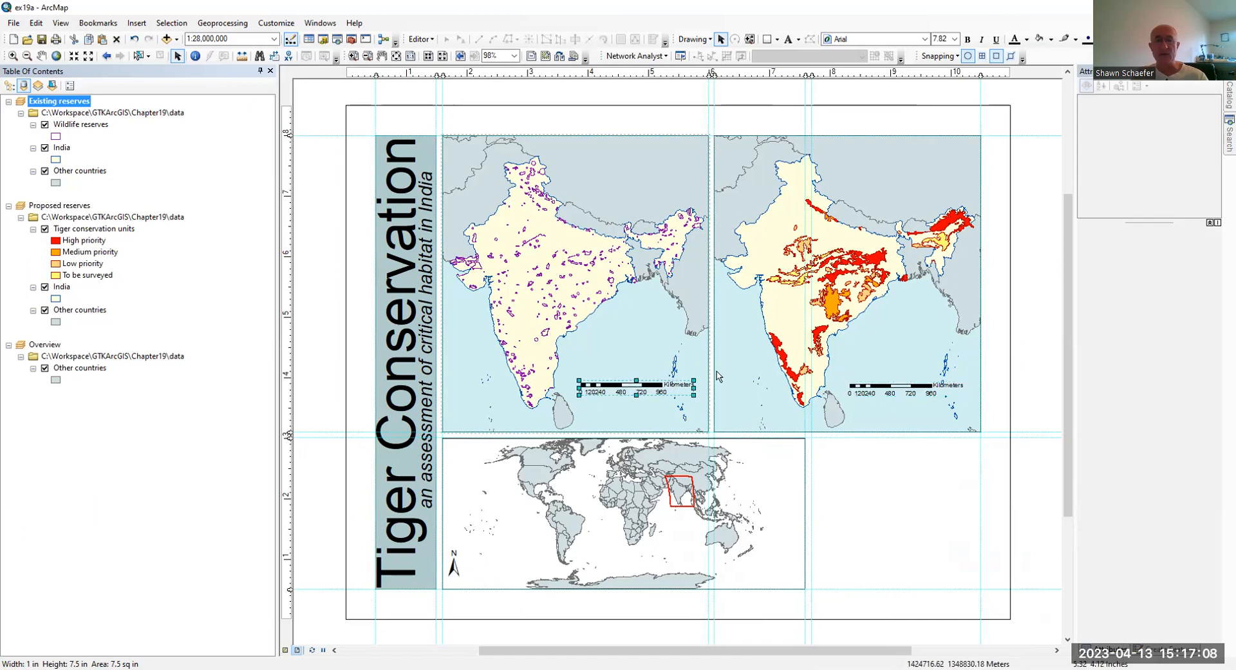
click(855, 454)
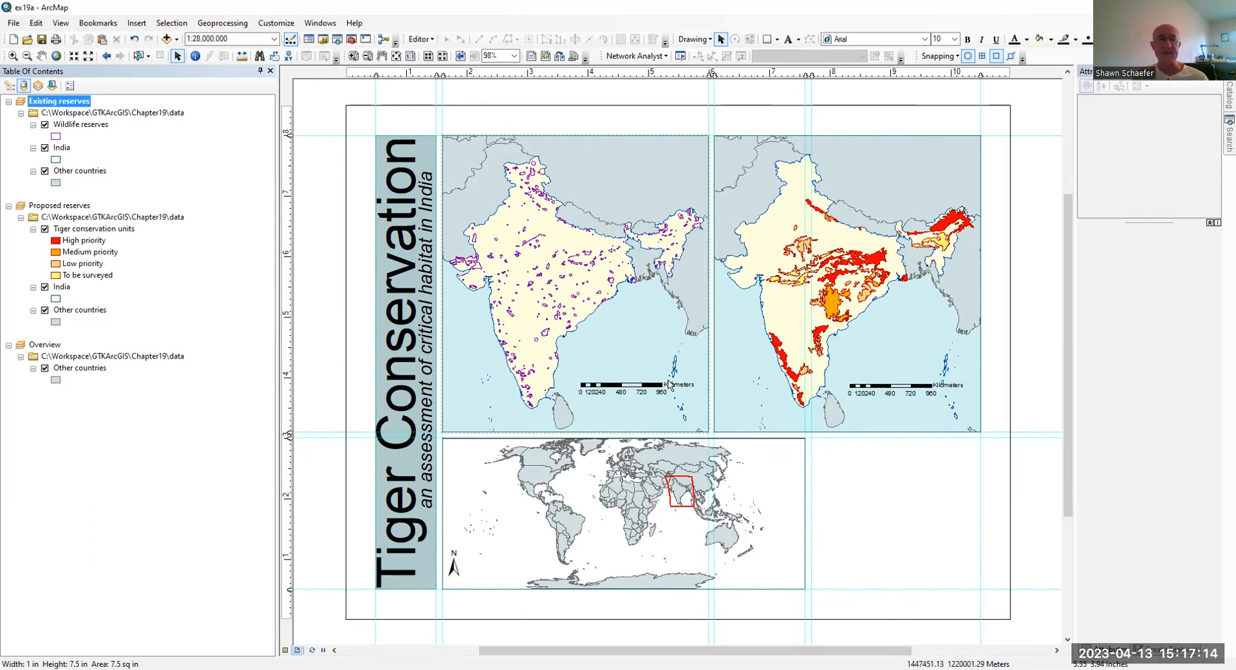
Insert a legend for the Existing reserves data frame with Wildlife reserves, India and Other countries in one column, titled "Legend".
click(145, 25)
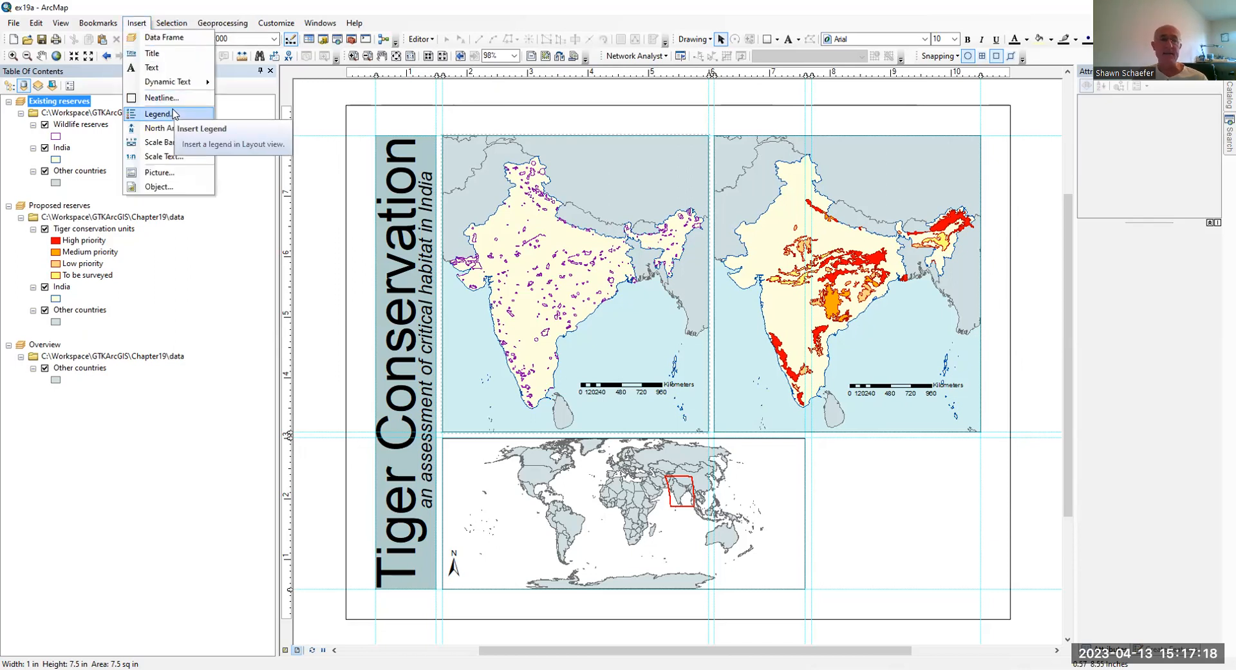
click(166, 6)
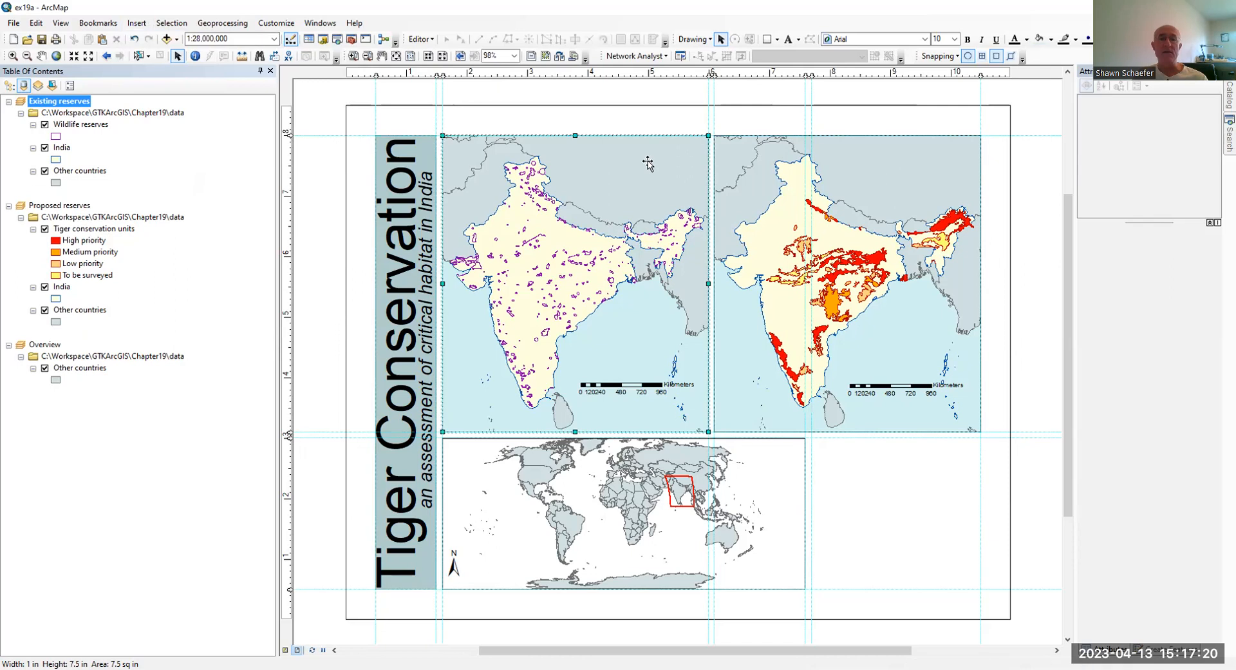
click(143, 24)
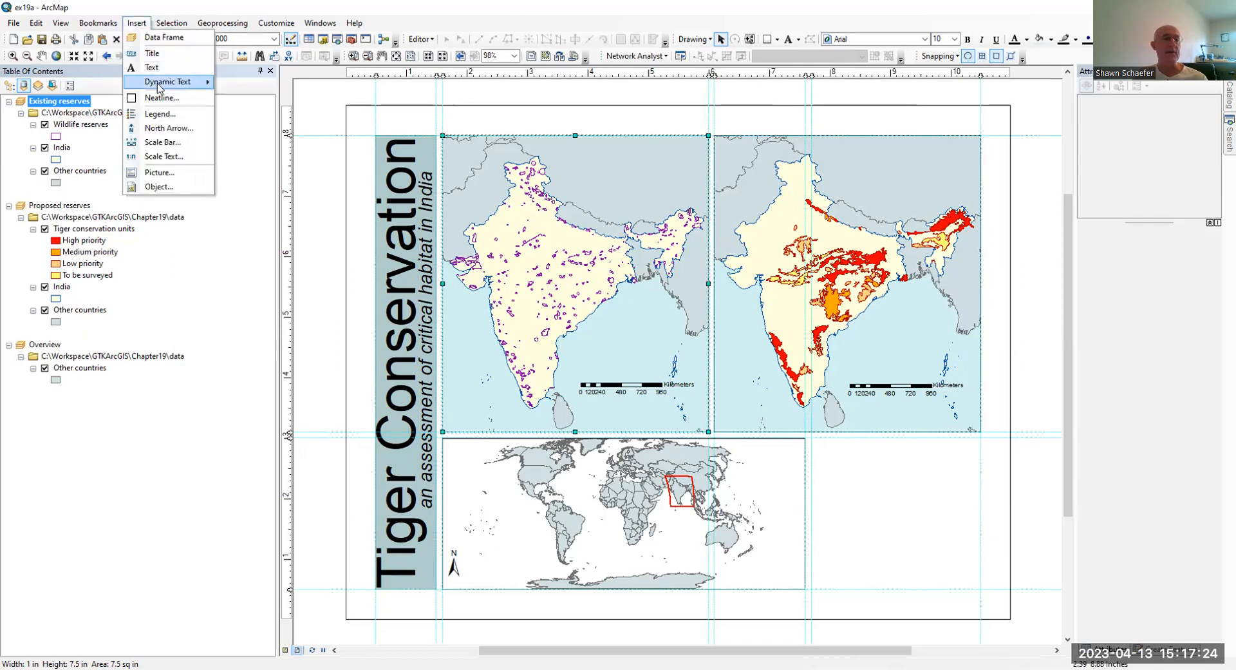
click(152, 112)
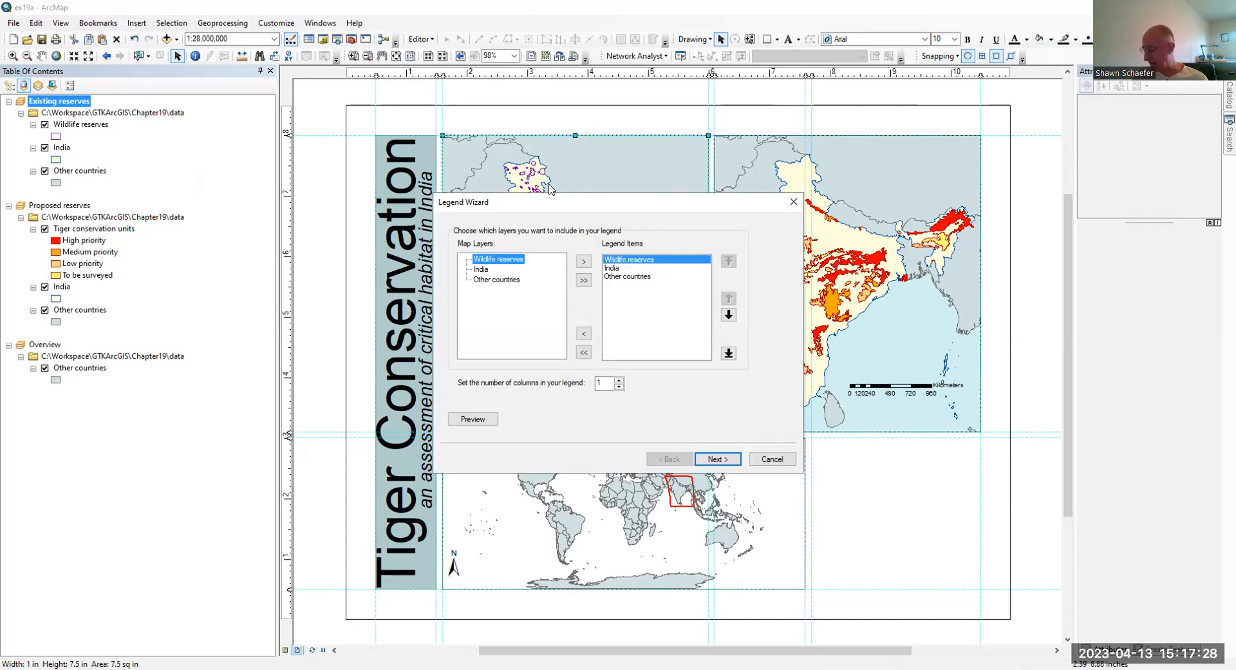
drag(638, 205, 549, 184)
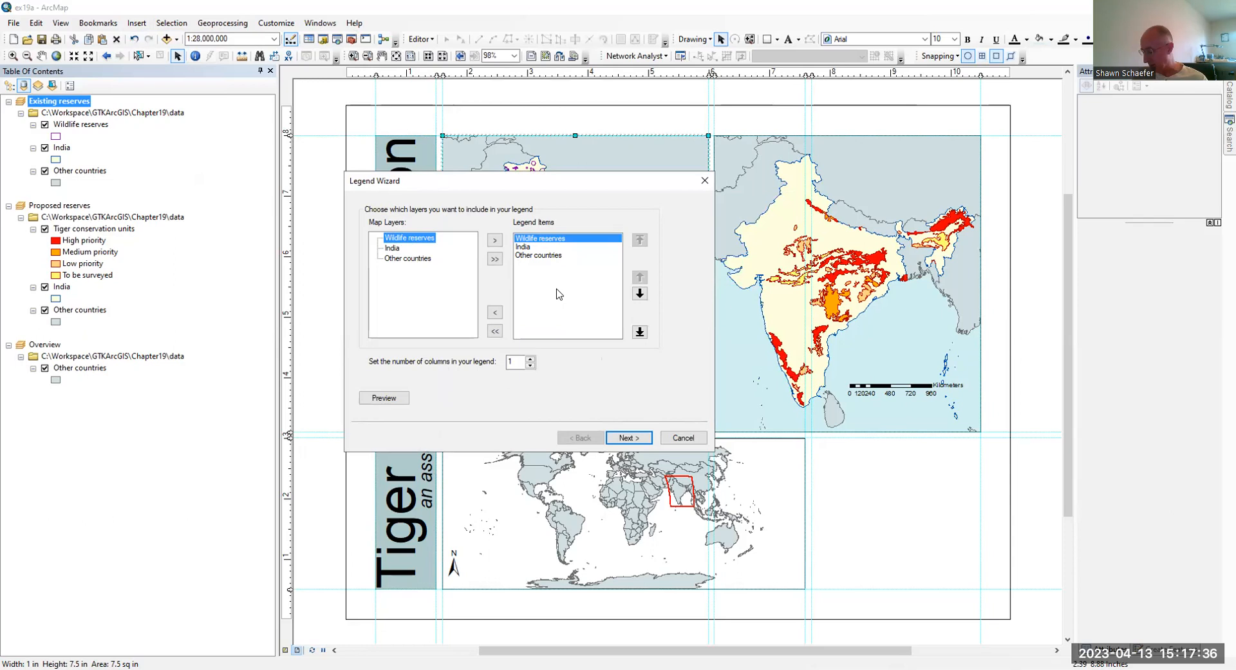
click(629, 438)
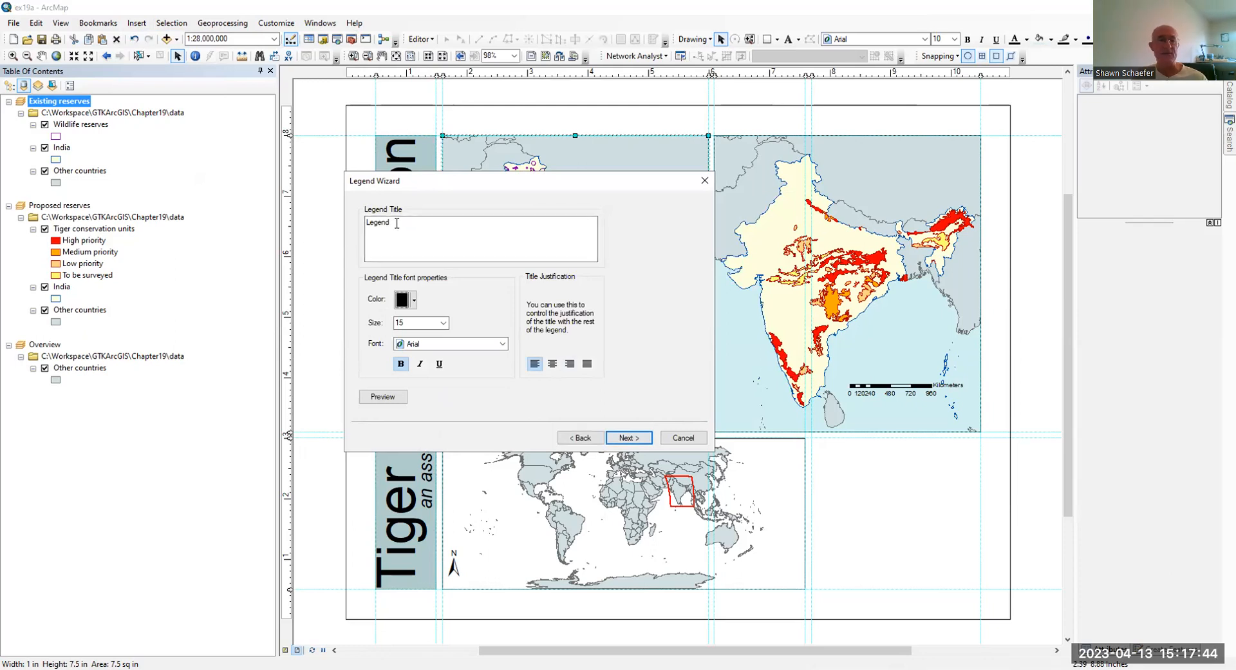
click(629, 438)
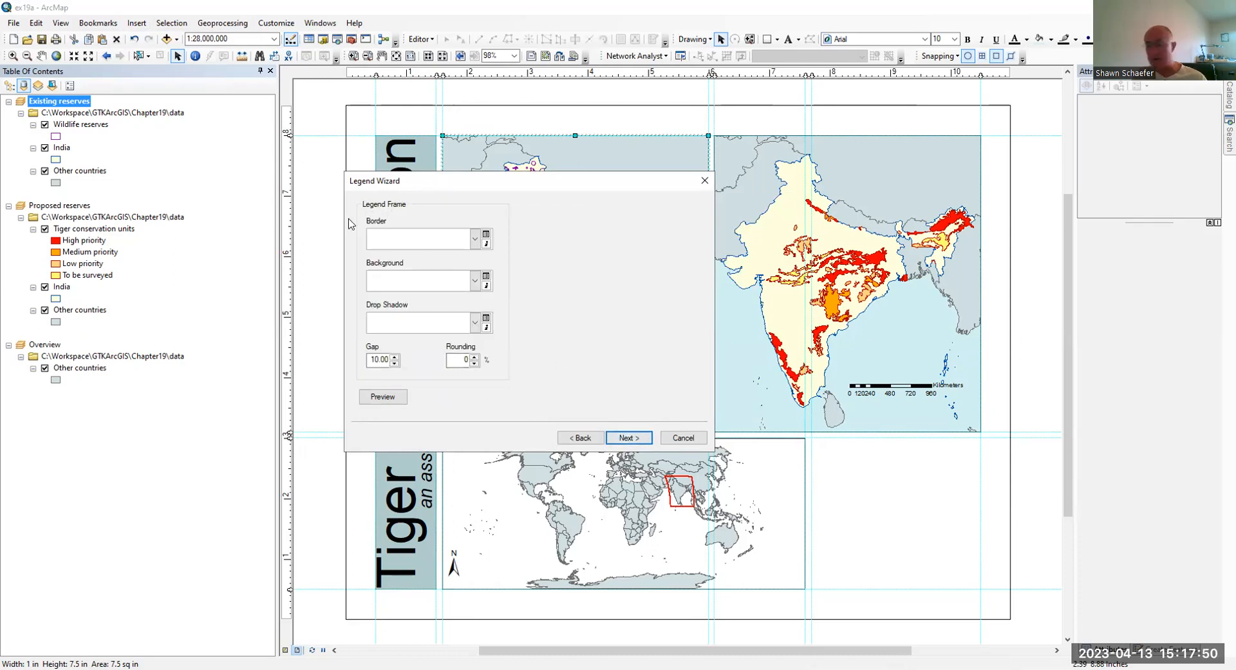
Give the legend a thin line border and a White background, and finish the wizard with its remaining default settings.
click(475, 240)
click(397, 289)
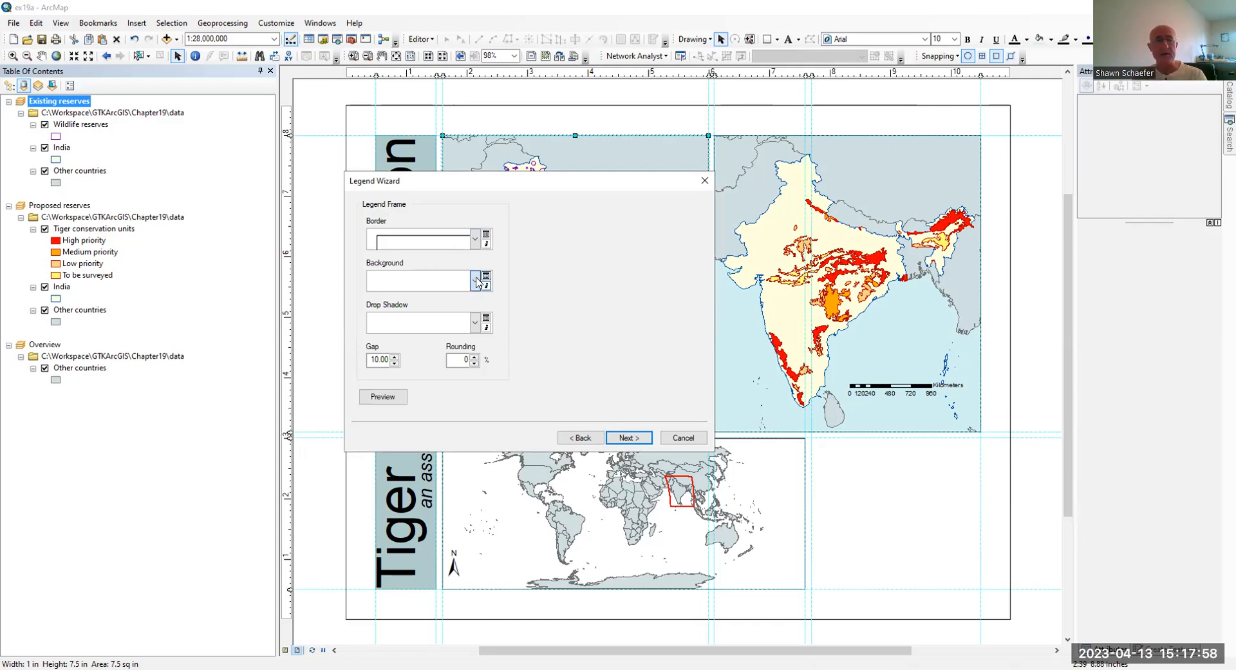
click(477, 281)
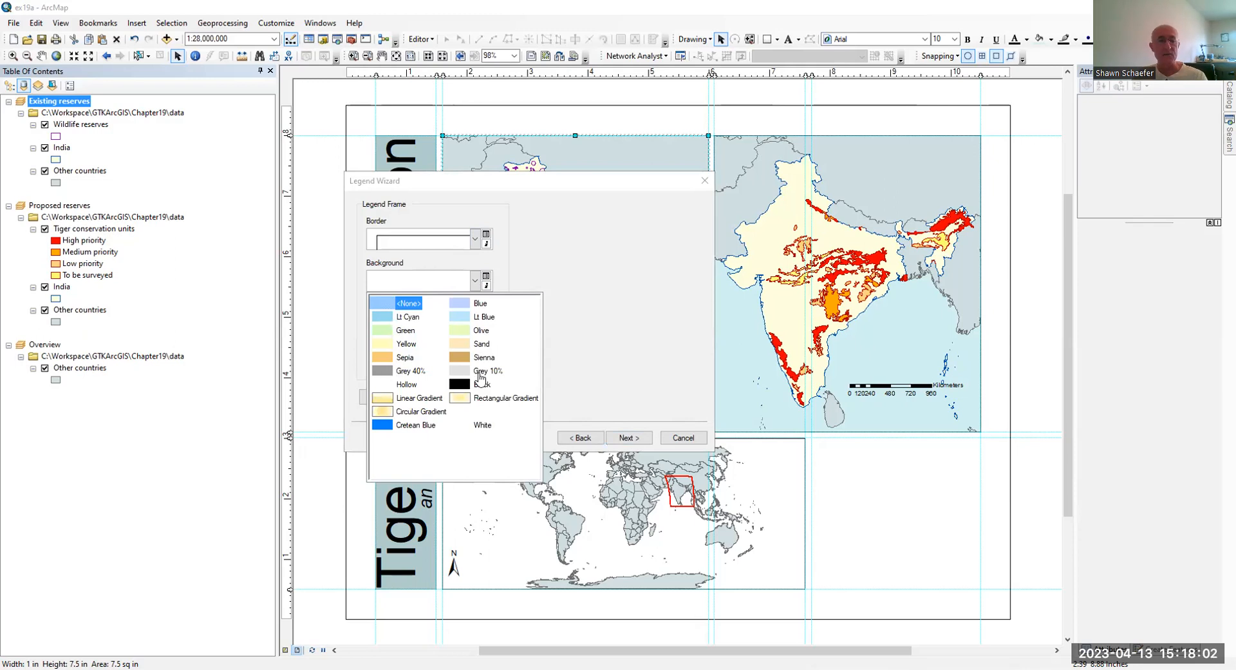
click(481, 424)
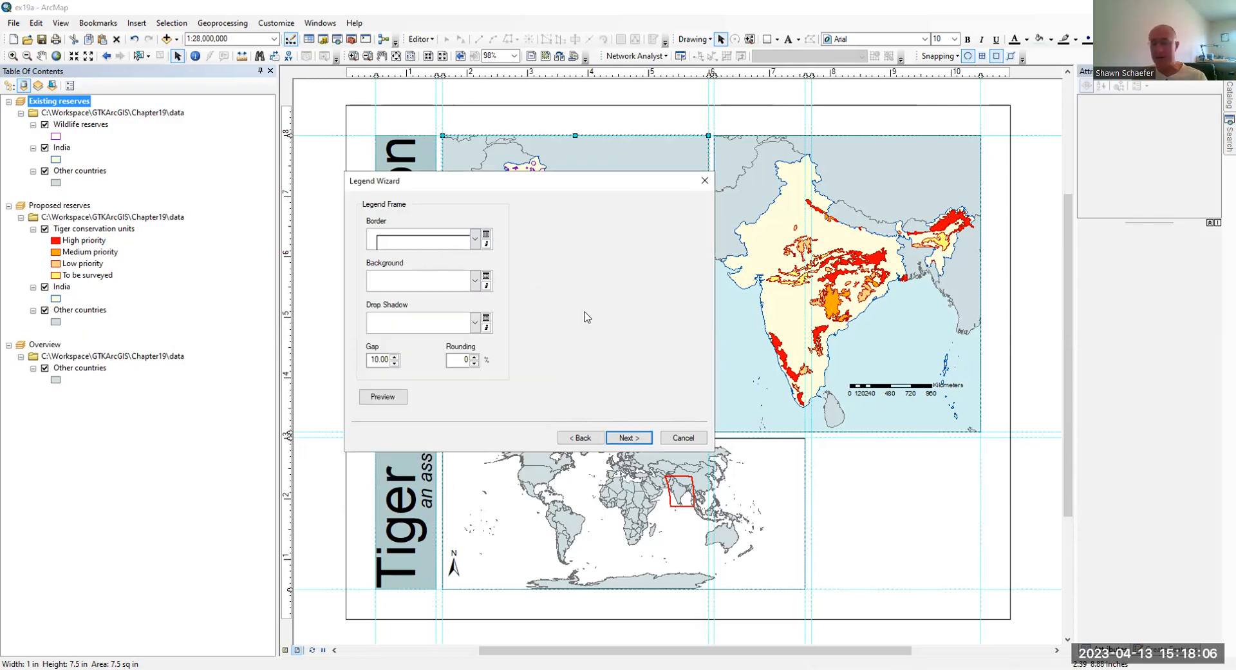
click(622, 440)
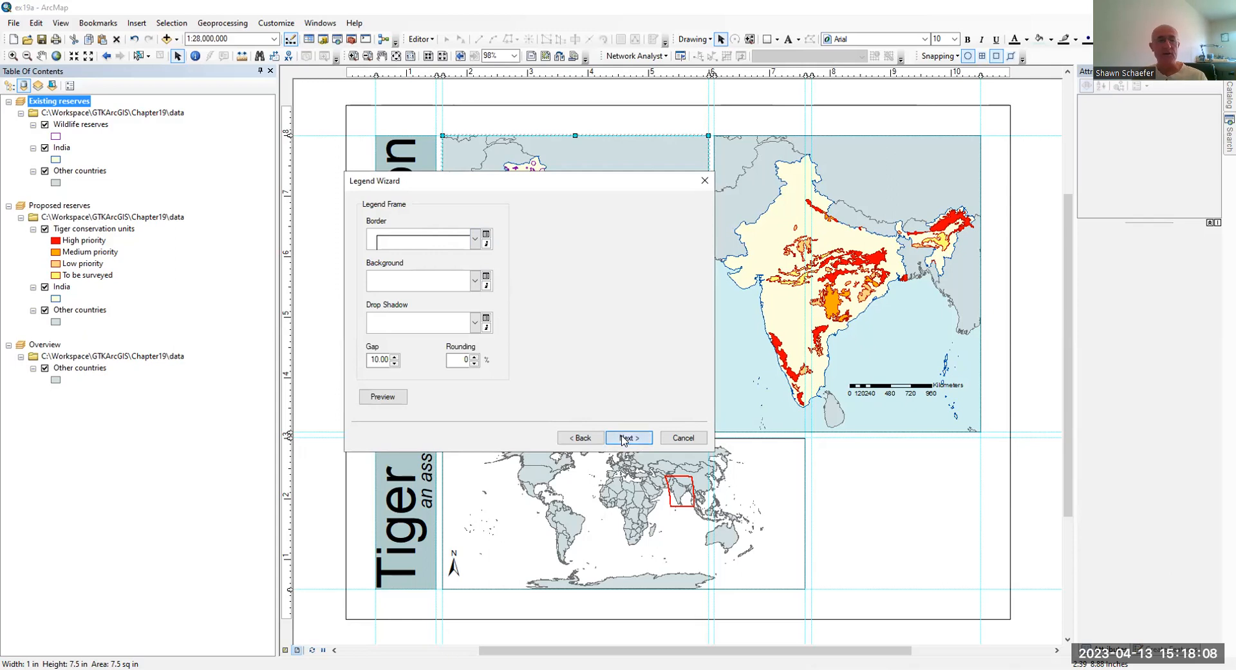
click(622, 439)
click(623, 439)
Move the legend just above the Existing reserves scale bar and shrink it to fit over the sea.
drag(634, 391, 629, 324)
drag(573, 288, 646, 325)
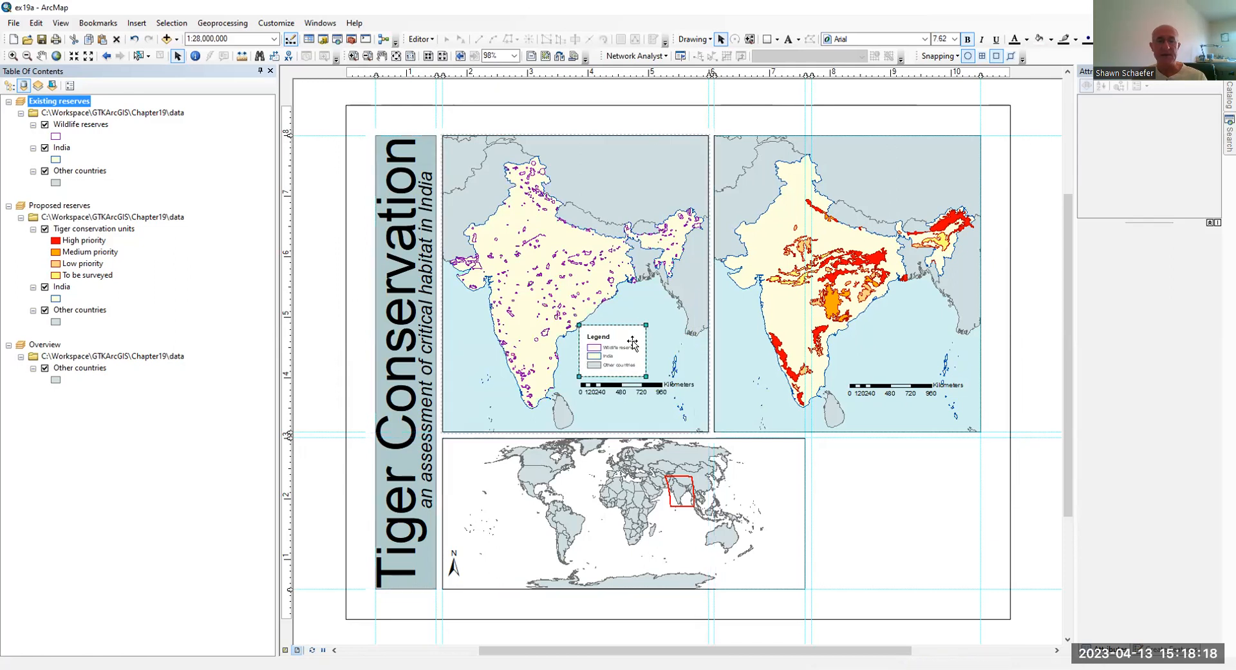
click(657, 326)
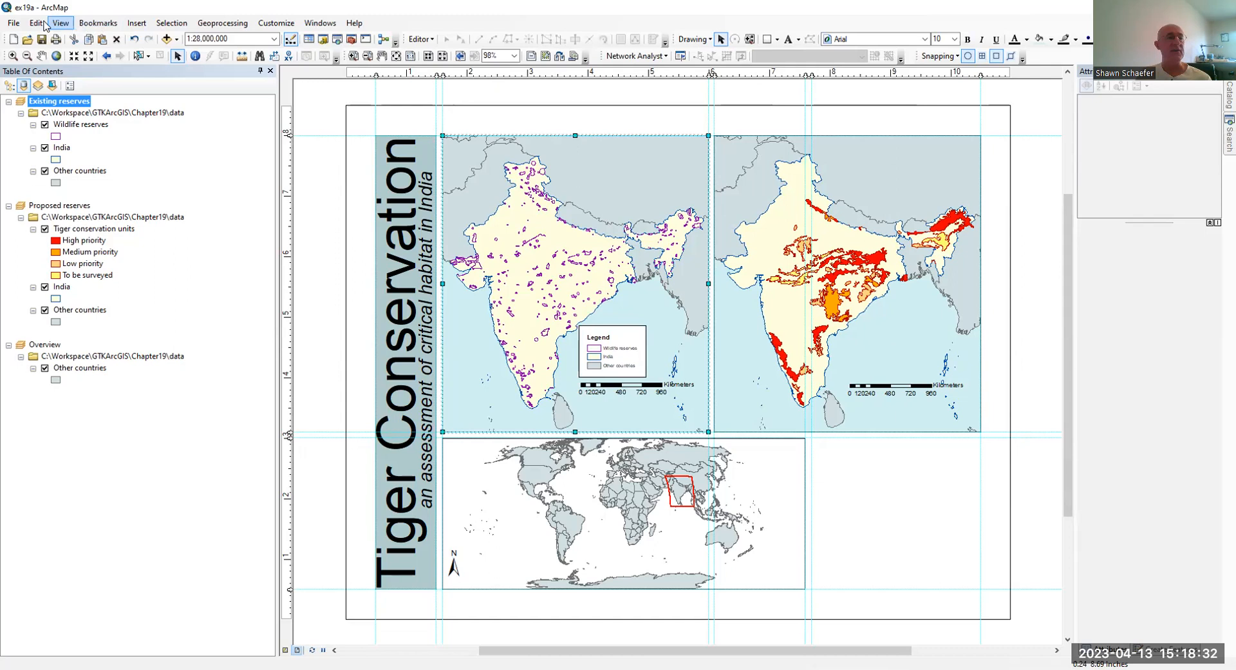
Open the map document ex19d from the Chapter19 folder without saving the changes to ex19a.
click(14, 26)
click(25, 55)
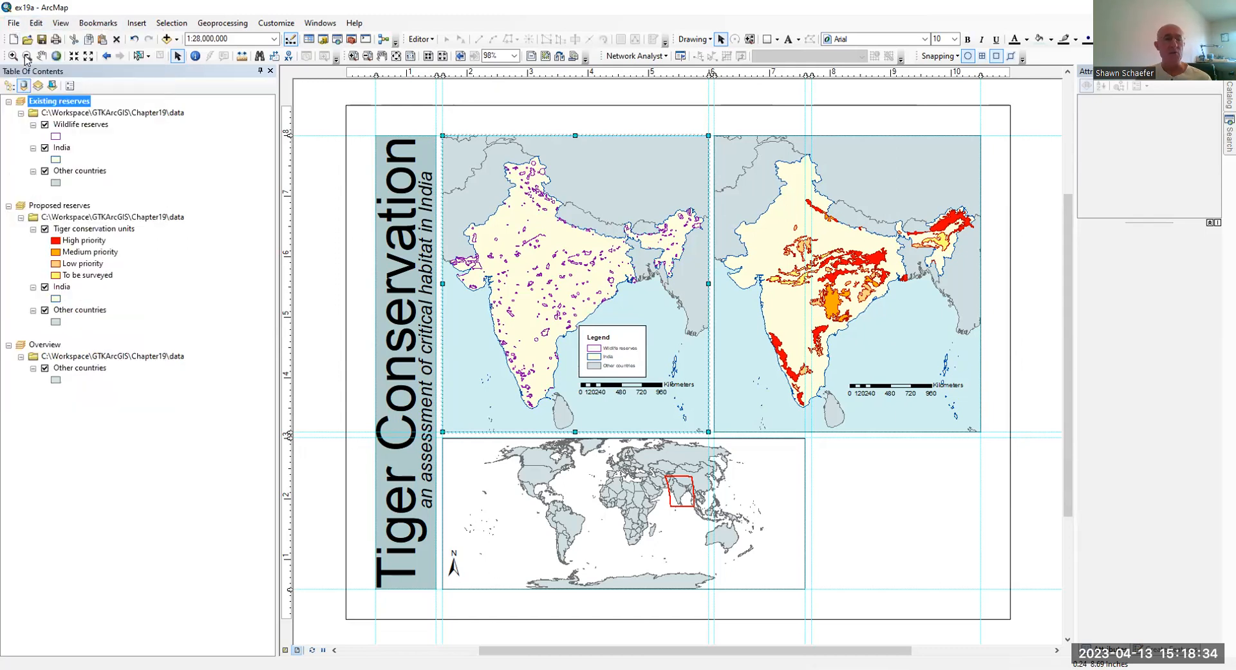
click(530, 325)
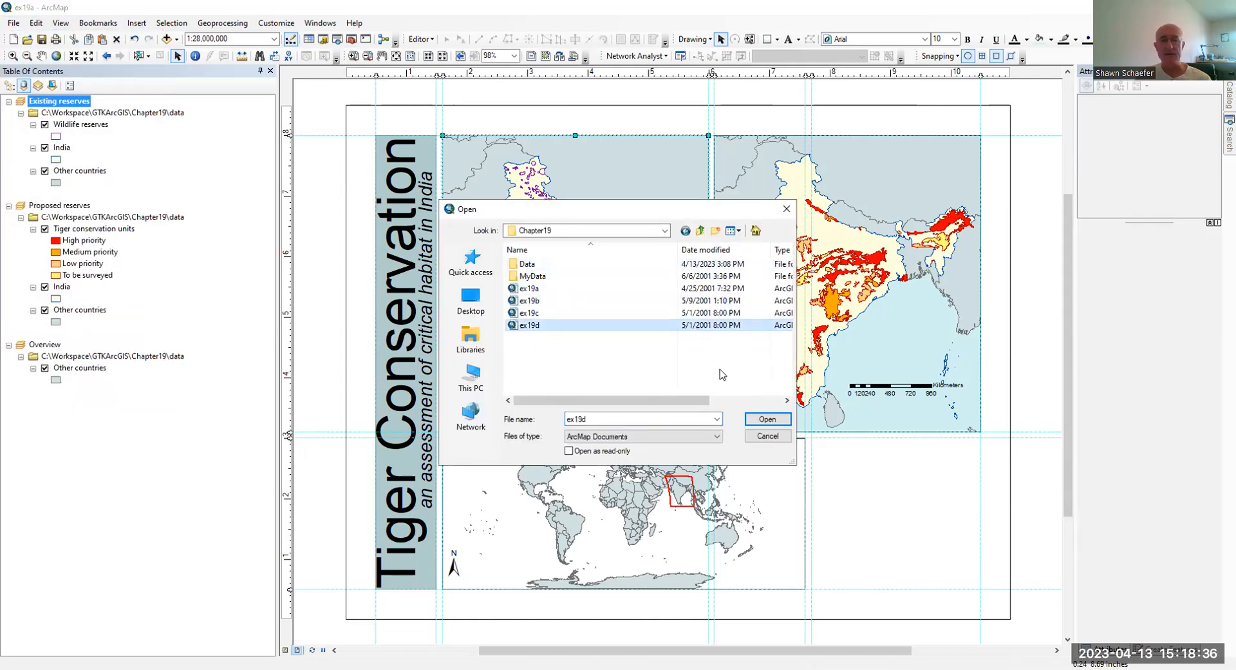
click(765, 419)
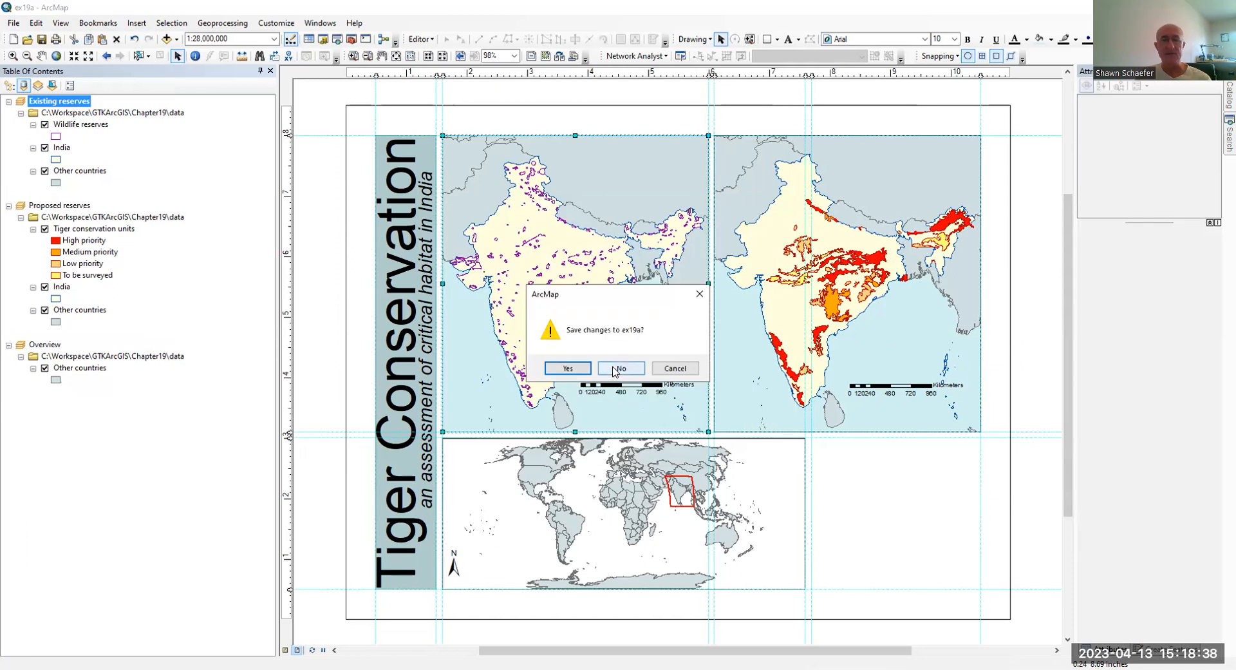
click(617, 368)
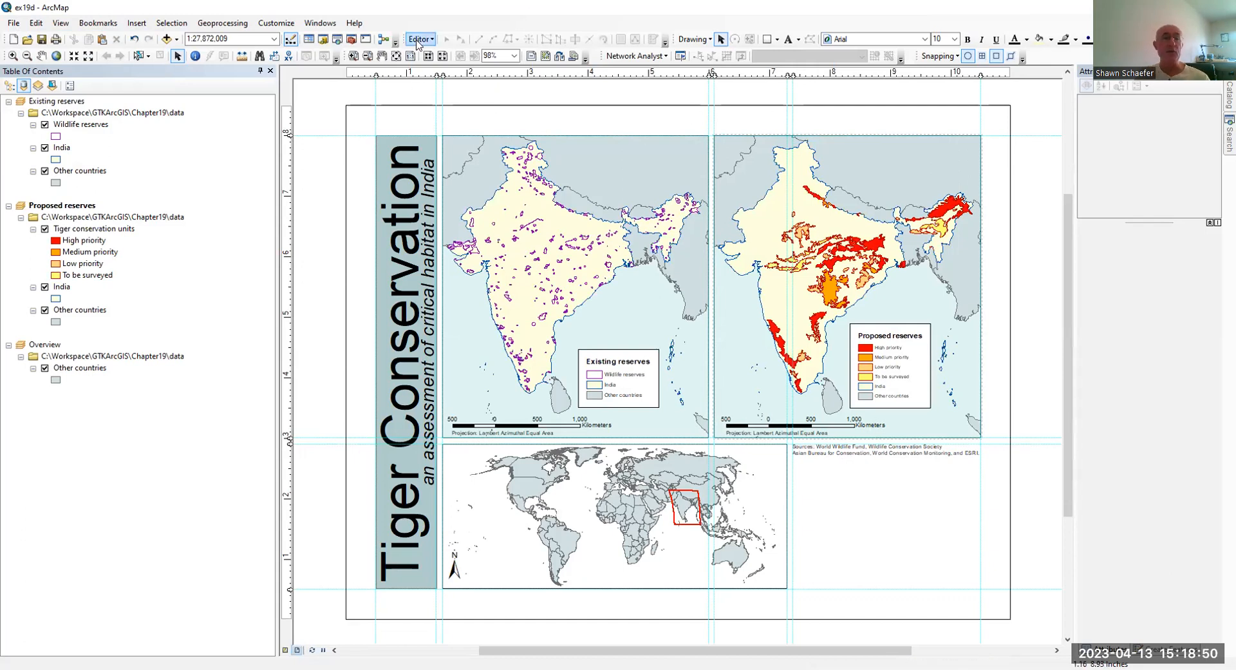
Add the text "Projection: Geographic" to the layout with the drawing text tool.
click(798, 41)
click(815, 51)
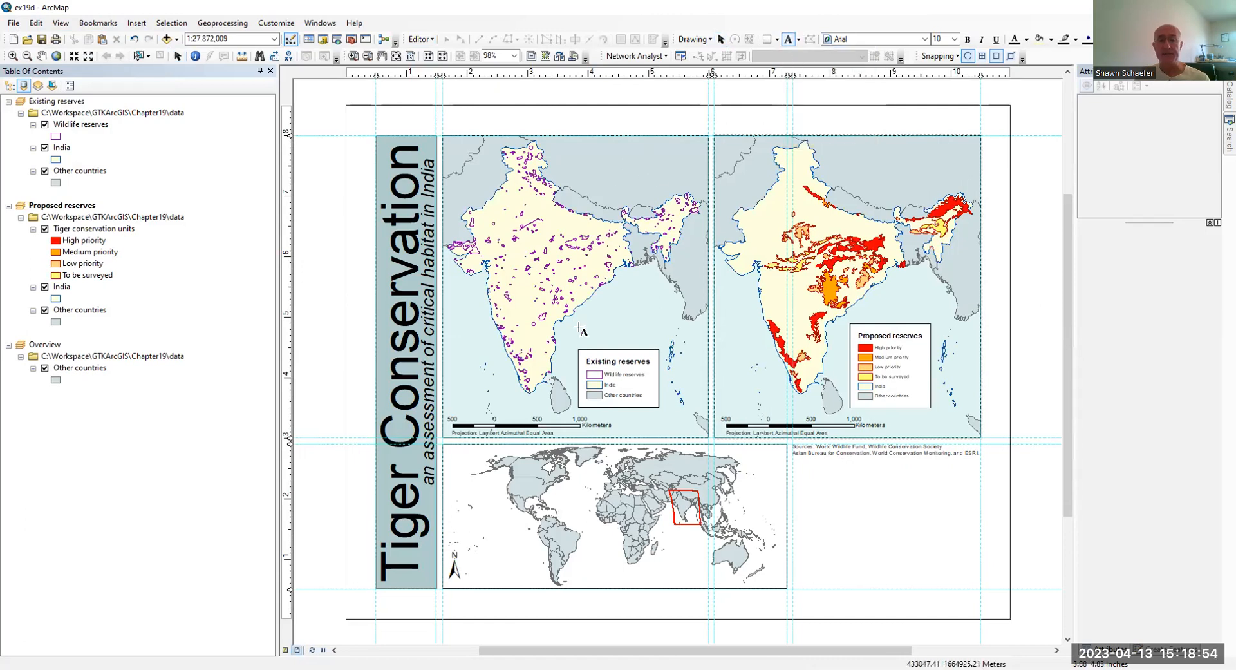
click(589, 322)
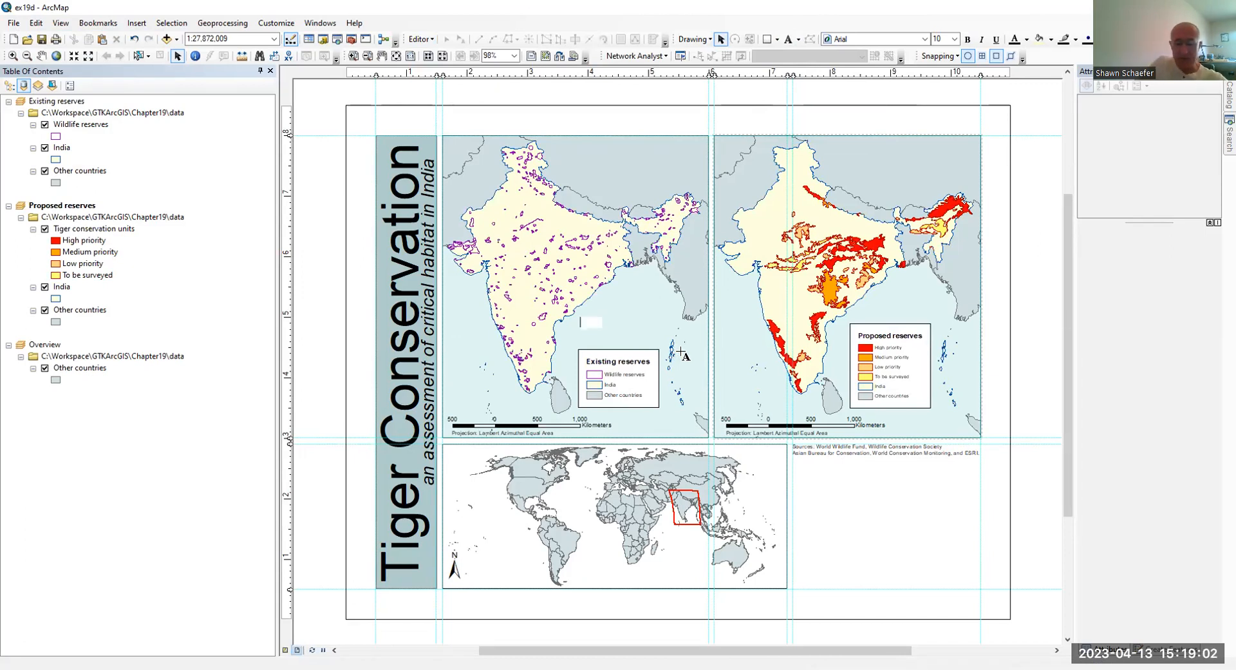
text(Projection: Geogr)
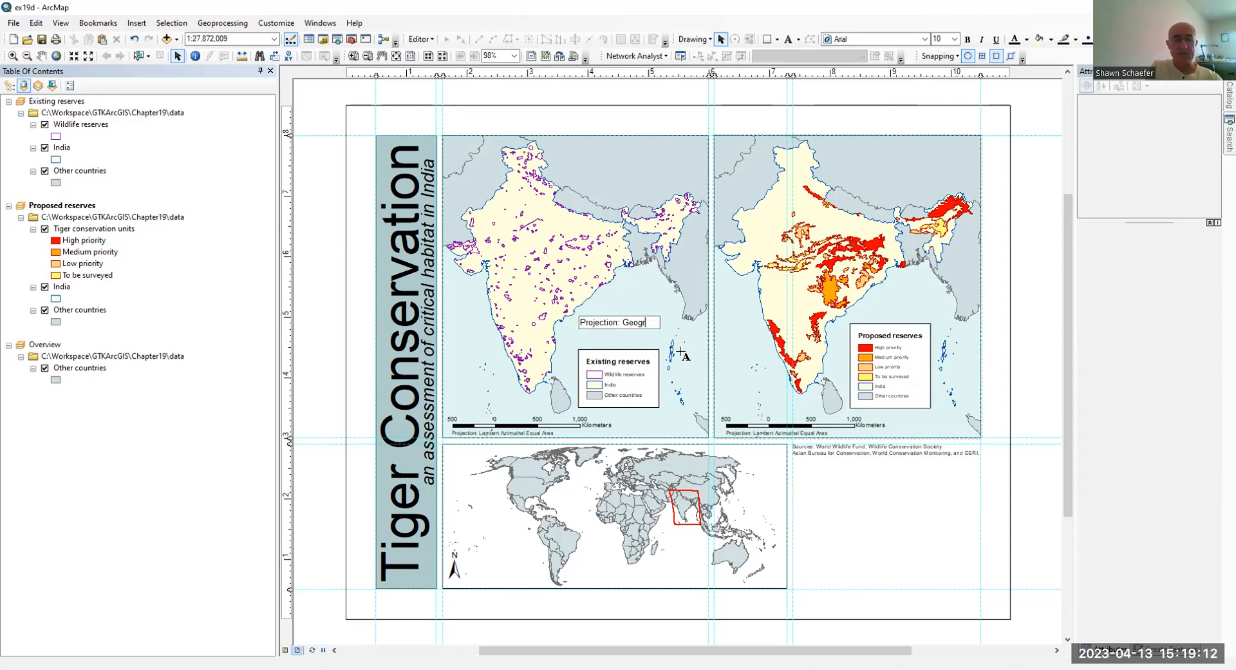
text(aphic)
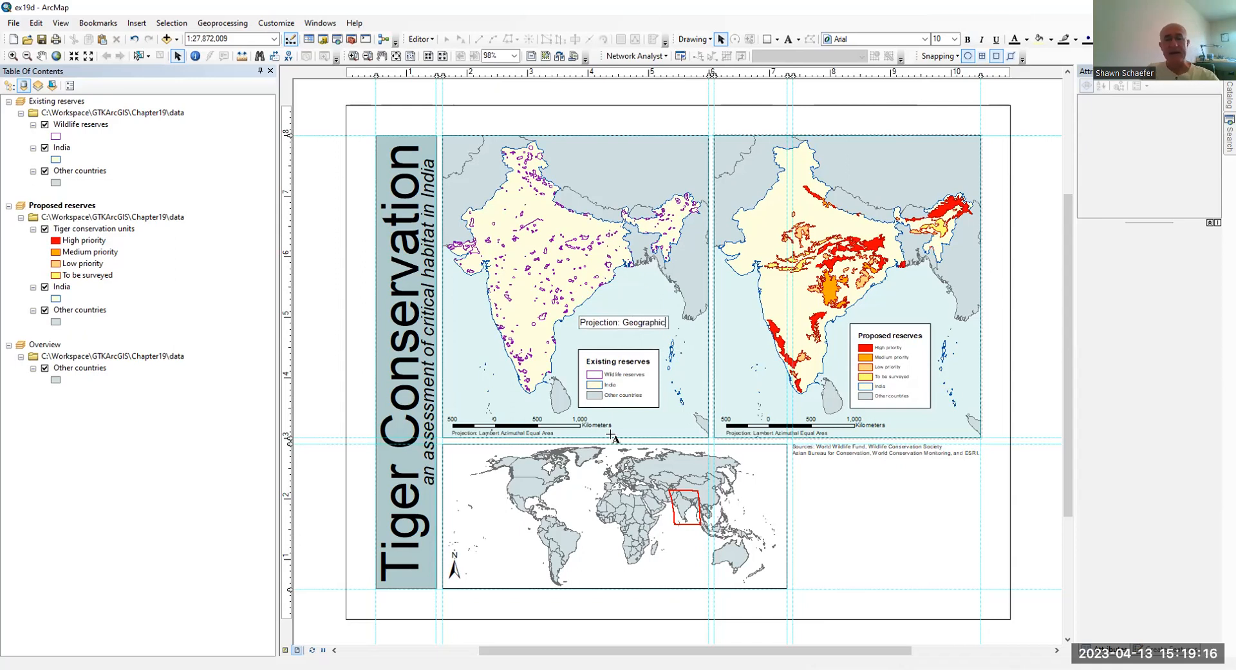
key(Return)
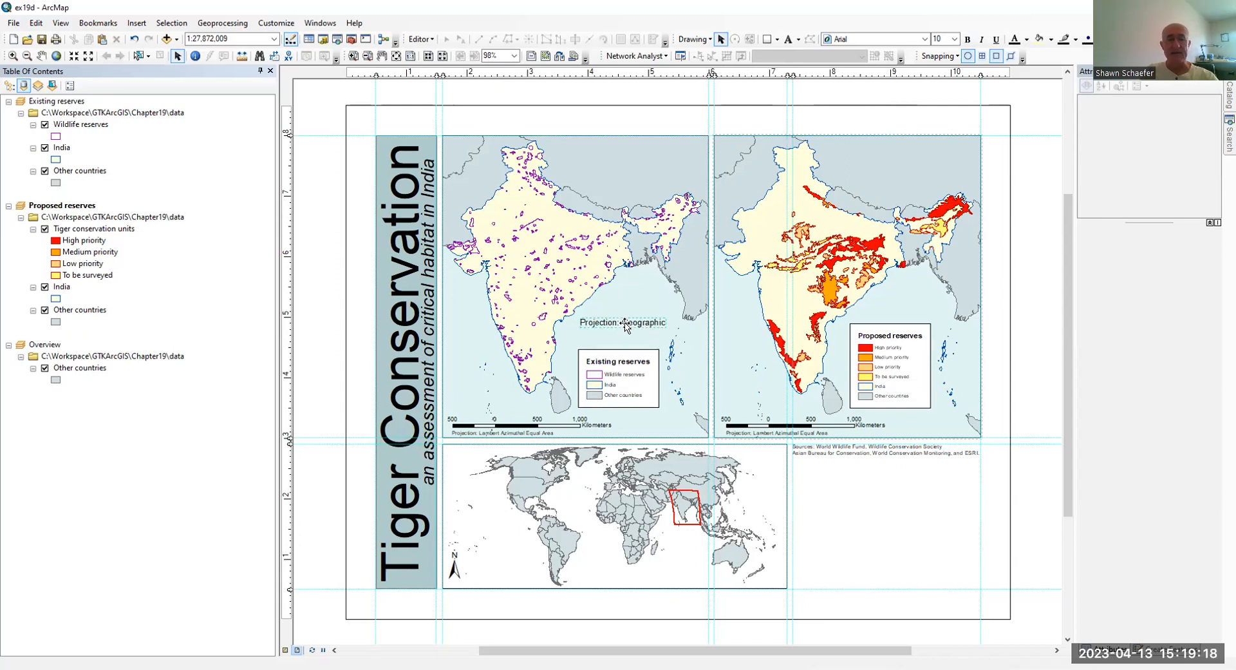
Move the "Projection: Geographic" text into the Overview data frame, just beside the north arrow.
drag(626, 322, 627, 339)
click(741, 323)
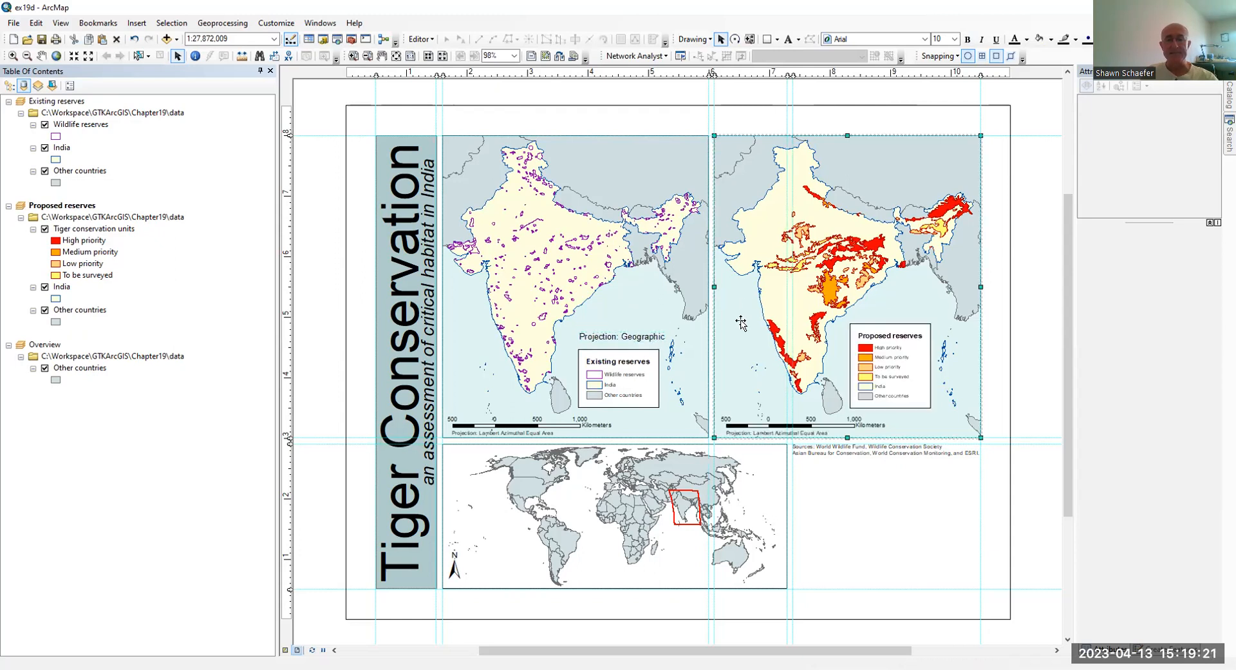
click(959, 99)
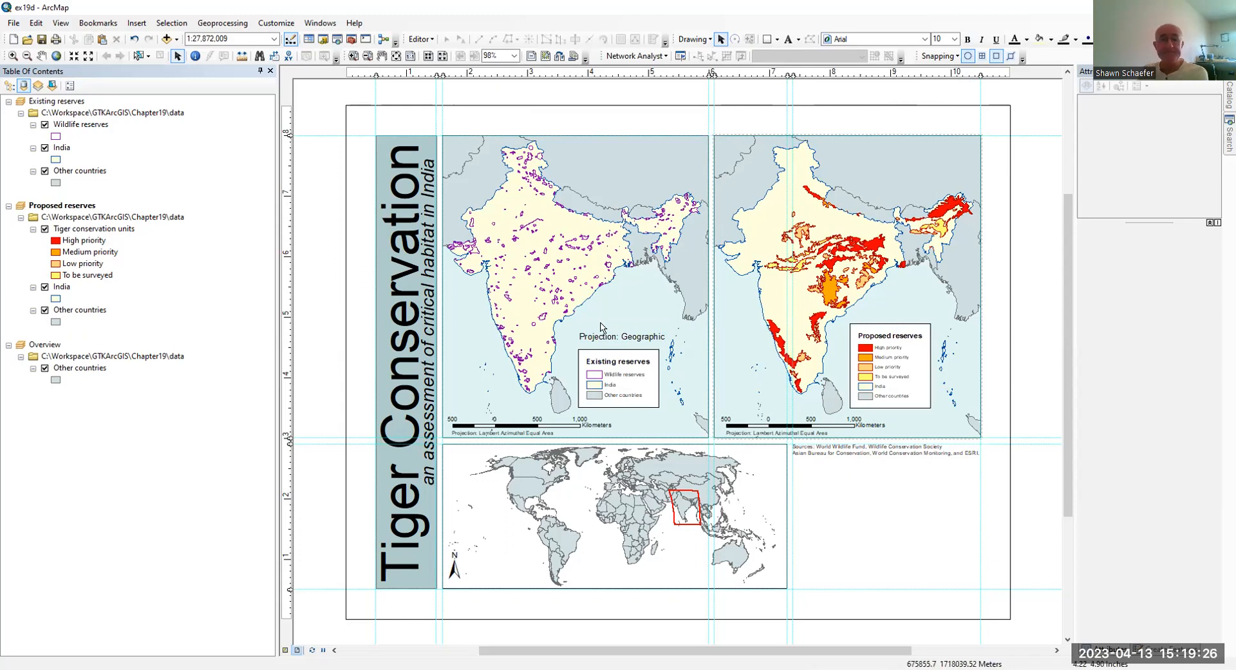
drag(607, 340, 491, 576)
click(537, 565)
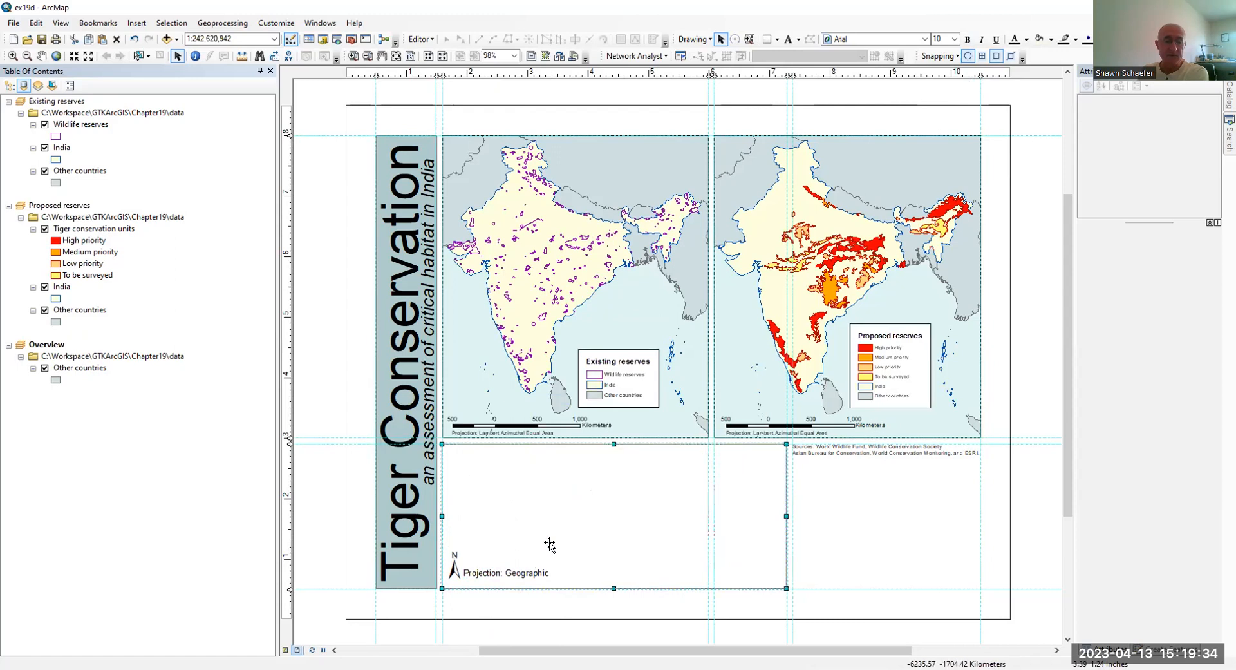
click(533, 570)
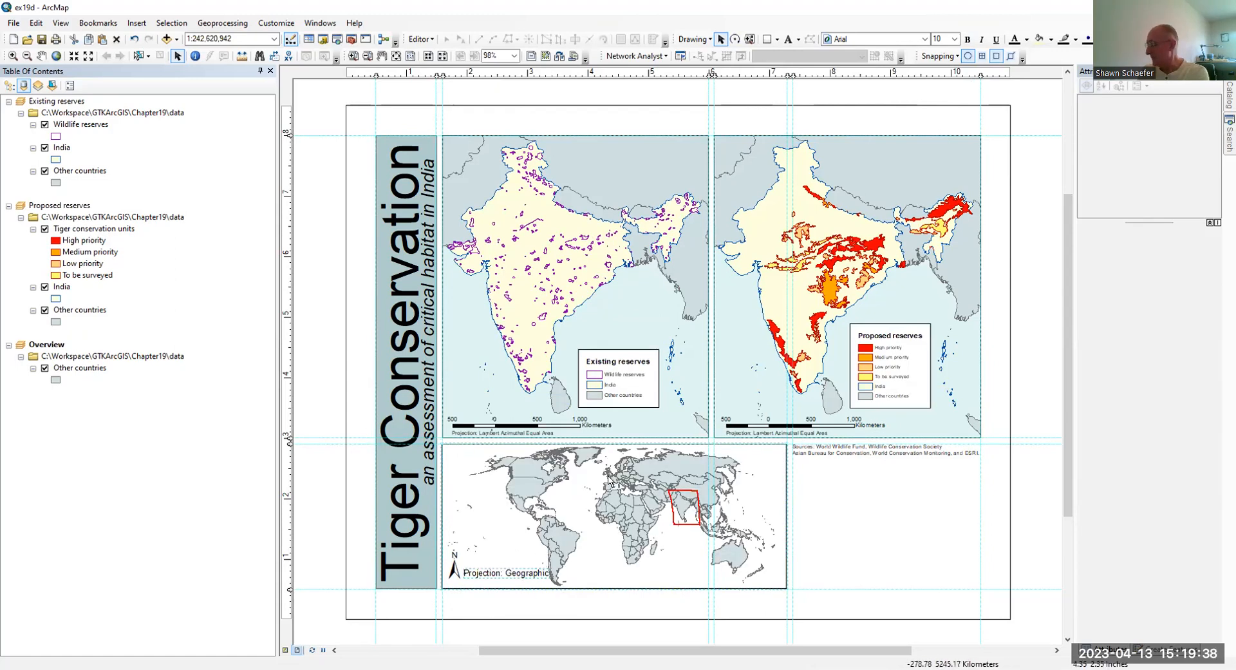
scroll(610, 480, up, 1)
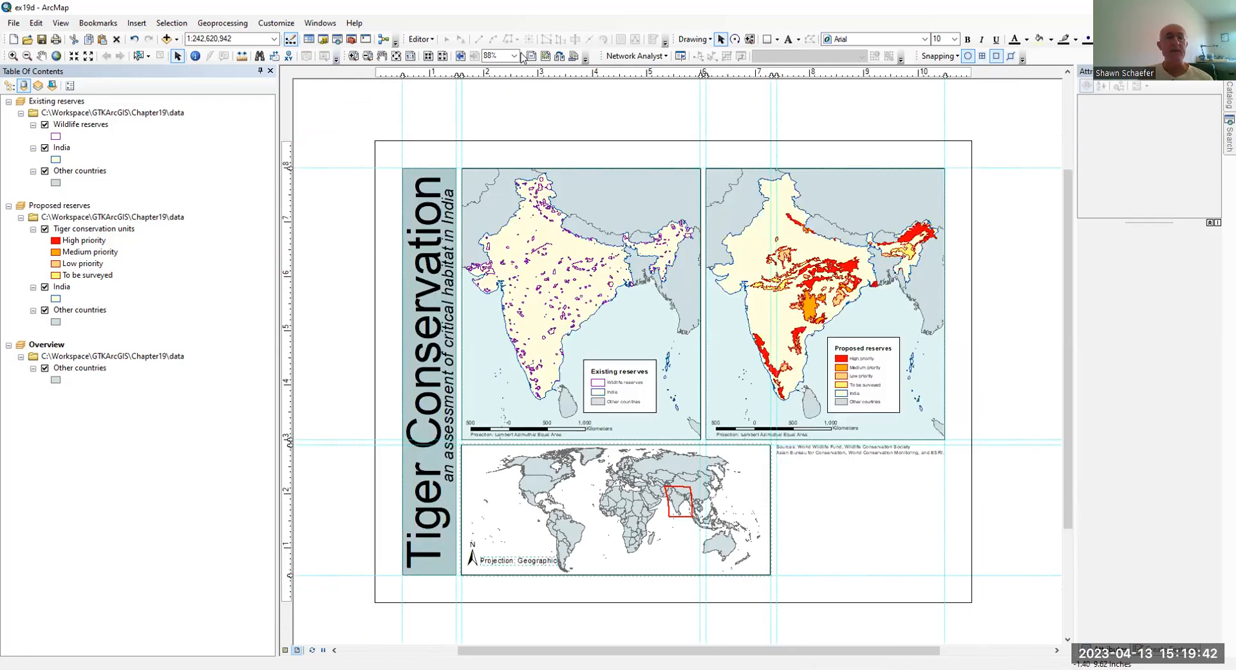
click(396, 56)
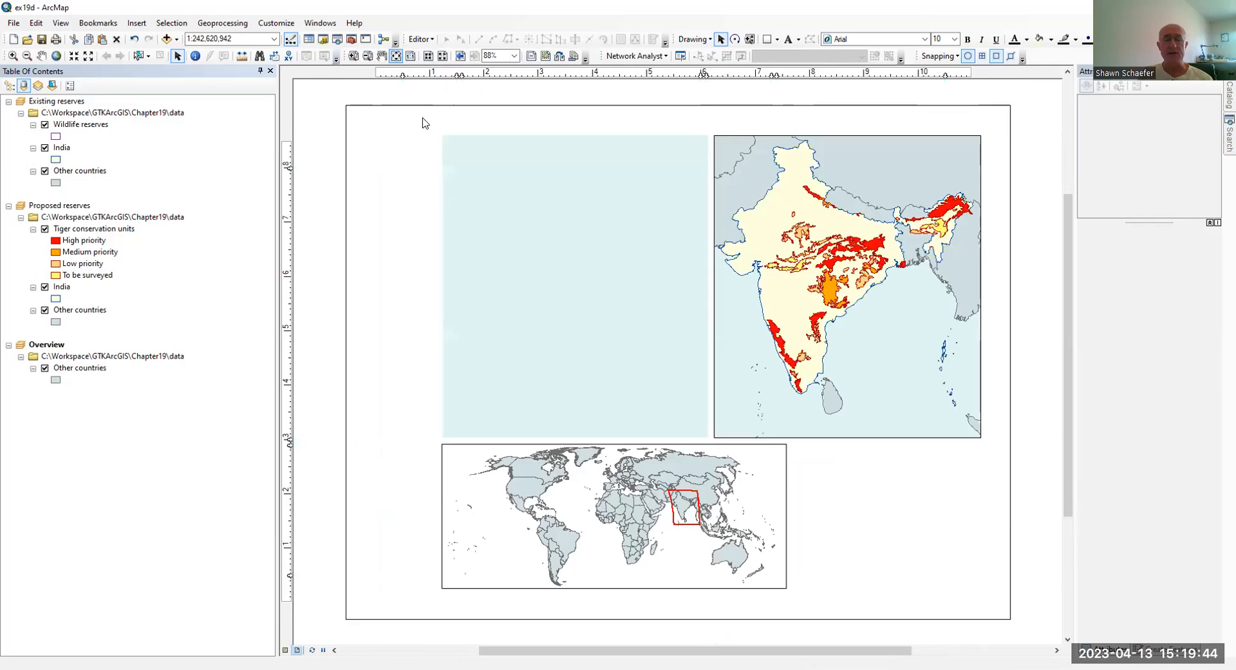
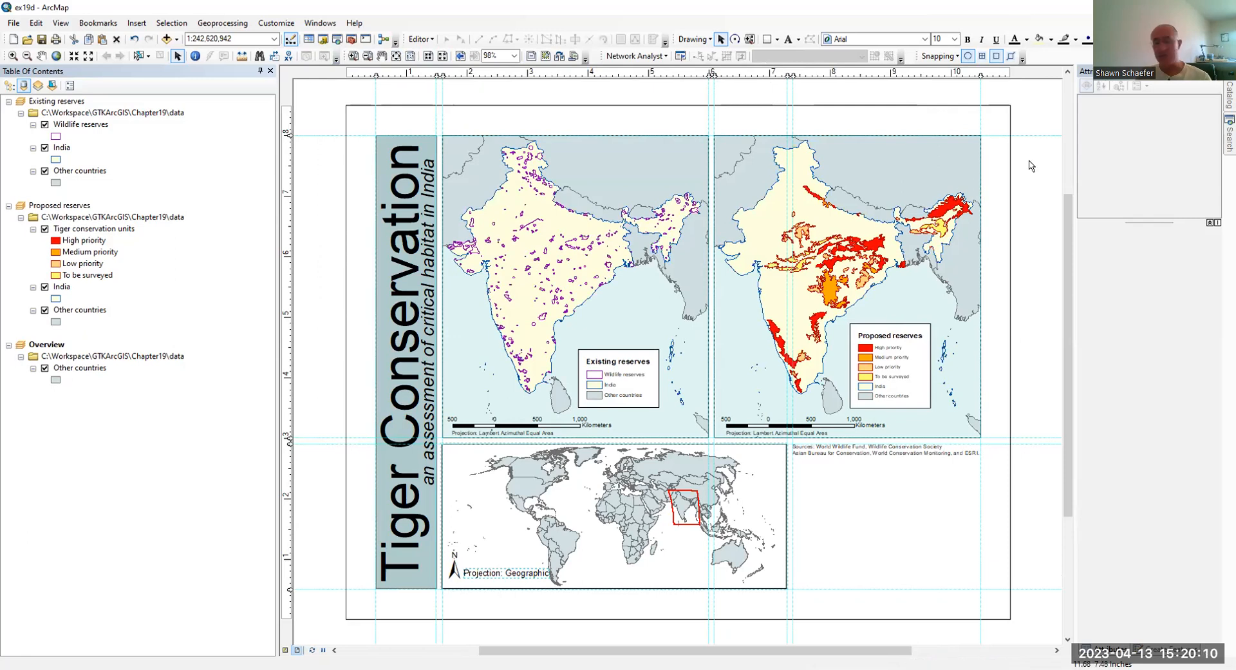
Start inserting a picture into the layout and browse to the Workspace folder on the C drive.
click(147, 28)
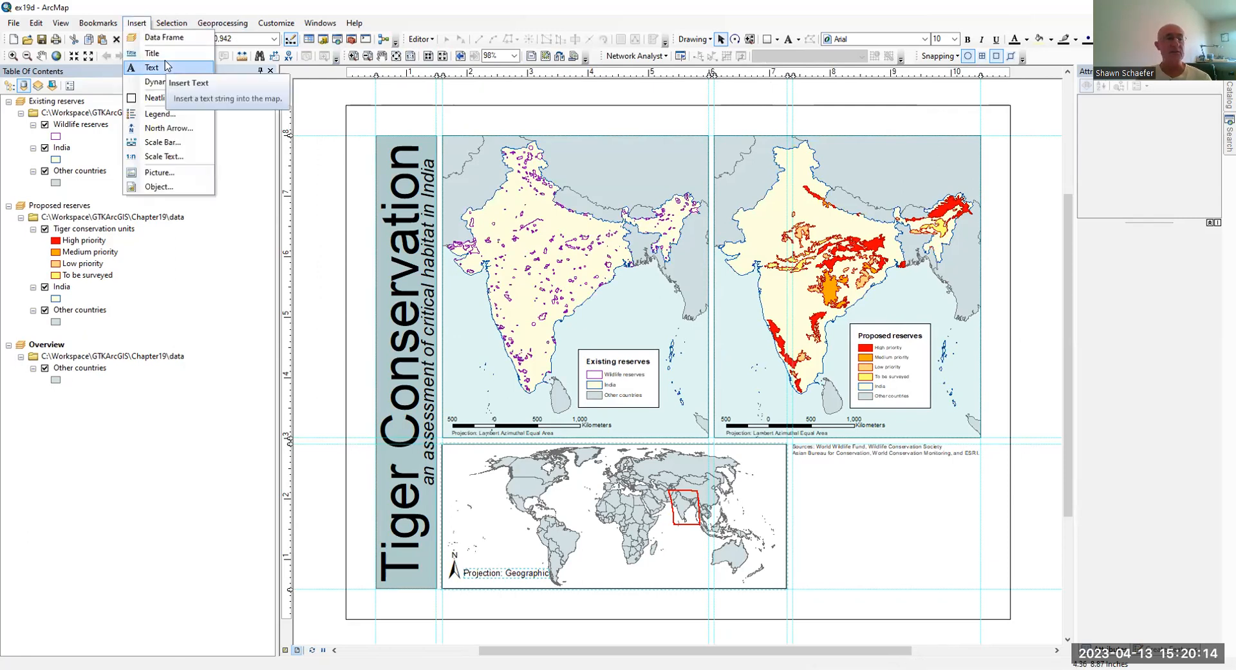
click(150, 173)
click(665, 231)
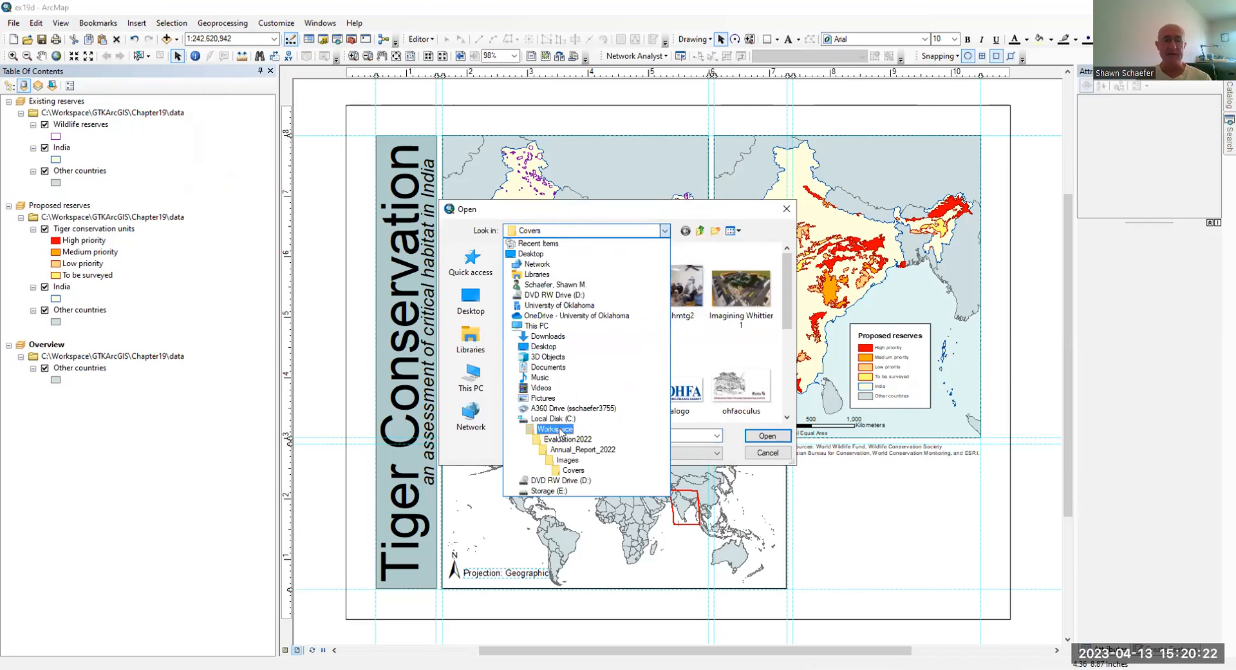
key(Return)
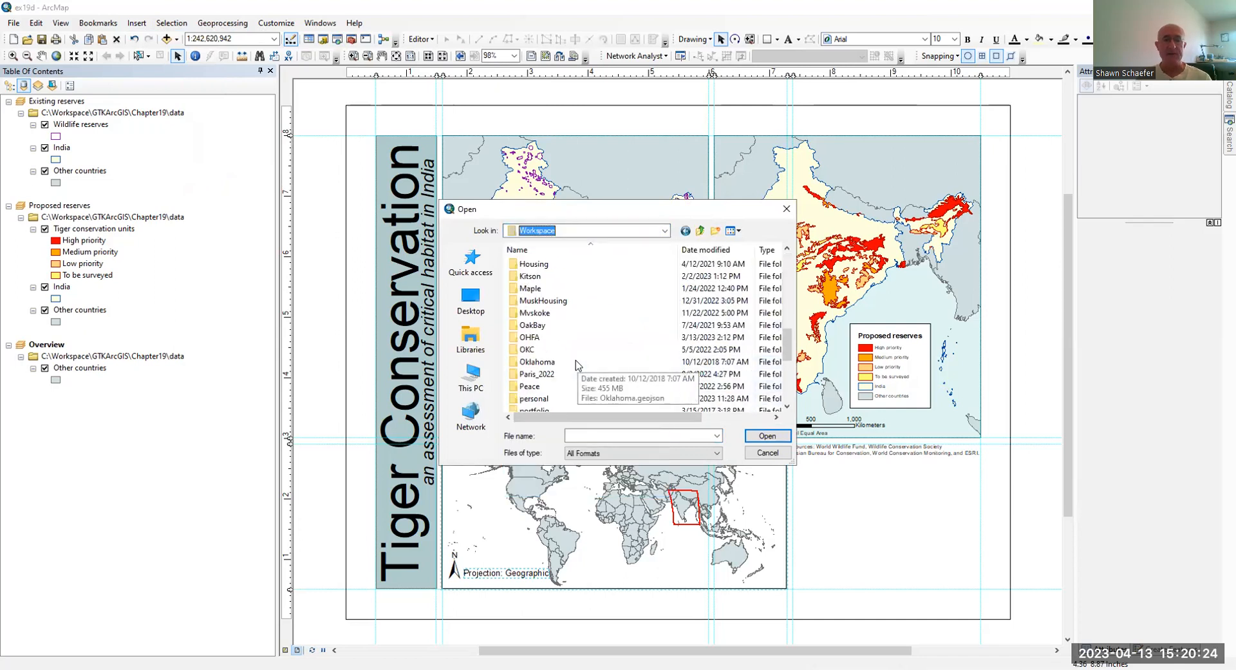
scroll(578, 366, down, 5)
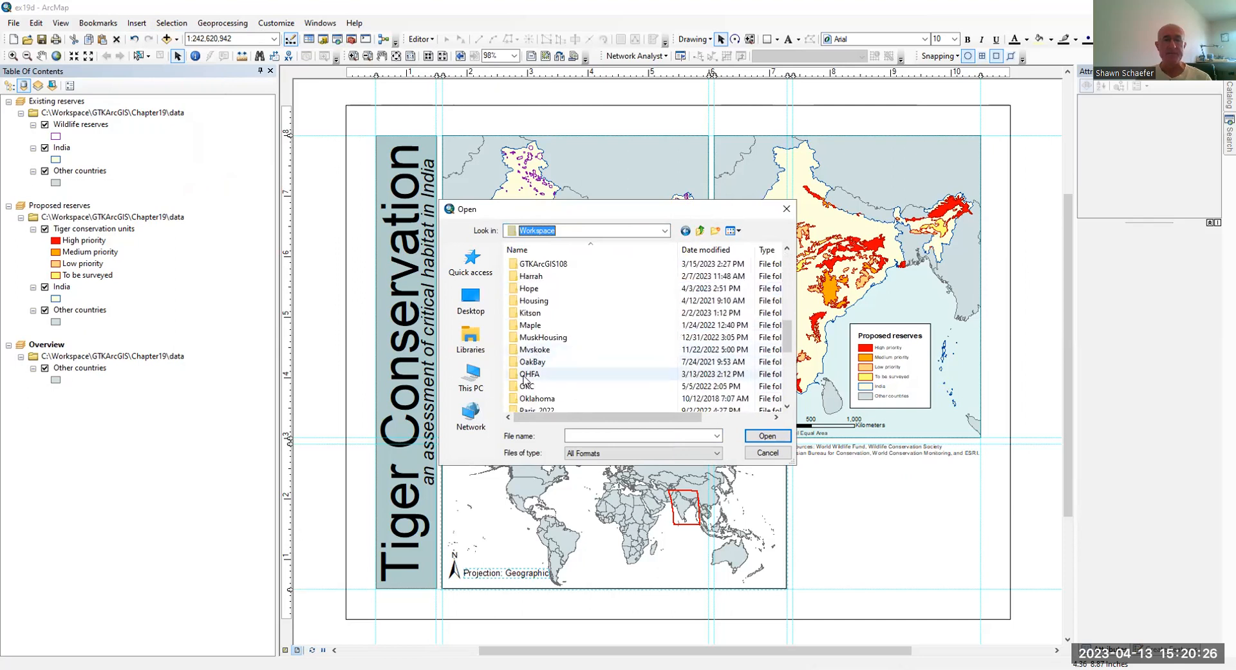
double_click(524, 374)
double_click(540, 265)
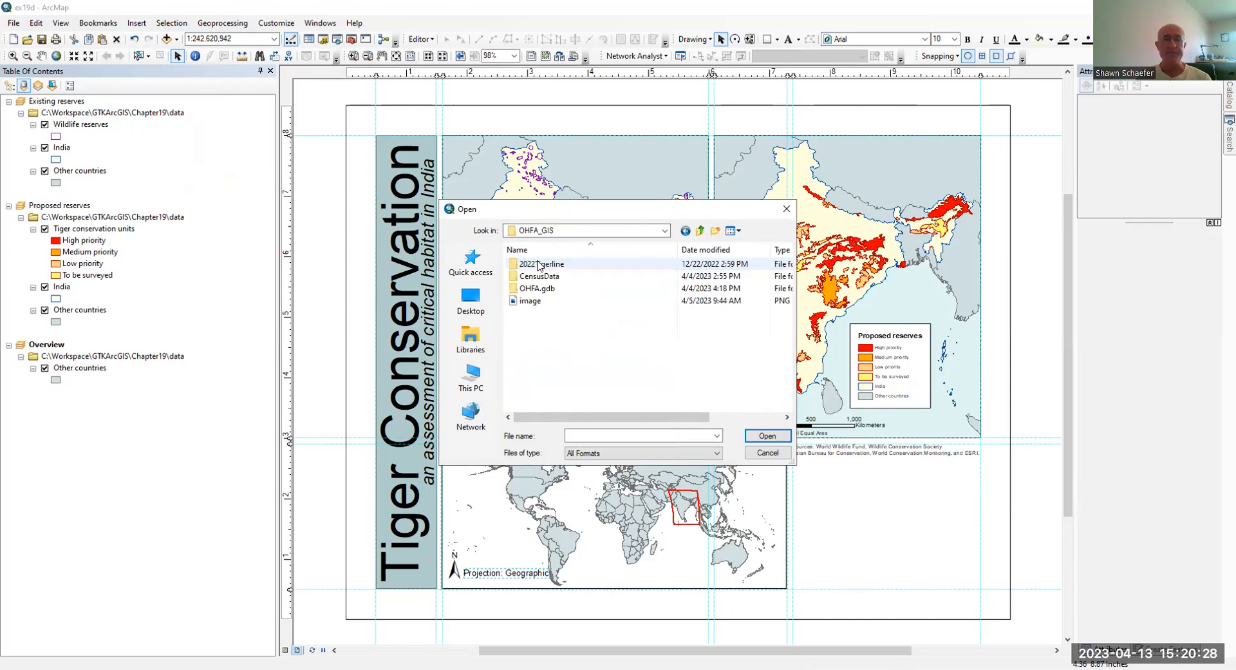
click(665, 230)
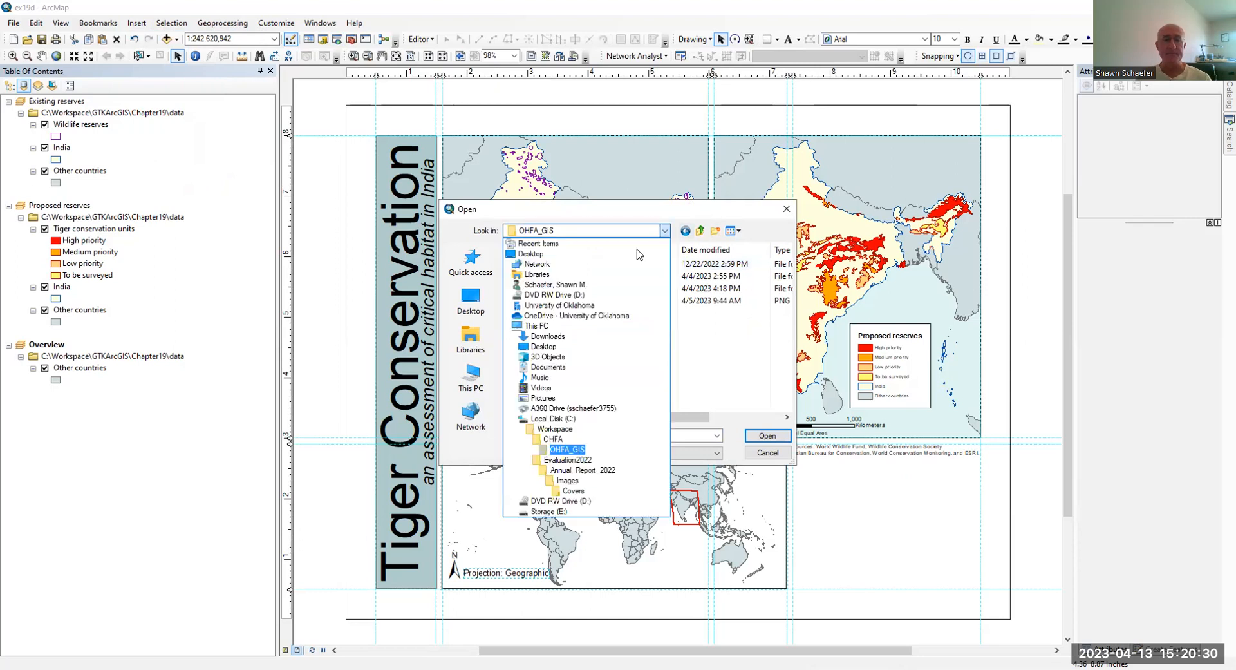
click(552, 430)
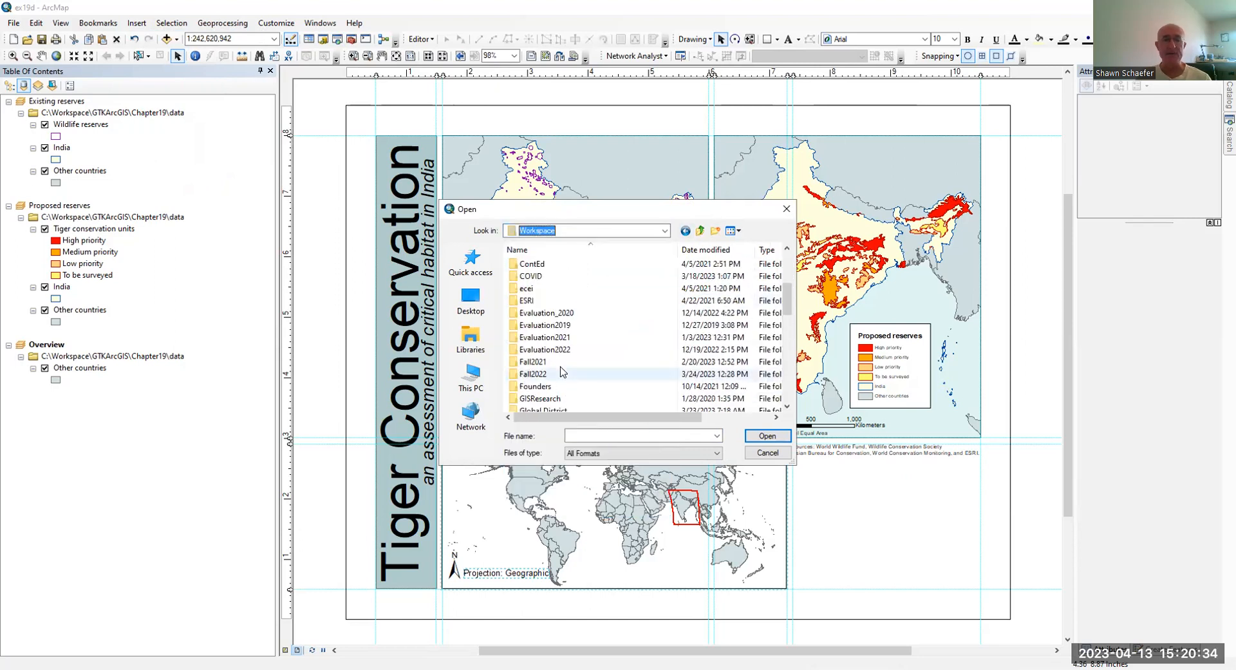
Insert the tiger picture from the Chapter19 Data folder and enlarge it to fill the empty corner below the sources text.
scroll(562, 372, down, 3)
double_click(548, 325)
scroll(549, 303, down, 2)
double_click(534, 398)
double_click(530, 266)
click(544, 288)
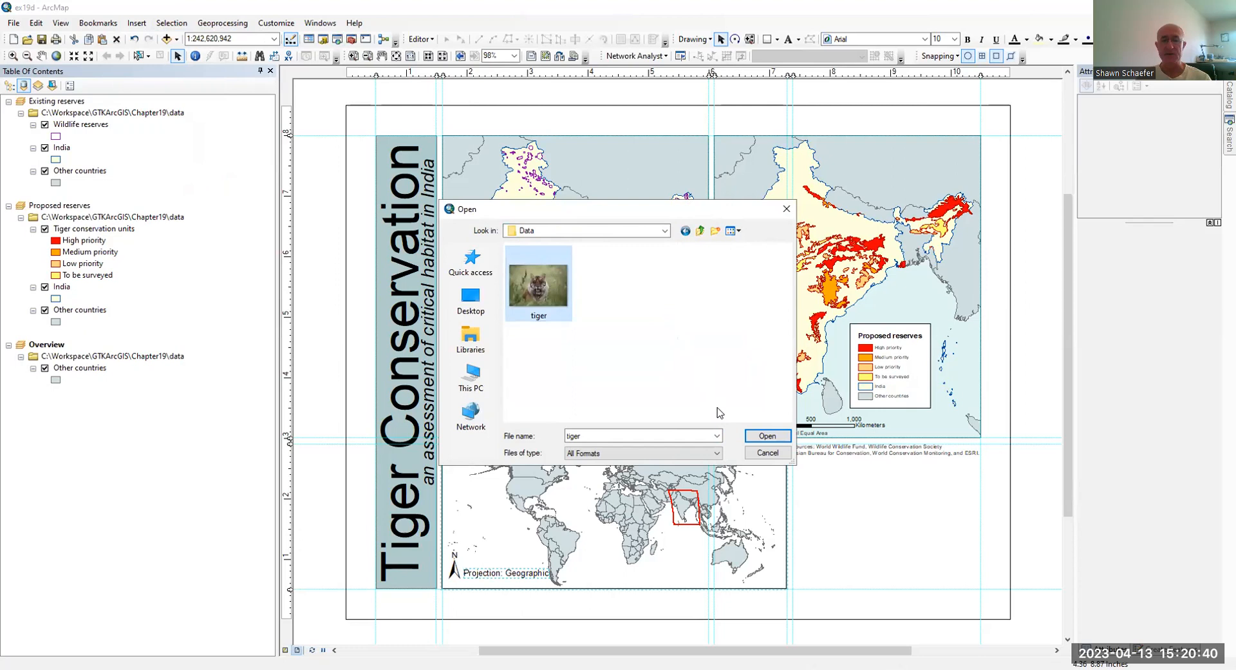
click(766, 435)
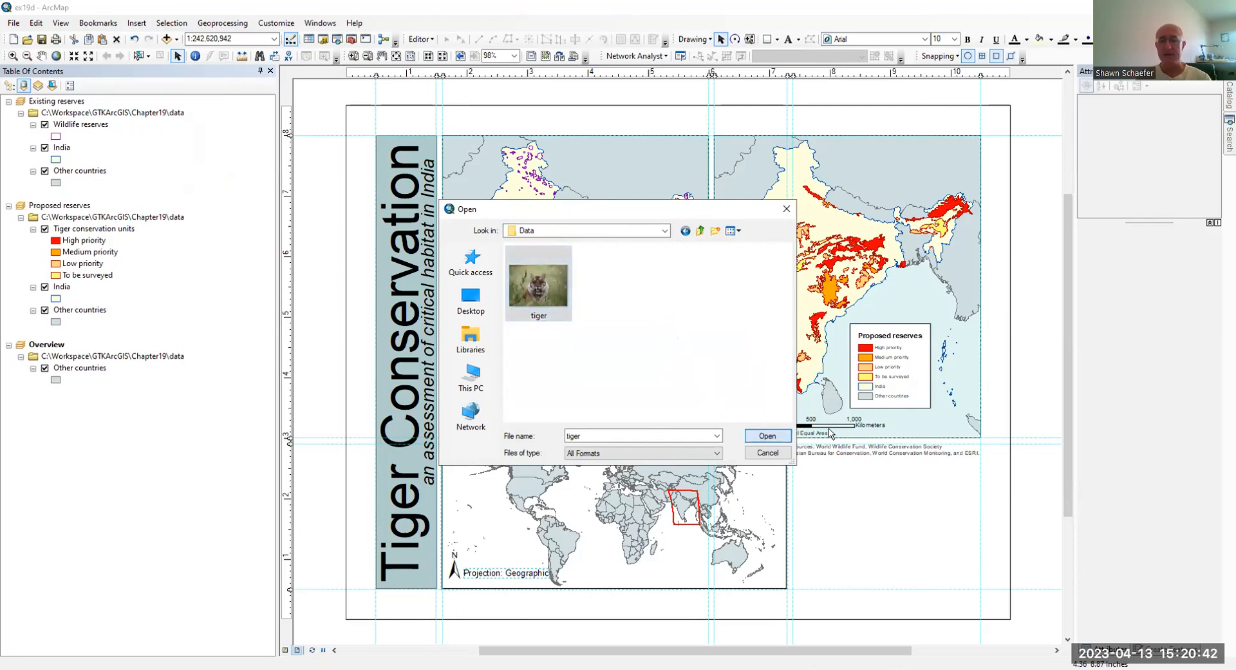
drag(691, 378, 938, 564)
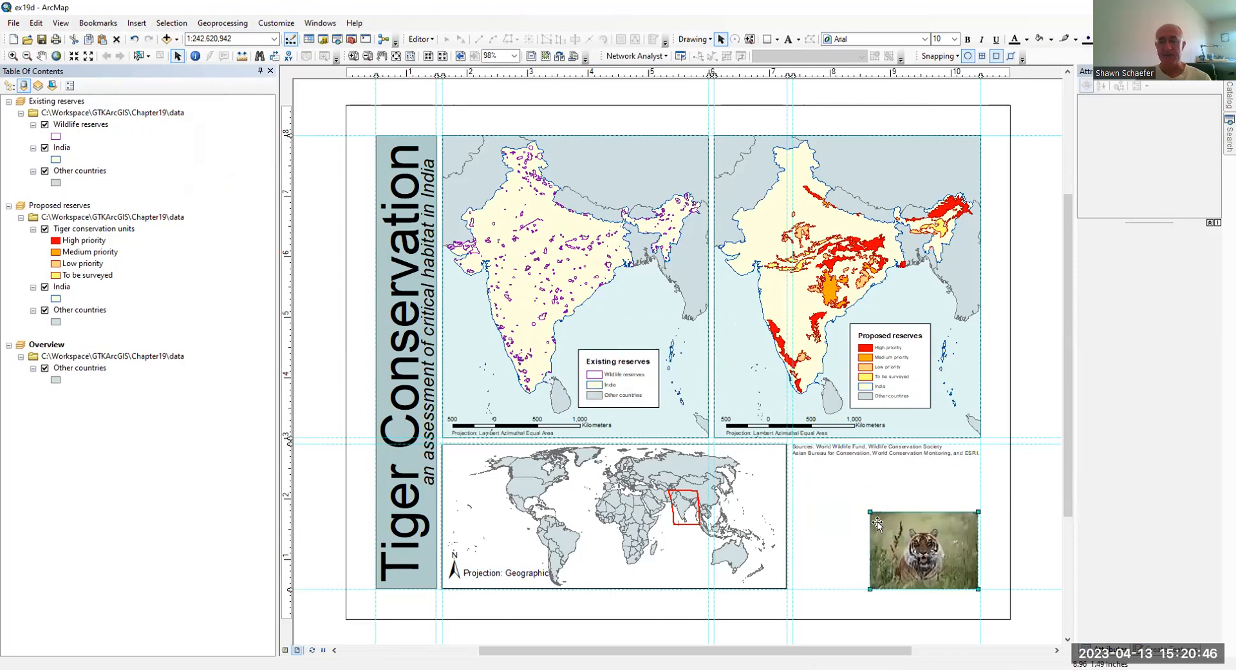
drag(870, 512, 755, 461)
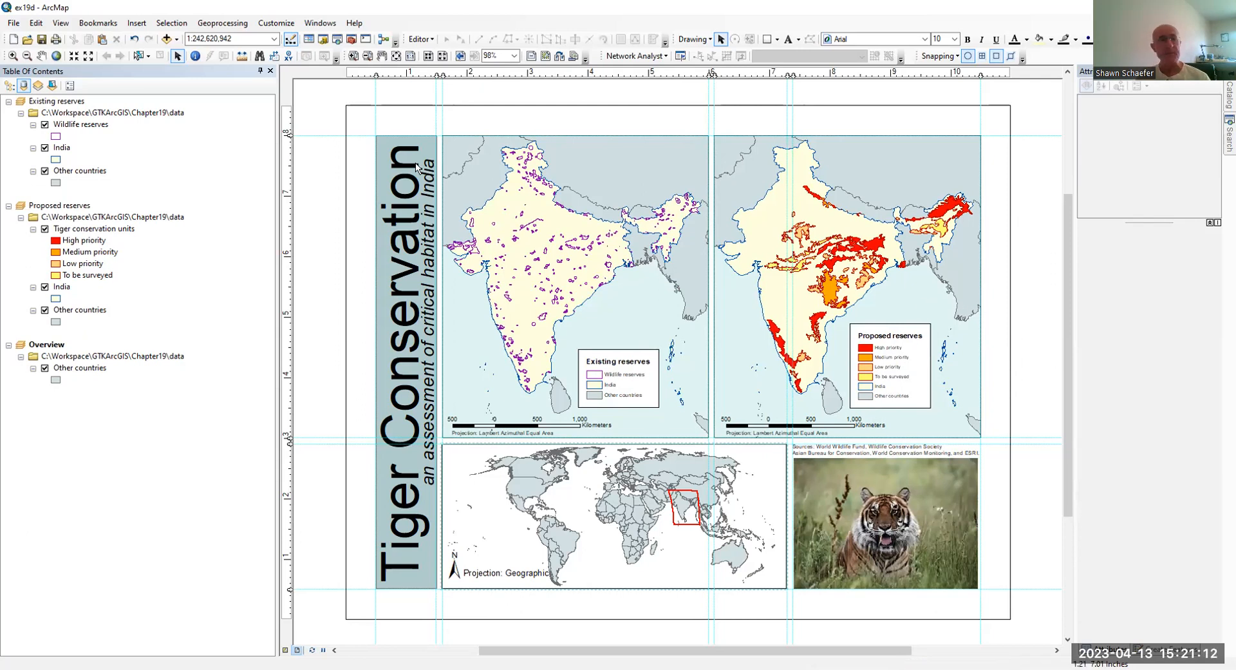
Insert a neatline around all layout elements with a 2.0 Point border, no background and a 10-point gap.
click(131, 24)
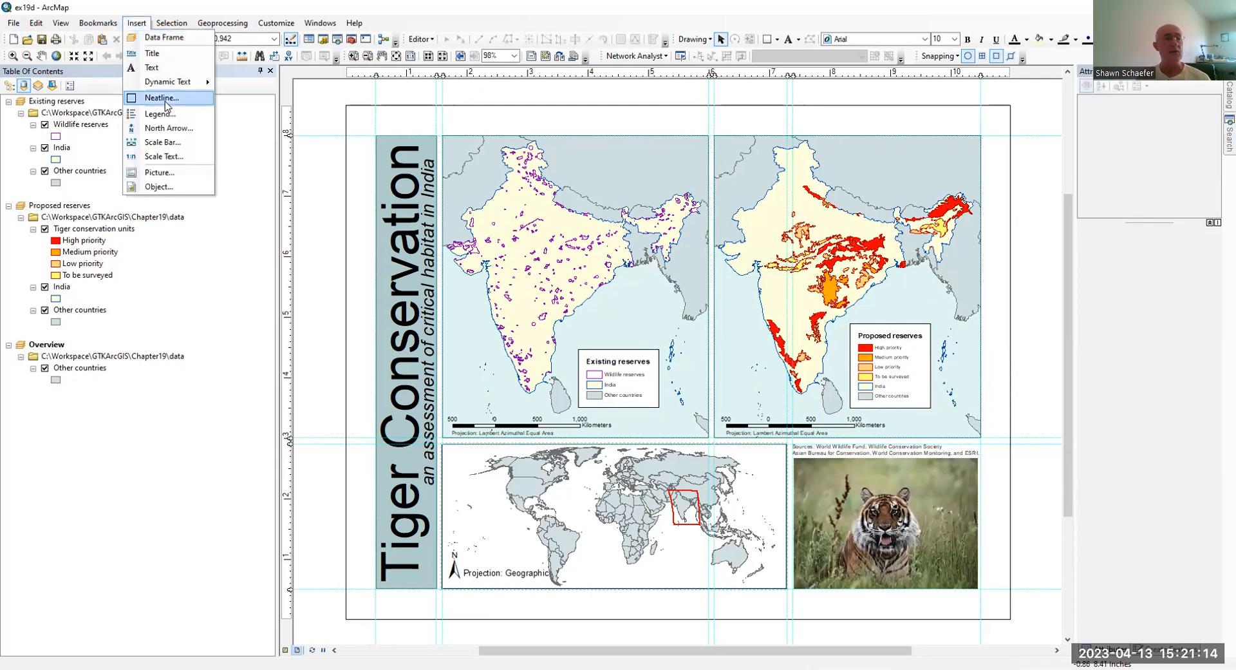
click(162, 98)
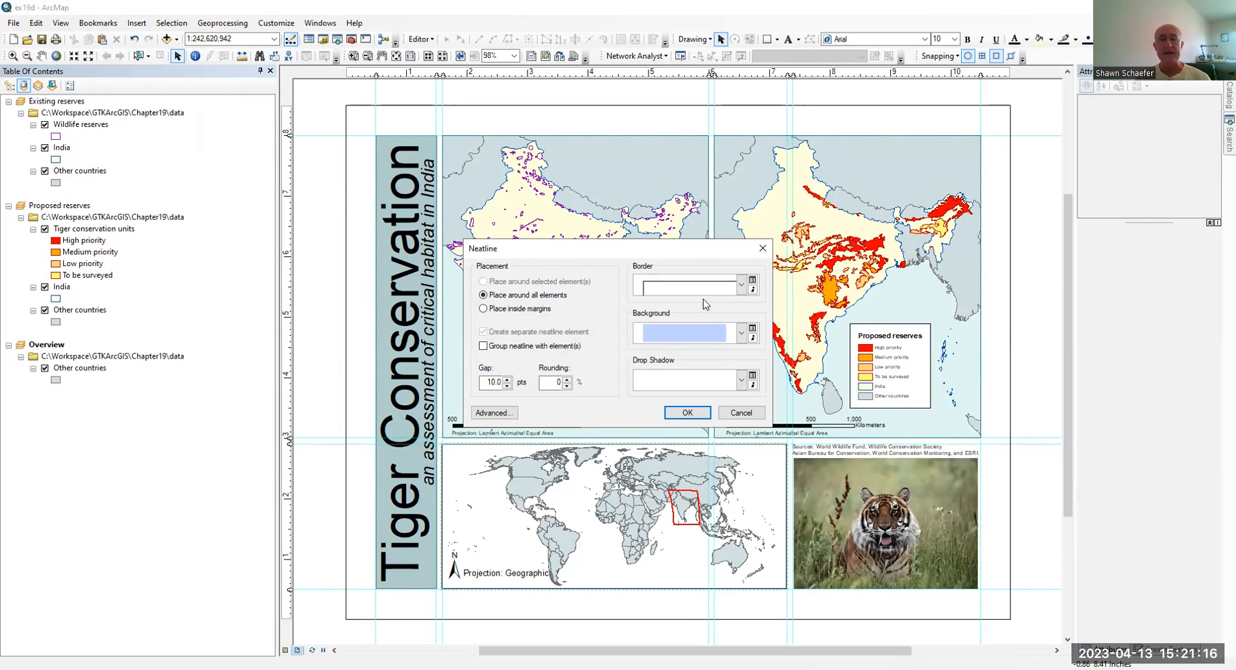
click(741, 286)
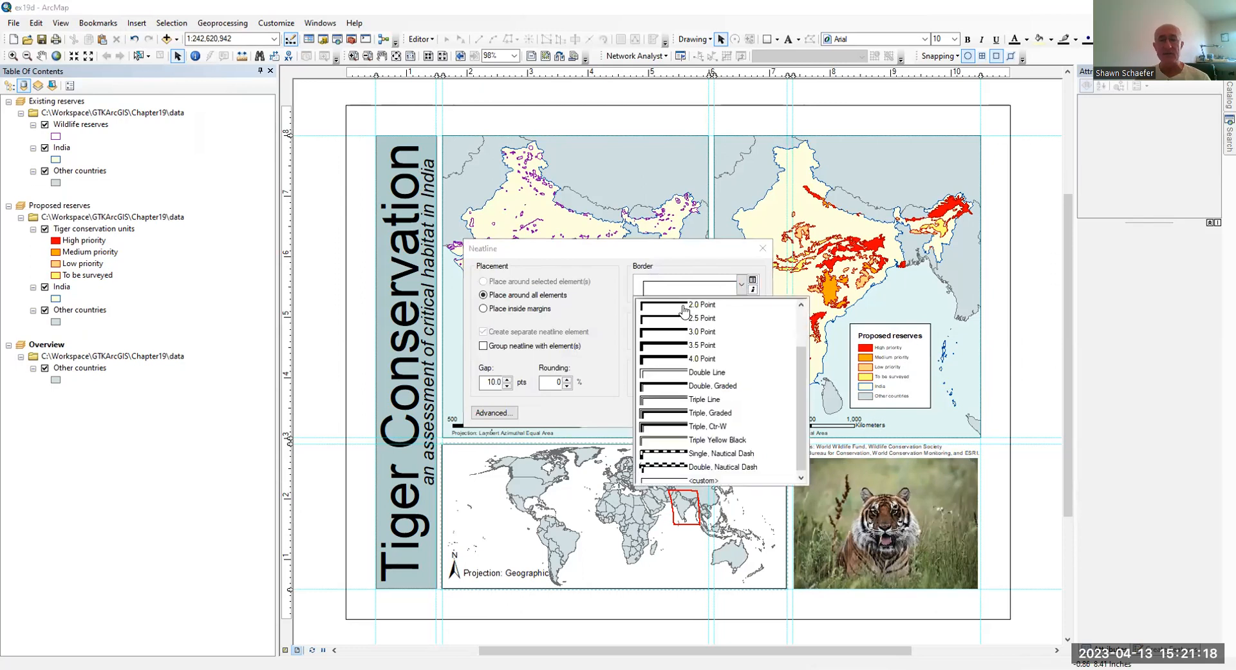
click(684, 310)
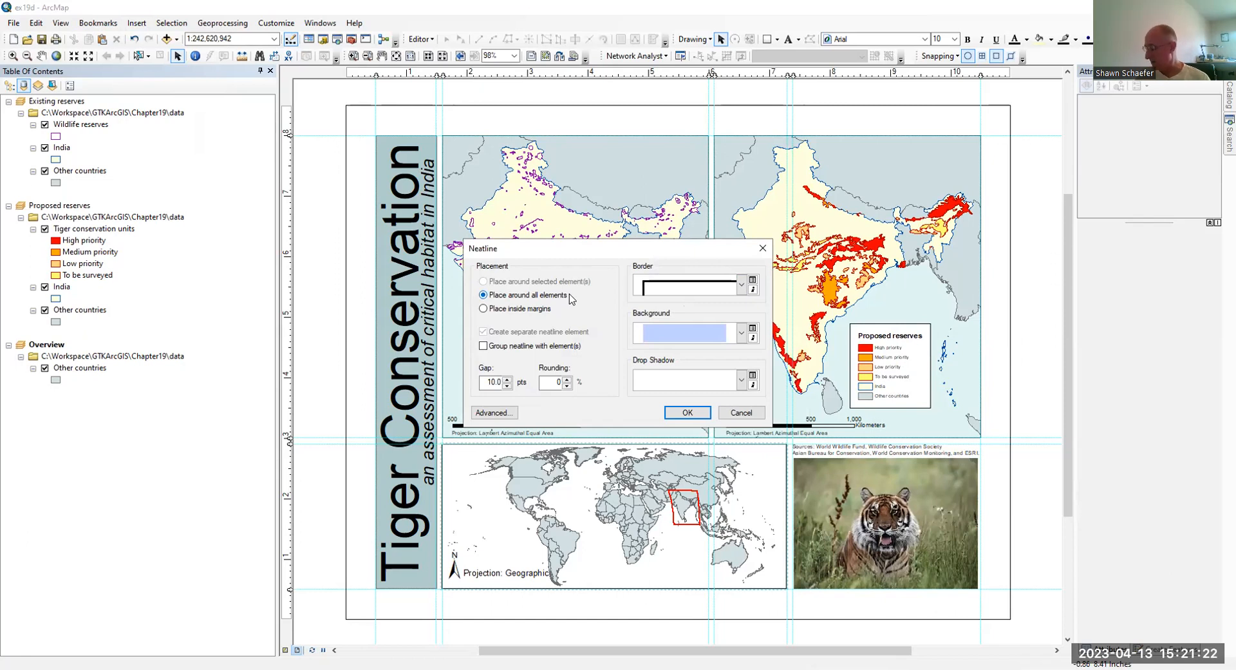
click(741, 332)
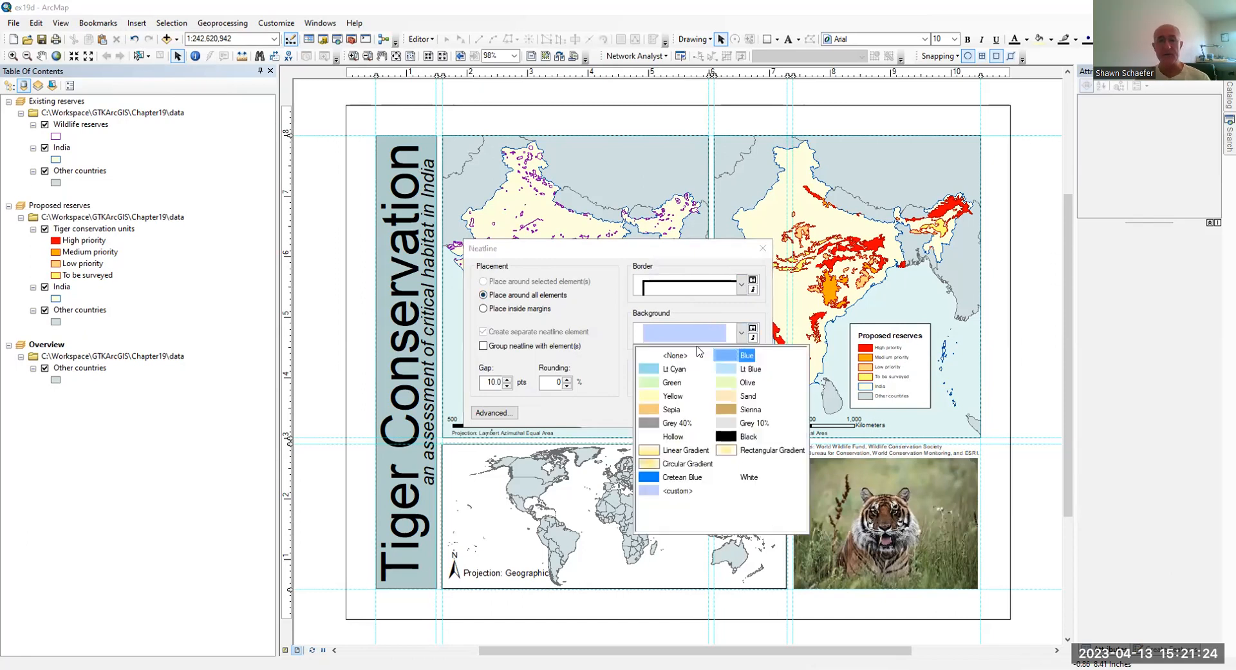
click(666, 356)
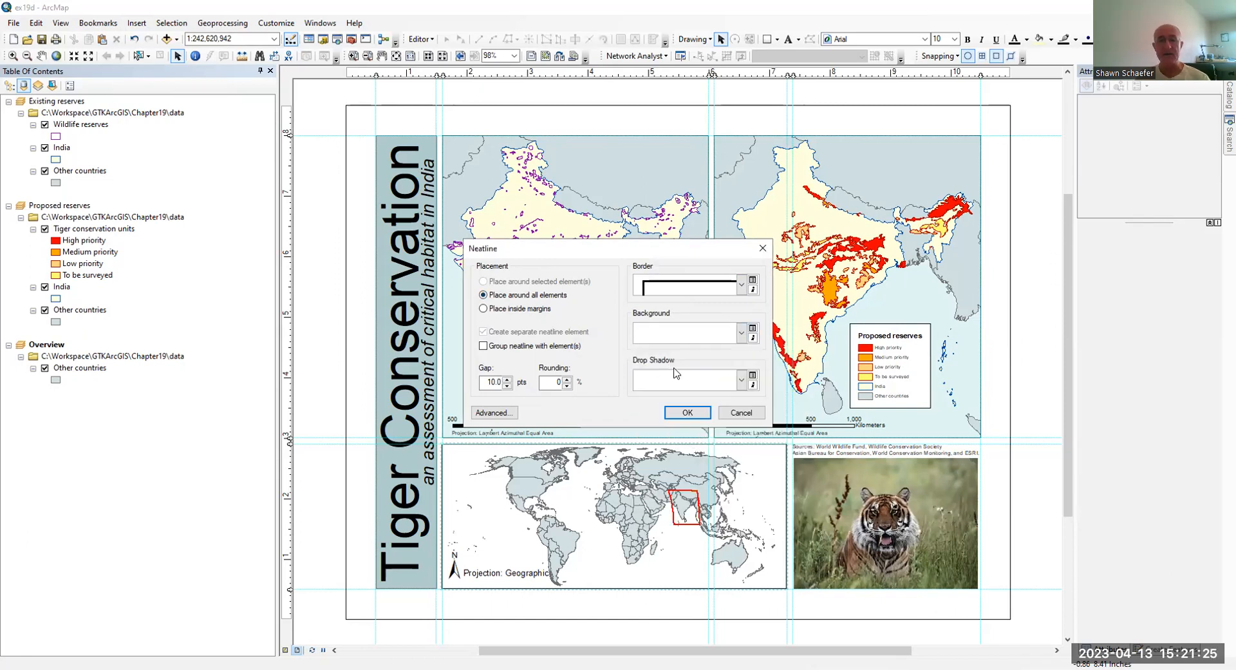
click(688, 413)
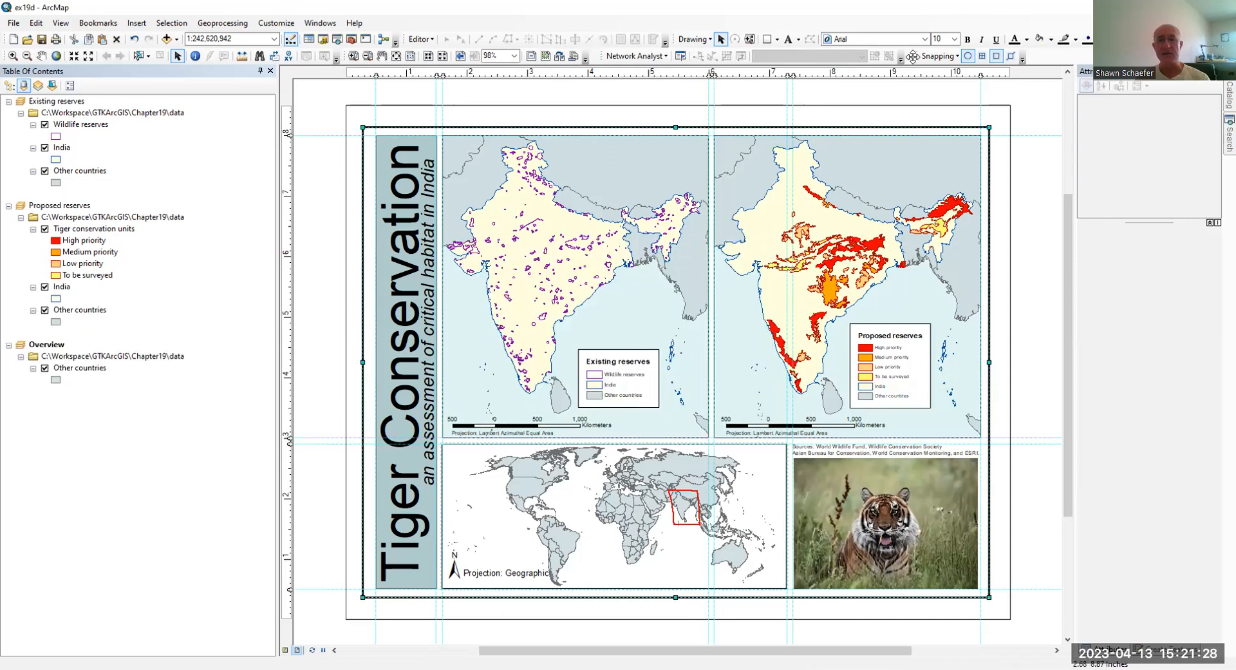
click(1043, 177)
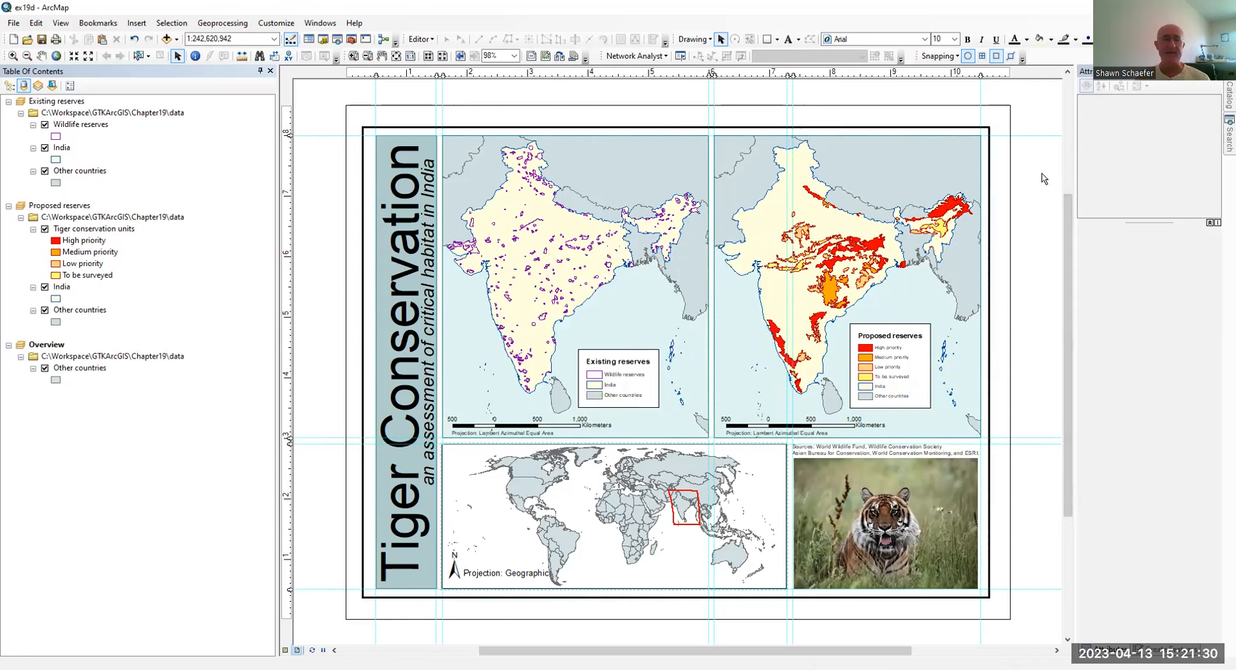